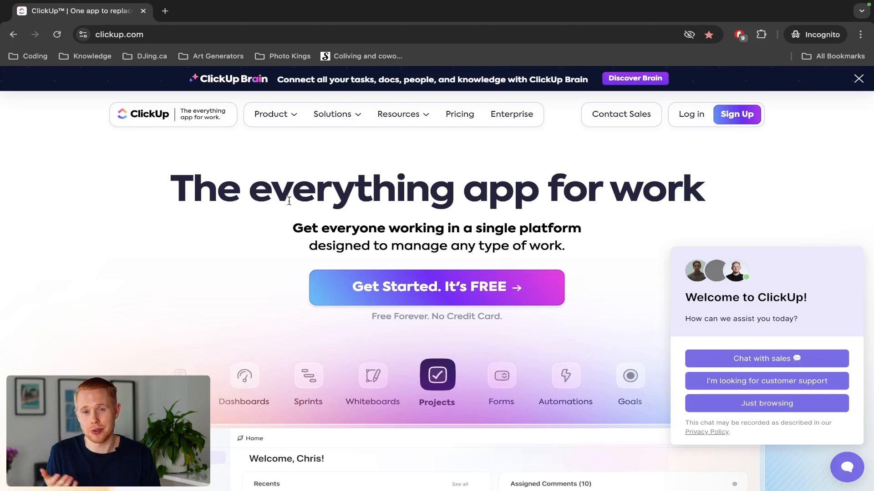
Switch from the ClickUp website to the Make 'Integration Google Sheets' scenario window.
key(ctrl+Left)
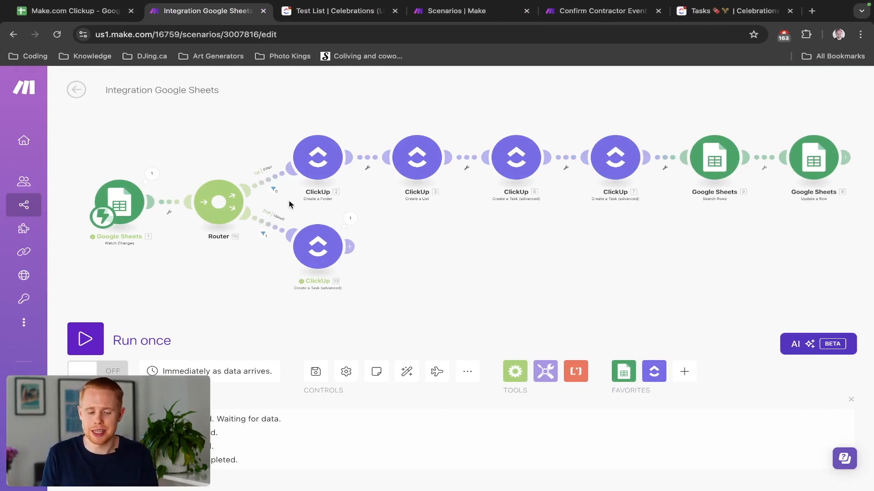
key(ctrl+shift+Tab)
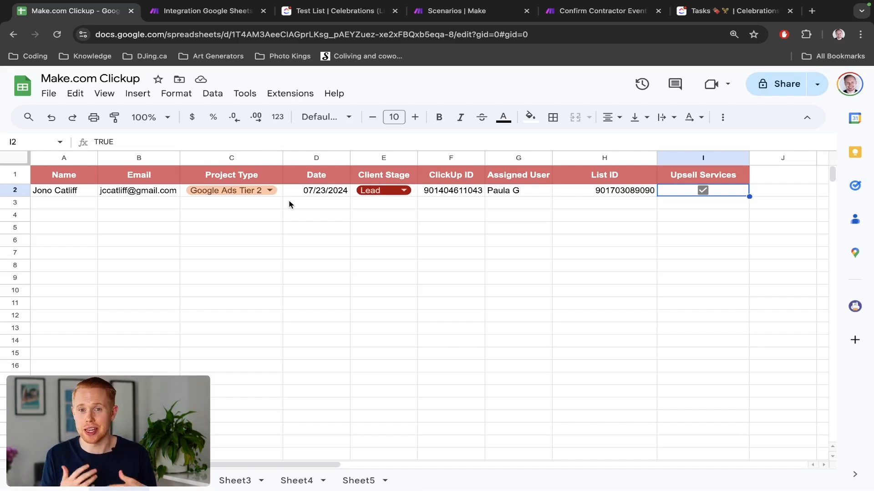
key(ctrl+Tab)
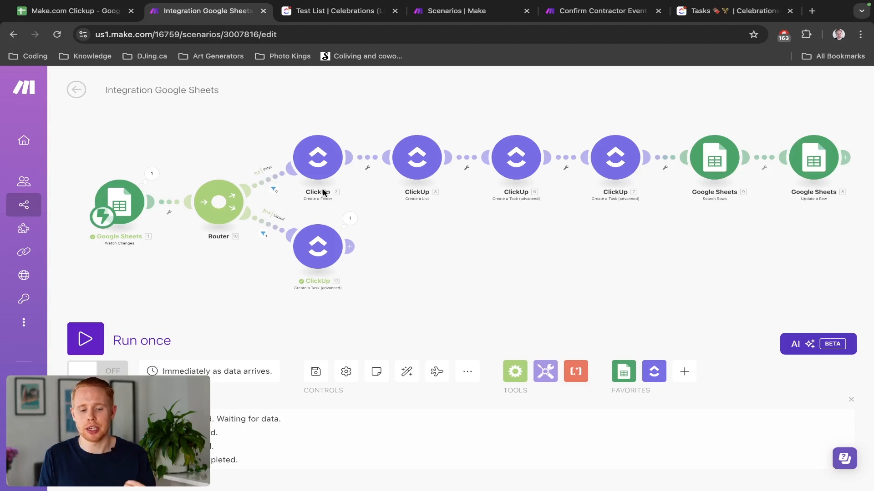
key(ctrl+Tab)
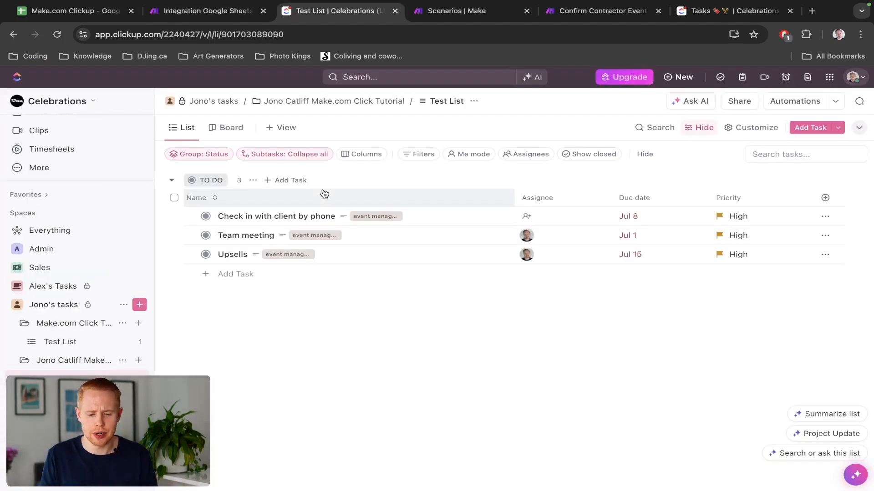
key(ctrl+Tab)
key(ctrl+Tab)
key(ctrl+Tab)
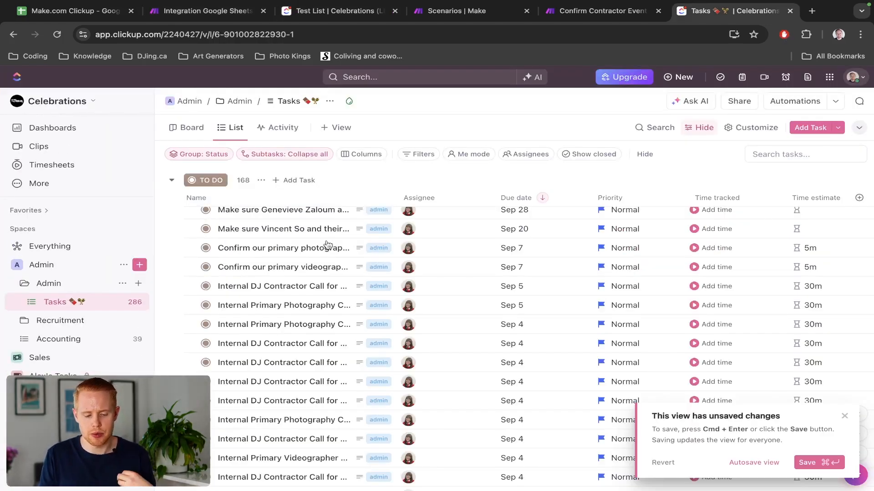
scroll(328, 245, up, 2)
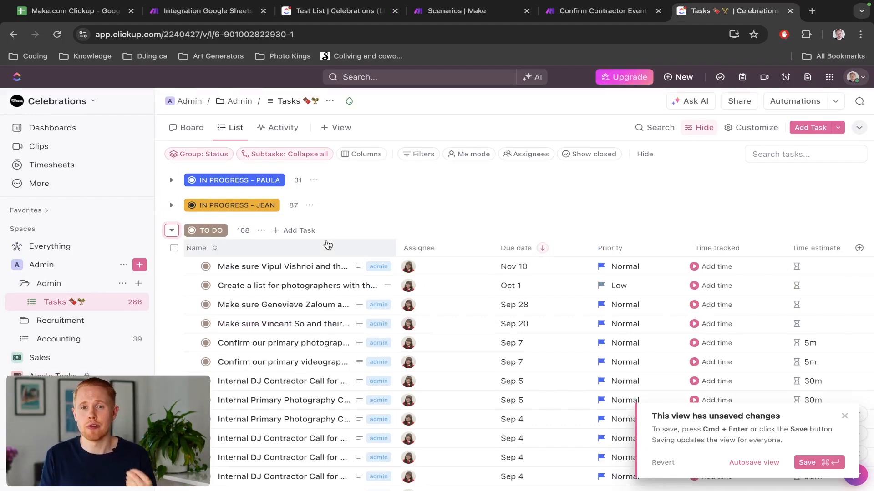
key(ctrl+Tab)
key(ctrl+Tab)
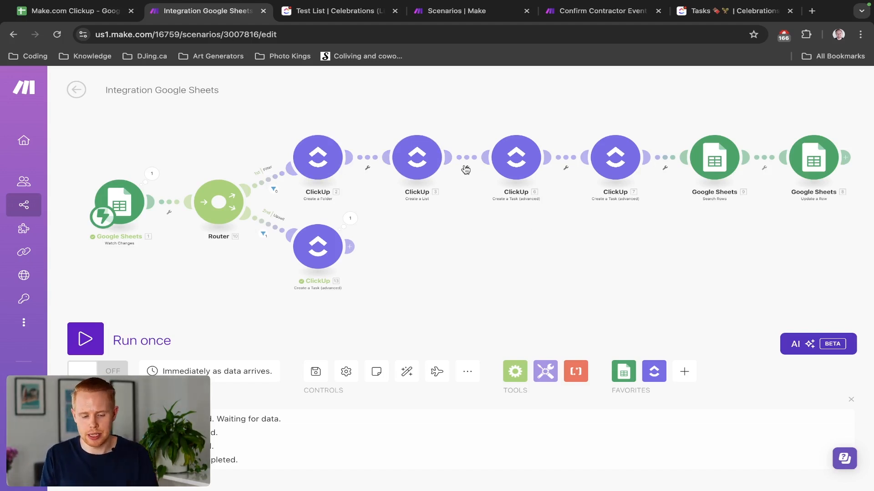
key(ctrl+shift+Tab)
Check E2's Client Stage choices, then return to the Integration Google Sheets scenario.
click(397, 192)
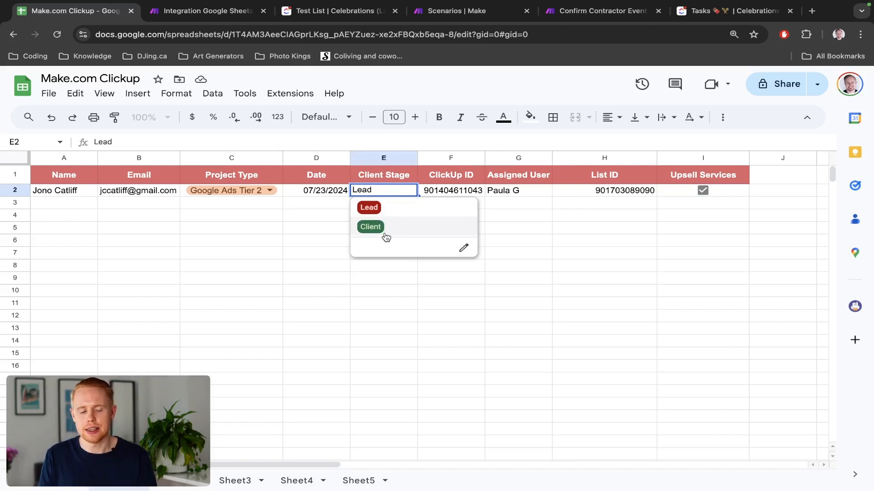
key(ctrl+Tab)
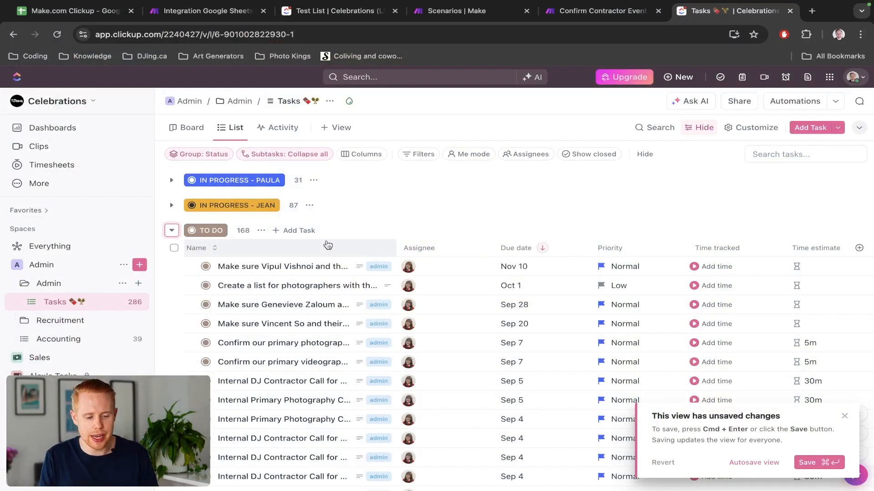
key(super+2)
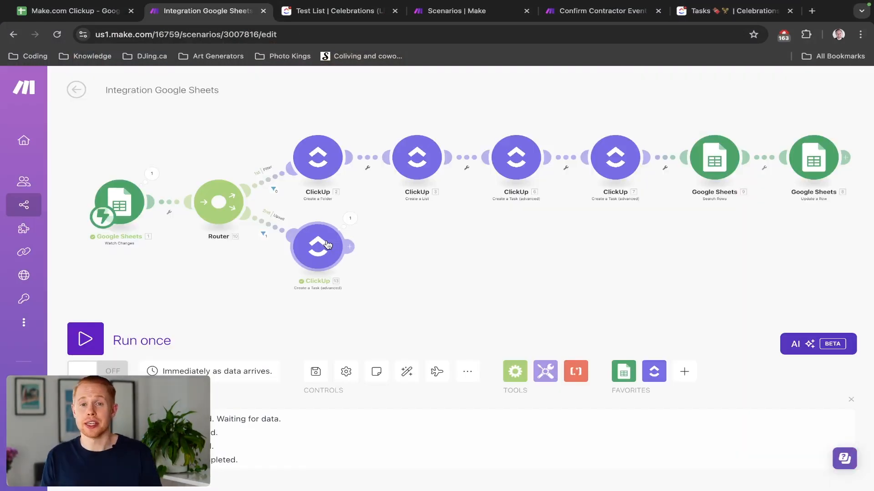
Start an Import Blueprint from the scenario's extra options, then show all scenarios.
click(462, 371)
click(424, 329)
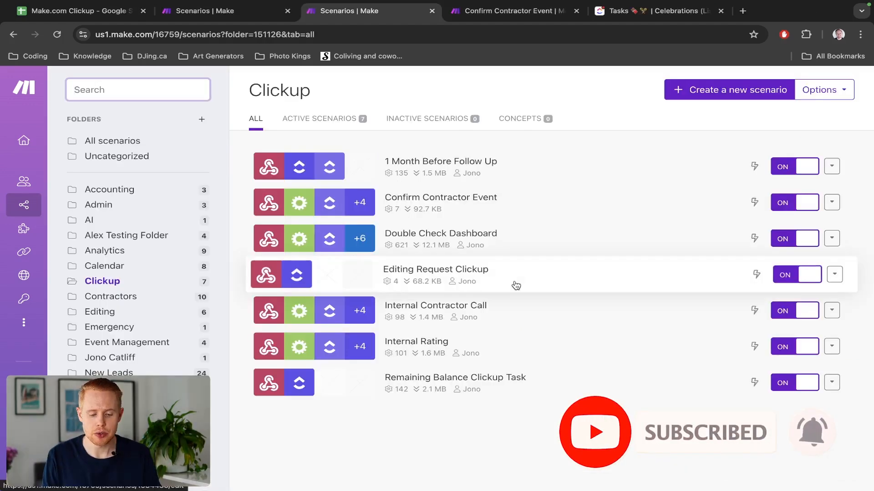
key(ctrl+shift+Tab)
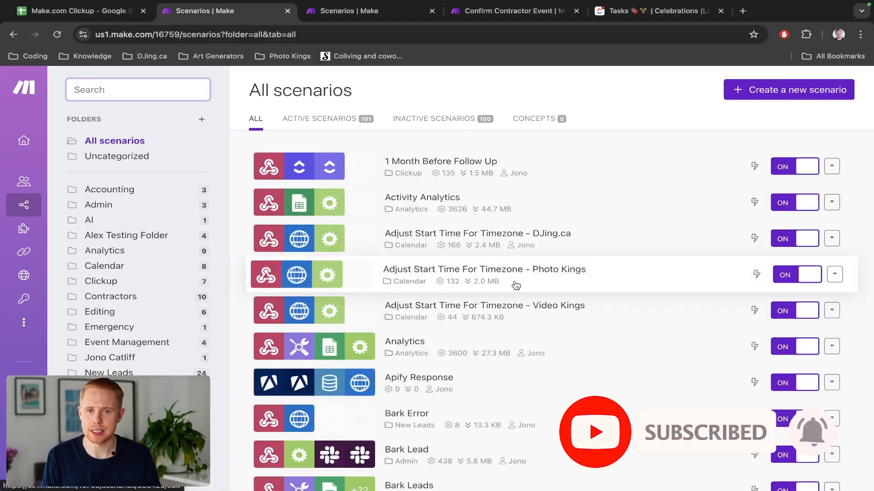
Create a new scenario with Google Sheets as its first app, then return to the Make.com Clickup spreadsheet.
click(774, 89)
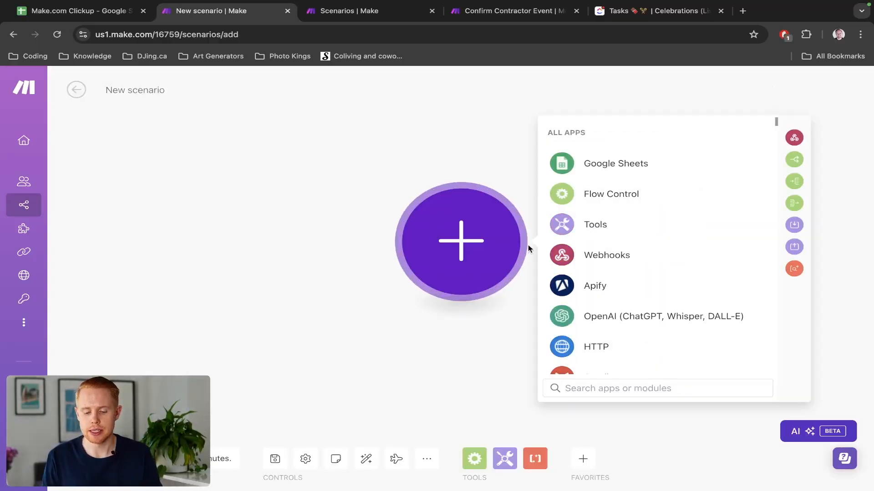
click(588, 167)
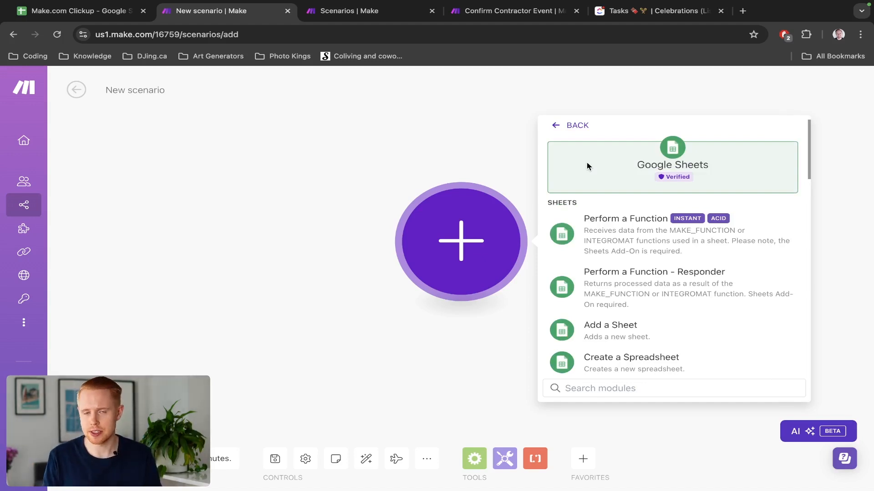
key(ctrl+shift+Tab)
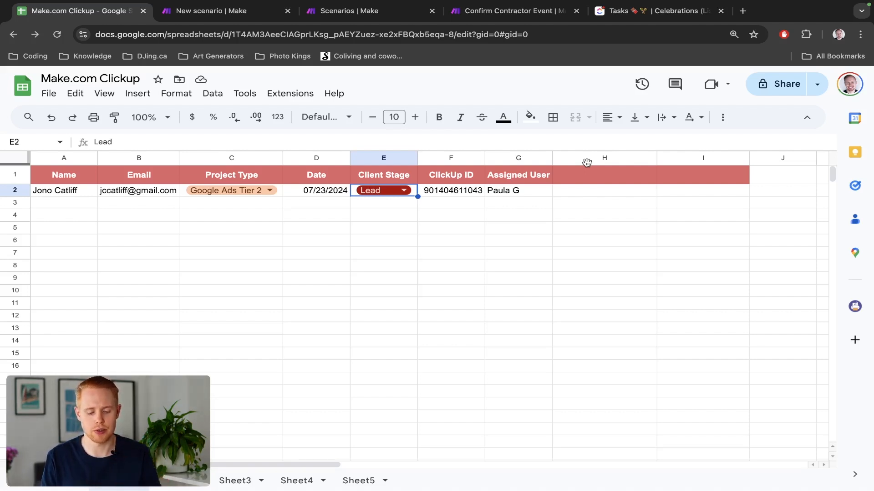
Review the Lead and Client options in cell E2 of the Make.com Clickup spreadsheet.
key(ctrl+Tab)
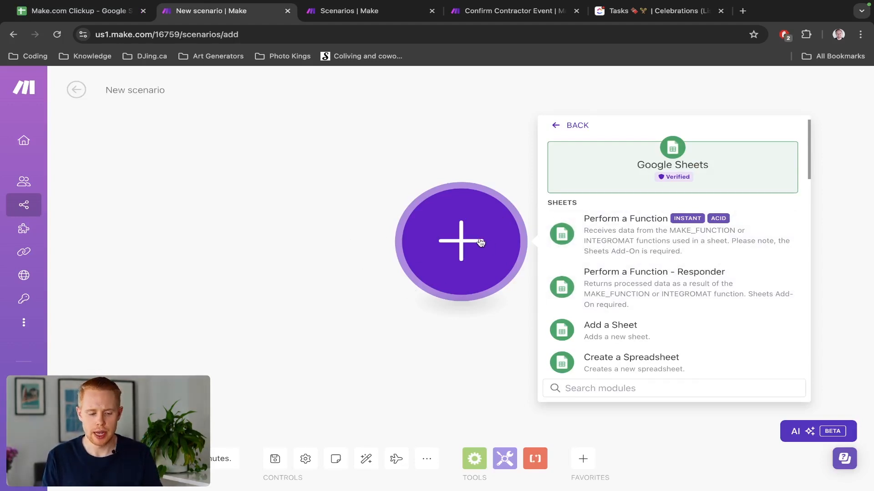
key(ctrl+shift+Tab)
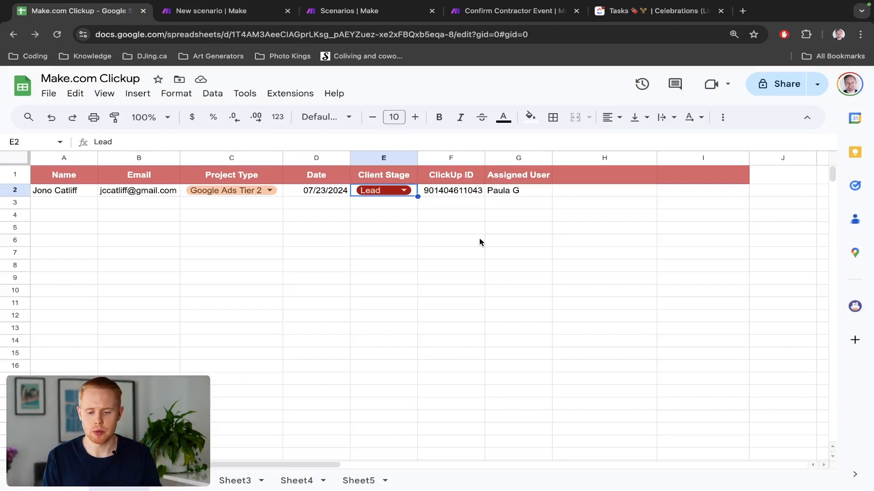
key(ctrl+shift+Tab)
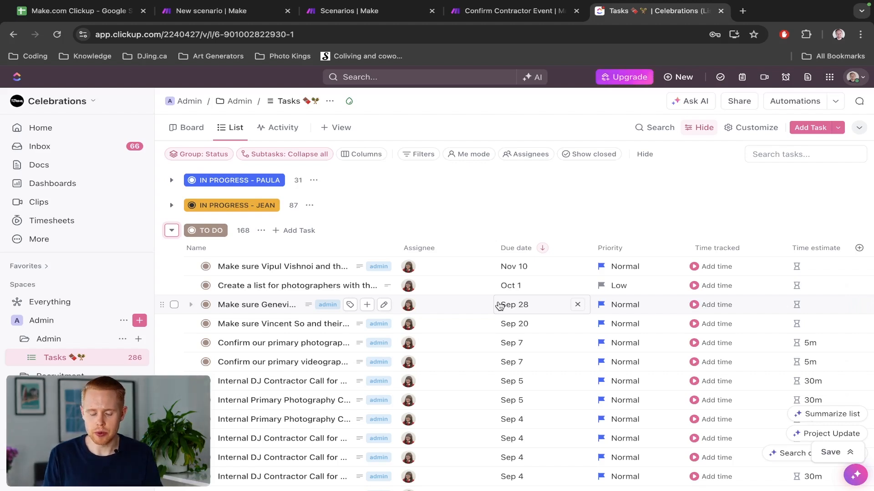
key(ctrl+Tab)
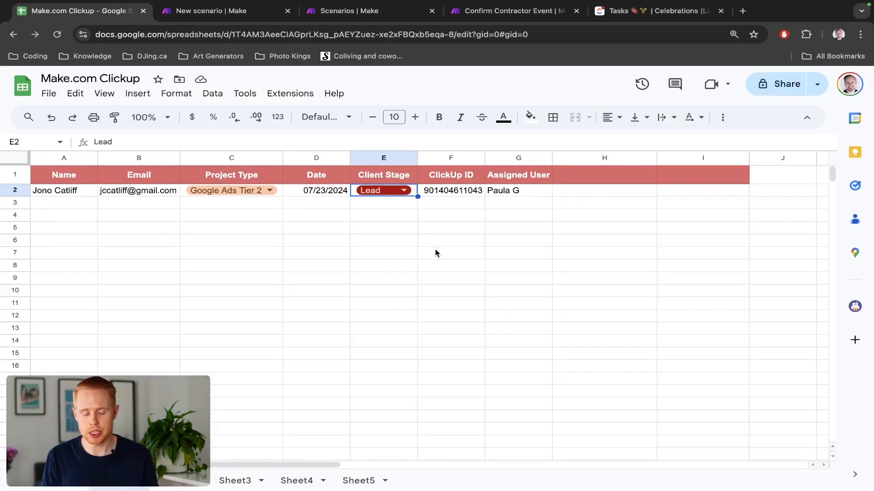
double_click(400, 191)
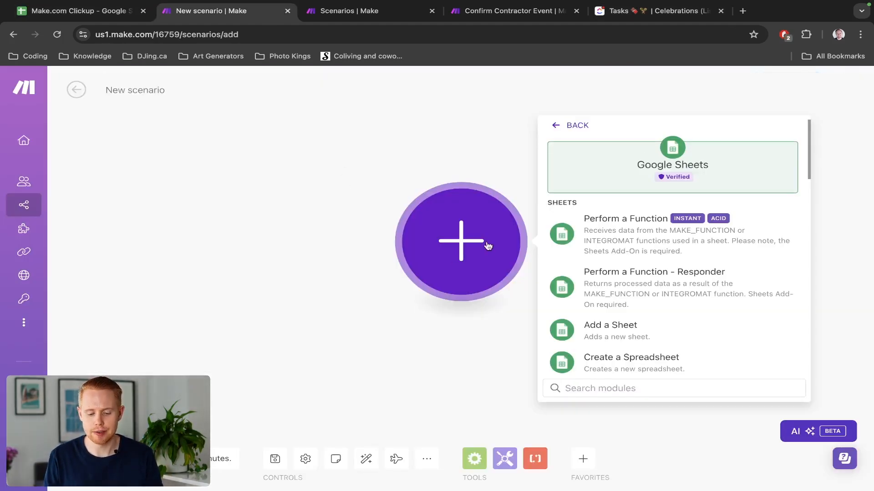
Close E2's Client Stage choices in the spreadsheet, keeping it at Lead.
scroll(634, 234, down, 6)
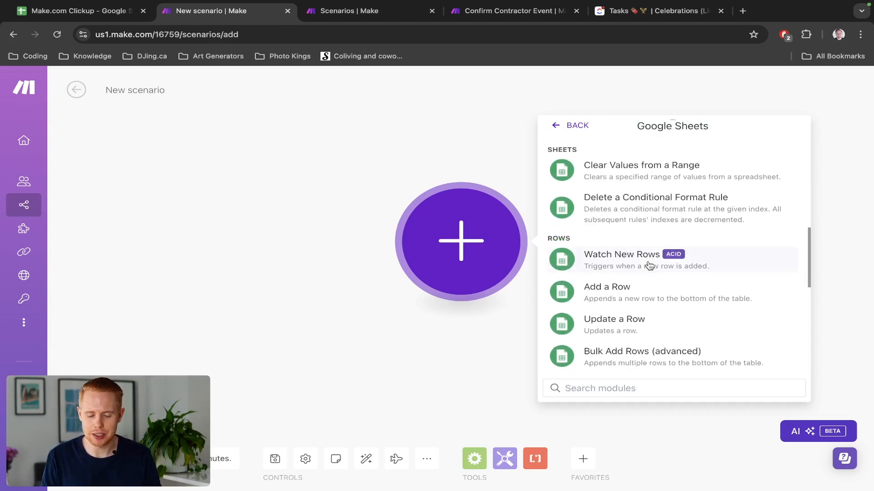
scroll(650, 267, down, 8)
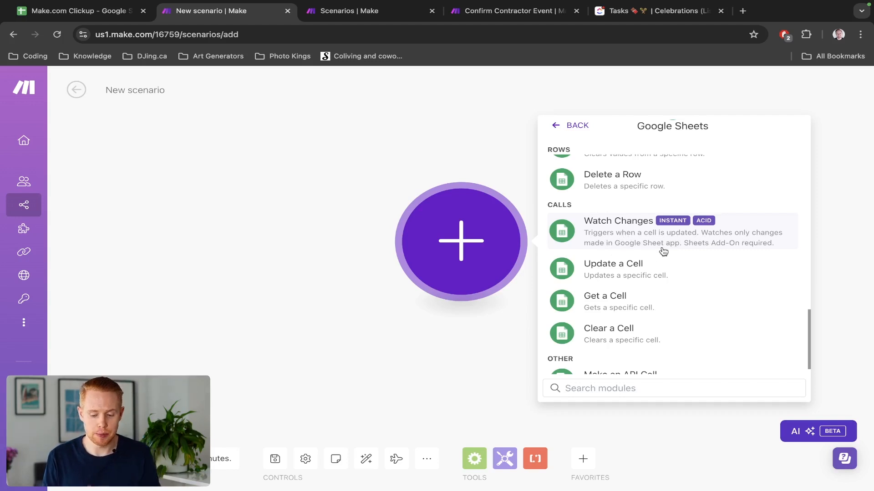
scroll(798, 243, up, 1)
scroll(796, 244, up, 6)
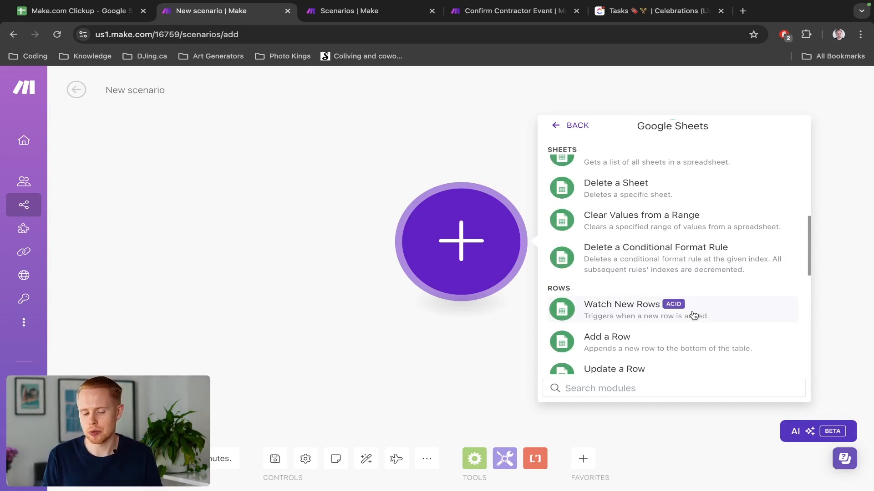
key(ctrl+shift+Tab)
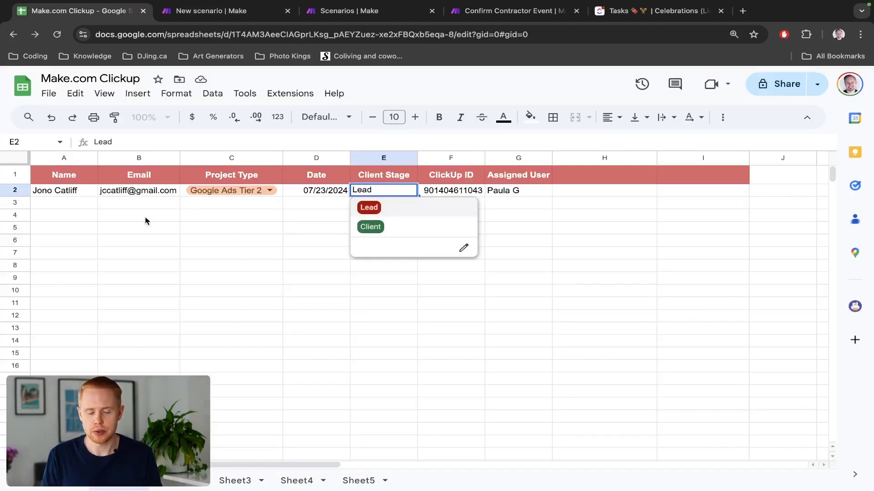
click(16, 203)
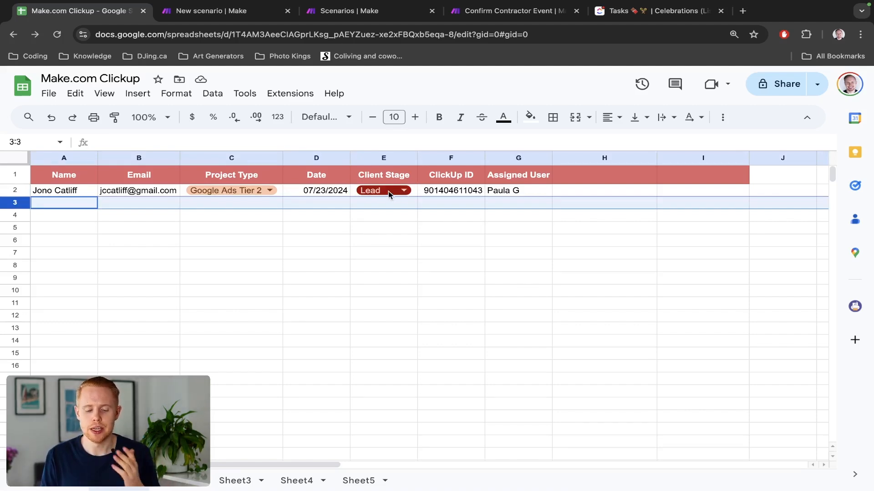
Add the Google Sheets Watch Changes trigger and open its list of webhooks.
key(ctrl+Tab)
scroll(703, 336, down, 7)
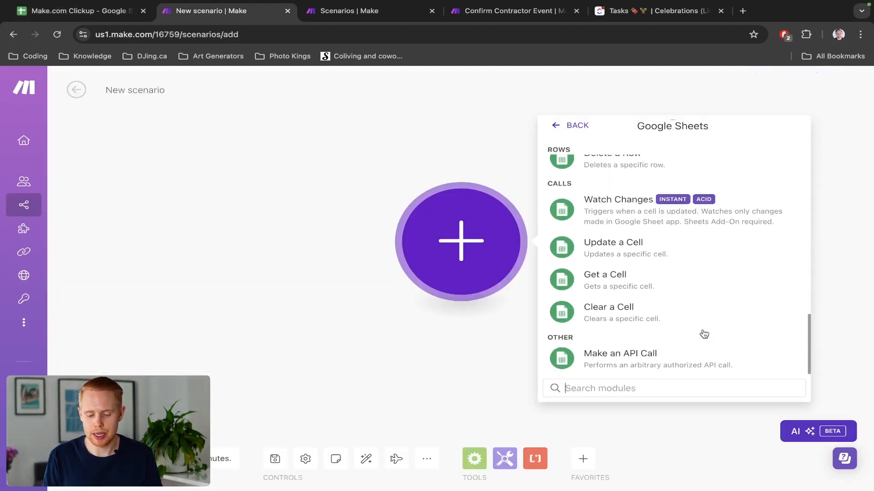
scroll(704, 336, up, 1)
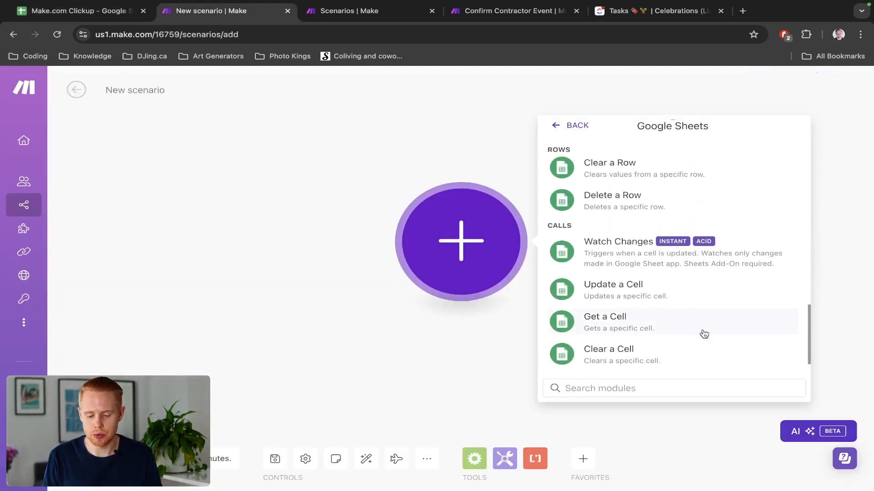
click(642, 261)
click(633, 241)
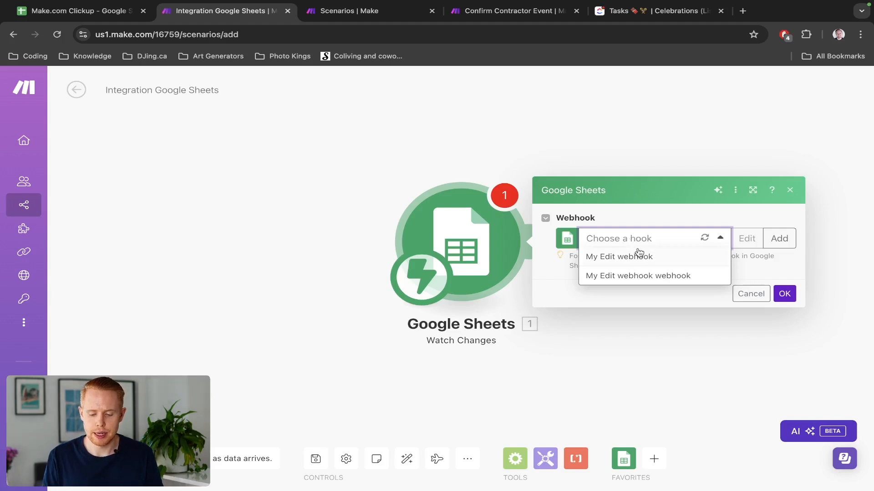
Create and save a new webhook named 'Make.com Google Sheets Test'.
click(778, 239)
click(664, 236)
key(ctrl+a)
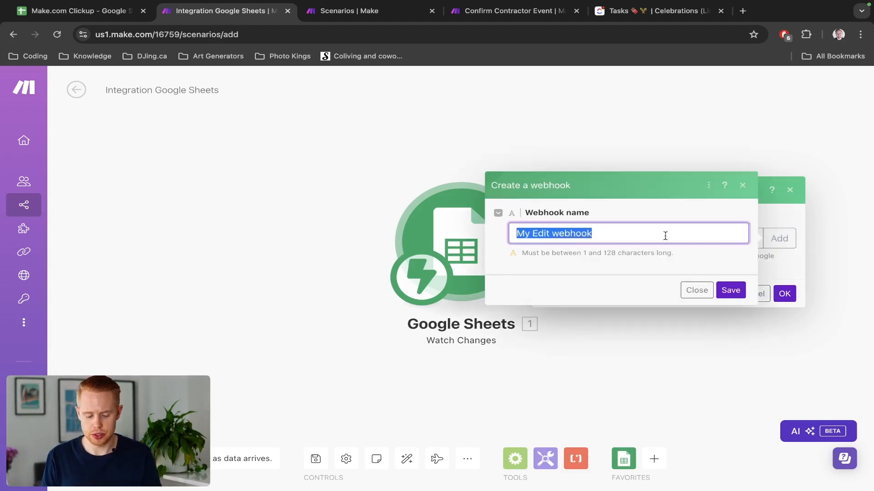
text(Make.com Google Sheets Test)
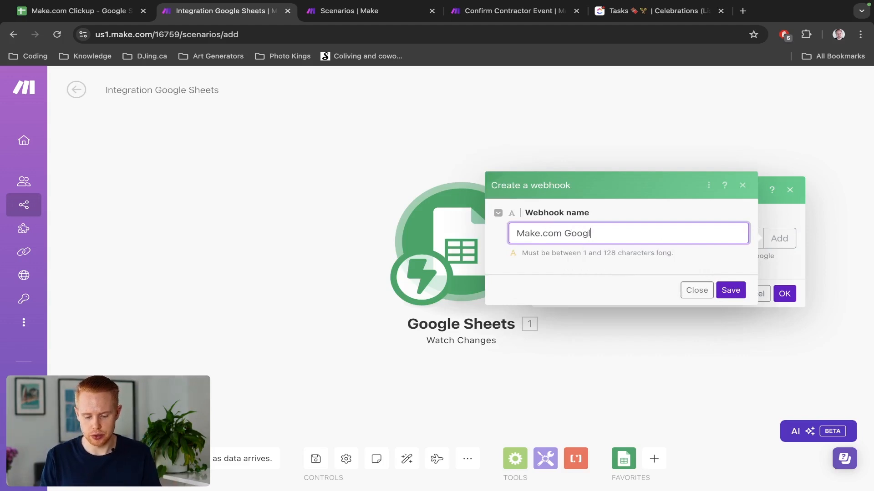
click(720, 289)
Copy the webhook address, confirm the trigger, and run the scenario once to wait for data.
click(600, 211)
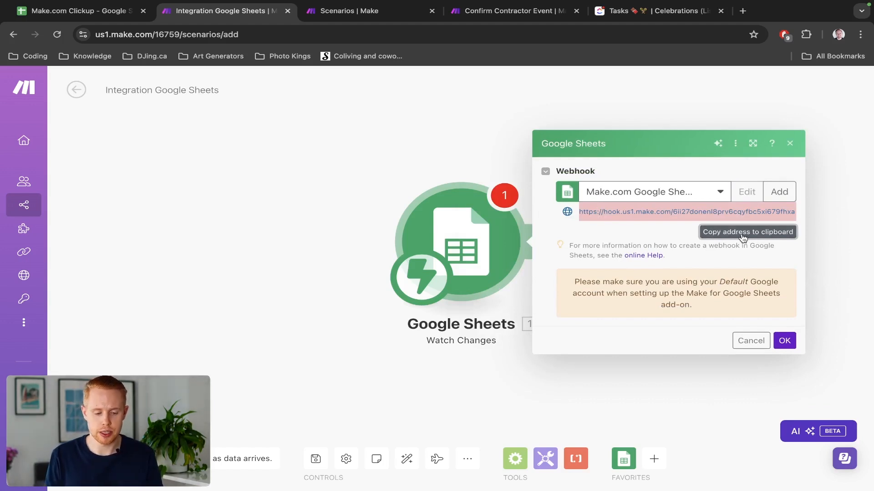
click(782, 338)
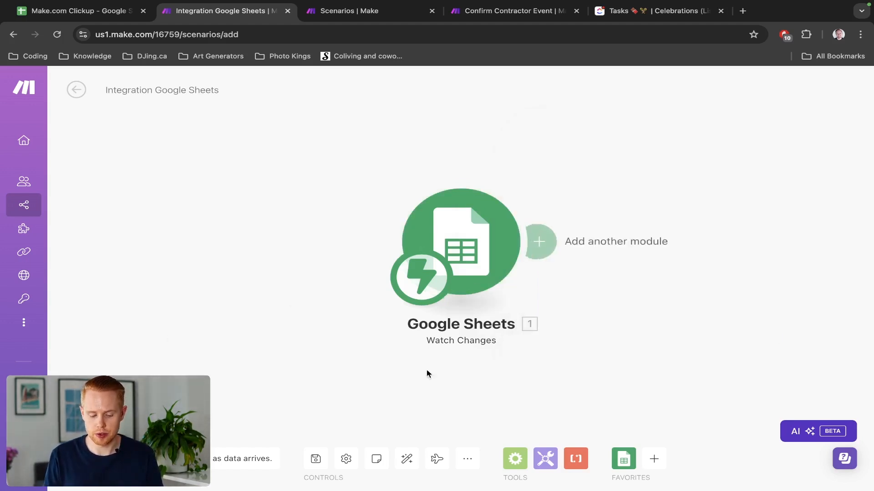
click(85, 427)
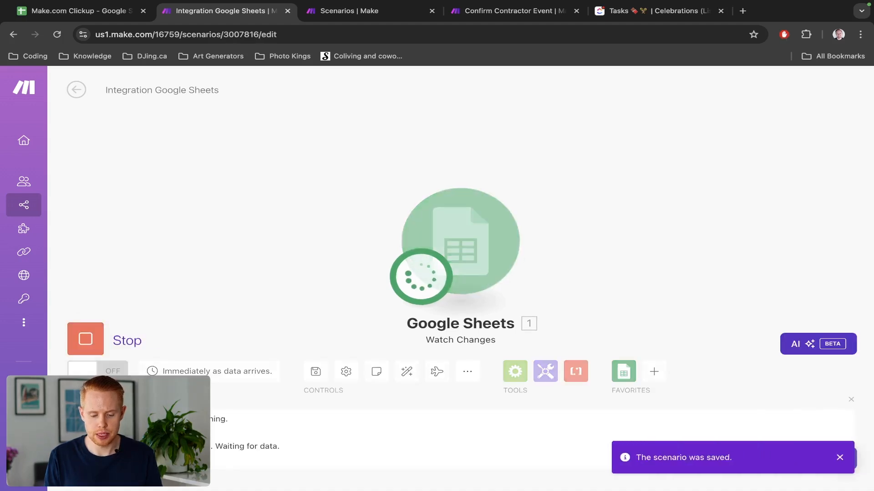
Change E2's Client Stage from Lead to Client.
key(ctrl+shift+Tab)
click(366, 191)
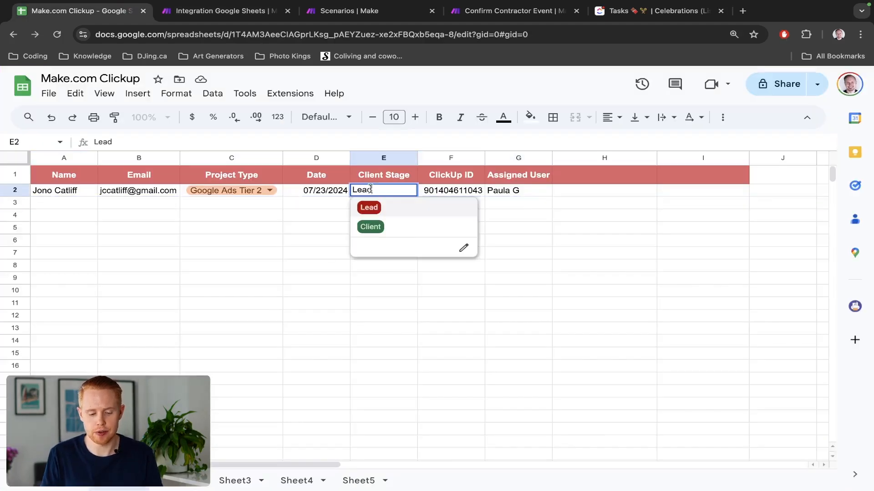
click(369, 227)
Check the Make tab, then open the spreadsheet's Extensions > Add-ons menu.
key(ctrl+Tab)
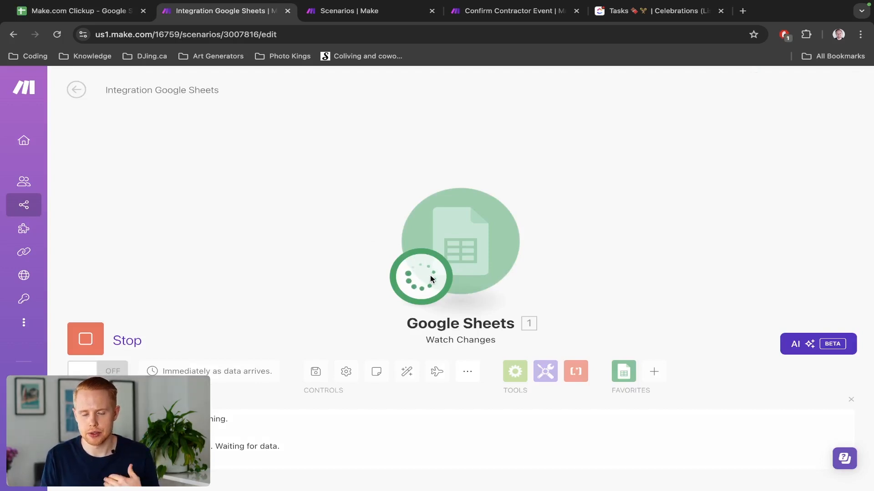
key(ctrl+shift+Tab)
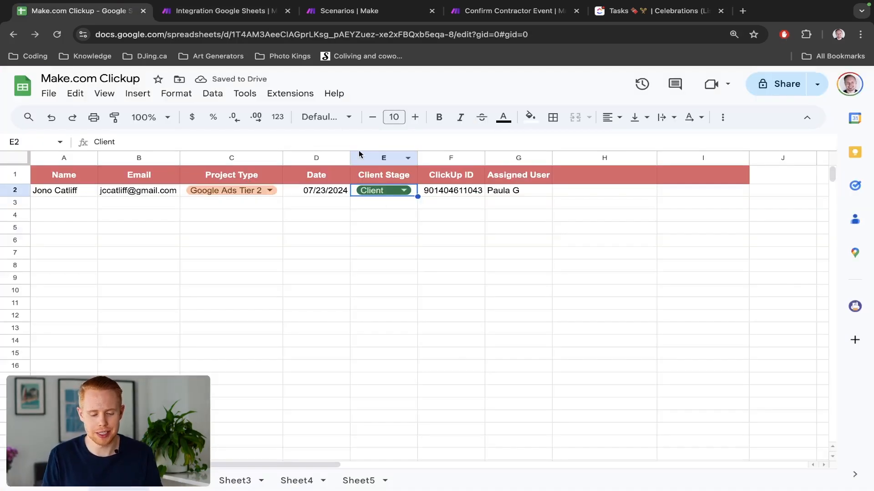
click(288, 94)
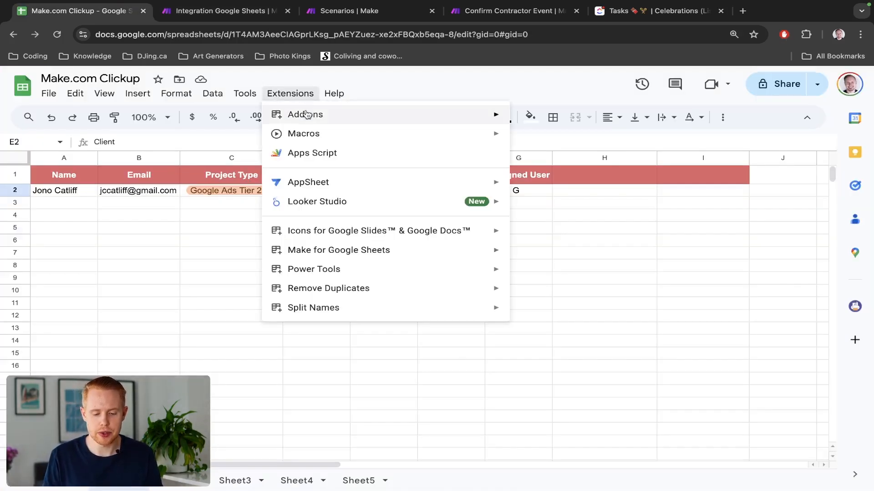
mouse_move(482, 115)
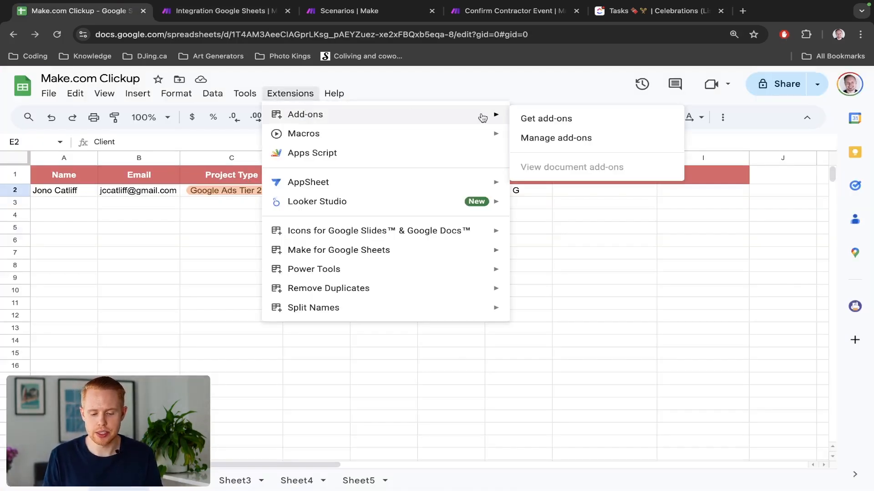
Search the add-ons marketplace for 'make' to confirm the Make add-on is installed.
click(543, 128)
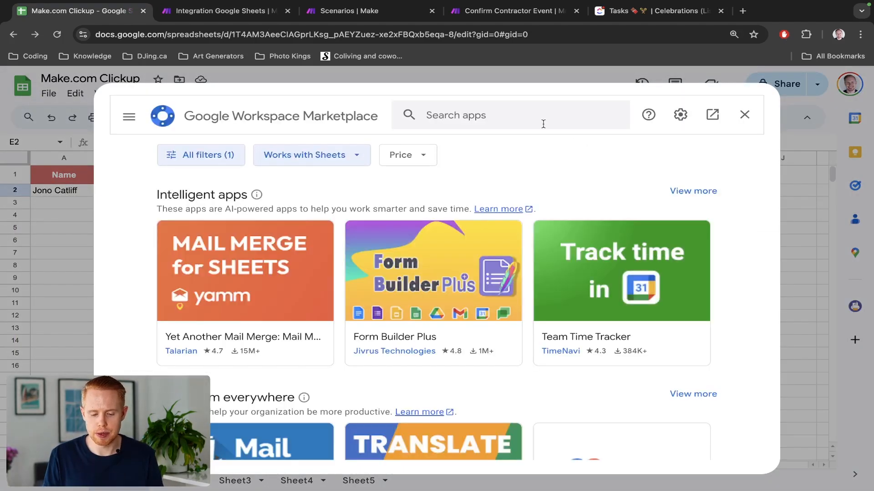
click(525, 116)
text(make)
key(Return)
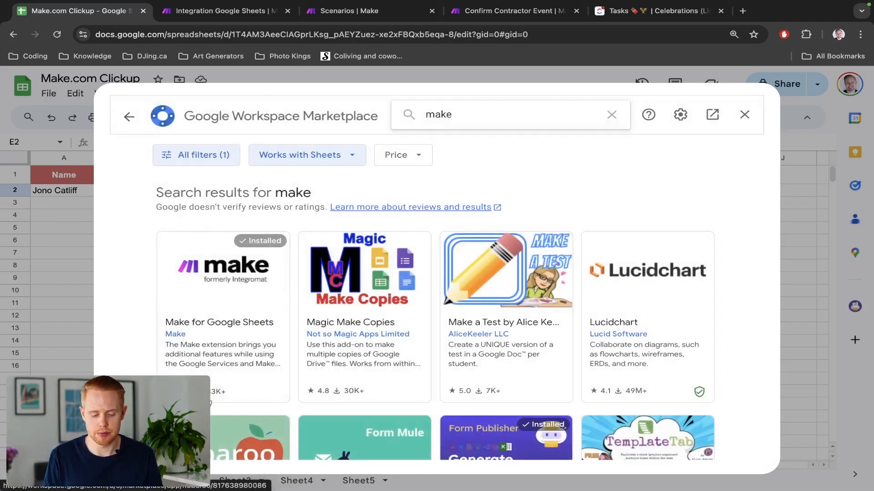
scroll(212, 396, up, 5)
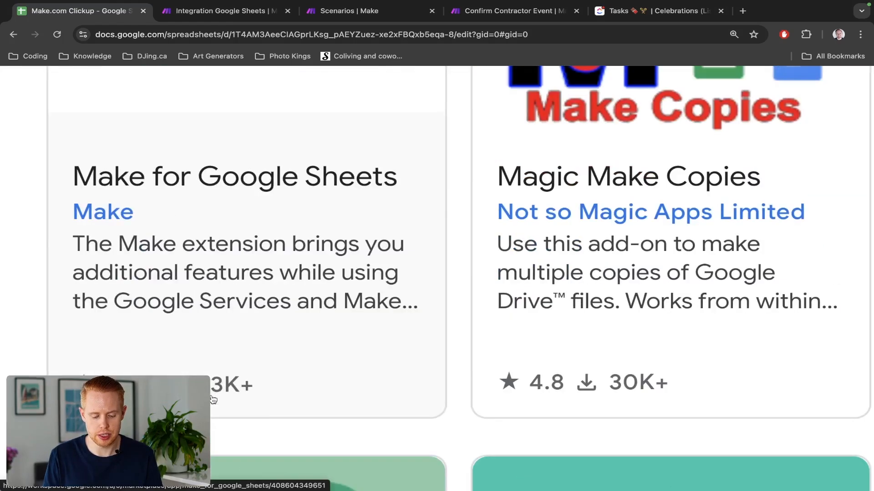
scroll(212, 399, down, 5)
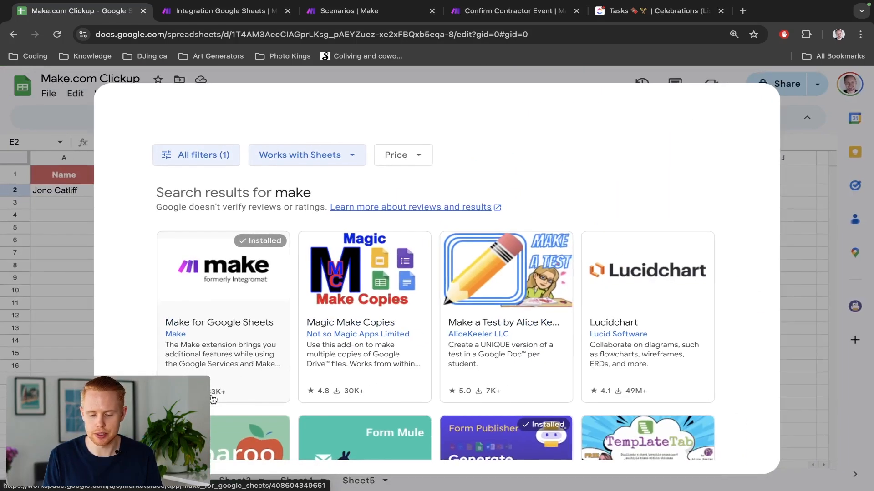
click(744, 115)
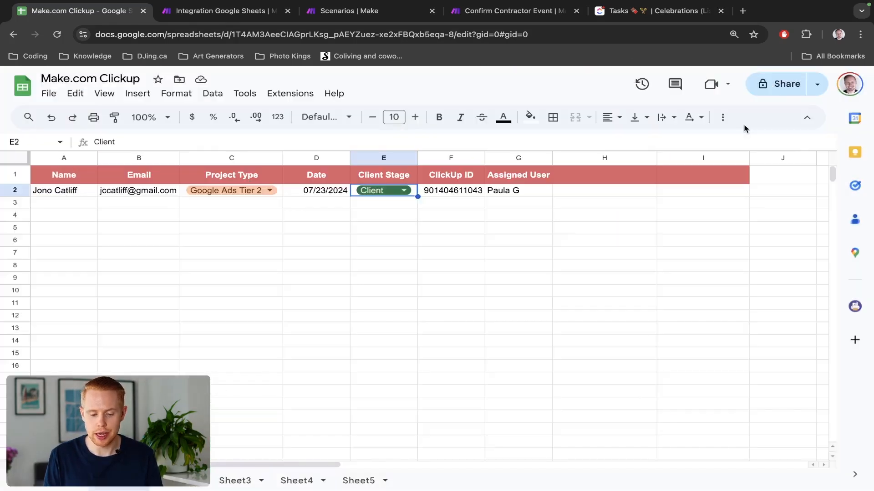
Open Make for Google Sheets > Settings and switch to the Make scenario.
click(286, 96)
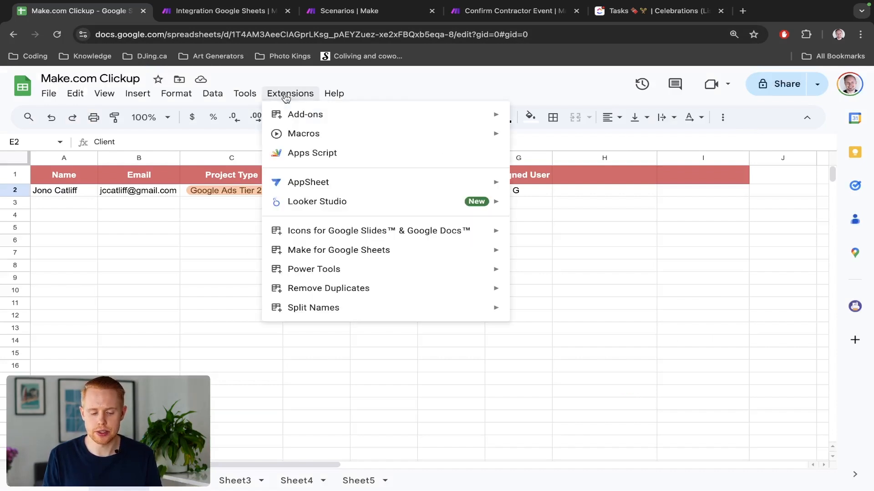
mouse_move(330, 253)
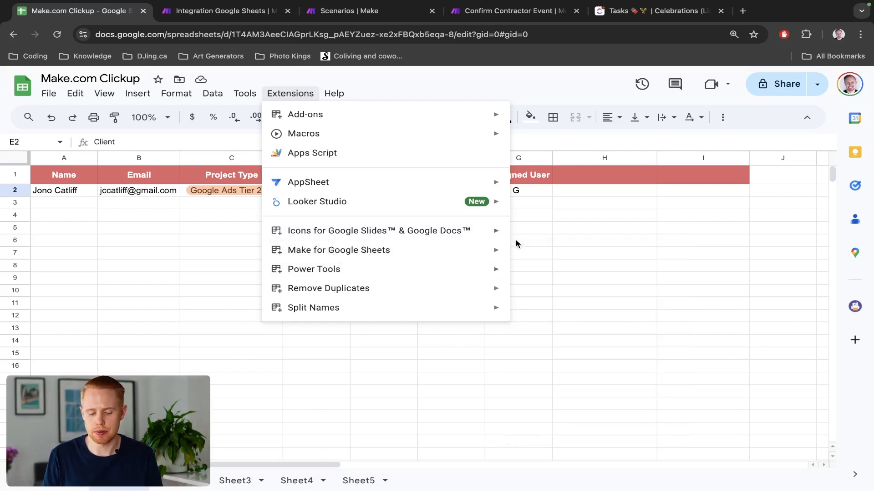
click(525, 254)
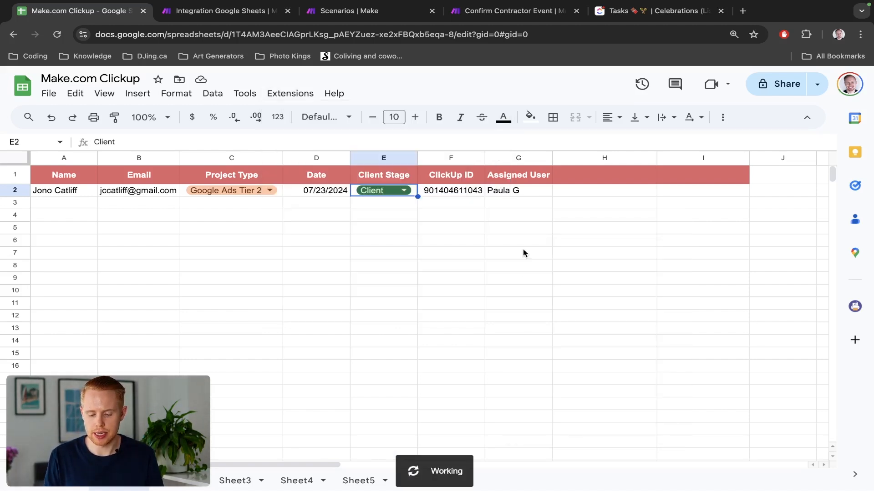
key(ctrl+Tab)
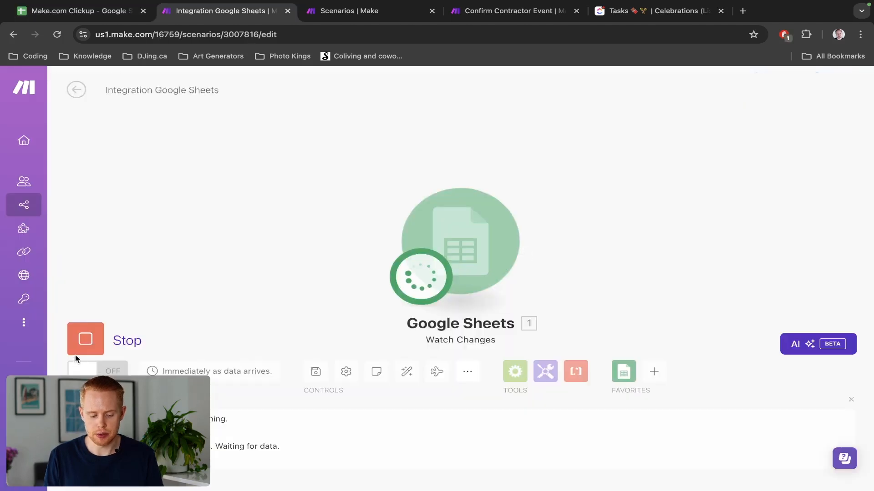
Stop the waiting run and copy the Watch Changes webhook address again.
click(83, 342)
click(459, 241)
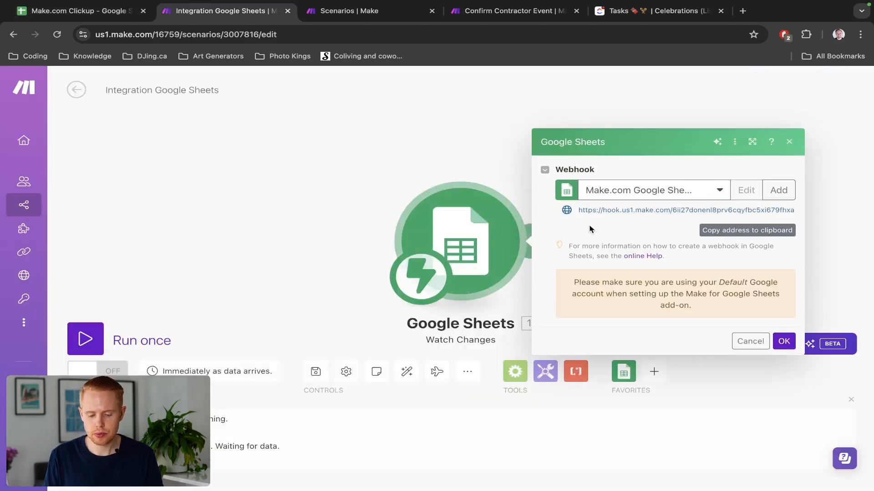
click(776, 232)
key(ctrl+shift+Tab)
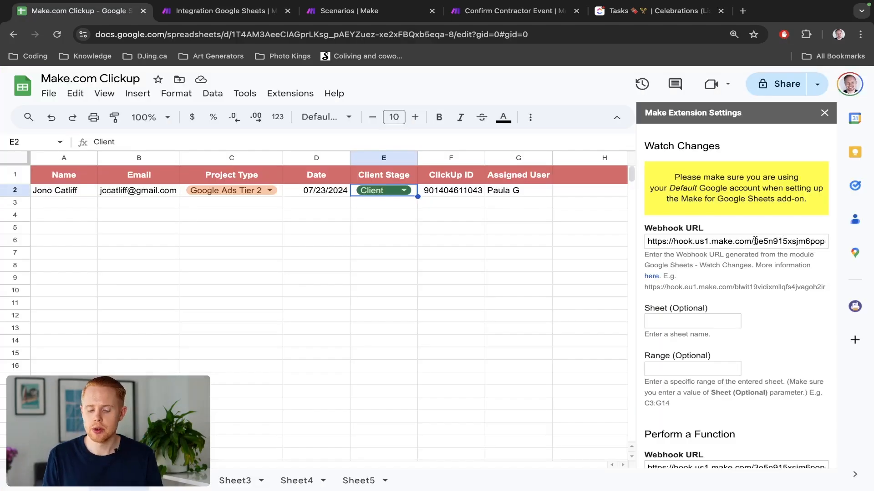
Paste the new hook URL into the Watch Changes and Perform a Function webhook fields and save.
triple_click(704, 243)
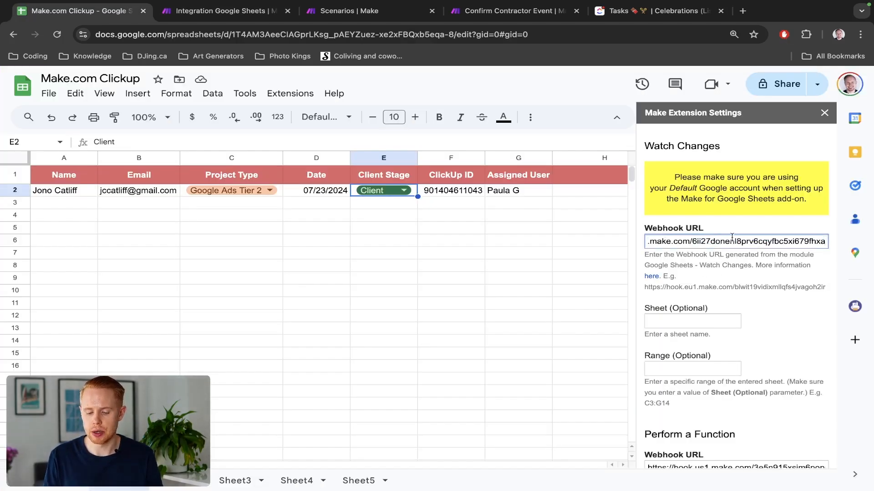
scroll(737, 360, down, 2)
triple_click(713, 384)
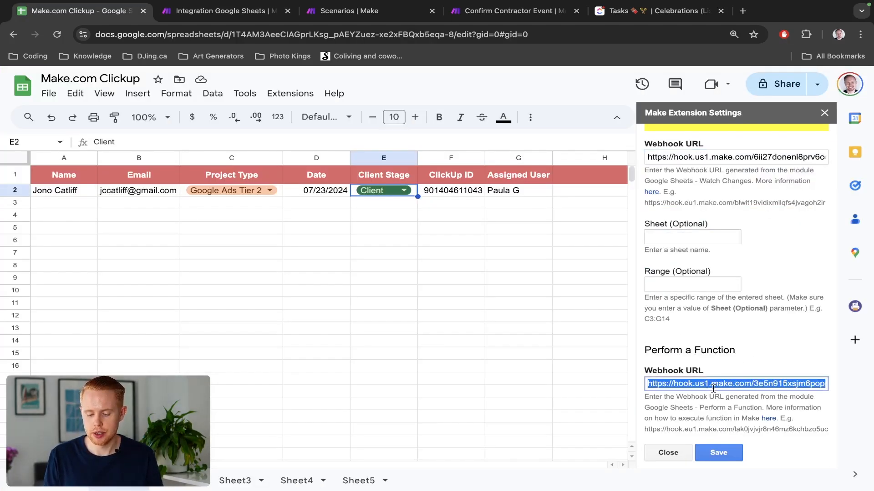
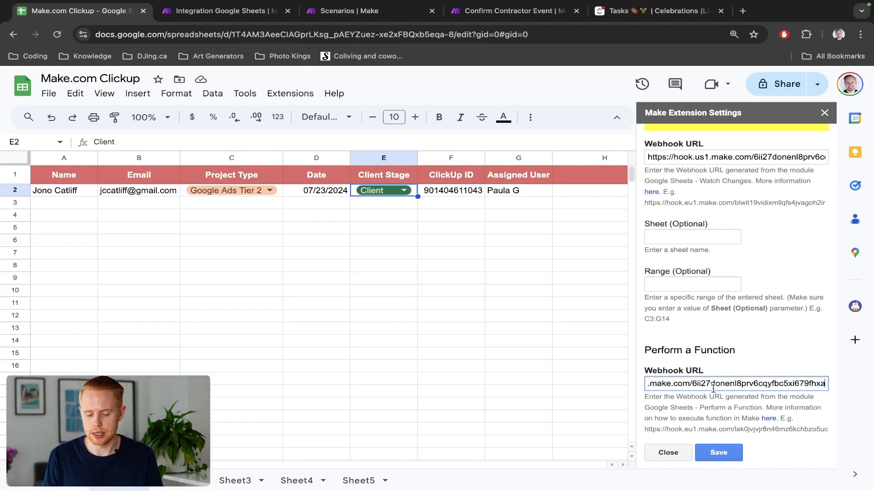
click(720, 453)
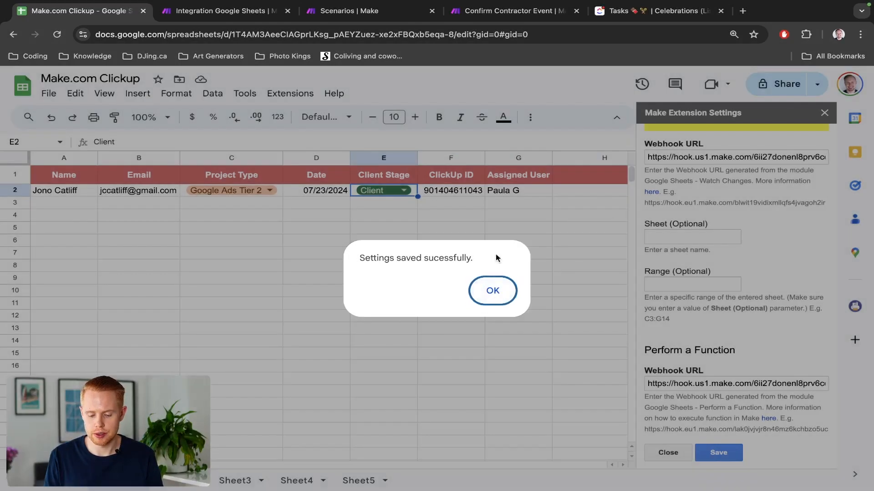
click(506, 289)
Run the scenario once, then change E2's Client Stage from Client back to Lead.
click(824, 113)
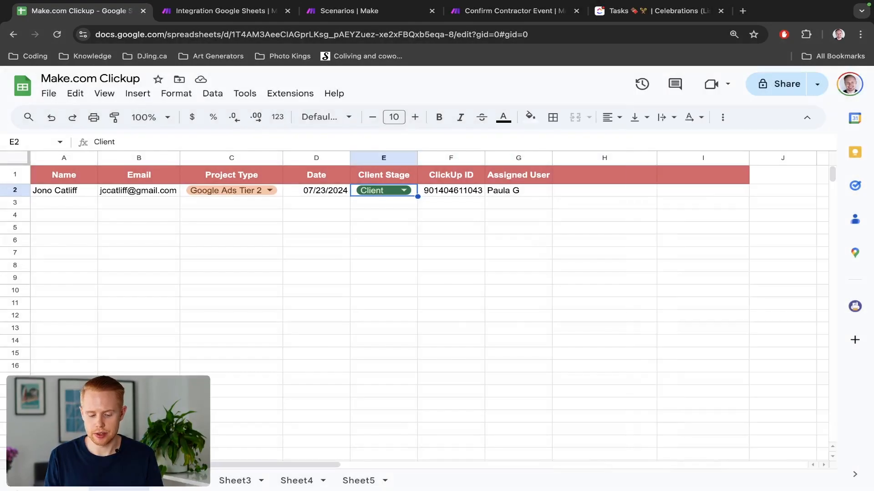
key(ctrl+Tab)
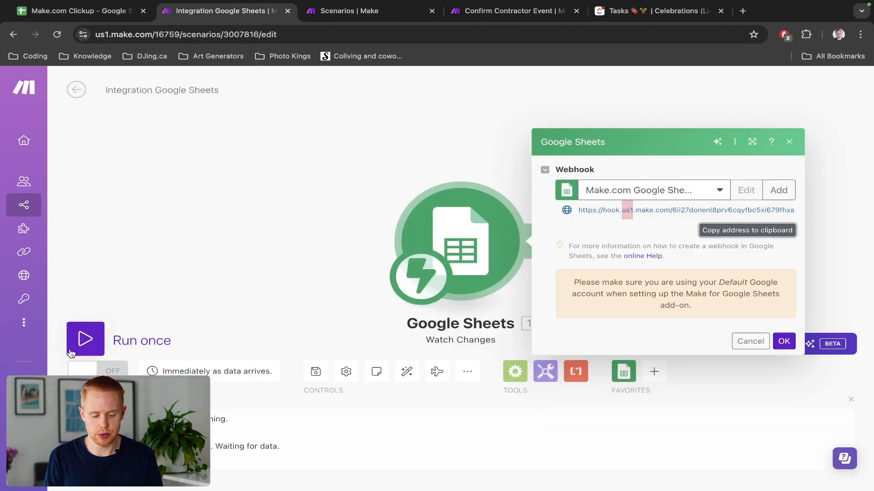
click(85, 339)
key(ctrl+shift+Tab)
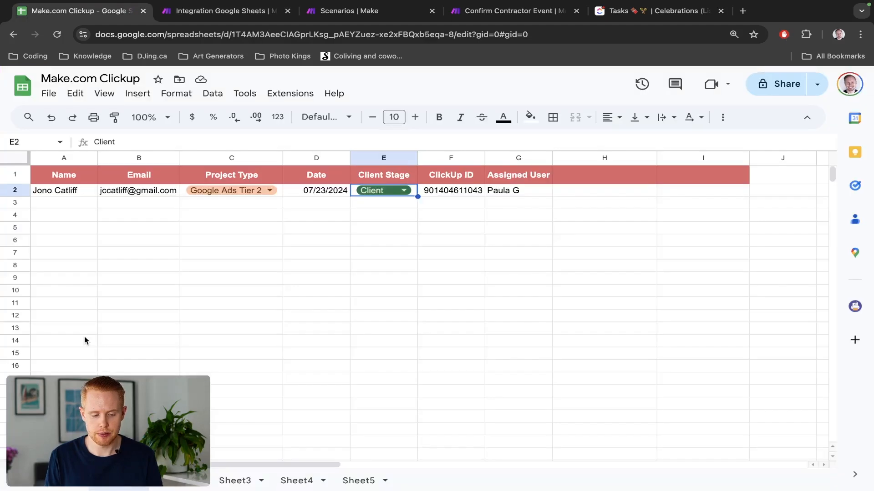
click(386, 189)
click(377, 208)
key(ctrl+Tab)
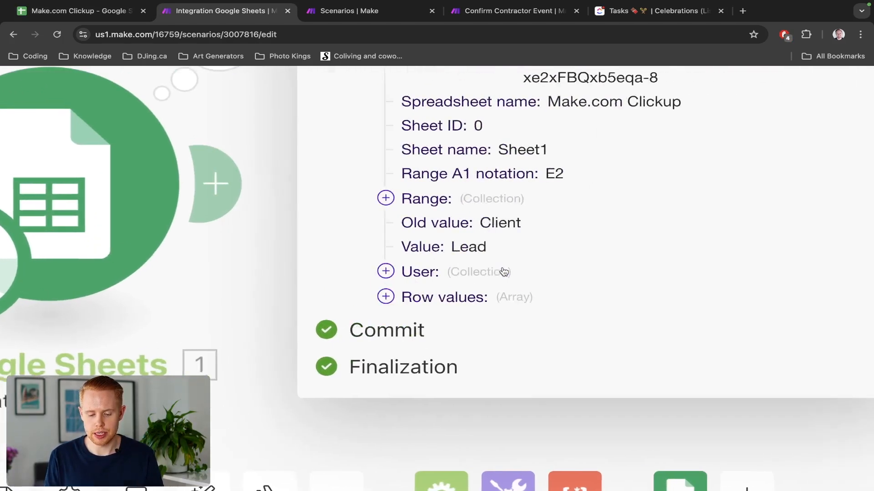
Inspect the captured bundle's Range and Row values, including columns A–G of row item 1.
click(297, 199)
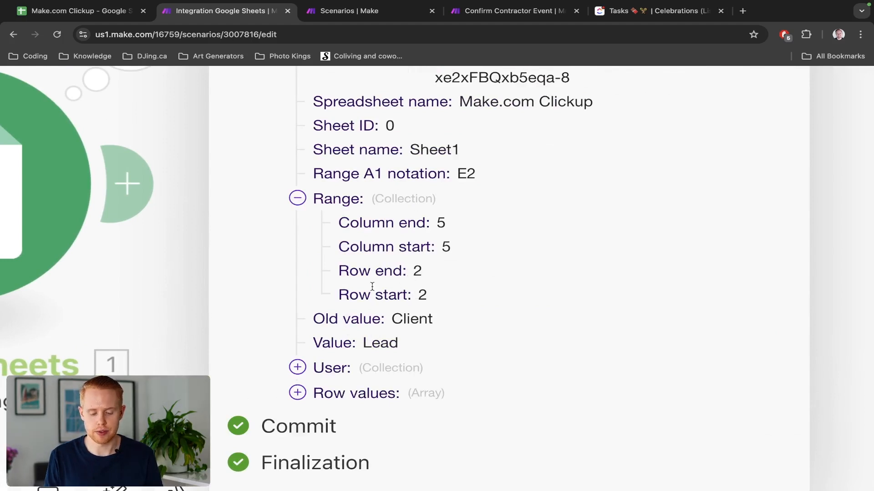
click(298, 393)
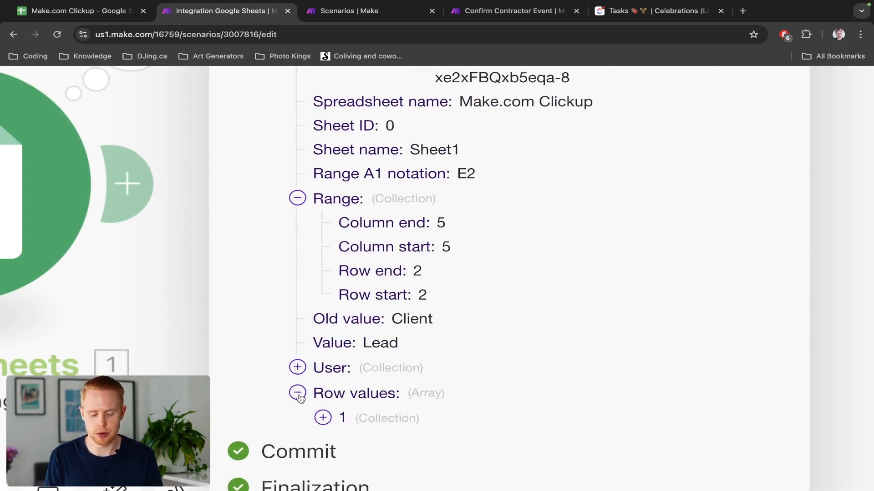
scroll(310, 364, down, 3)
click(322, 314)
scroll(408, 330, down, 1)
scroll(407, 330, down, 2)
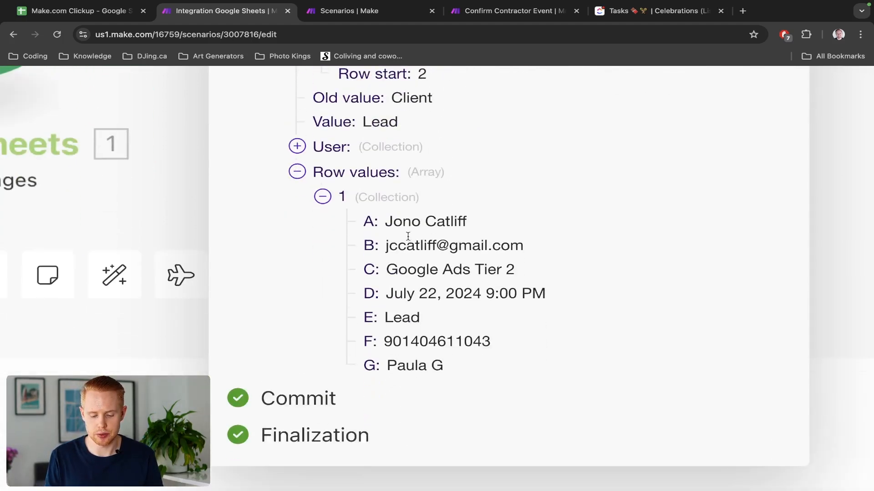
triple_click(406, 230)
key(ctrl+shift+Tab)
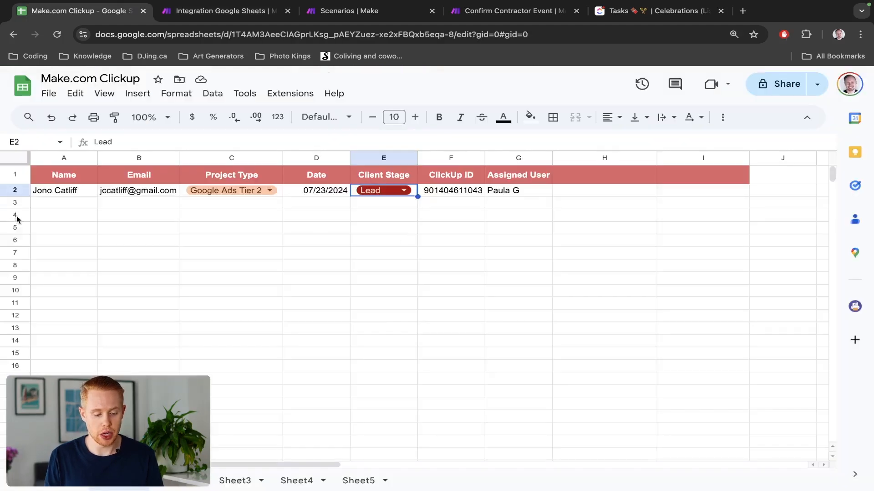
Select row 2 in the spreadsheet and recheck cell E2's stage, leaving it as Lead.
click(16, 191)
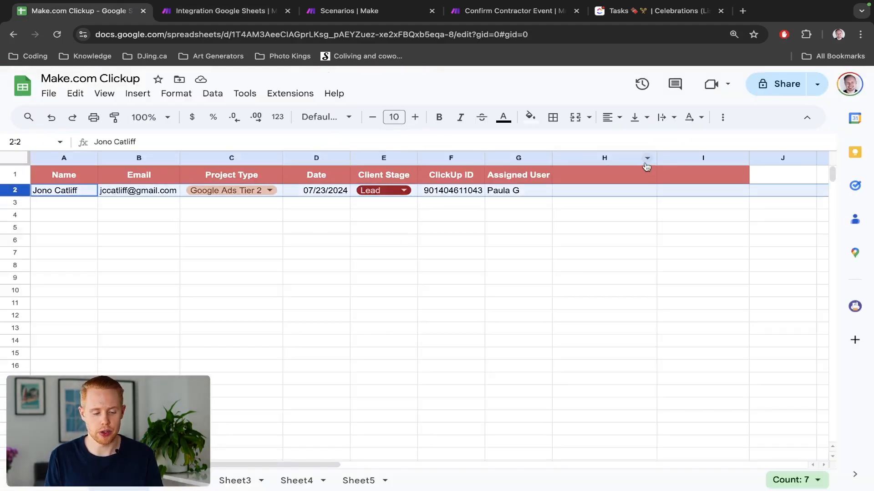
key(ctrl+Tab)
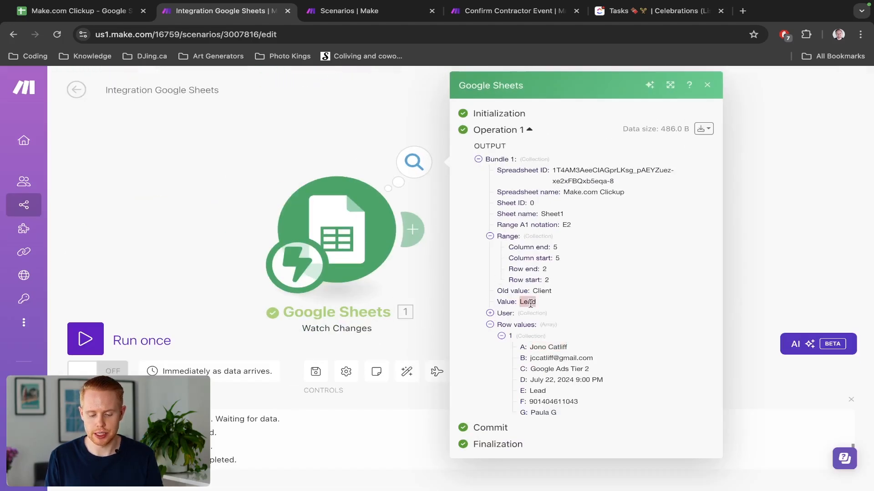
key(ctrl+shift+Tab)
click(396, 192)
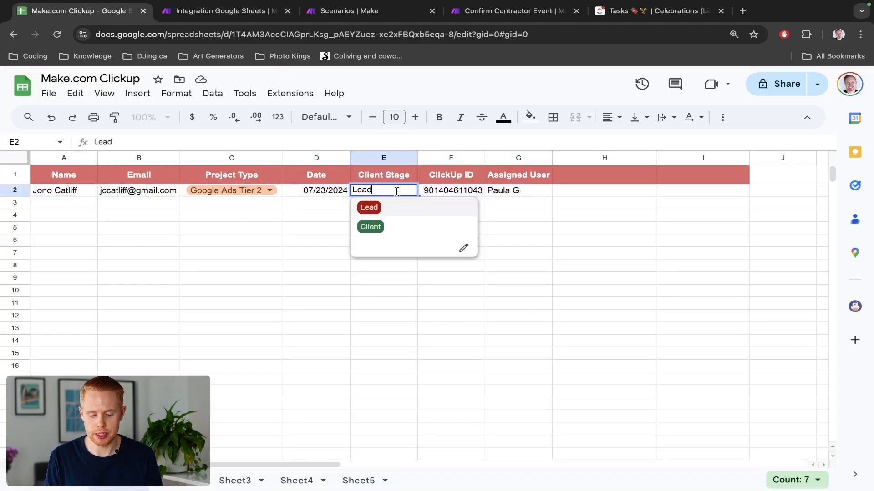
key(Escape)
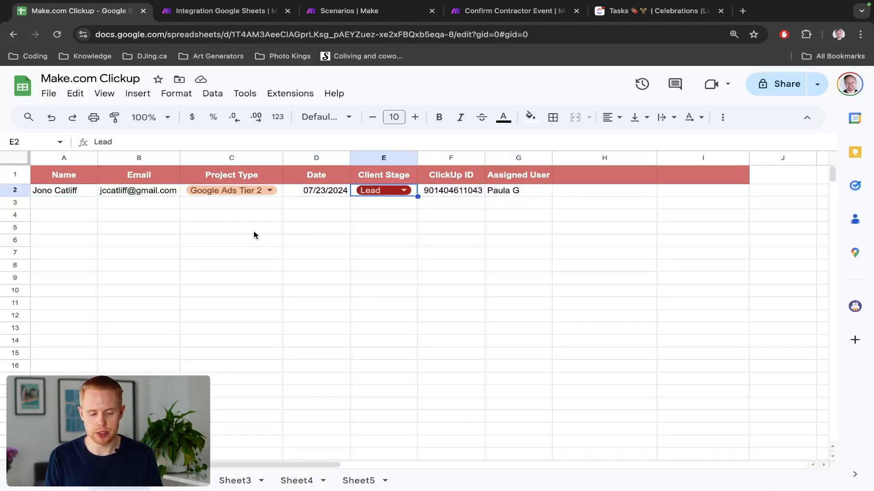
Close the Make run output details, glance at the ClickUp task list, and return to Make.
key(ctrl+Tab)
click(221, 182)
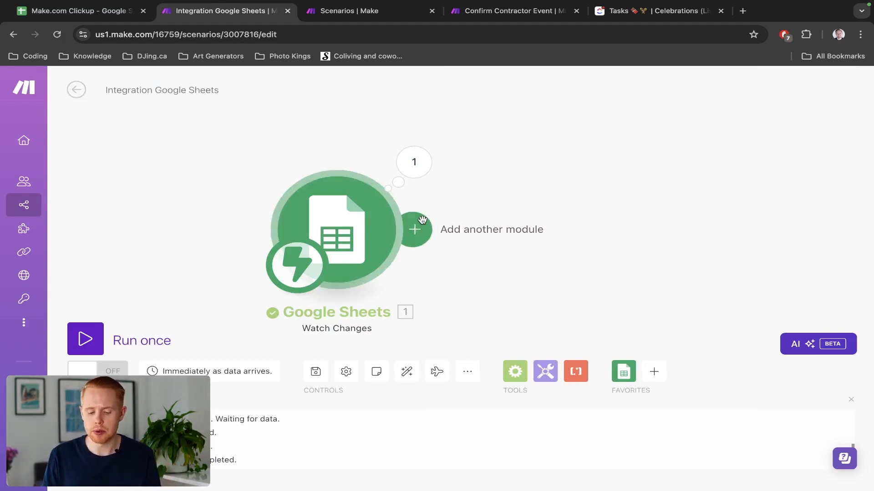
key(ctrl+shift+Tab)
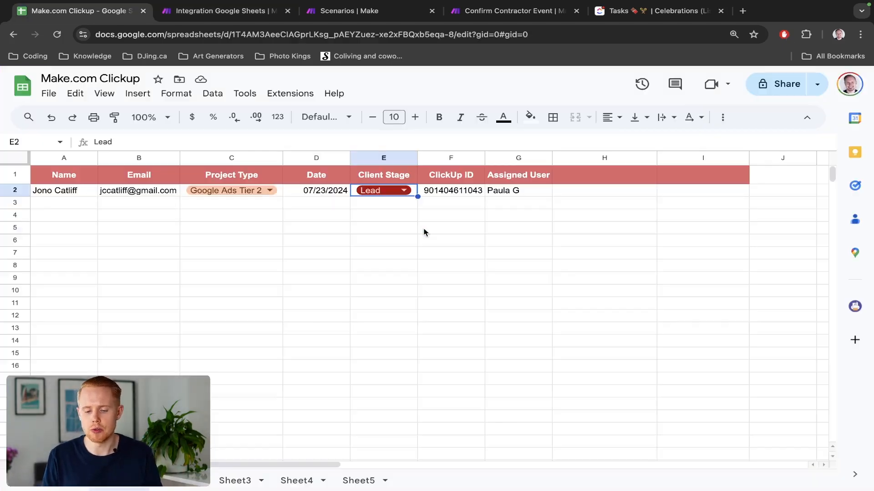
key(ctrl+shift+Tab)
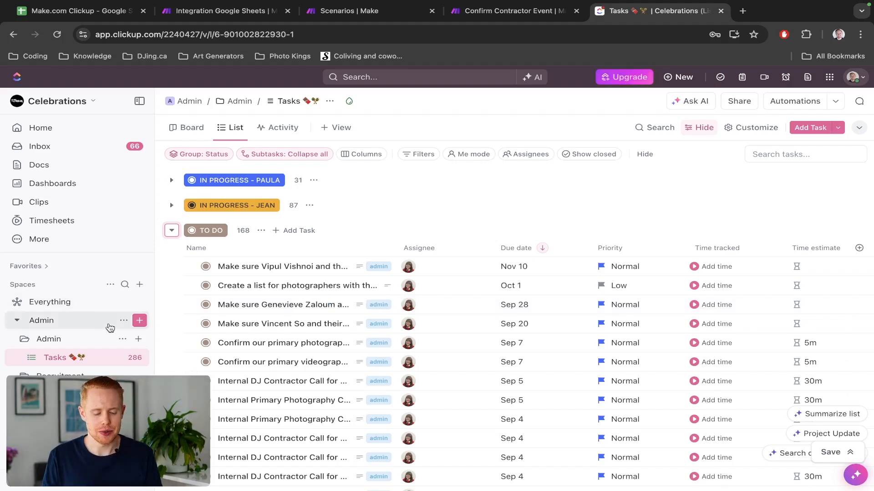
key(ctrl+Tab)
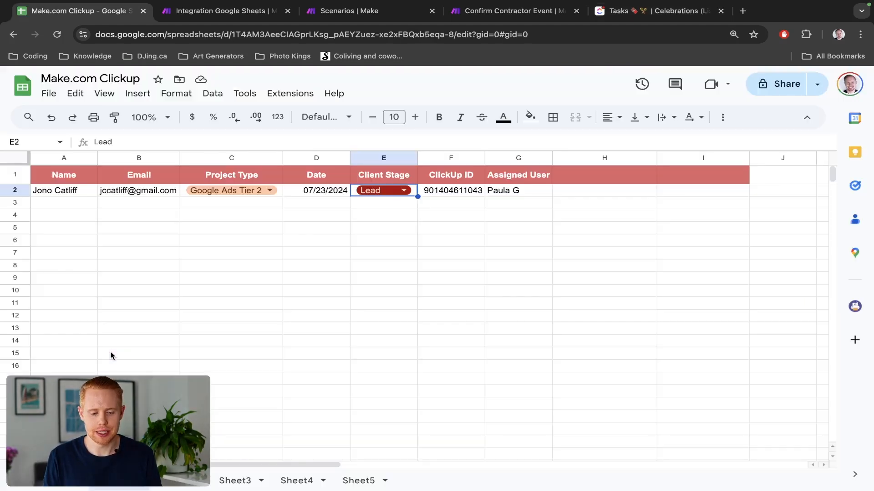
key(ctrl+Tab)
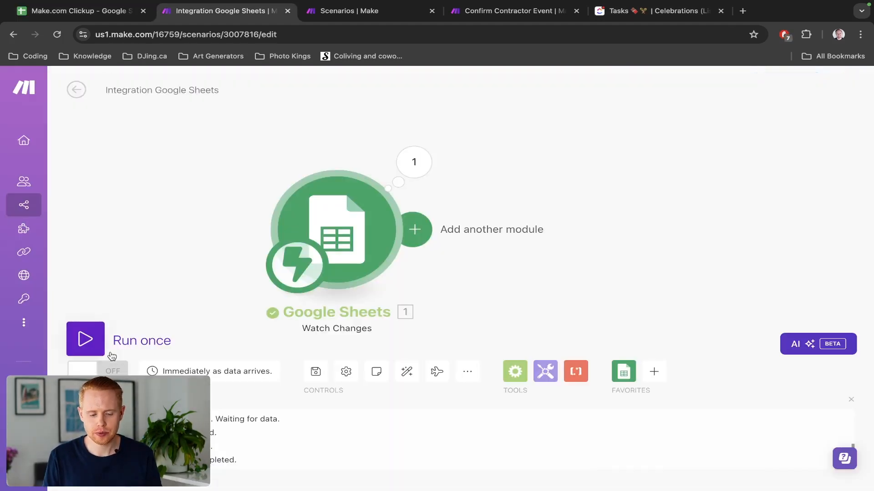
Add a module after the Sheets trigger, search 'clickup', then view the ClickUp task list.
click(423, 231)
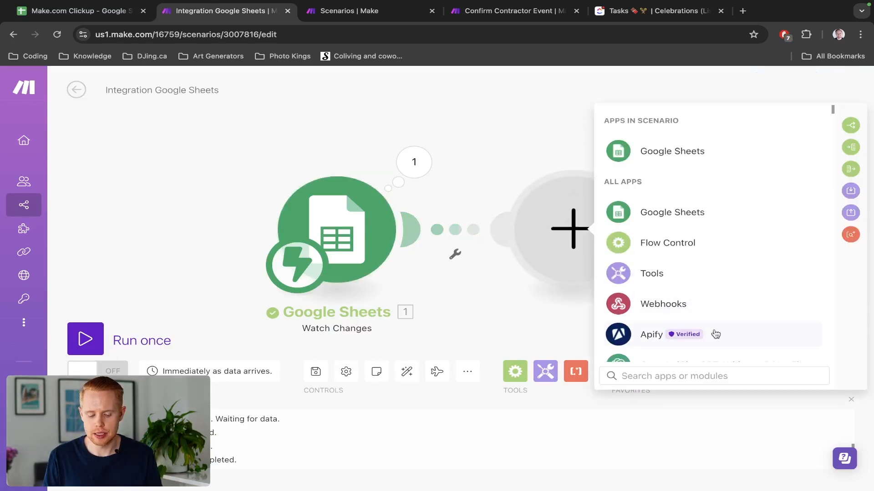
text(clickup)
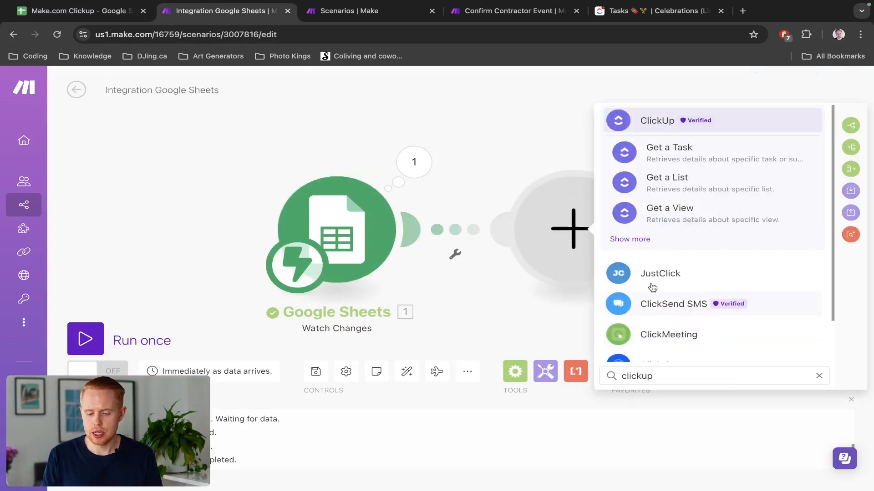
click(668, 119)
key(ctrl+shift+Tab)
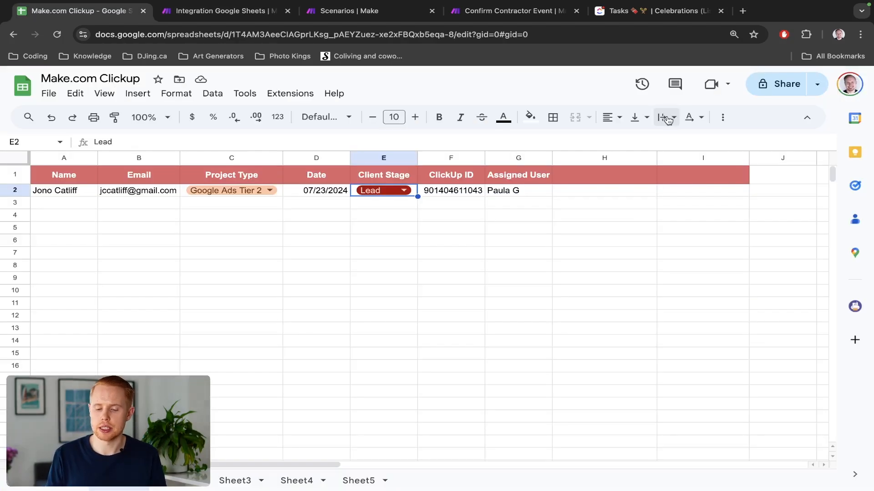
key(ctrl+shift+Tab)
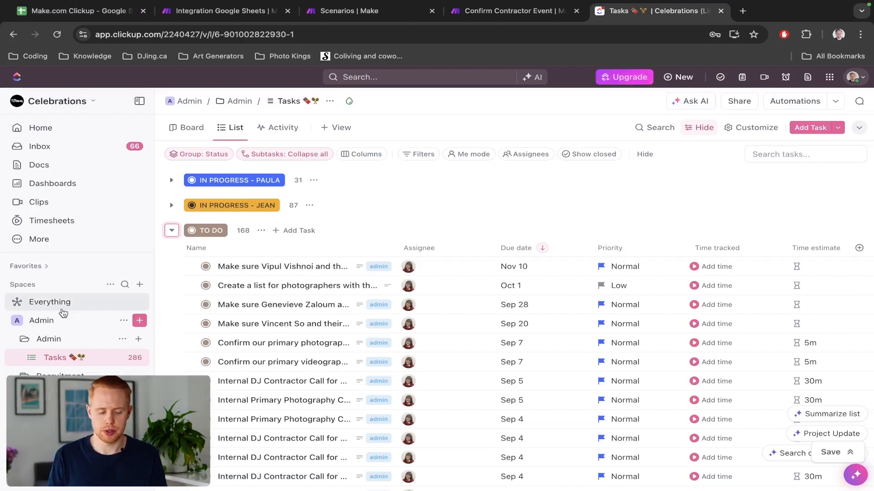
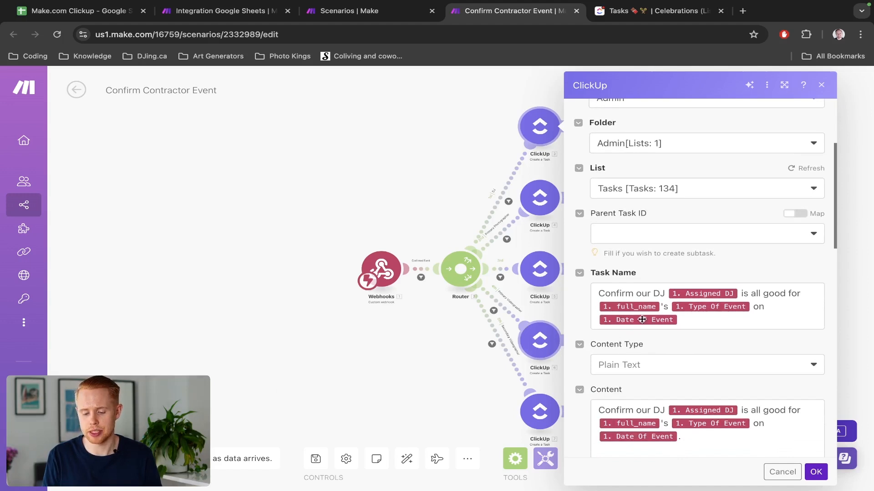
Review the ClickUp task's content, assignees, tags, 14-day due date and 5-minute estimate, then close the settings.
mouse_move(730, 310)
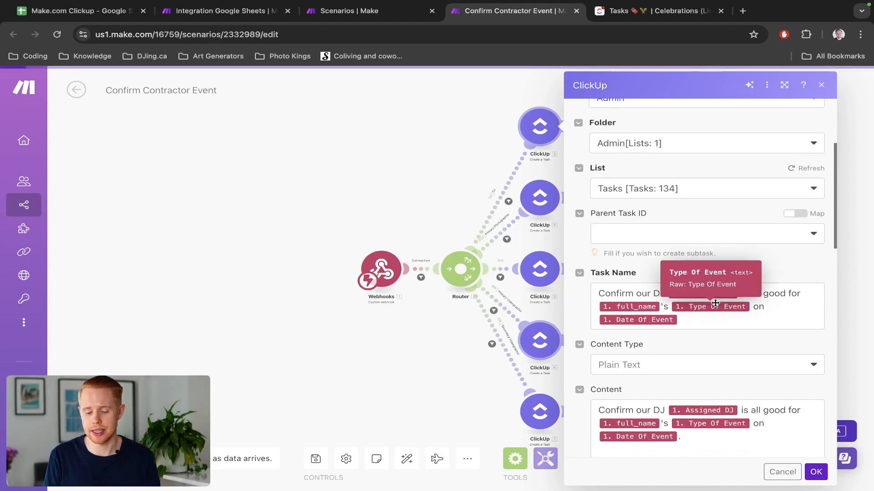
scroll(639, 288, down, 1)
scroll(639, 288, down, 3)
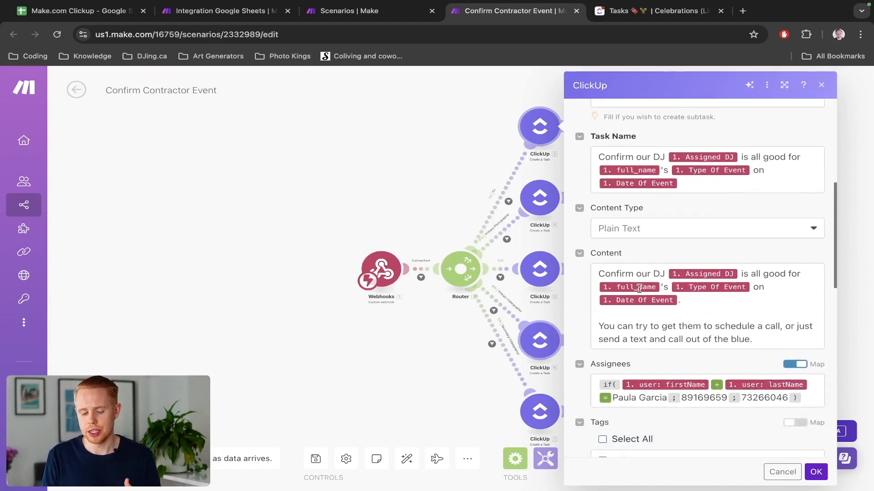
mouse_move(651, 289)
scroll(652, 289, down, 4)
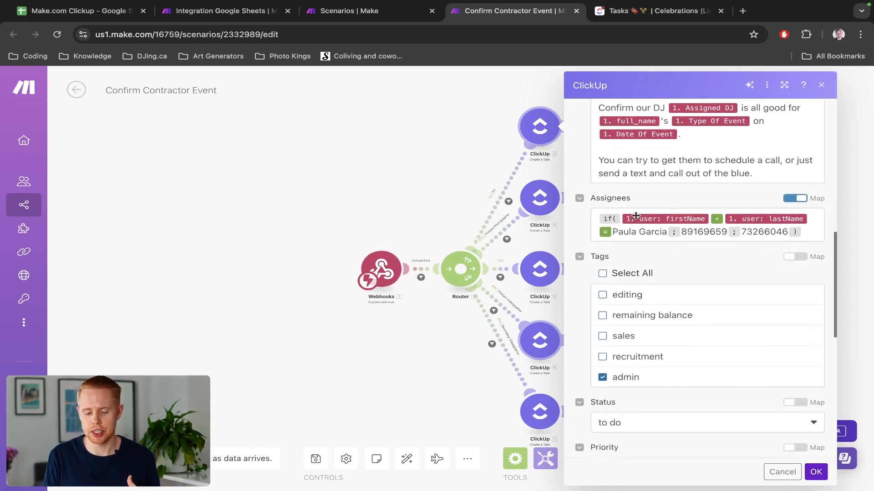
mouse_move(636, 215)
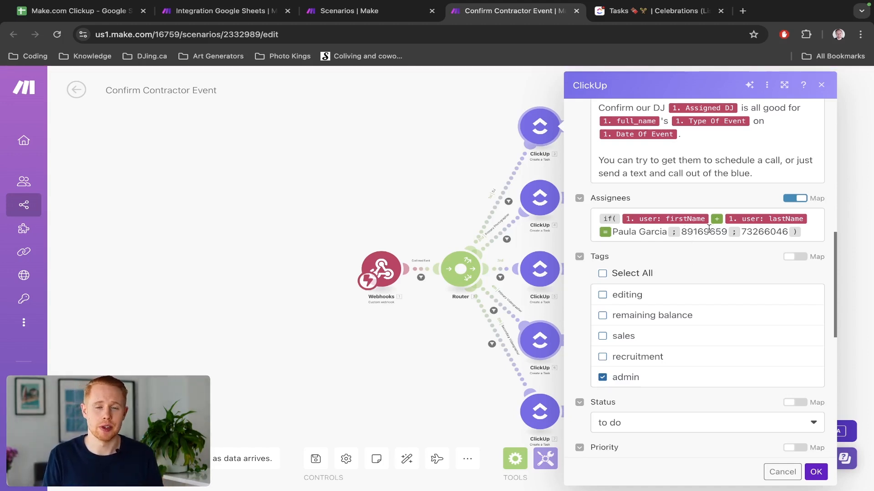
scroll(708, 232, down, 6)
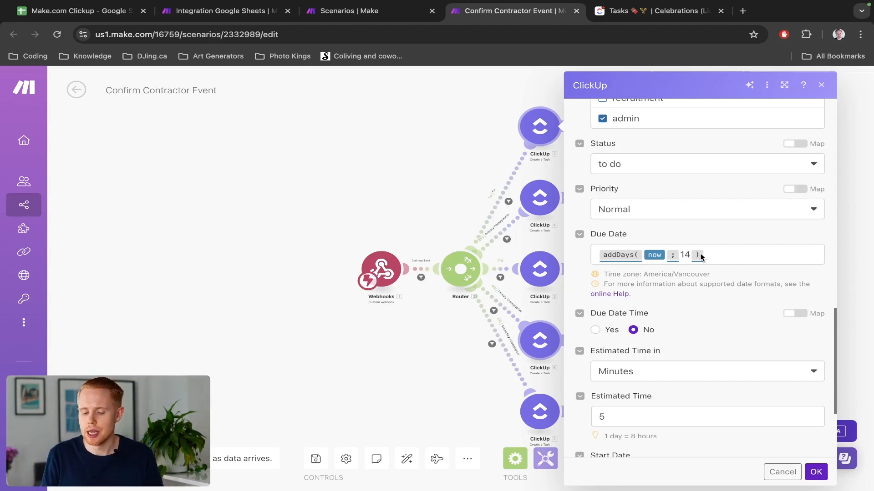
scroll(700, 256, down, 1)
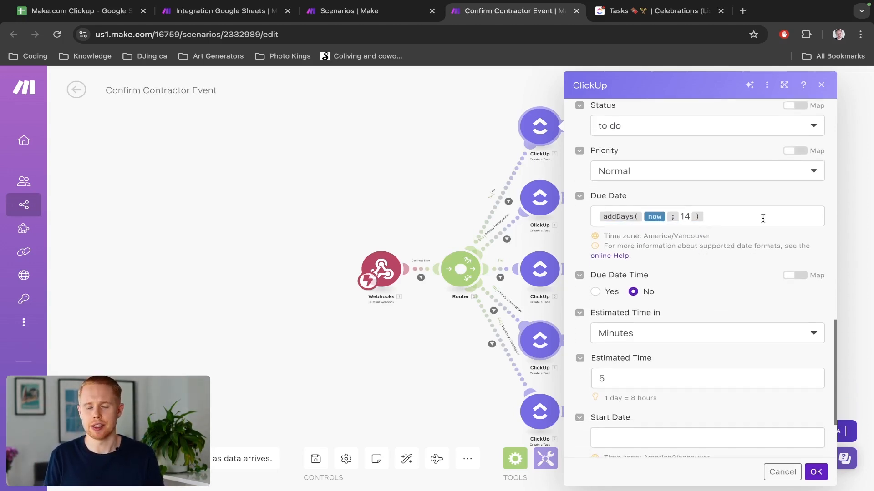
scroll(763, 218, down, 2)
scroll(763, 220, up, 10)
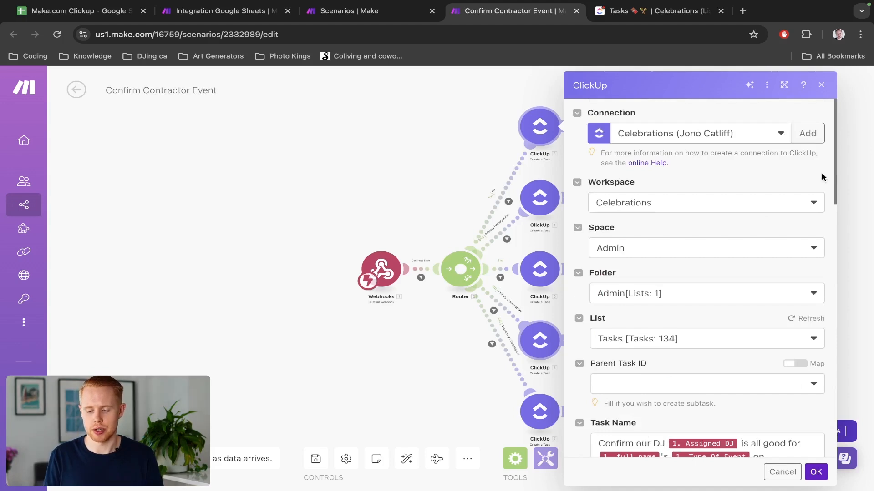
click(823, 86)
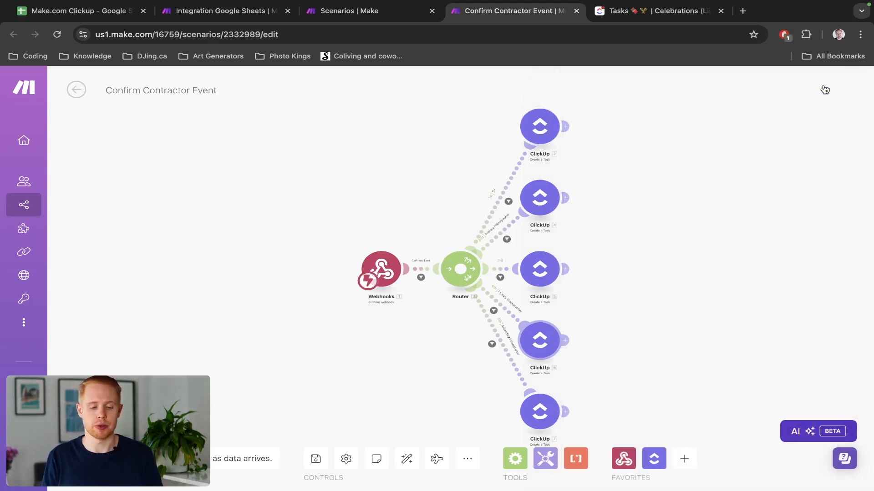
Go back to the Integration Google Sheets scenario tab in Make.
key(ctrl+shift+Tab)
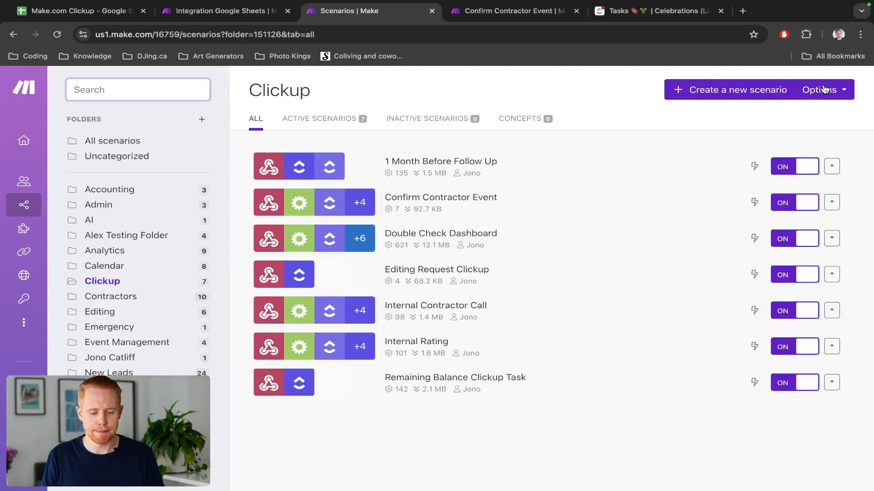
key(ctrl+shift+Tab)
key(ctrl+shift+Tab)
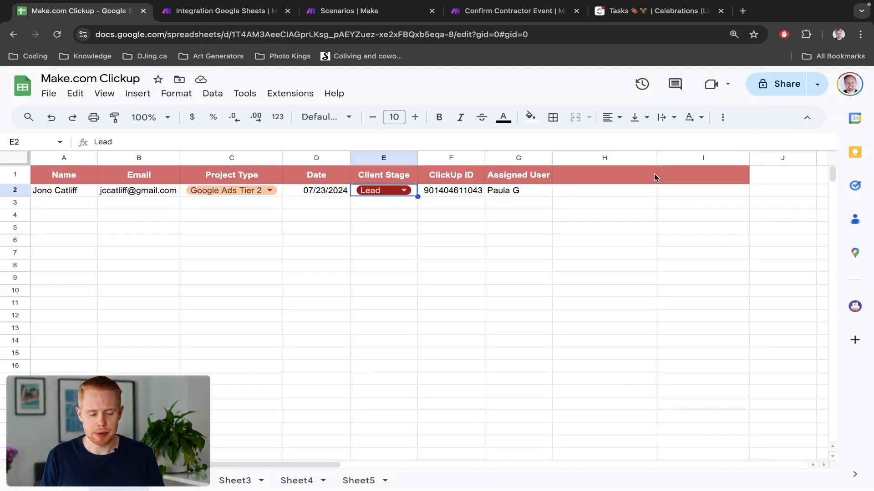
key(ctrl+Tab)
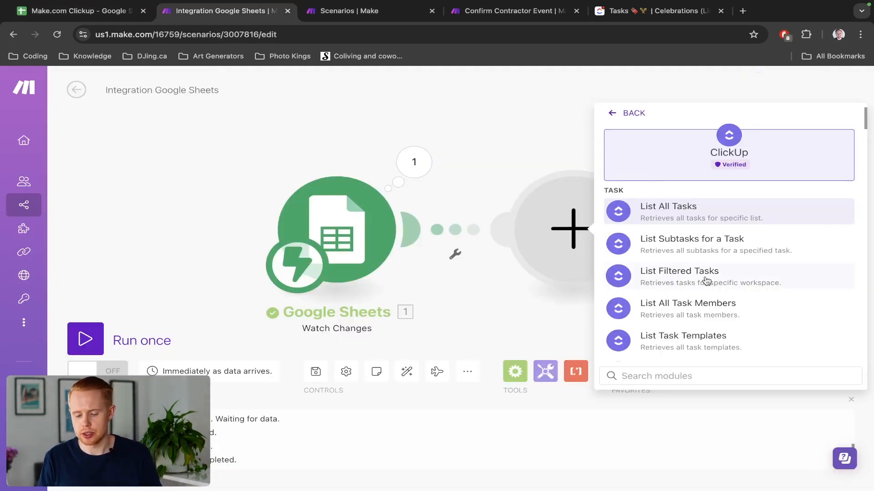
Search ClickUp actions for 'folder', then clear the search to show all actions.
scroll(705, 281, down, 3)
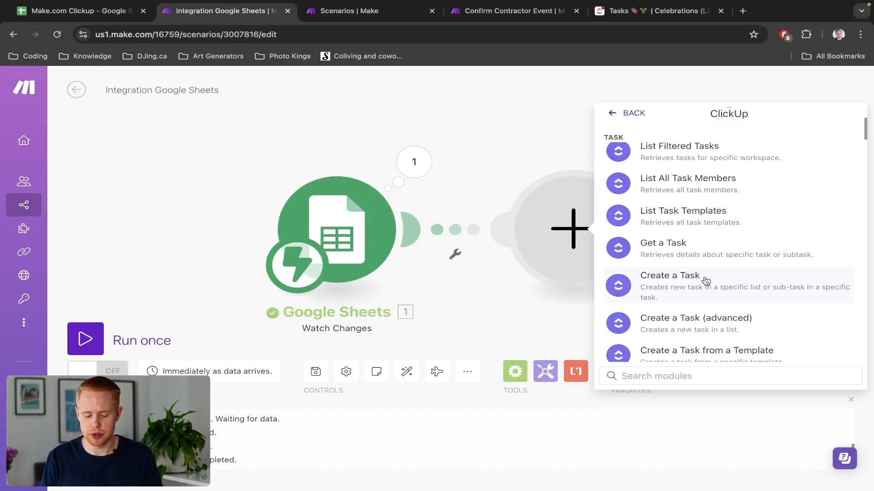
text(folder)
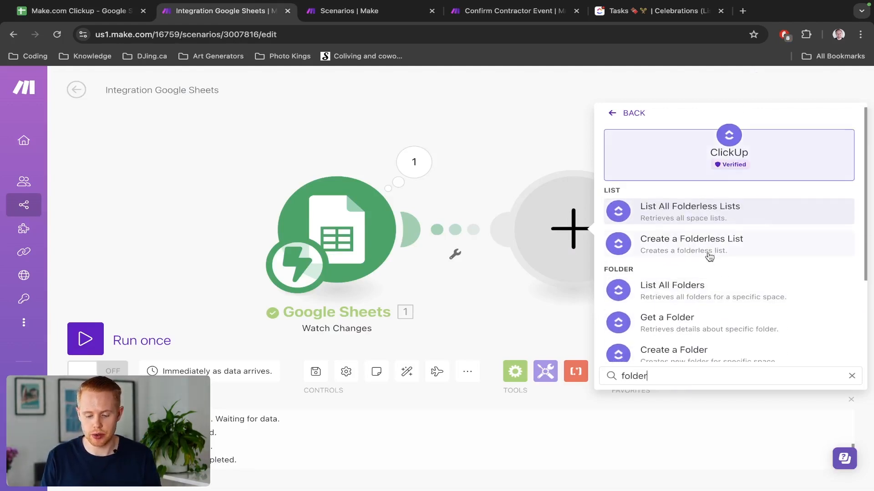
scroll(684, 326, down, 2)
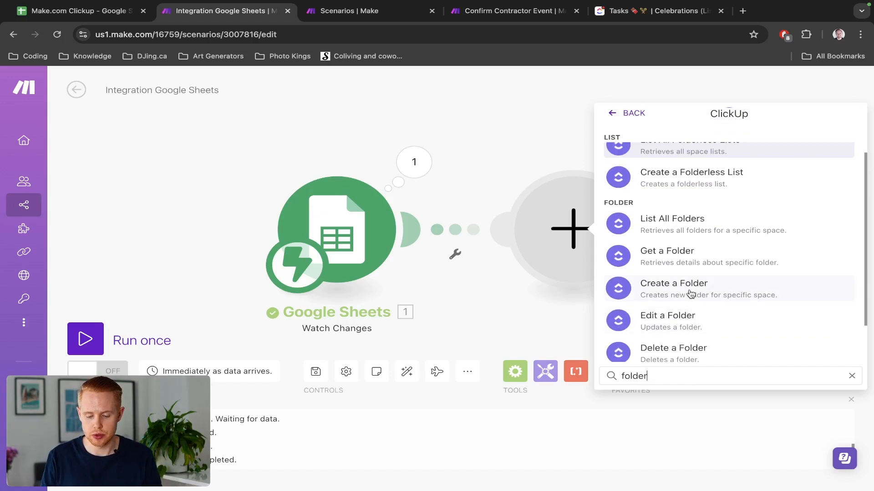
key(super+a)
key(BackSpace)
Scroll through the full ClickUp action list to the Folder section.
scroll(691, 293, down, 3)
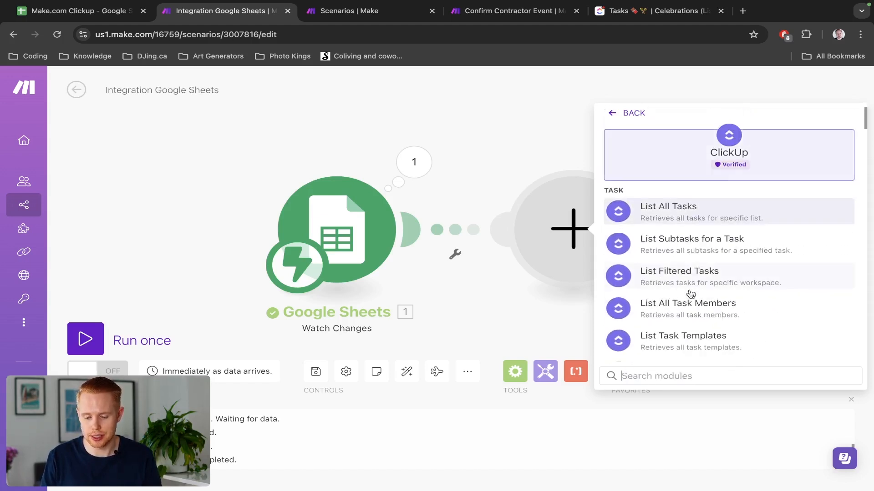
scroll(694, 306, down, 5)
scroll(696, 306, down, 5)
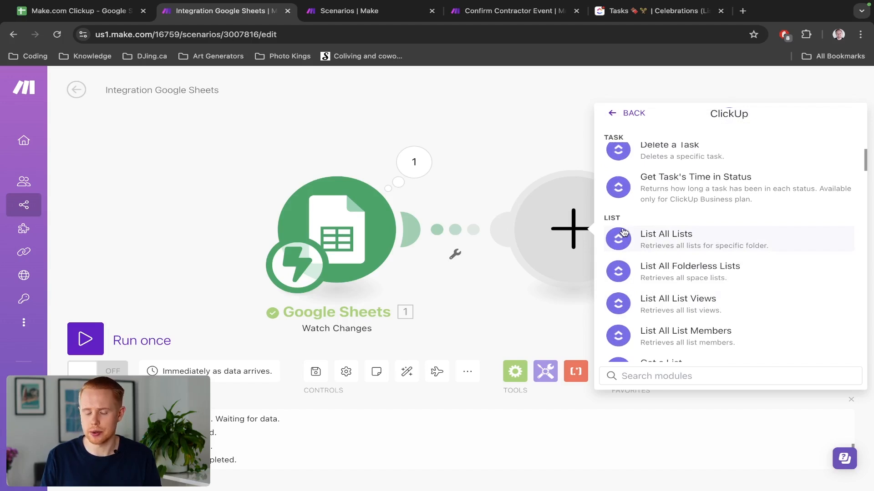
scroll(624, 232, down, 6)
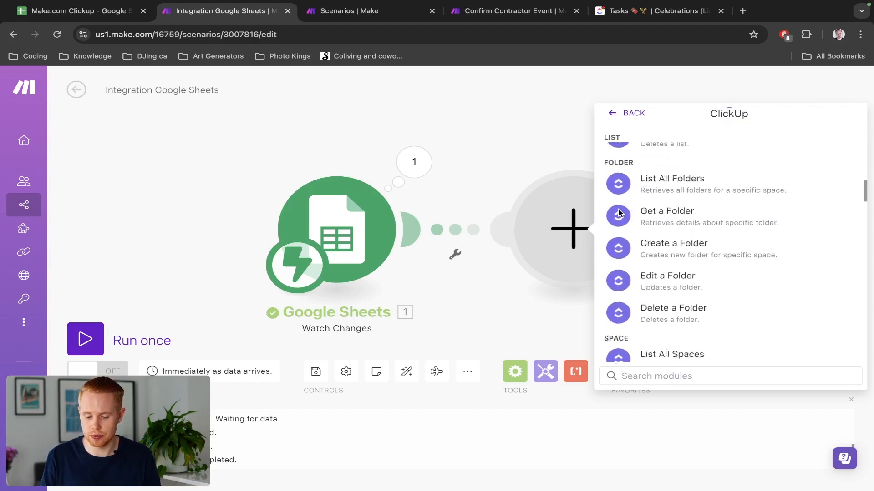
scroll(619, 212, down, 5)
scroll(611, 162, up, 1)
scroll(615, 175, down, 8)
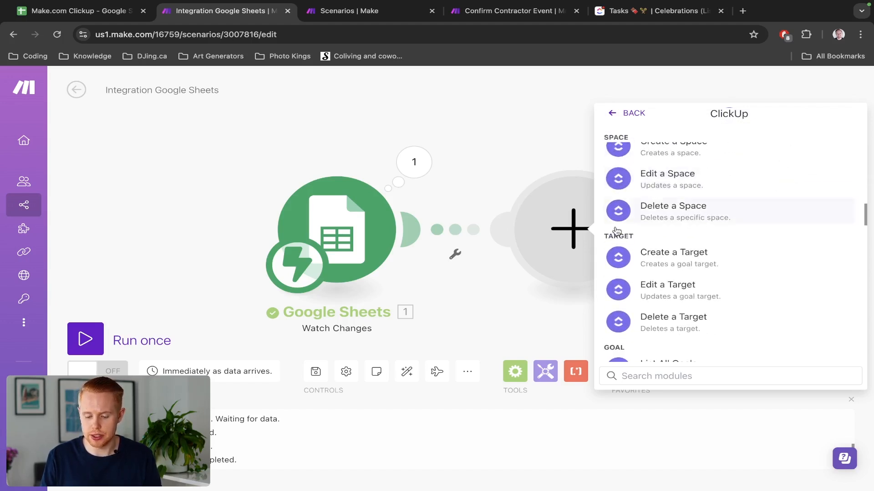
scroll(641, 266, down, 4)
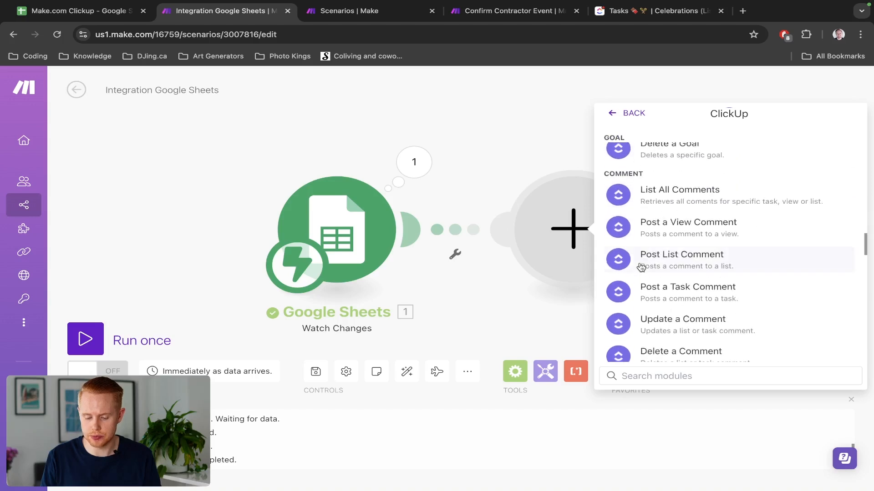
scroll(616, 171, down, 5)
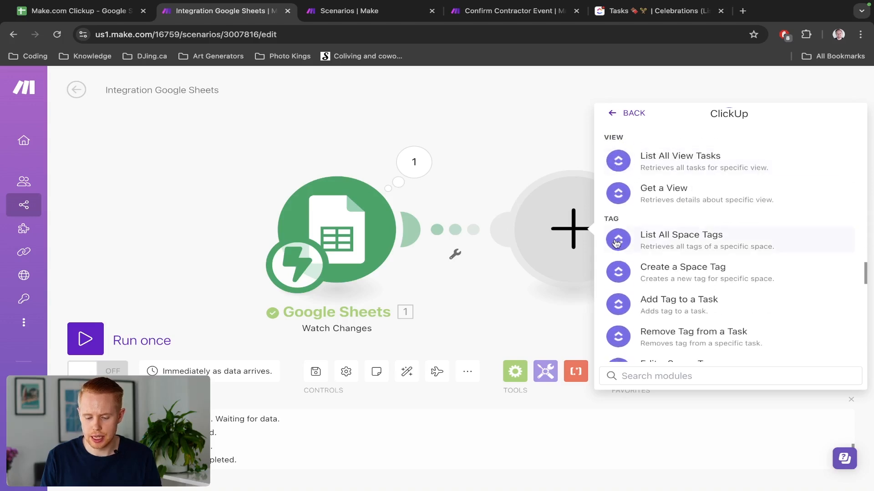
scroll(616, 205, down, 10)
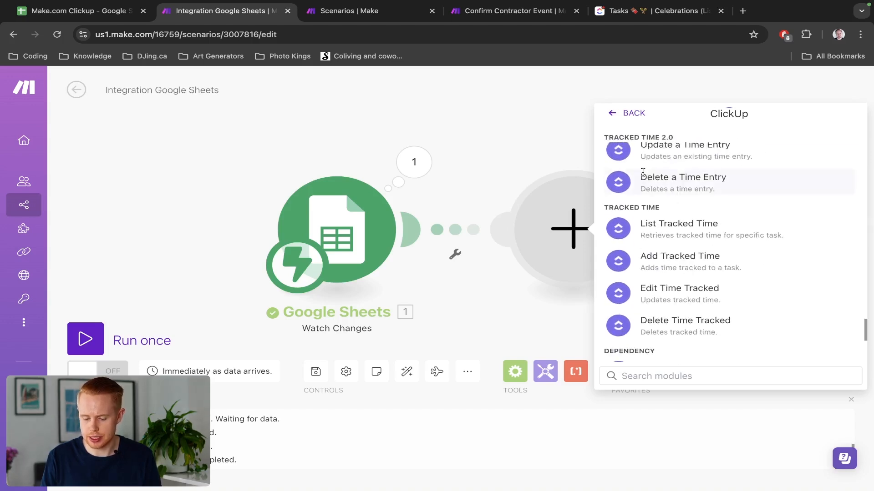
scroll(645, 228, down, 3)
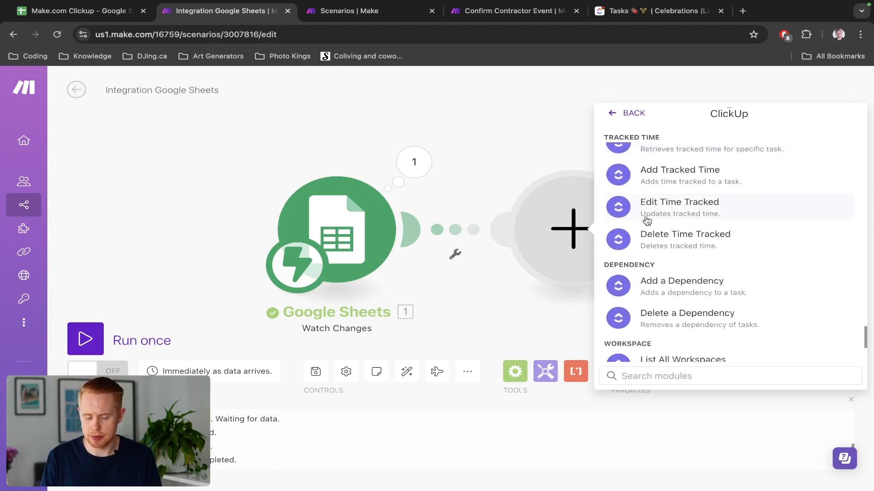
scroll(646, 223, up, 15)
scroll(647, 221, up, 15)
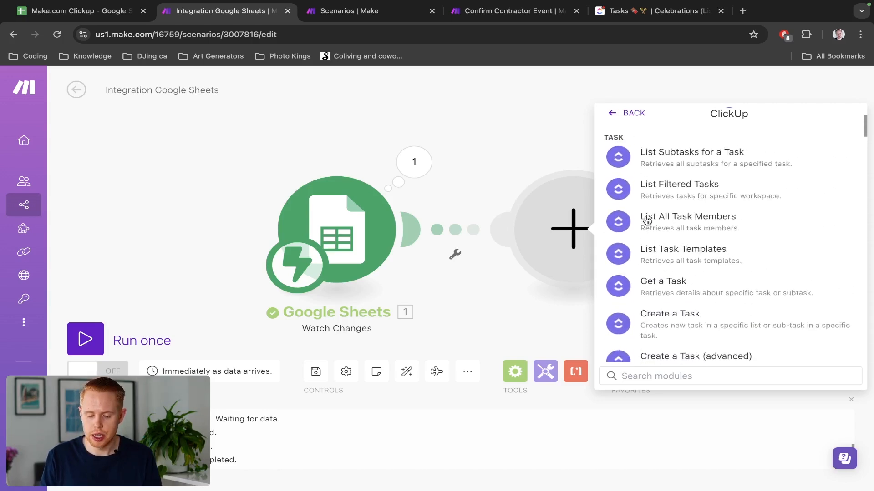
scroll(646, 221, down, 3)
scroll(656, 226, down, 10)
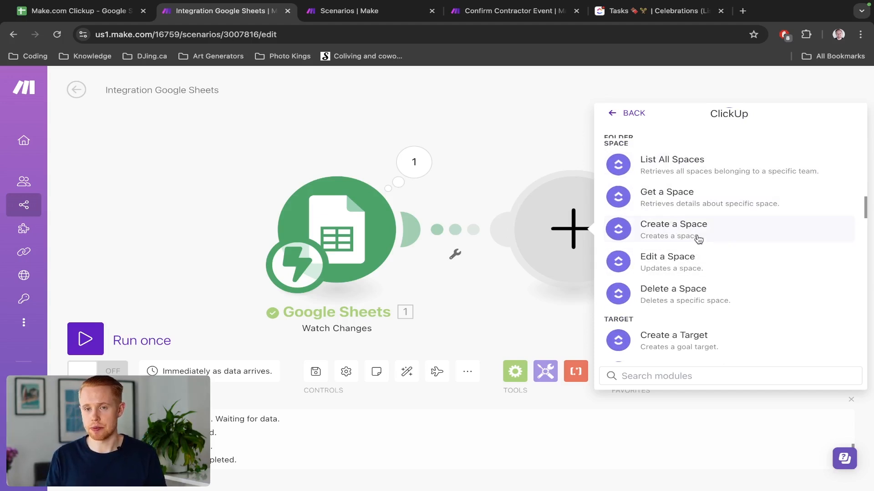
scroll(699, 242, up, 2)
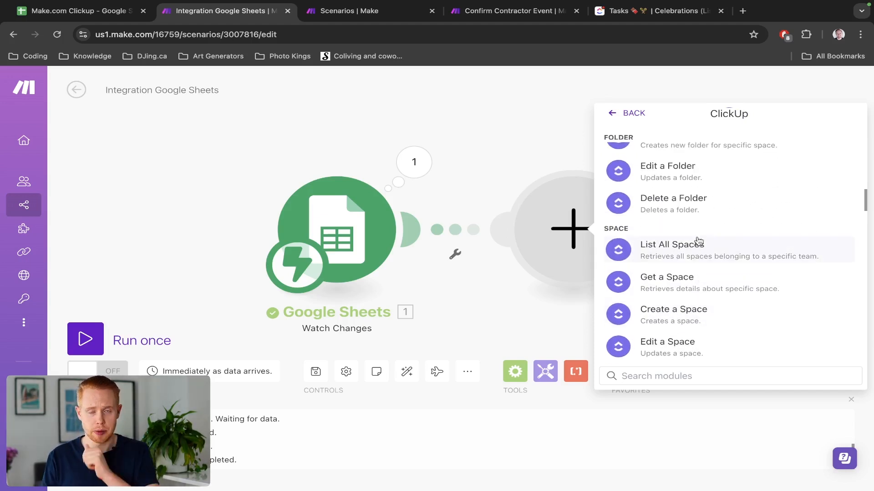
scroll(697, 242, up, 2)
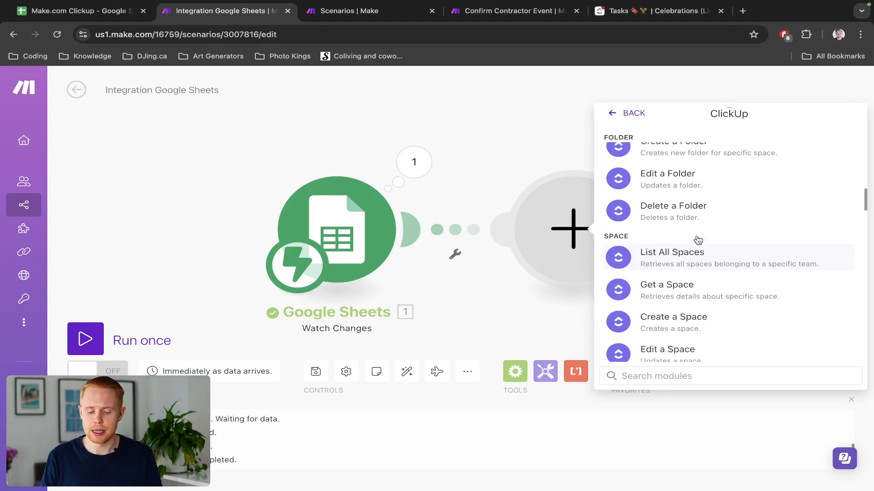
scroll(720, 221, up, 2)
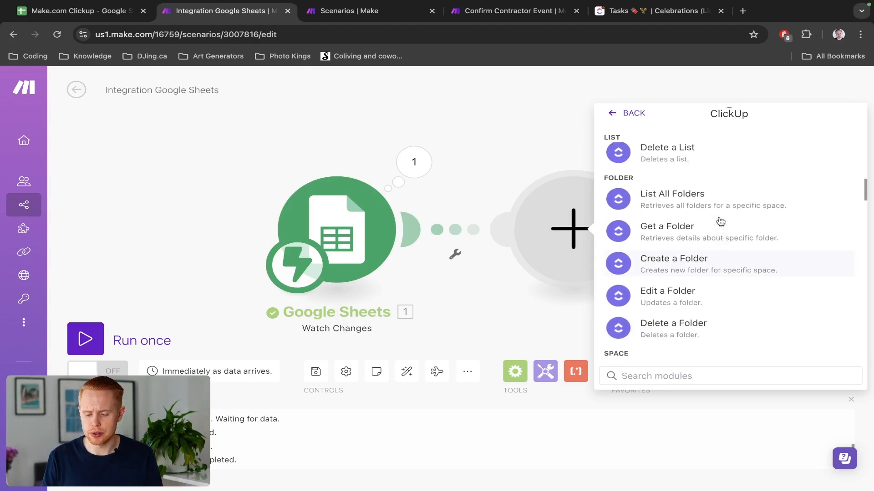
scroll(676, 279, down, 1)
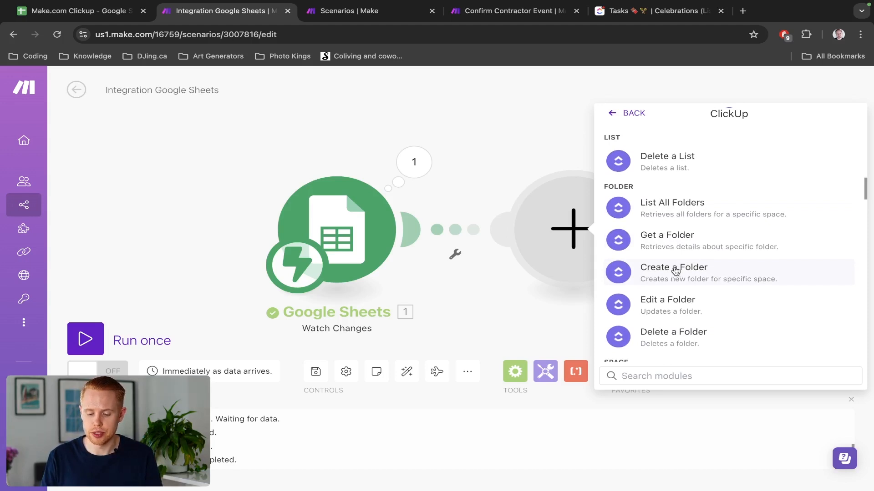
Add a ClickUp Create a Folder step in the Celebrations workspace's personal tasks space.
click(676, 271)
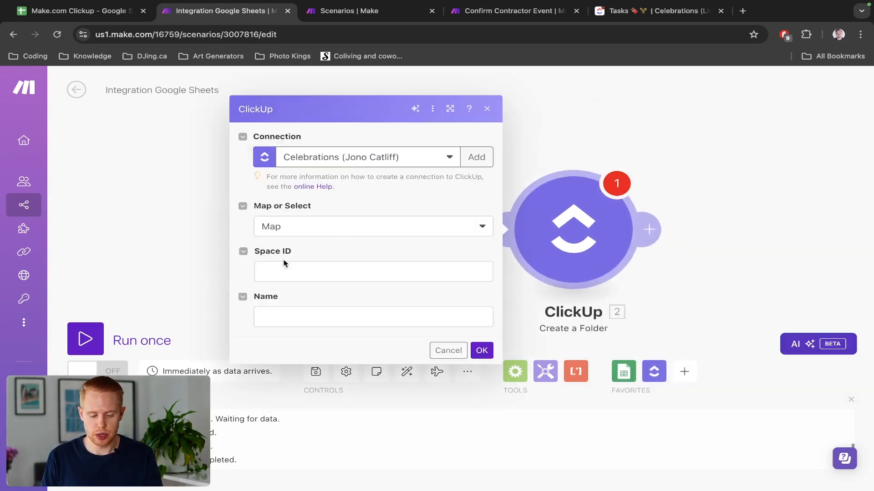
click(335, 228)
click(320, 264)
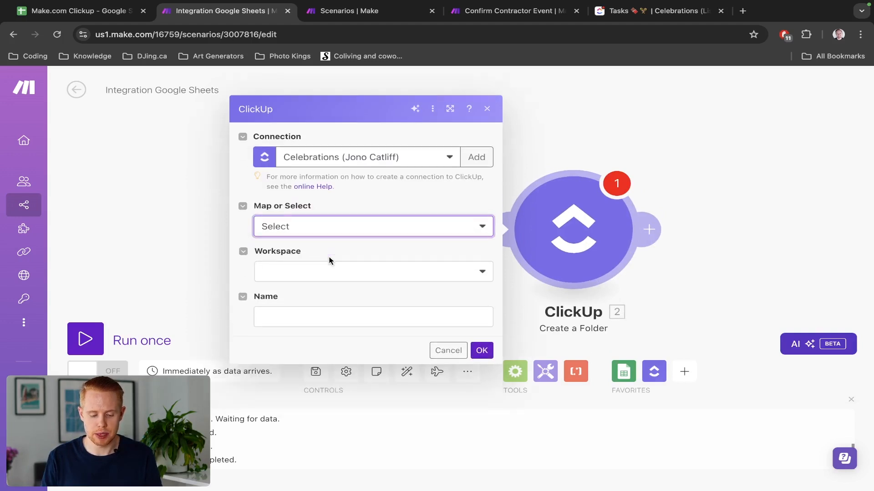
click(298, 274)
click(297, 287)
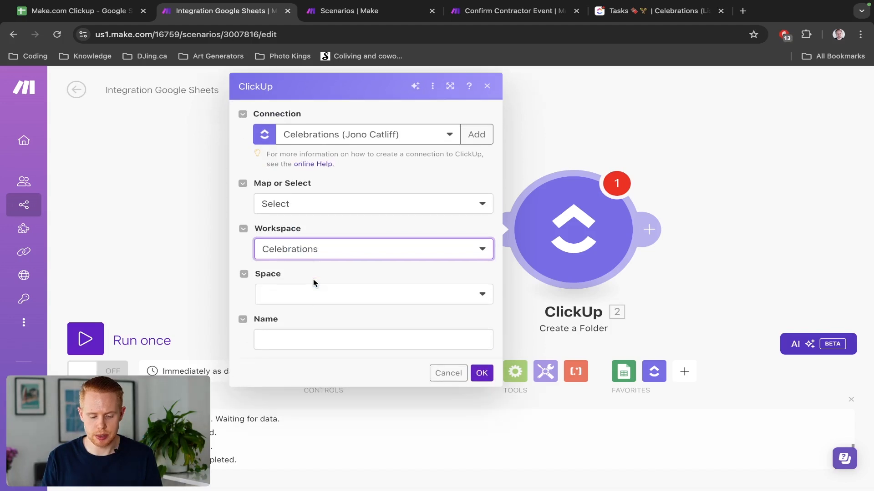
click(303, 300)
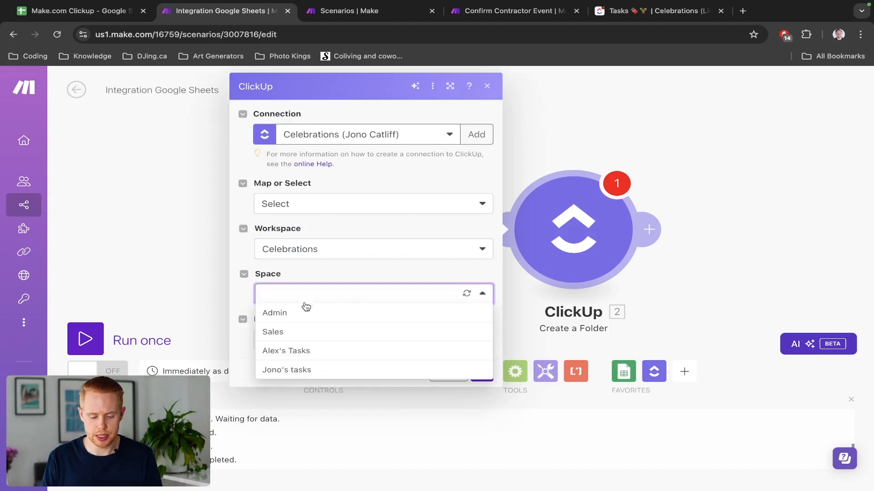
click(304, 373)
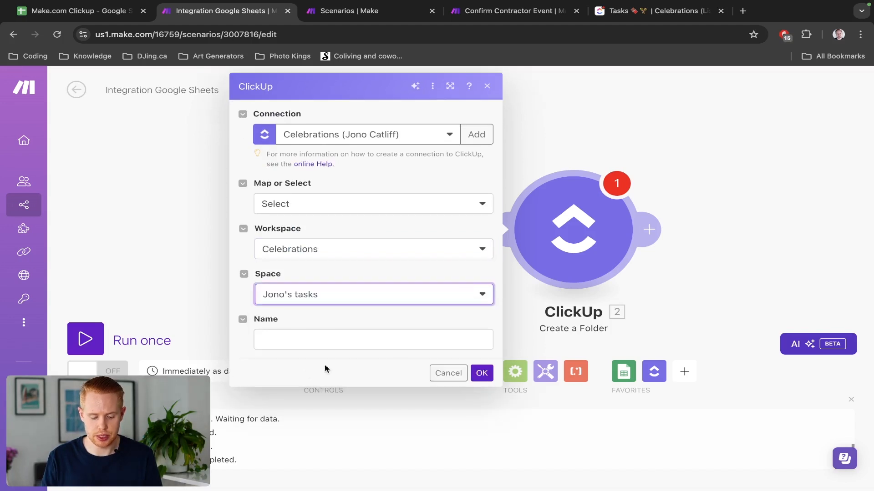
click(482, 373)
Name the folder 'Make.com Click Tutorial' and save the folder step.
click(367, 343)
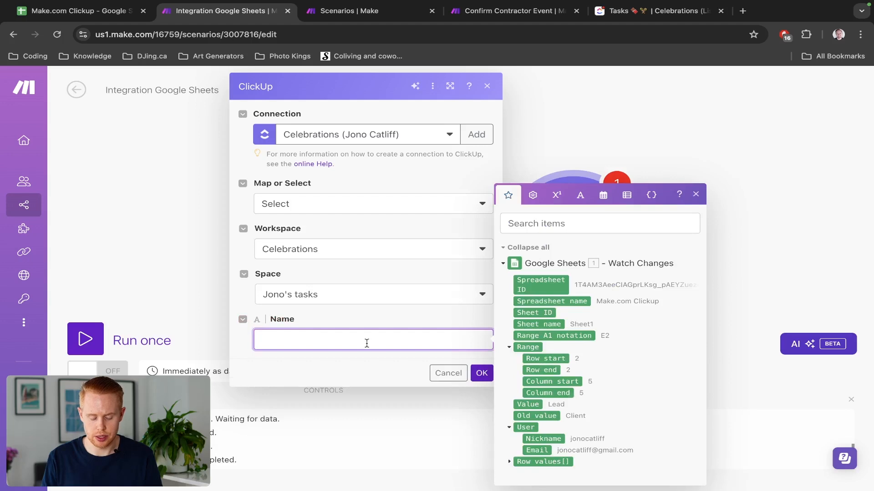
text(Make.com)
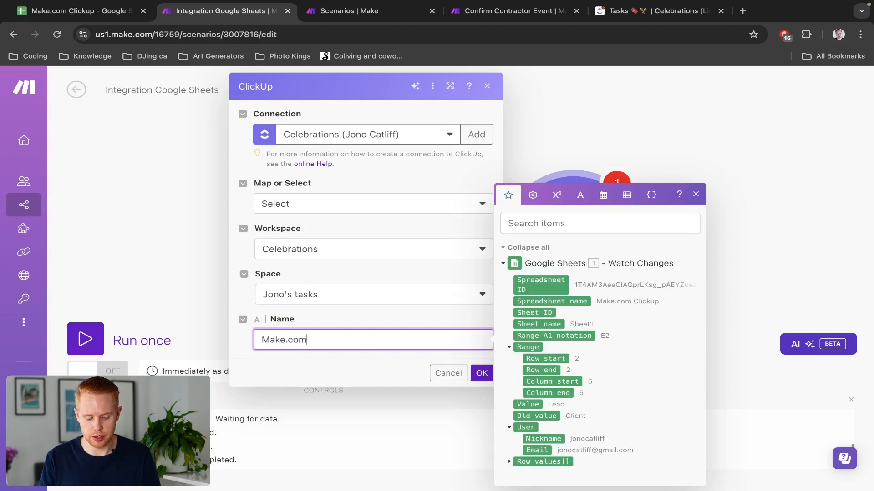
text( Click T)
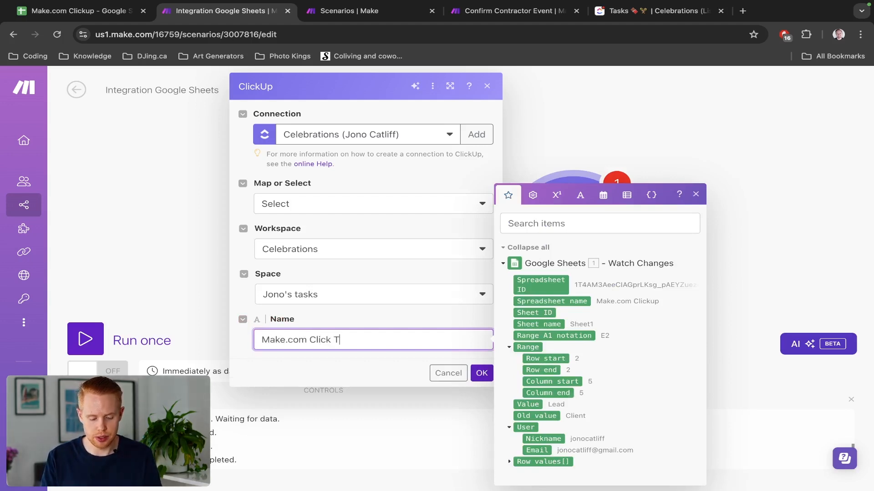
text(utorial)
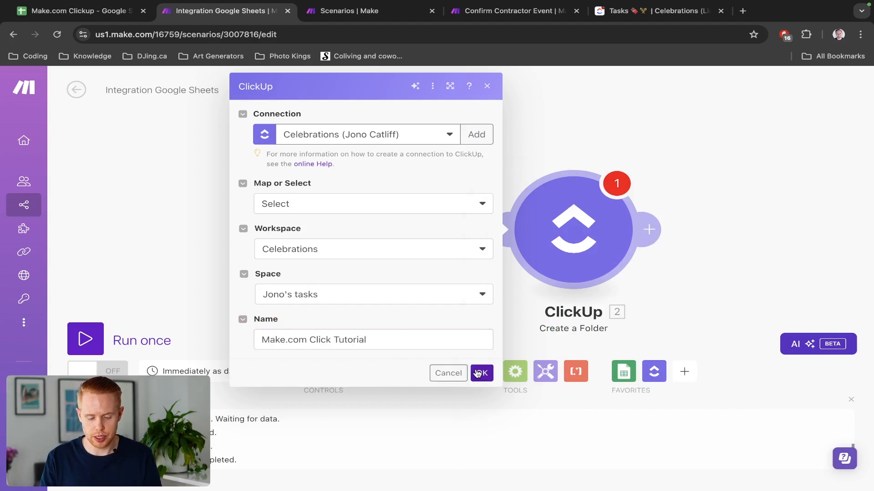
click(481, 373)
drag(505, 133, 419, 114)
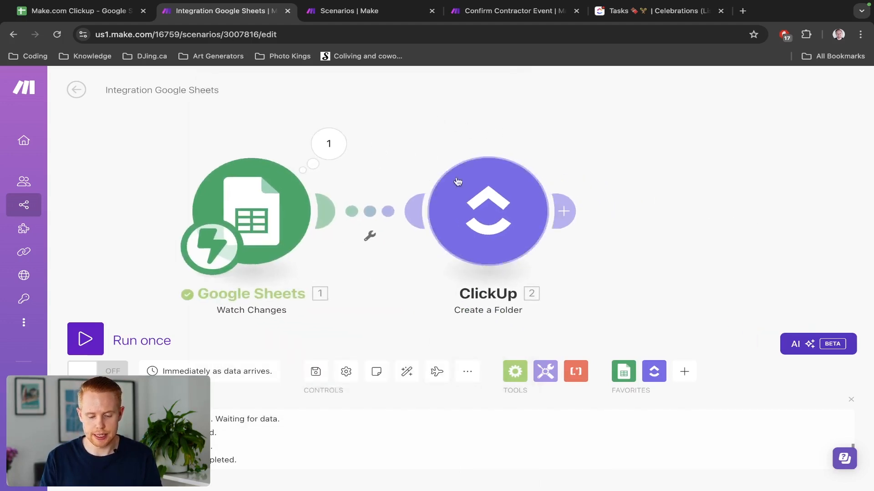
Start a new ClickUp step after the folder step, then dismiss the action list.
click(564, 211)
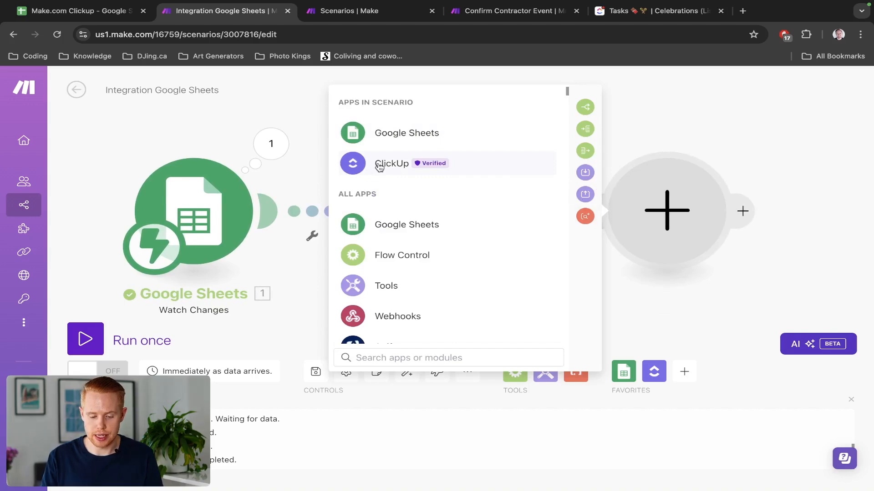
click(381, 166)
scroll(403, 245, down, 10)
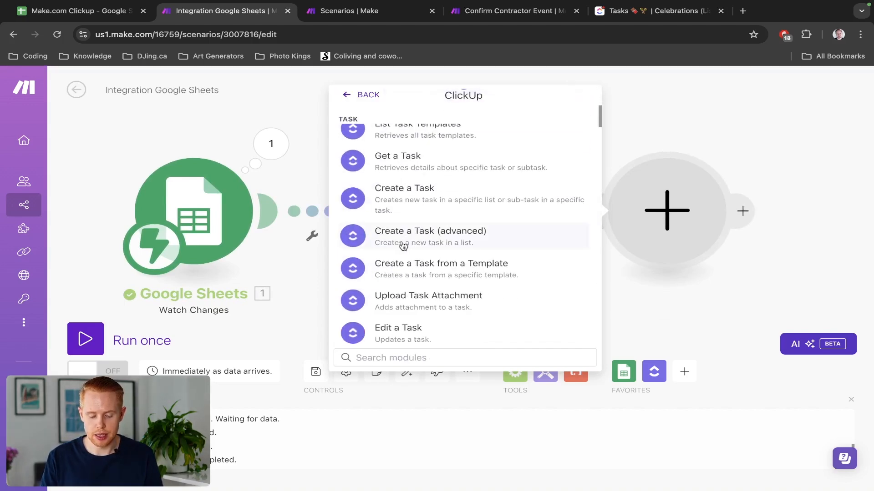
scroll(403, 245, down, 10)
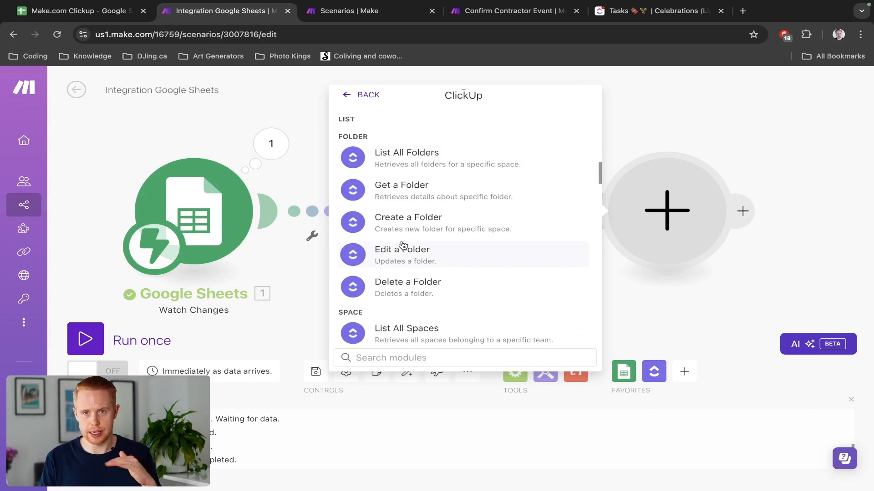
click(405, 222)
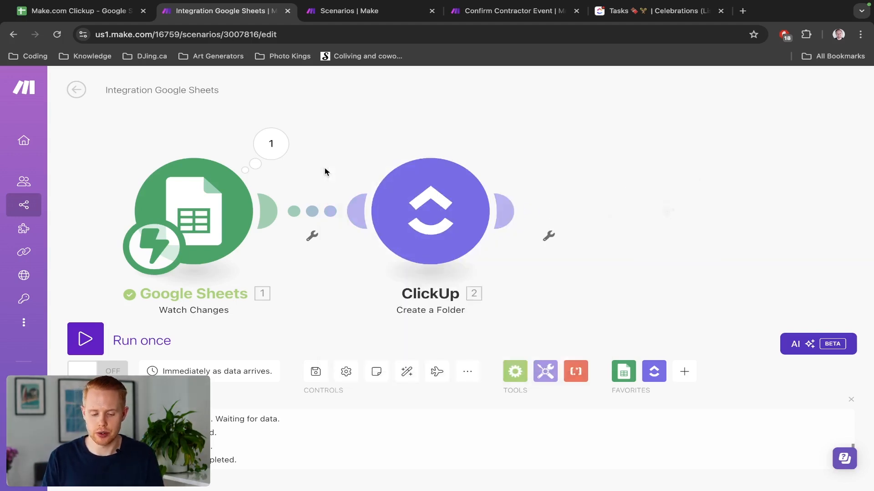
Add a ClickUp Create a List step, found by searching 'list', and begin its Folder ID.
click(506, 212)
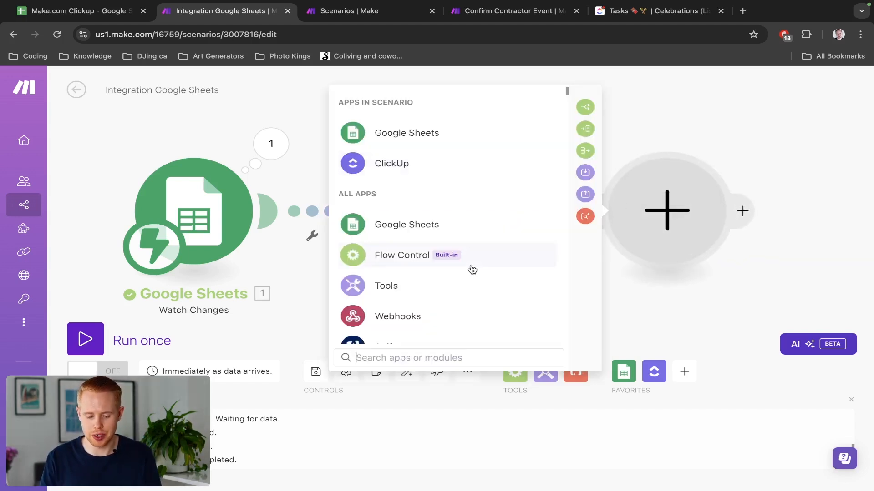
click(421, 163)
text(list)
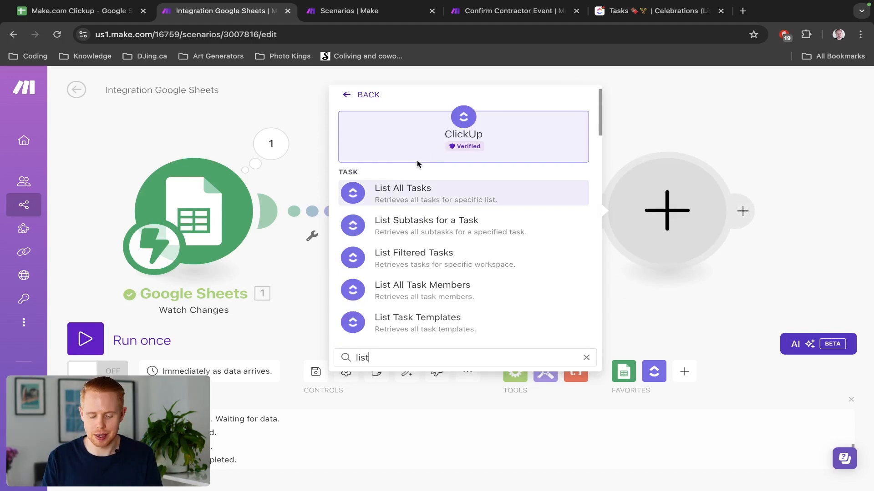
scroll(406, 242, down, 2)
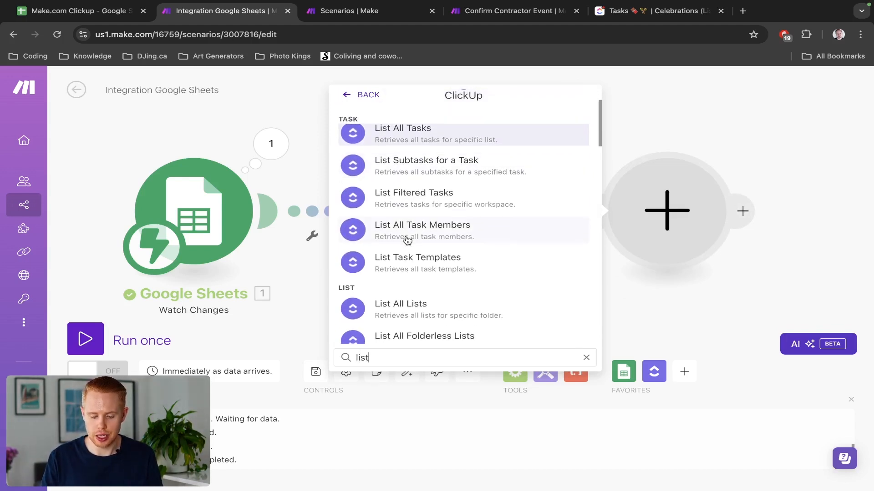
scroll(405, 241, up, 1)
scroll(398, 264, down, 3)
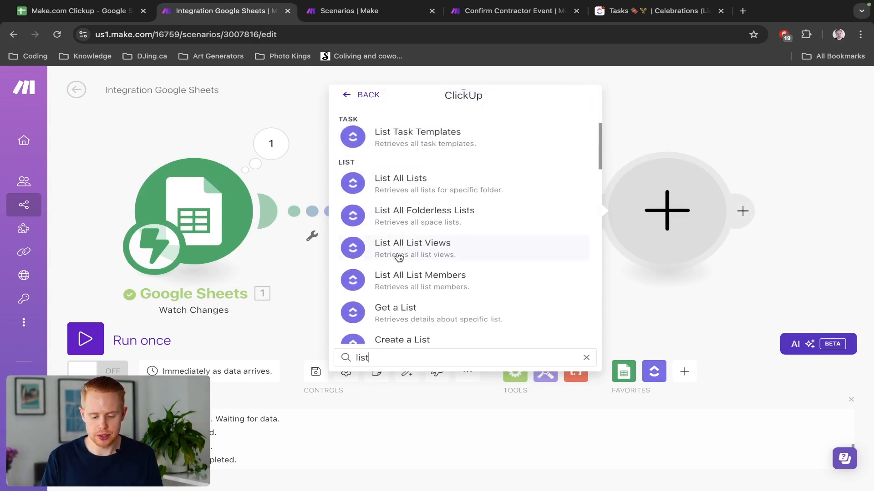
scroll(387, 199, down, 2)
click(404, 261)
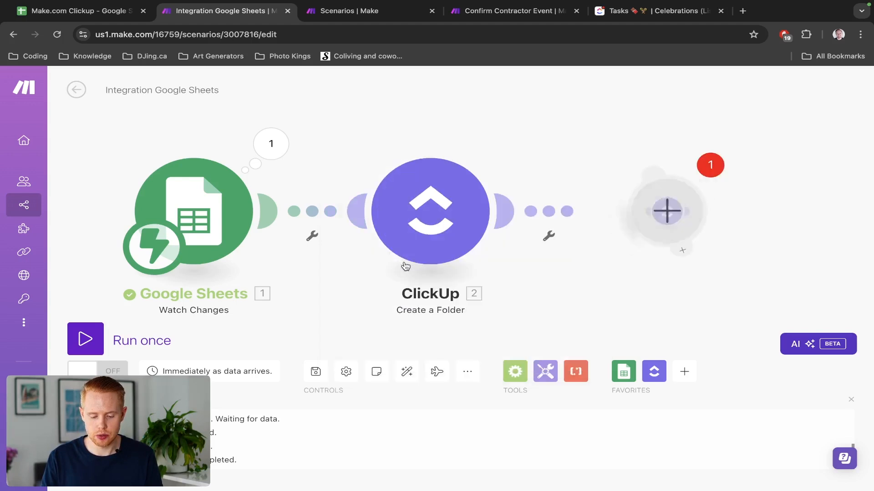
click(387, 248)
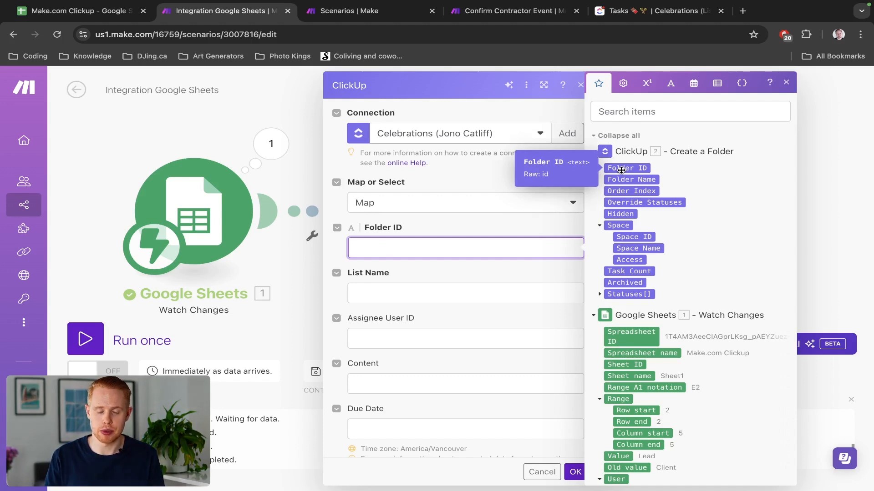
Map the created folder's ID into Folder ID, enter a list name, and save the step.
click(621, 170)
click(529, 421)
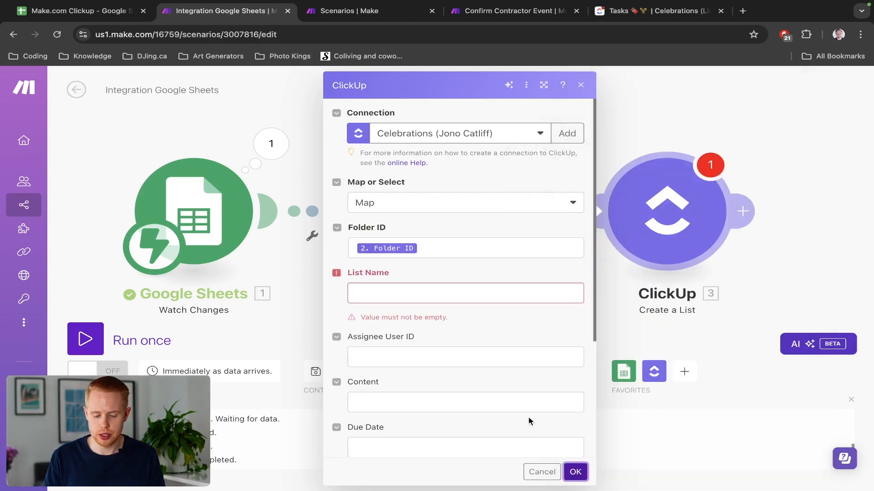
click(469, 296)
text(test)
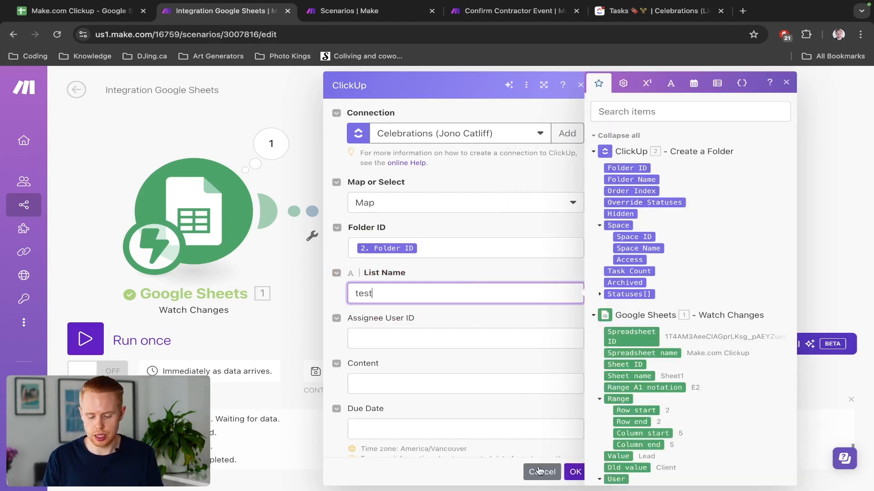
click(575, 472)
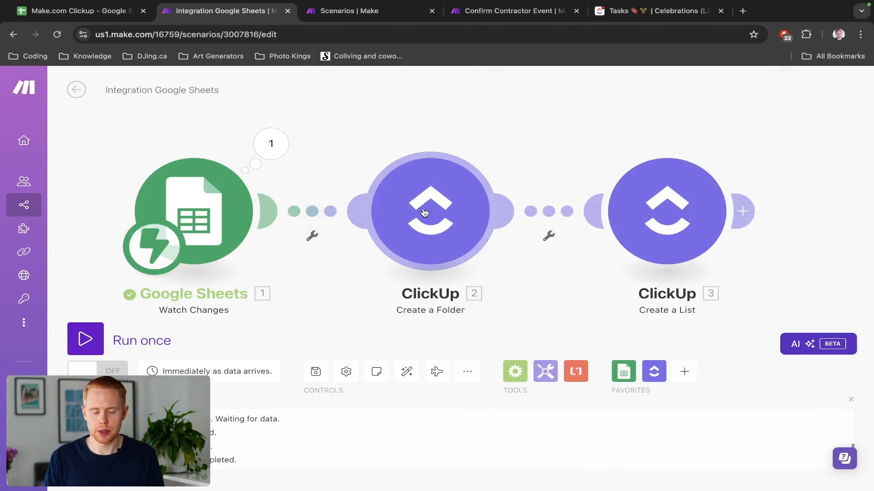
Reopen the list step, correct the list name to 'Test List', and save it.
click(639, 218)
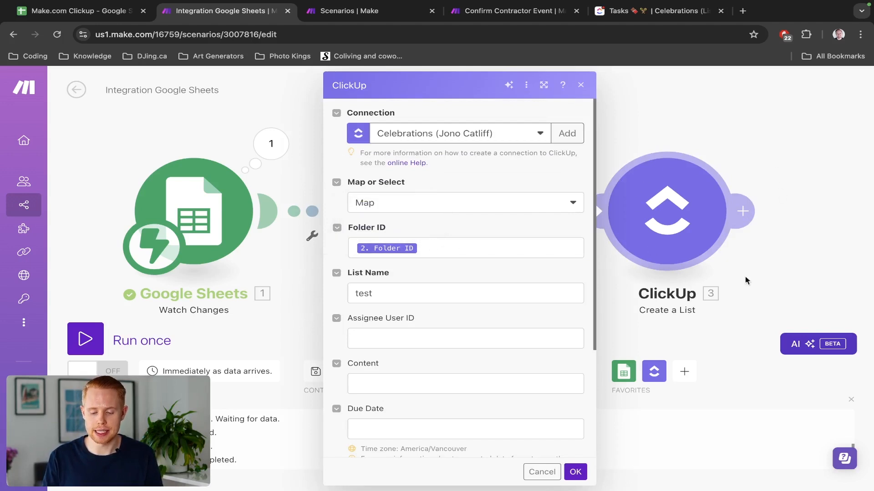
click(667, 110)
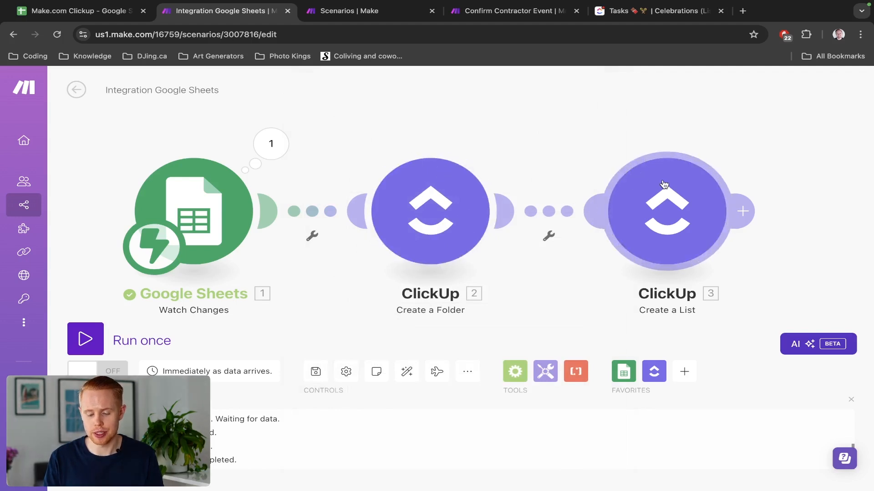
click(672, 196)
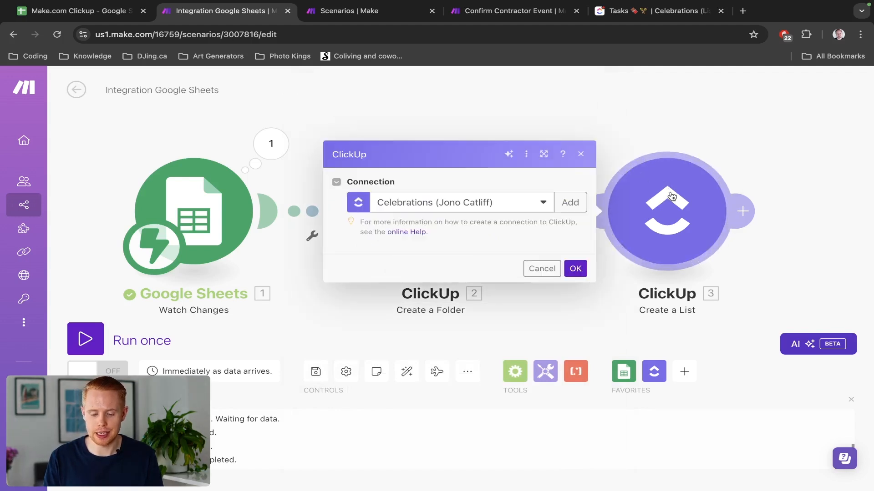
scroll(382, 222, down, 2)
double_click(384, 218)
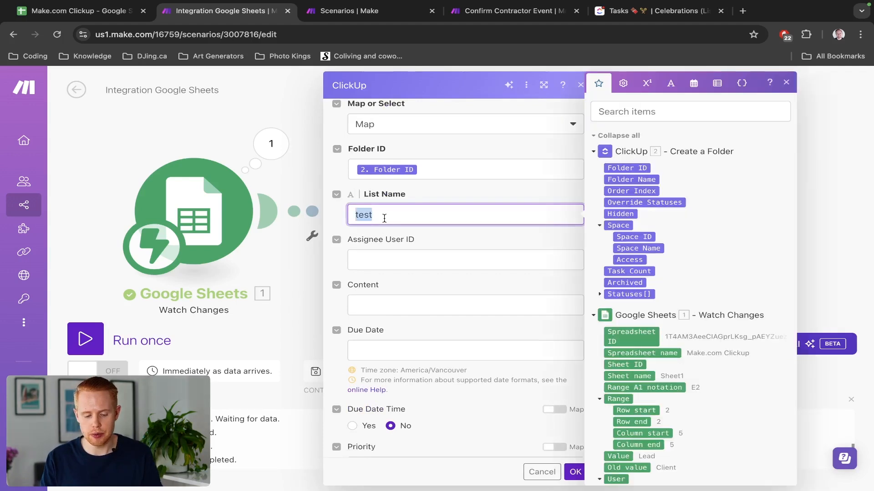
key(BackSpace)
text(Test)
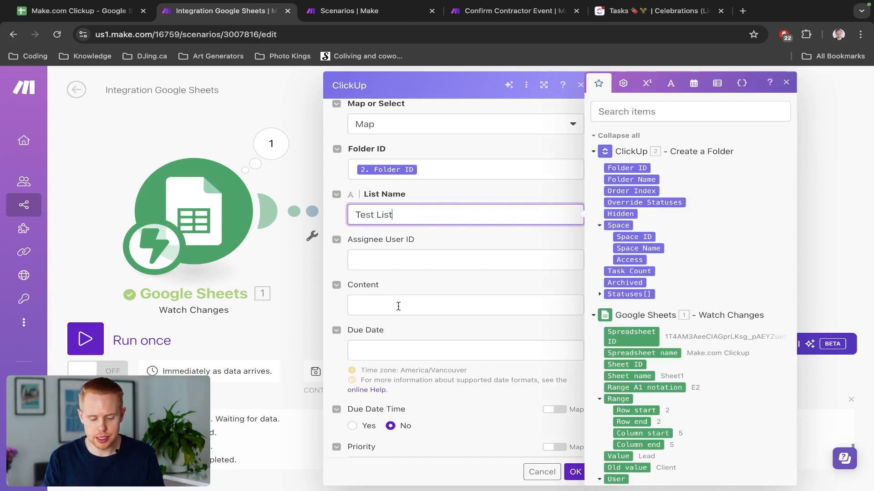
scroll(398, 306, down, 2)
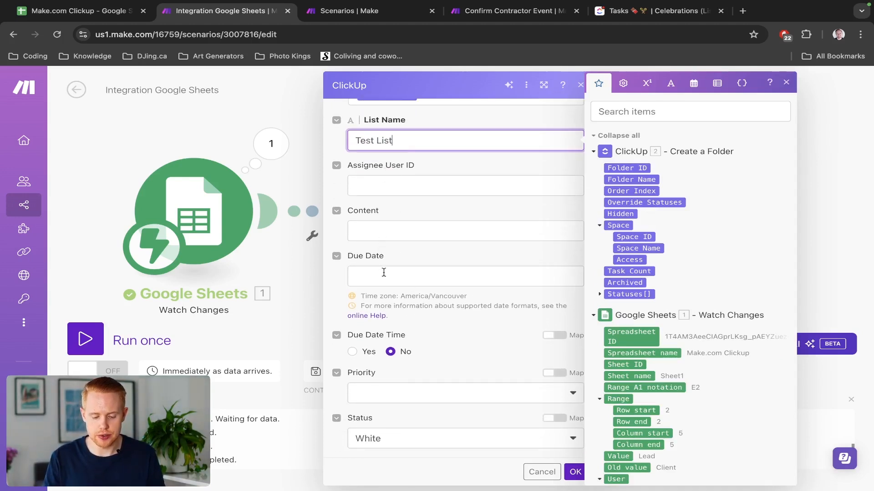
click(430, 337)
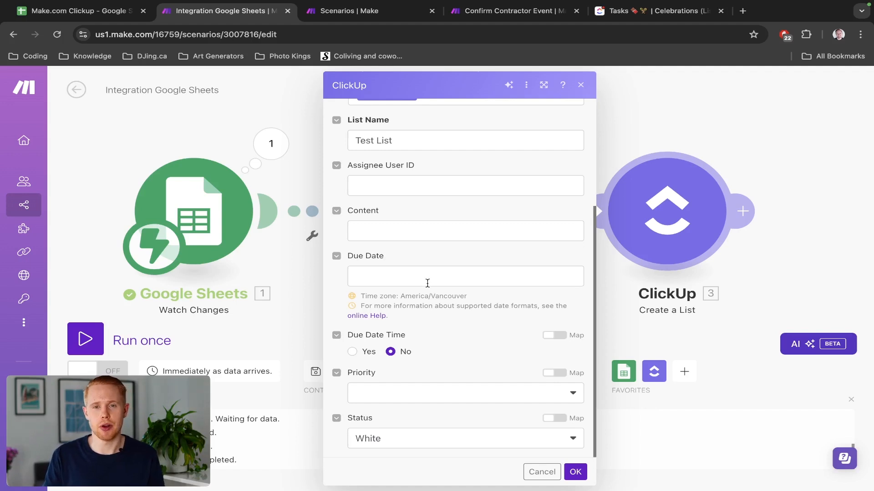
click(575, 473)
scroll(375, 284, up, 3)
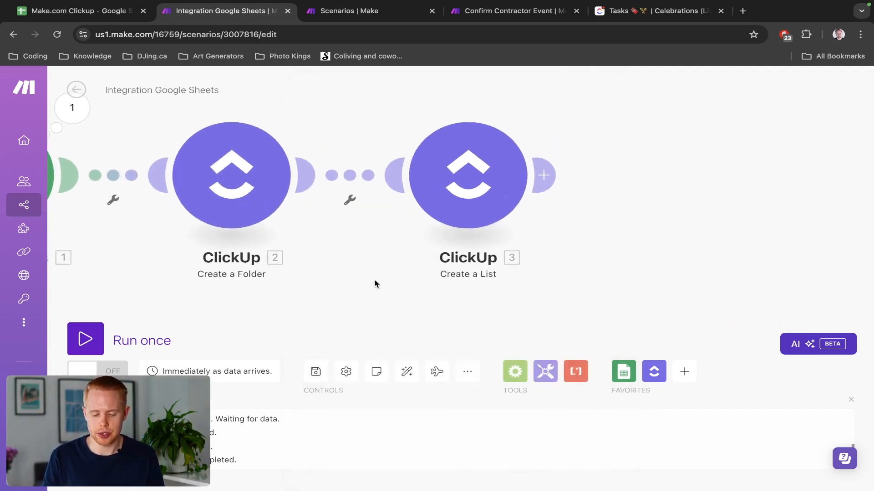
scroll(548, 212, right, 3)
Discard the unfinished extra ClickUp module added after the list step.
click(450, 177)
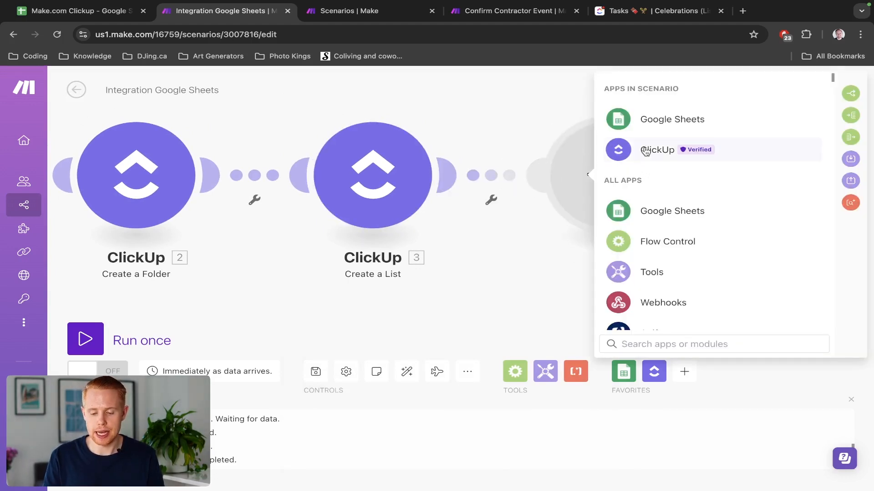
click(645, 152)
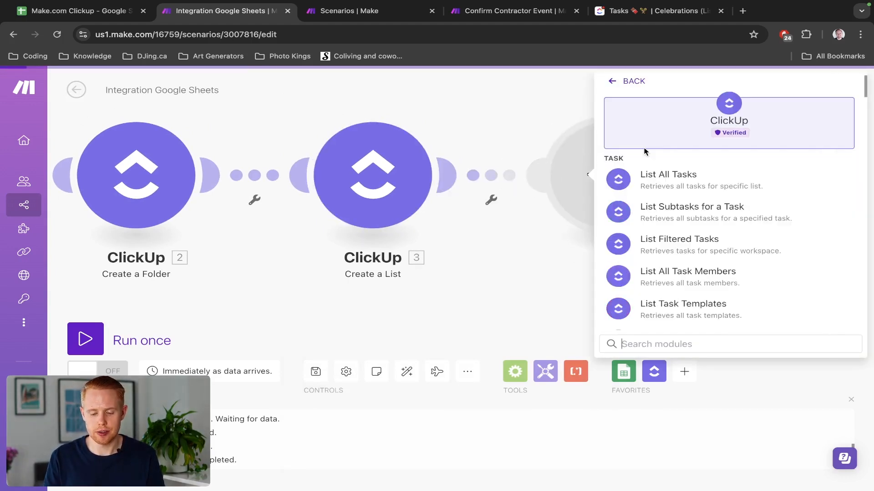
scroll(654, 215, down, 1)
scroll(655, 217, down, 1)
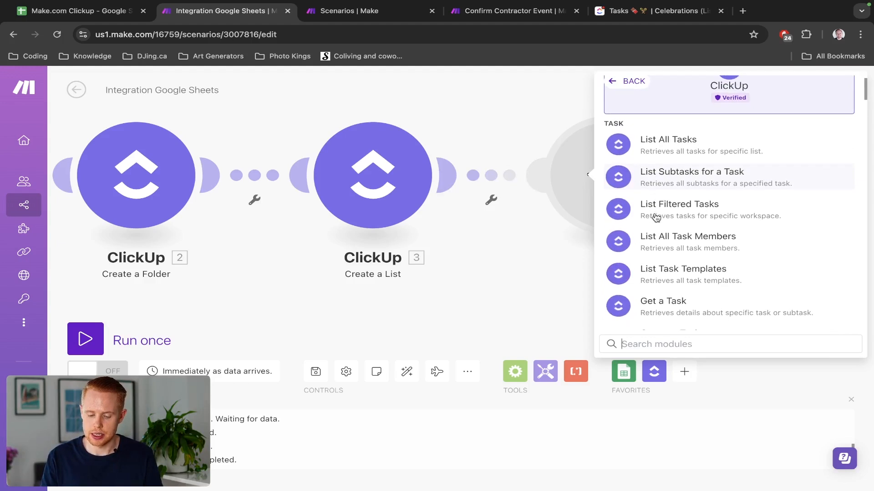
click(544, 243)
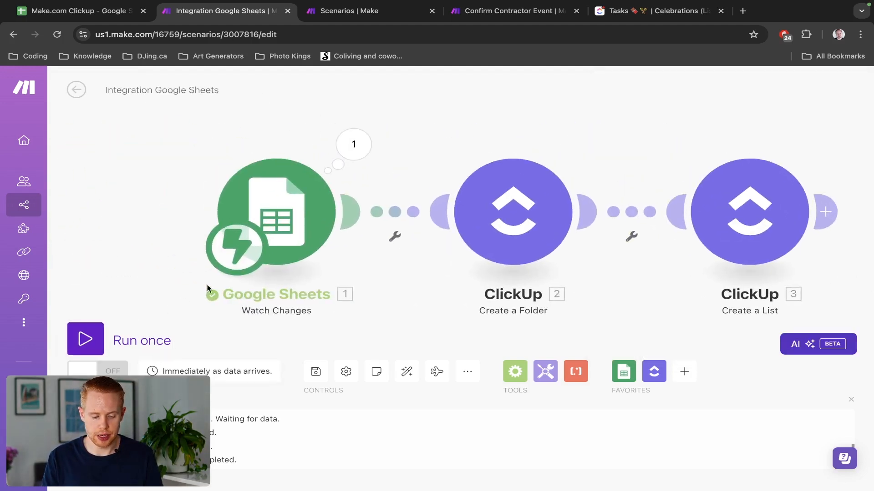
Run the scenario once, waiting for new data, and switch to the spreadsheet.
click(86, 339)
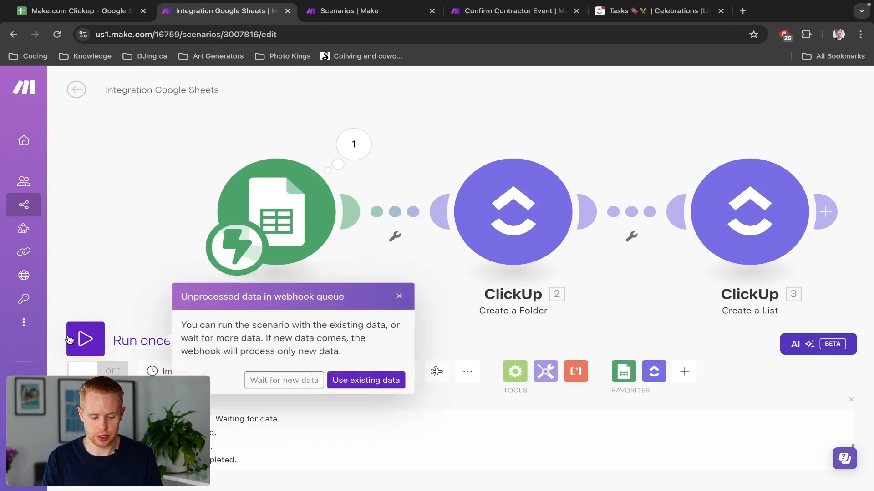
click(284, 381)
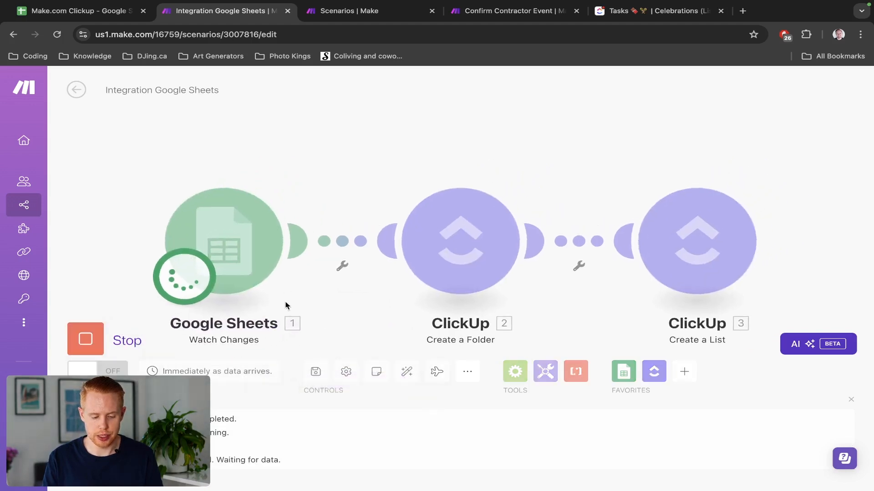
key(ctrl+shift+Tab)
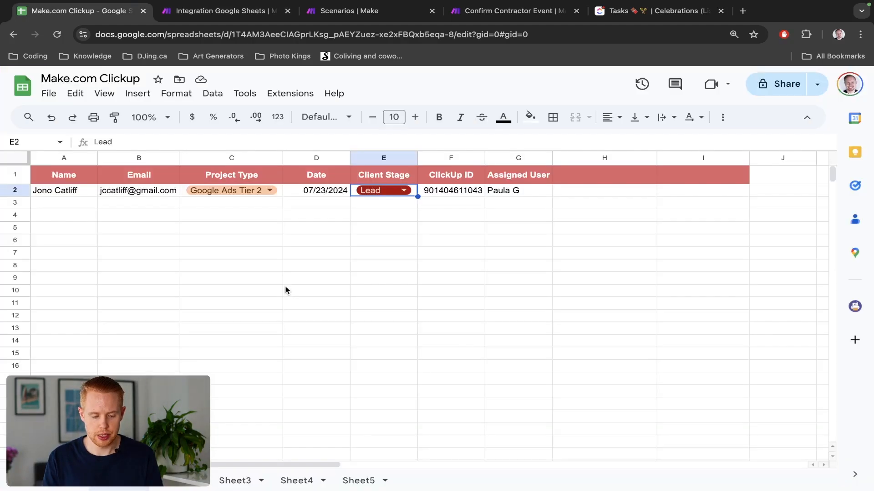
Set cell E2's stage dropdown to Client, then go back to the running scenario.
click(403, 190)
click(375, 230)
key(ctrl+Tab)
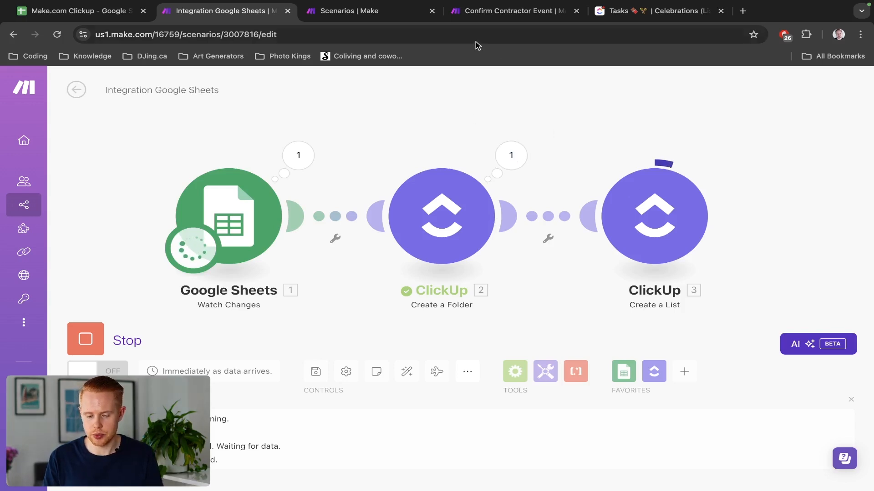
Glance at the other Make tabs, then move the ClickUp Tasks tab beside the scenario.
click(471, 9)
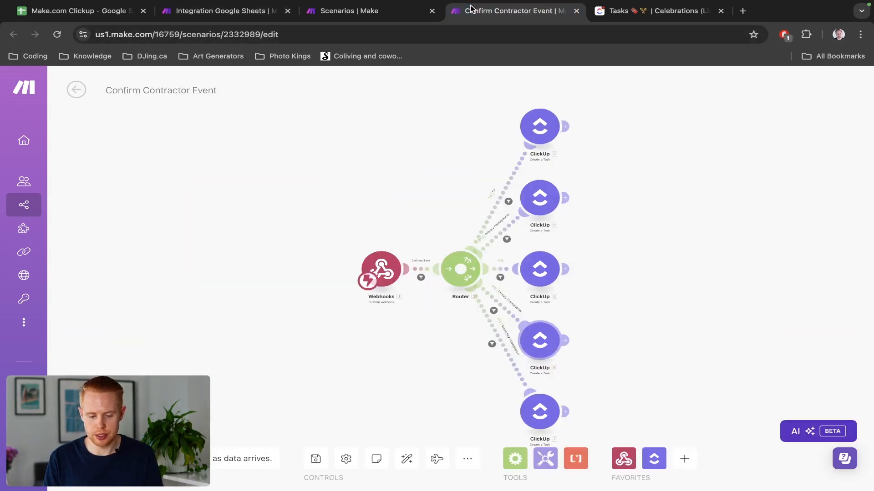
click(357, 12)
drag(602, 14, 319, 13)
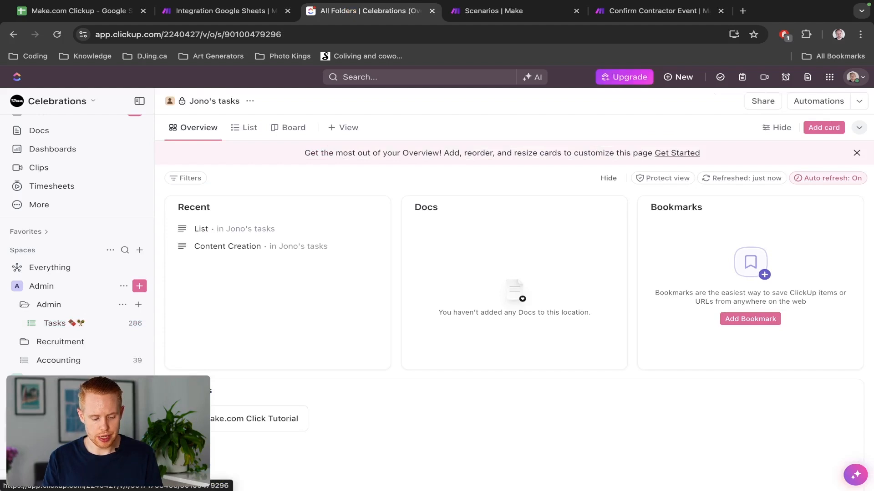
Open the Make.com Click Tutorial folder and its empty Test List, then return to Make.
click(69, 434)
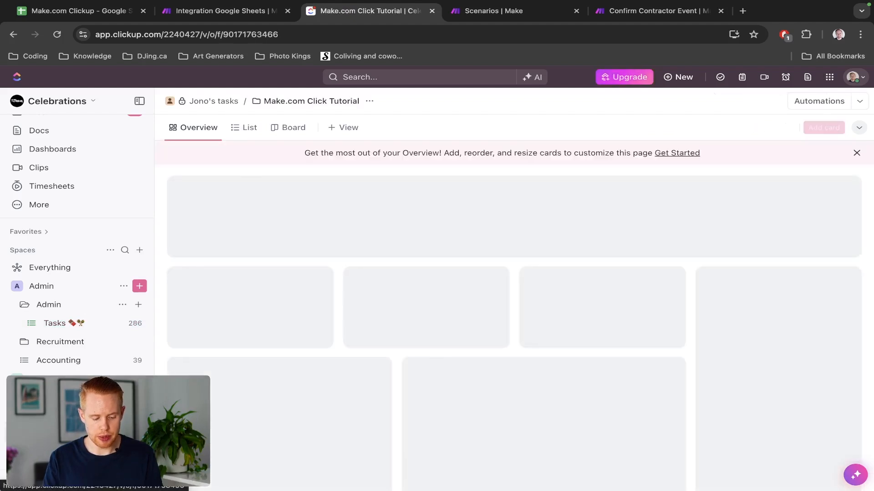
scroll(68, 434, down, 2)
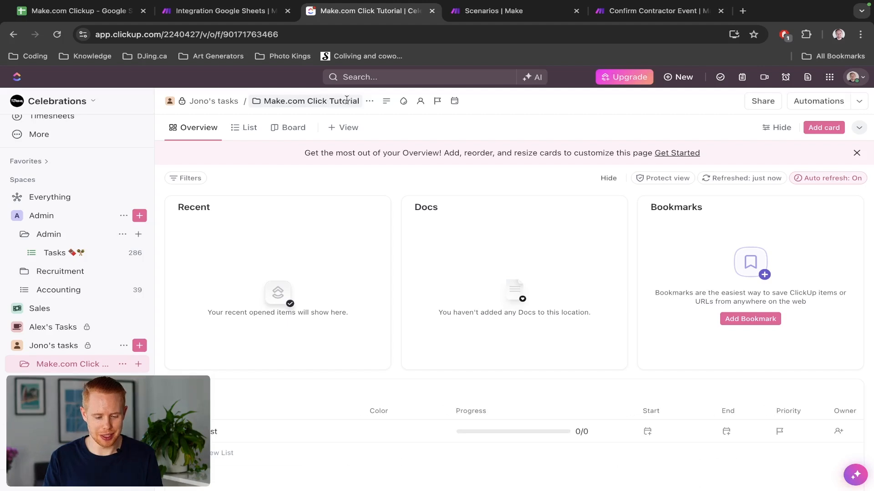
click(68, 382)
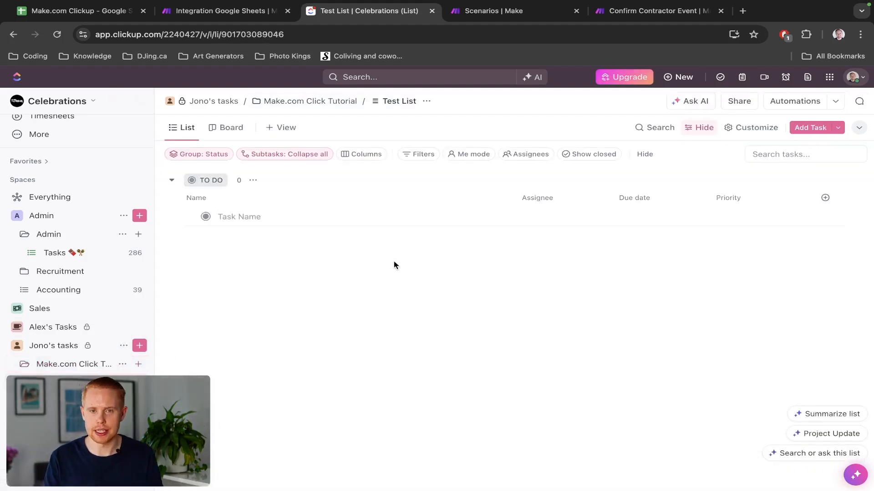
key(ctrl+shift+Tab)
Dismiss the run results and add ClickUp Create a Task (advanced), found by searching 'task'.
click(359, 145)
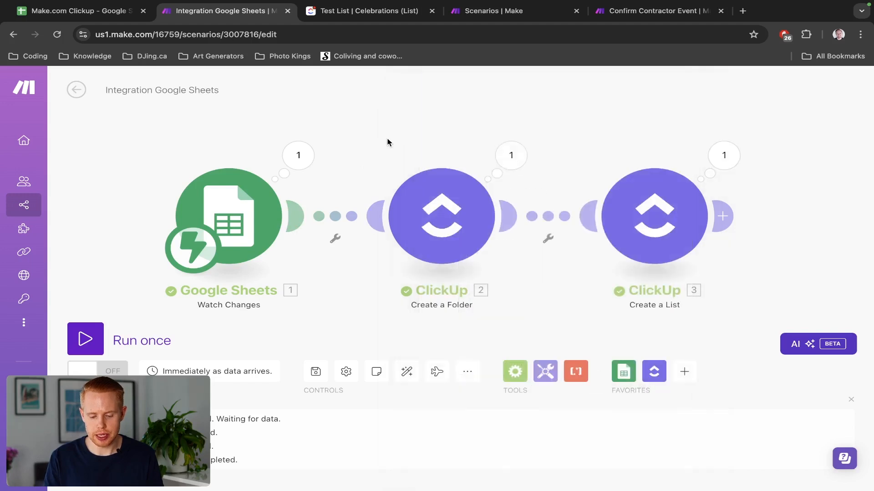
drag(549, 138, 353, 130)
click(504, 202)
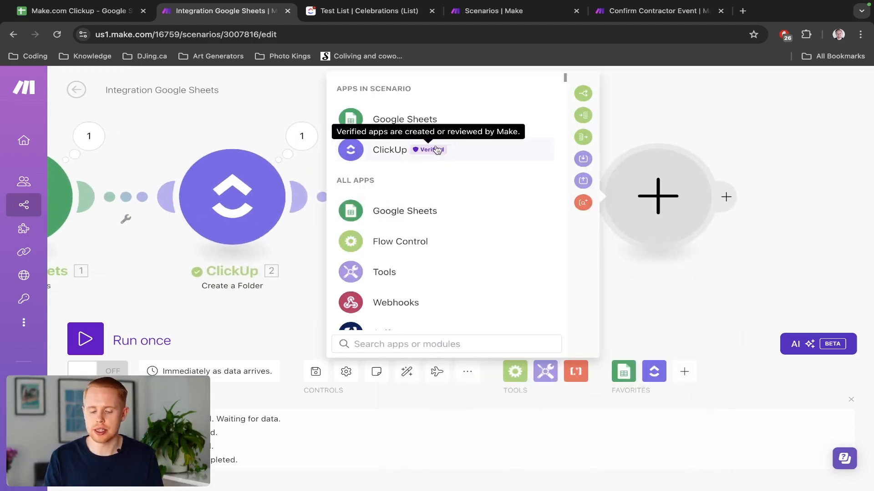
click(391, 151)
text(task)
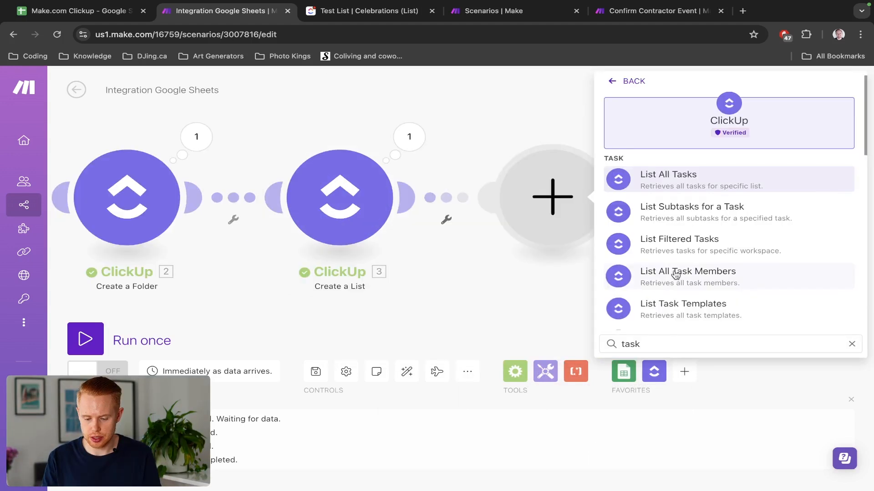
scroll(674, 273, down, 6)
scroll(676, 274, up, 5)
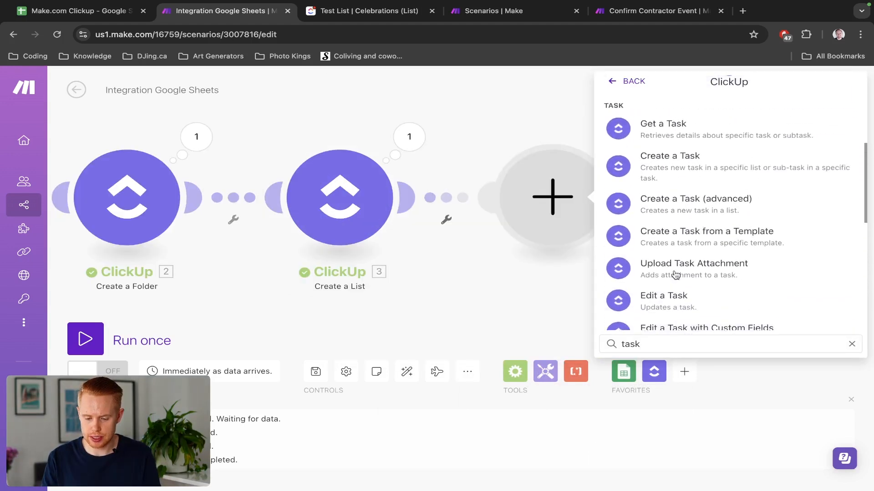
click(711, 211)
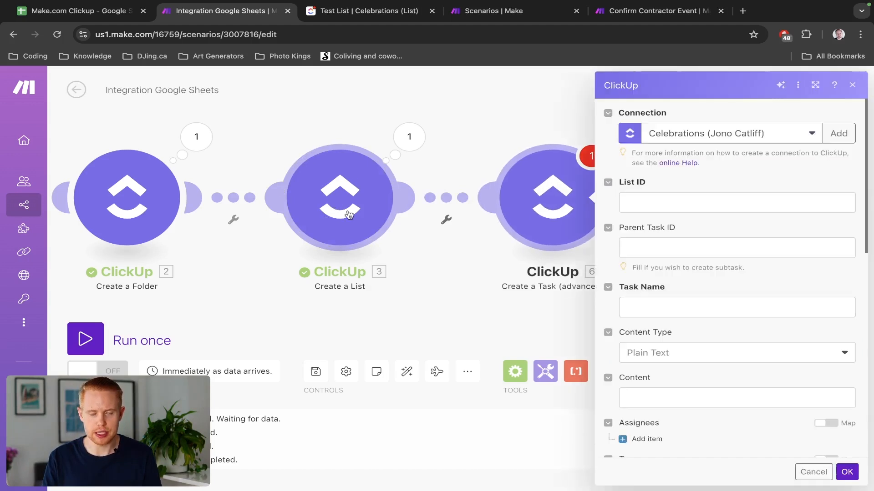
Map 3. List ID into List ID and name the task 'Check in with client by phone'.
click(674, 200)
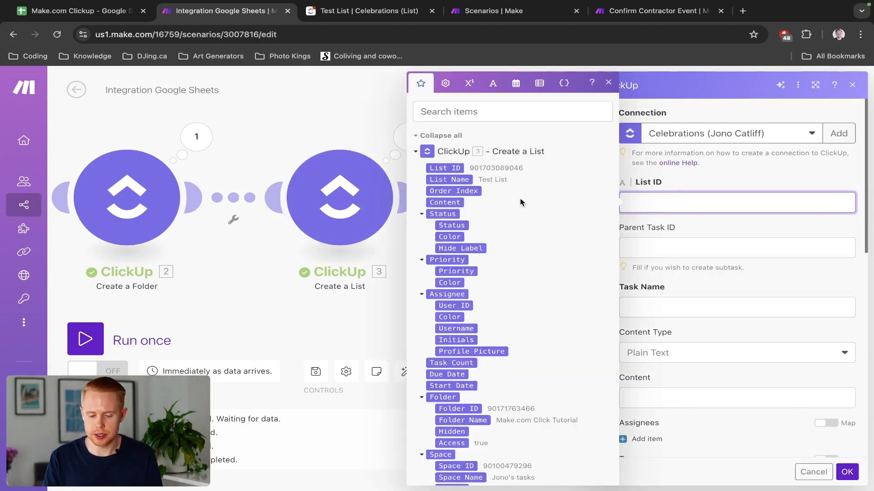
click(450, 167)
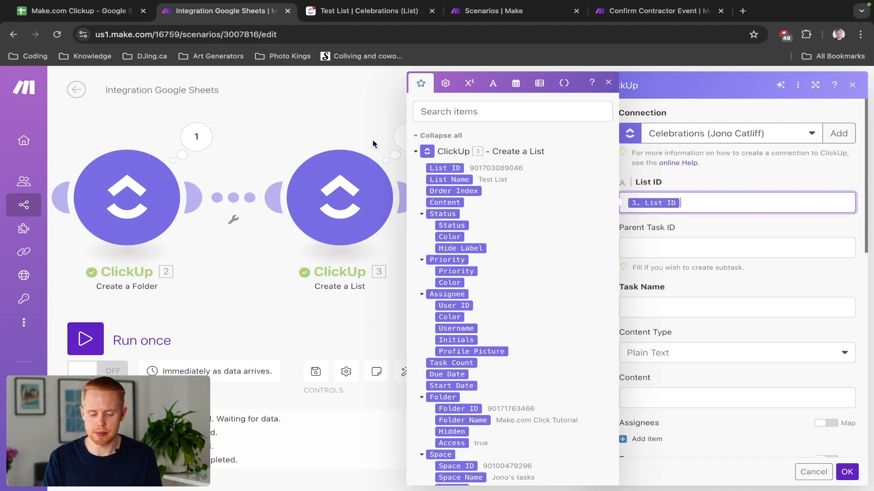
click(718, 270)
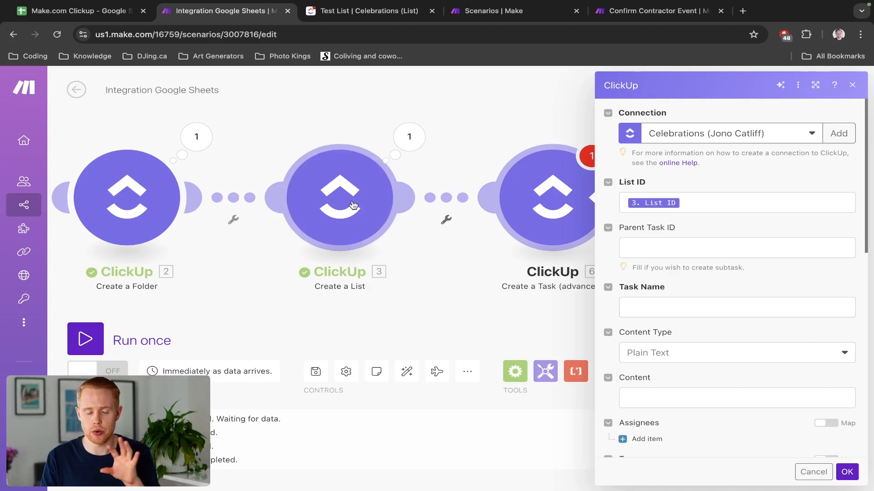
scroll(737, 255, down, 2)
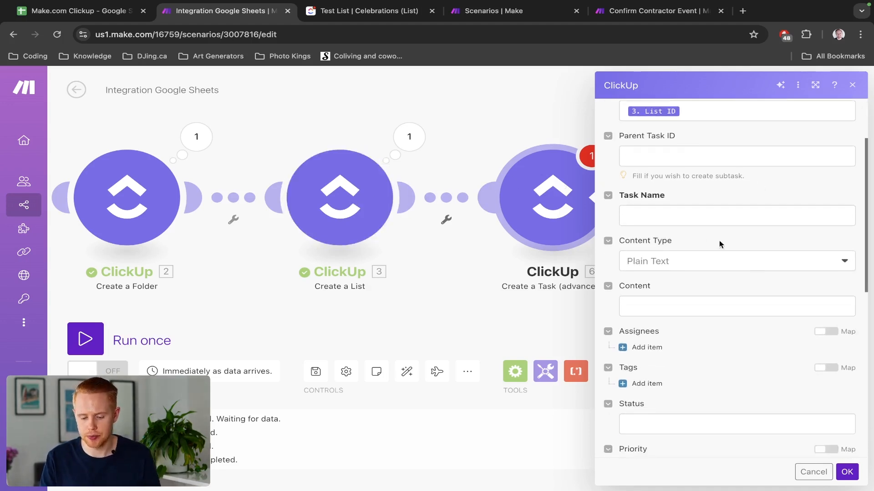
click(691, 214)
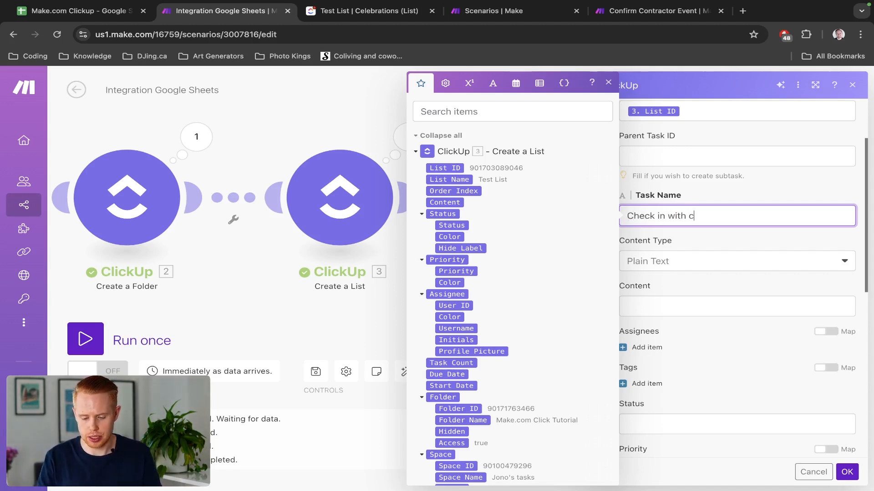
text(one)
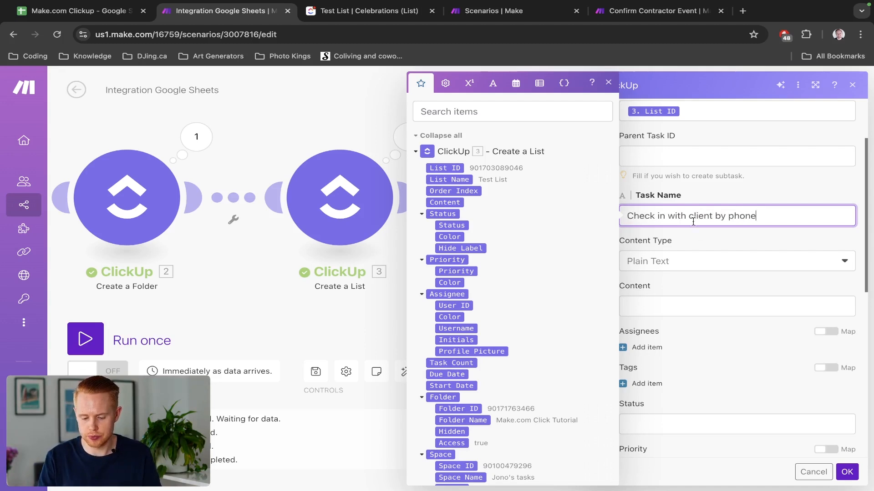
click(708, 249)
Keep the content type as Plain Text and enter the content 'Please call the client'.
scroll(660, 263, down, 1)
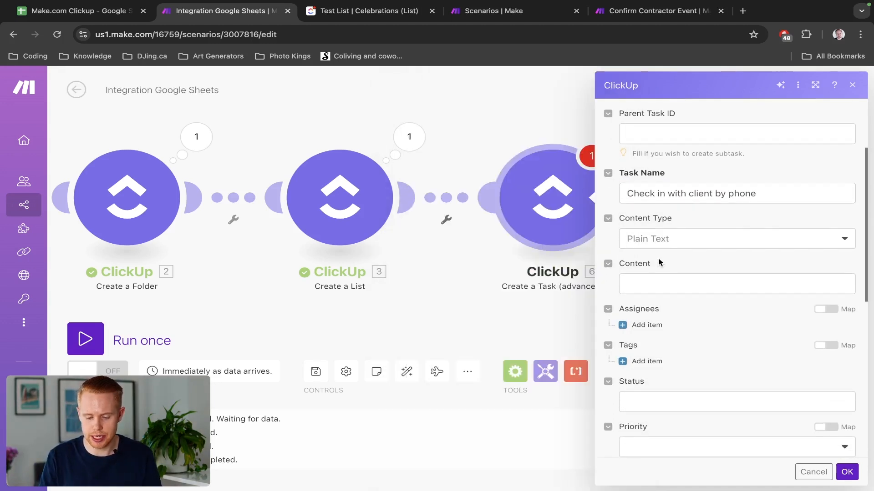
click(662, 249)
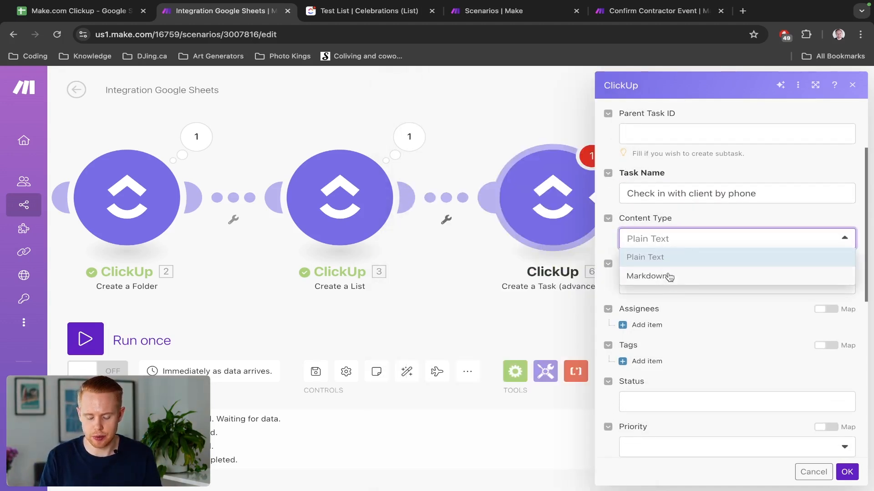
click(675, 230)
scroll(682, 278, down, 3)
scroll(683, 272, up, 1)
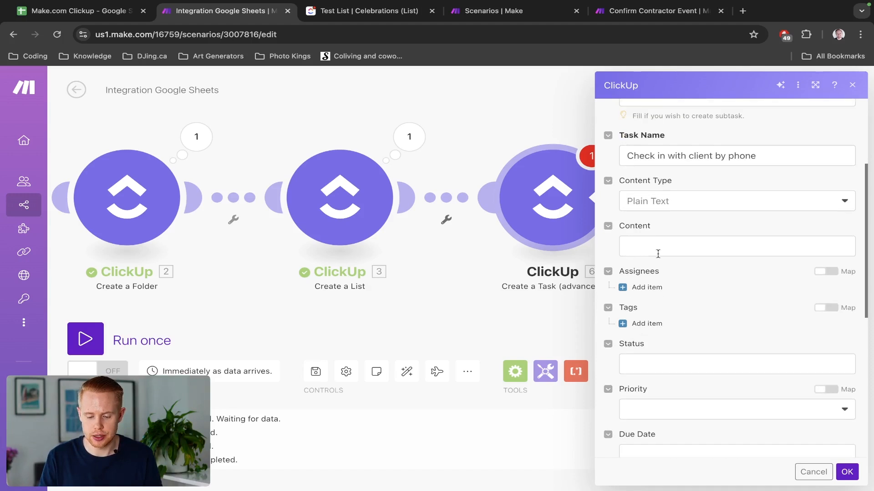
click(656, 248)
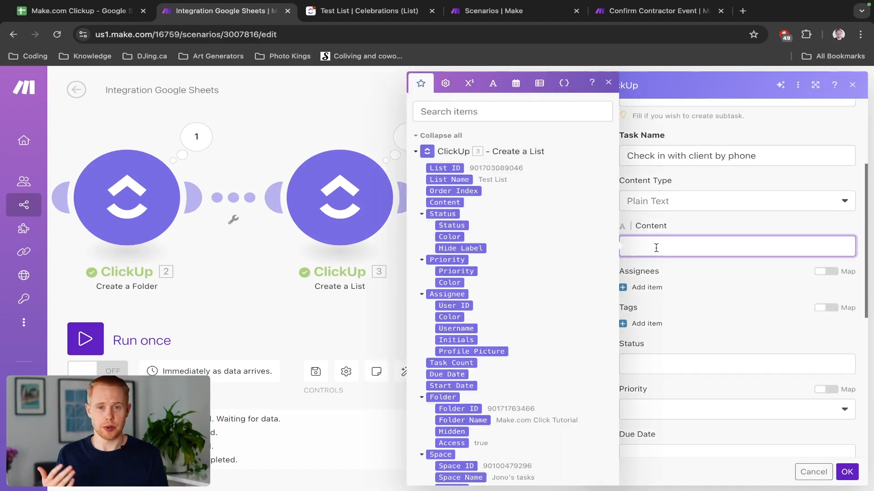
text(Please call the client)
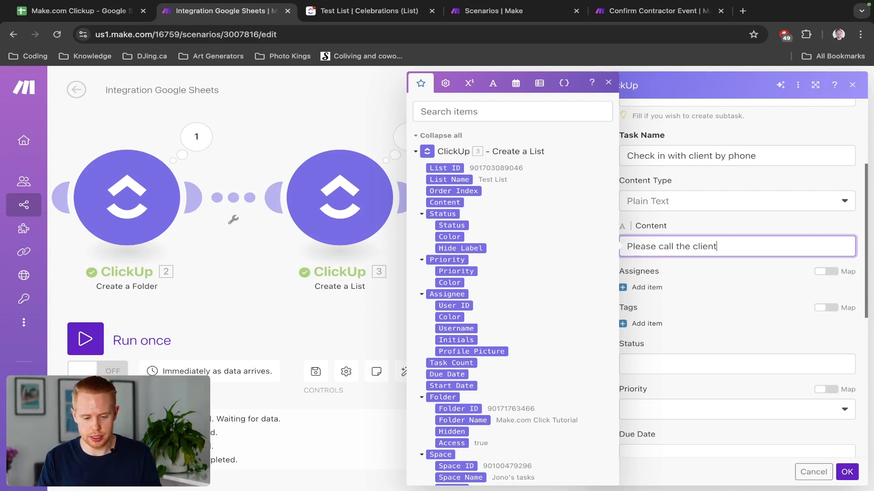
Collapse the list outputs and expand the Google Sheets row values to browse the column data.
click(416, 151)
scroll(427, 200, down, 2)
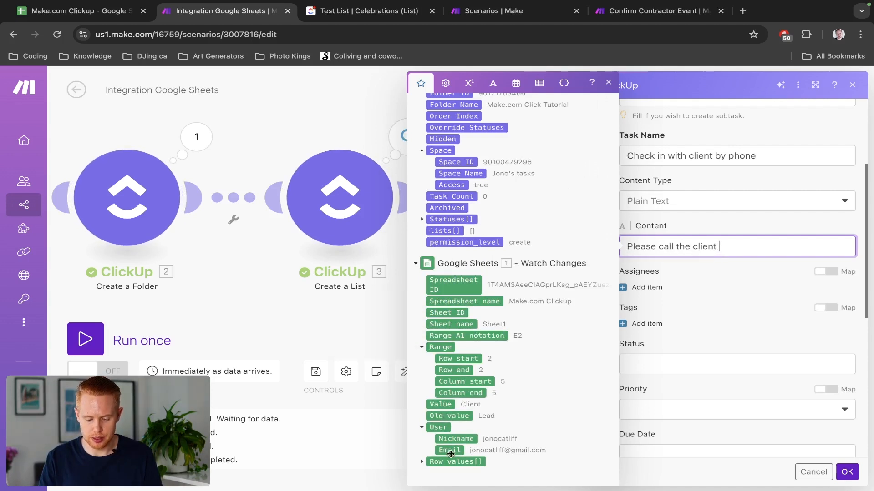
click(422, 462)
scroll(467, 440, down, 2)
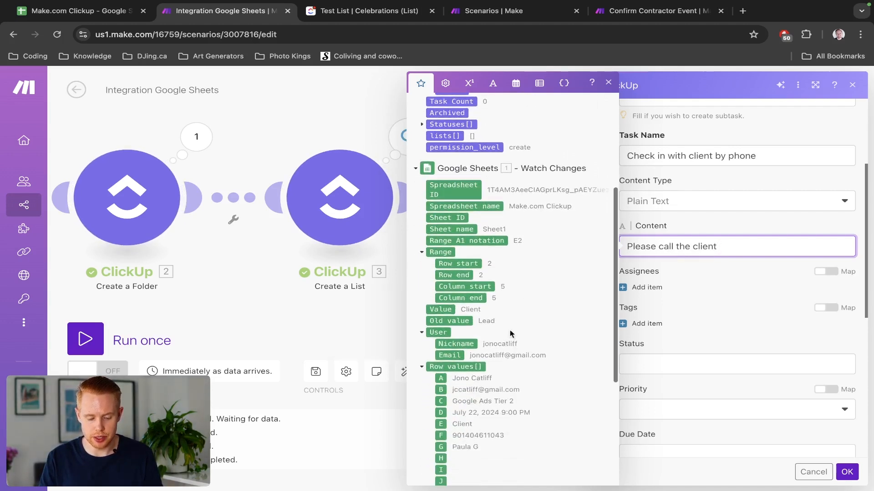
drag(237, 287, 262, 287)
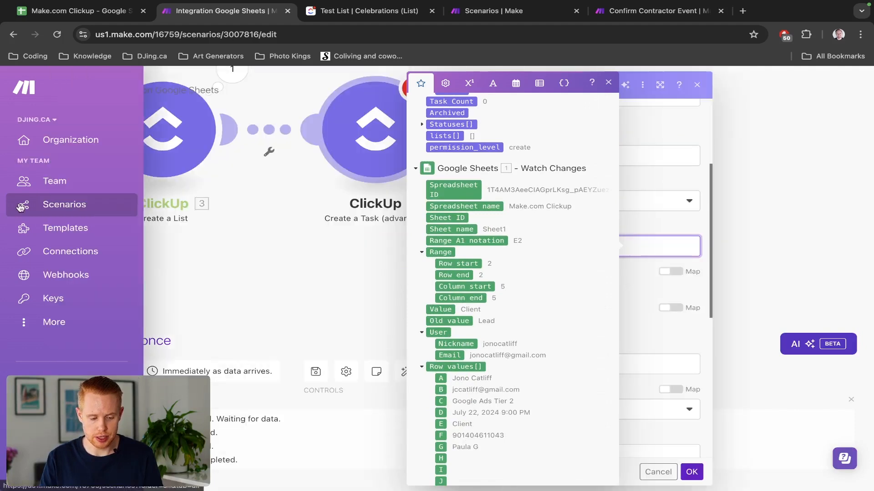
Select and review client row 2 in the Make.com Clickup spreadsheet.
key(ctrl+shift+Tab)
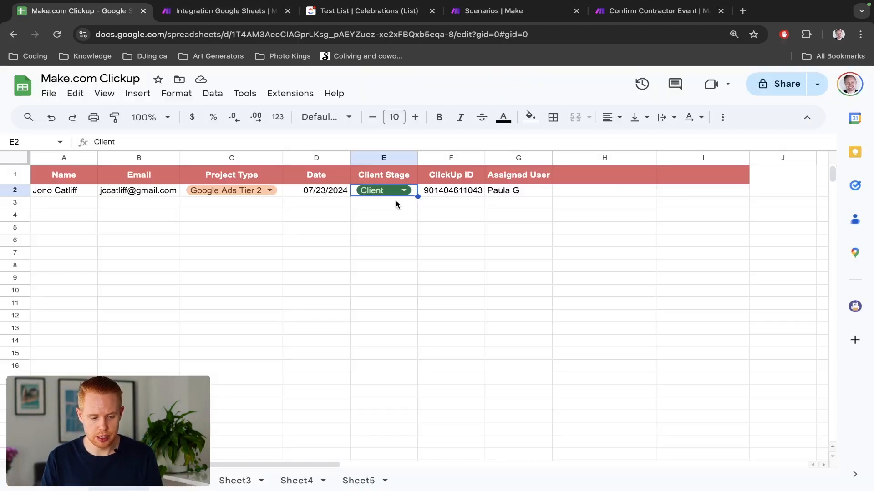
click(2, 191)
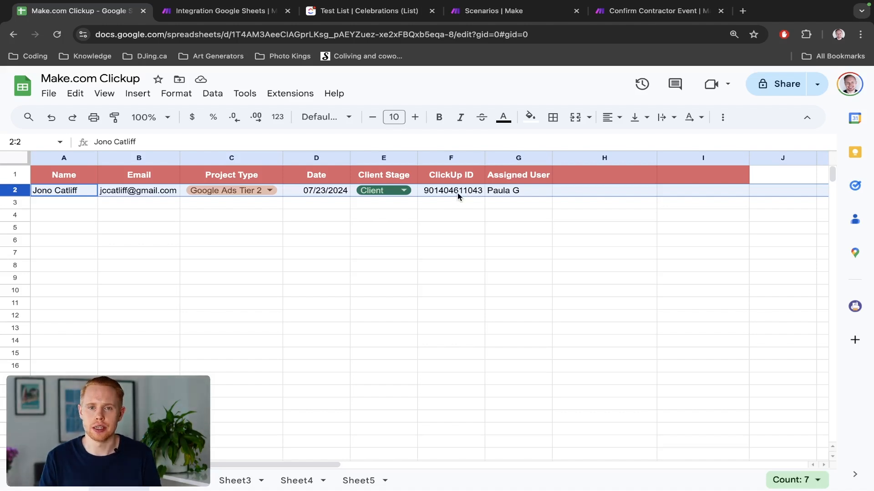
Append the sheet's column A name to the end of the task Content.
key(ctrl+Tab)
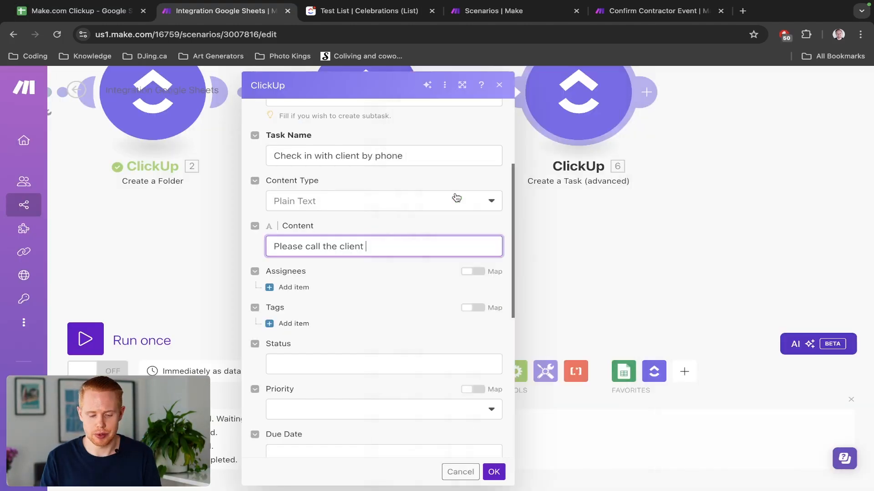
click(389, 253)
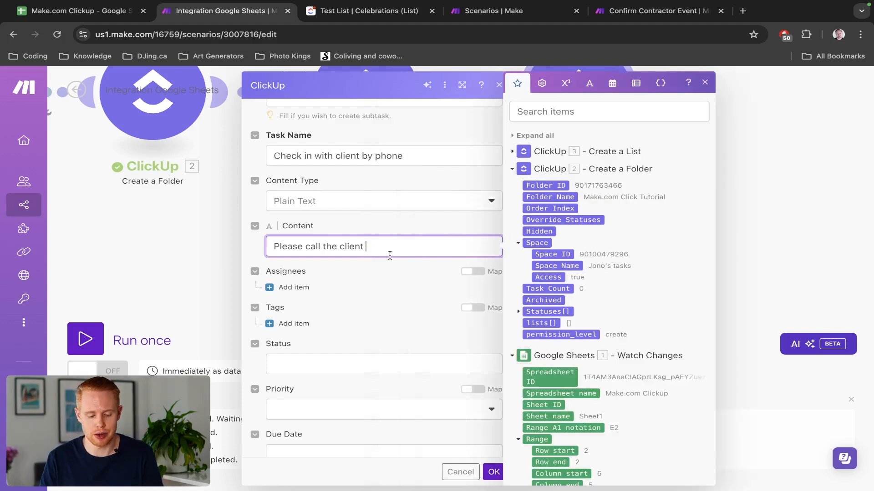
scroll(587, 364, down, 5)
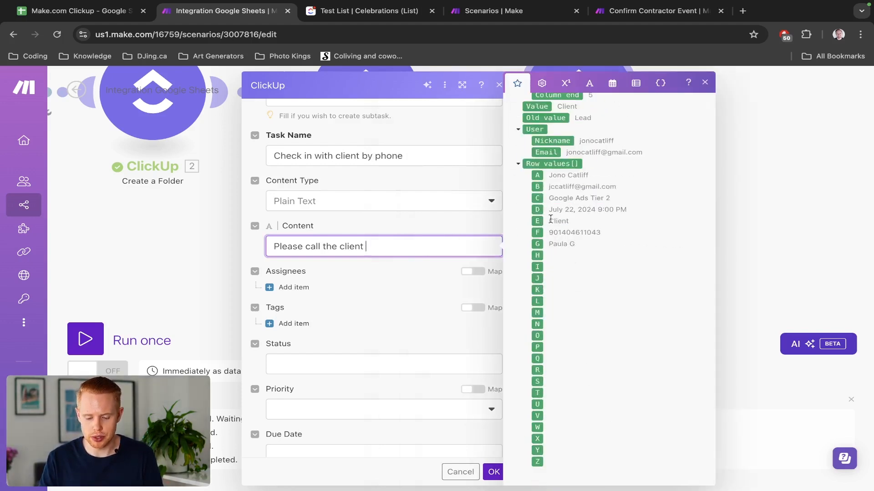
drag(537, 177, 464, 246)
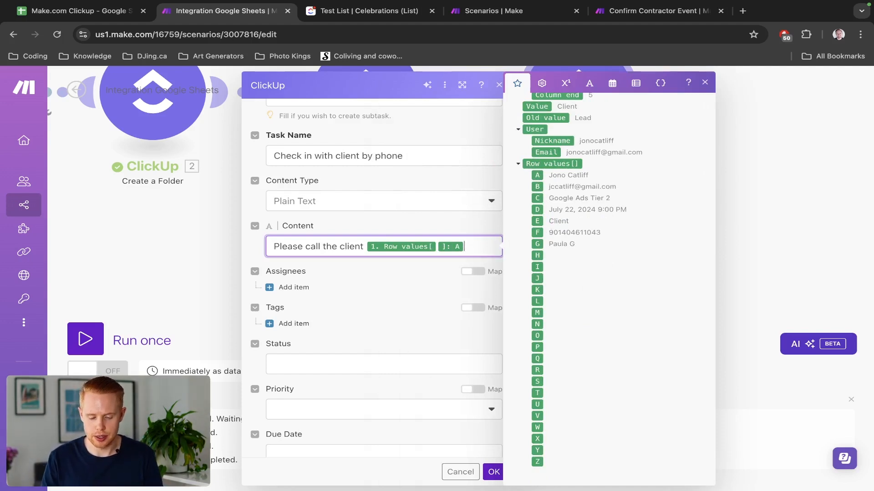
click(339, 222)
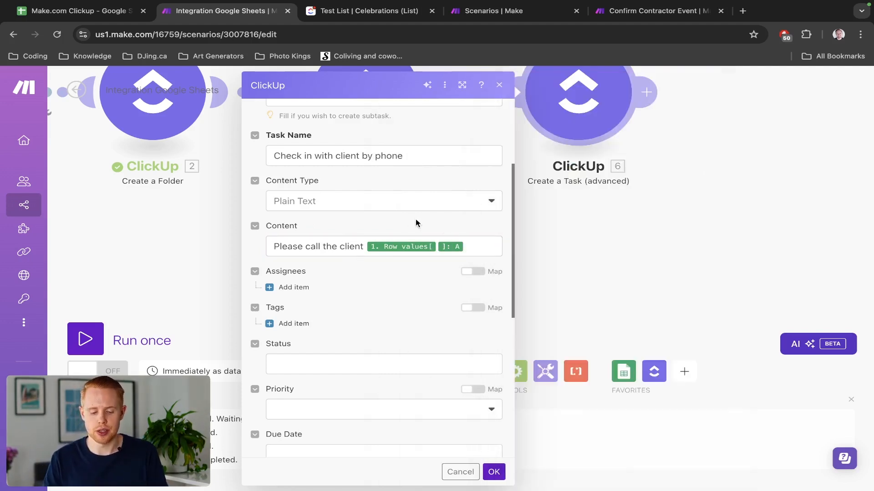
Add an empty assignee entry under Assignees.
click(294, 287)
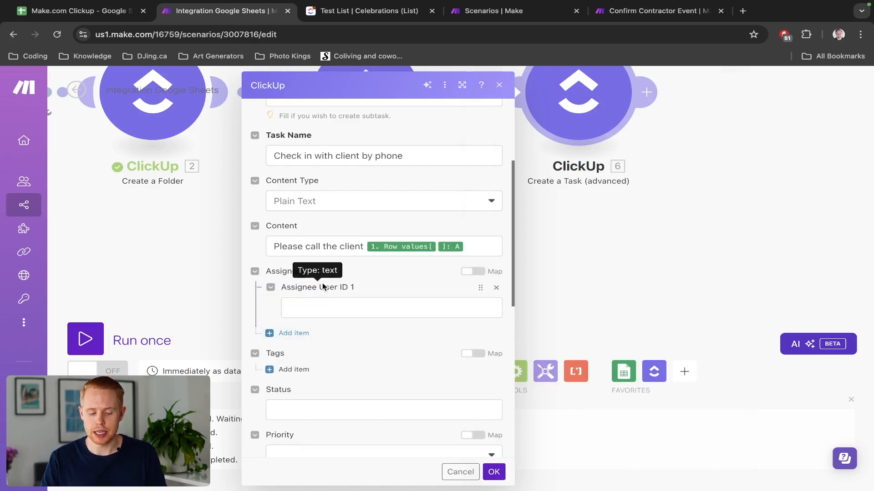
click(351, 306)
click(422, 297)
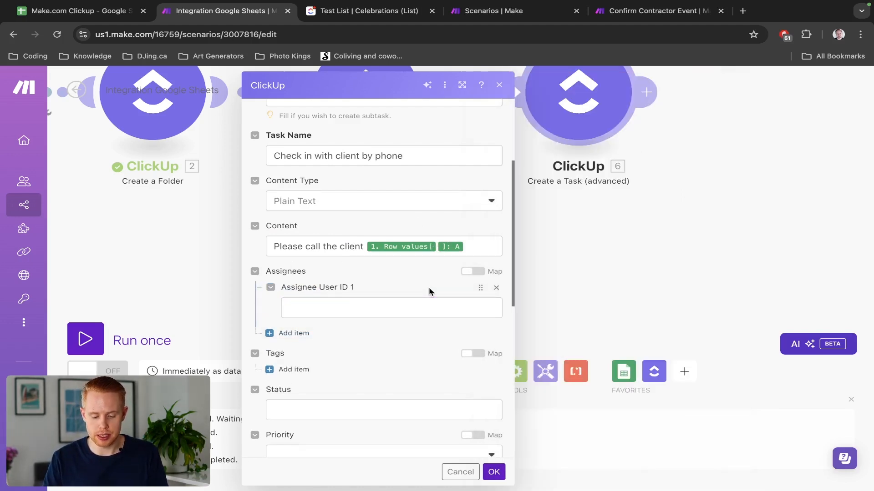
scroll(429, 292, down, 1)
click(396, 292)
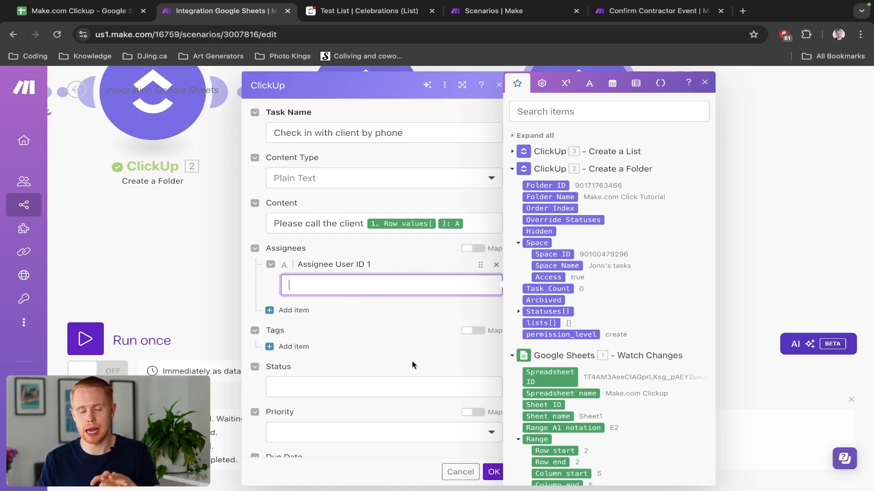
Close and reopen the Create a Task settings, then bring up ClickUp's Test List.
click(490, 473)
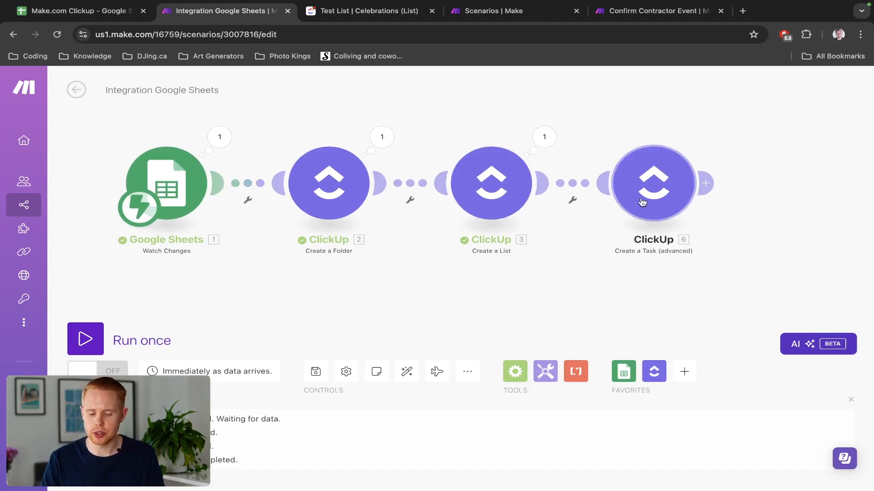
click(653, 183)
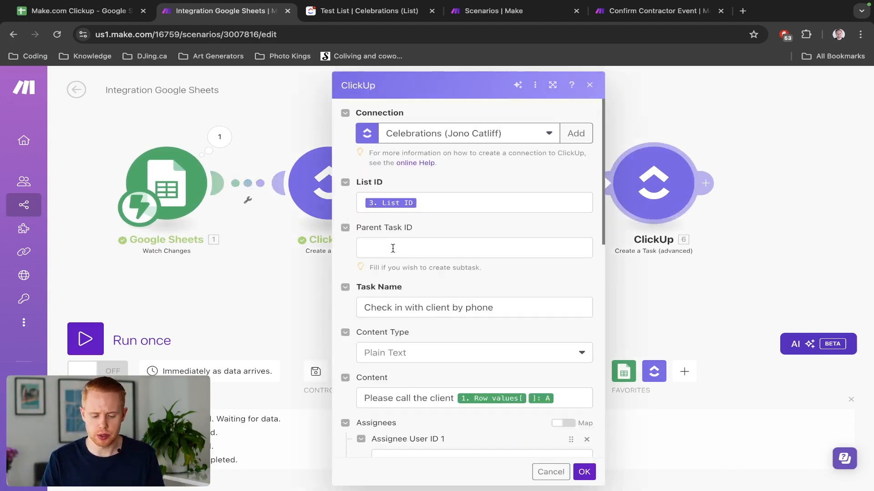
scroll(392, 249, down, 10)
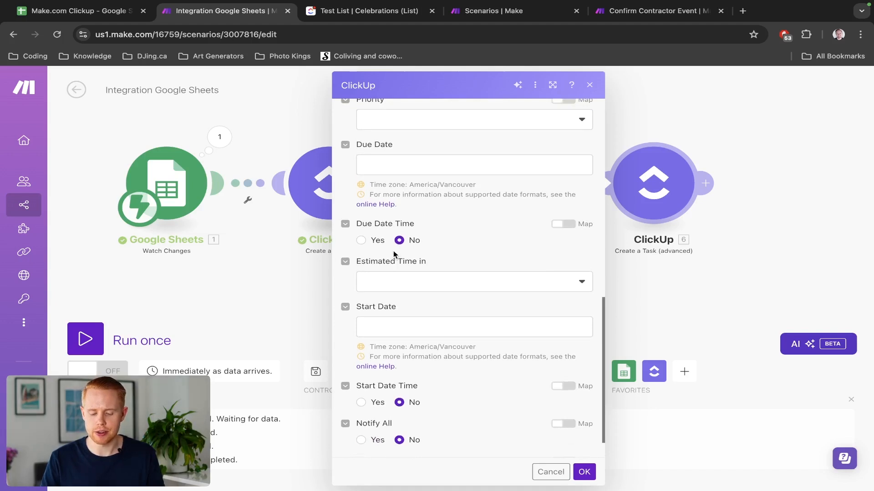
scroll(393, 253, up, 6)
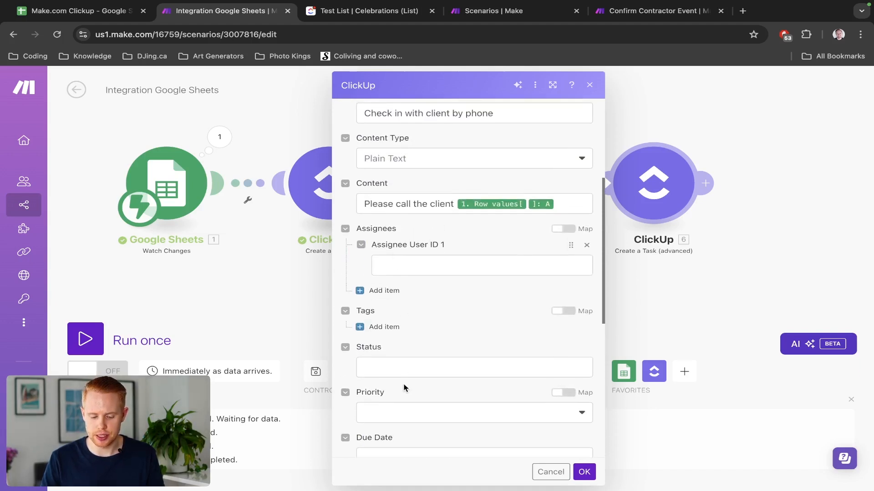
key(ctrl+Tab)
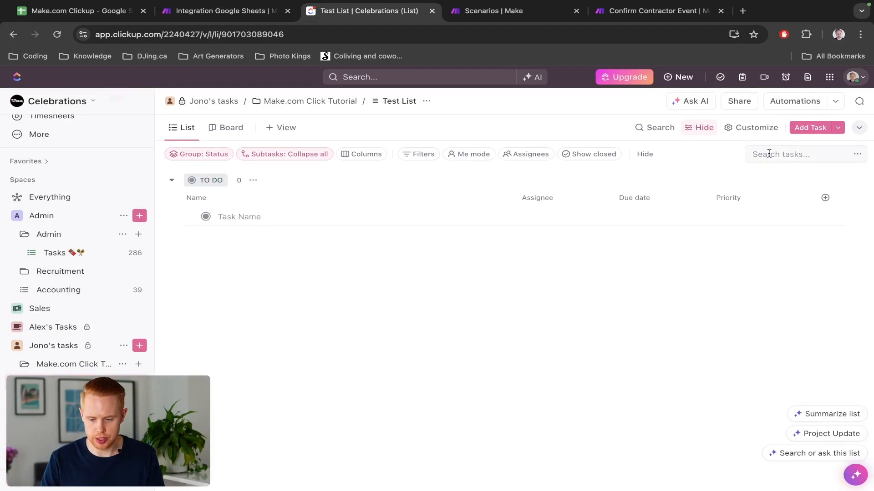
Via ClickUp Settings > People, use the owner row's options to Copy member ID, then return to Make.
click(854, 76)
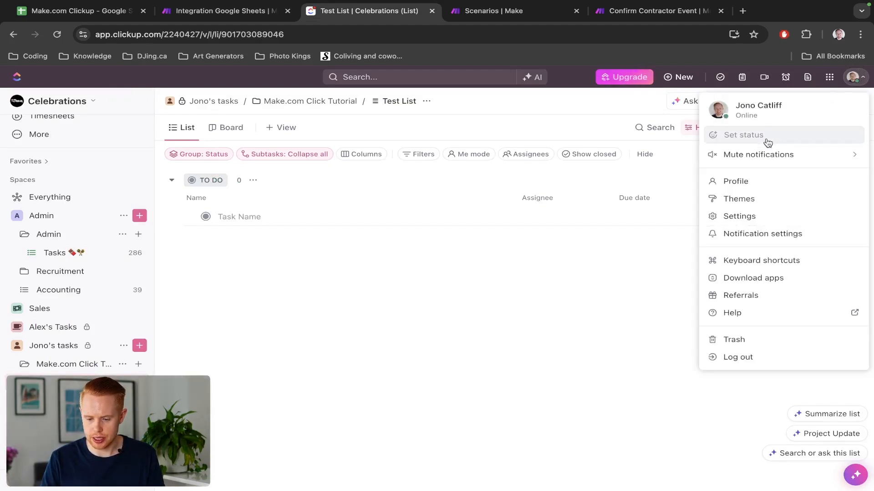
click(742, 217)
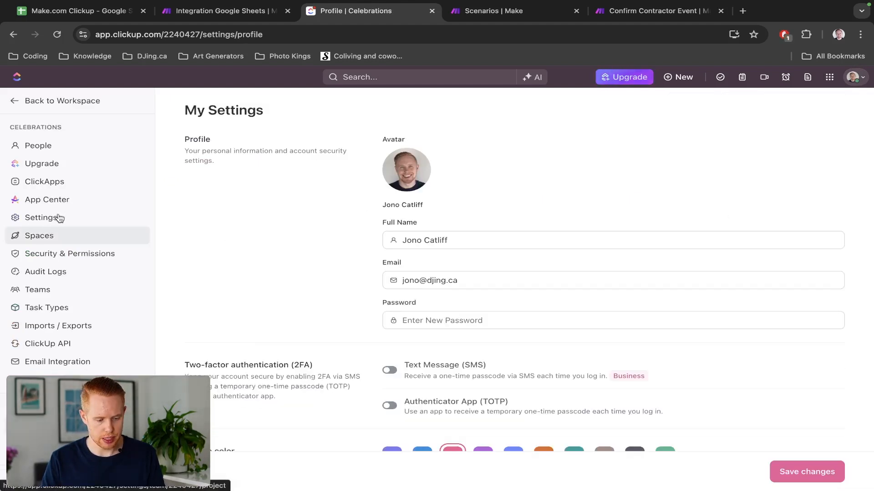
key(ctrl+f)
text(team)
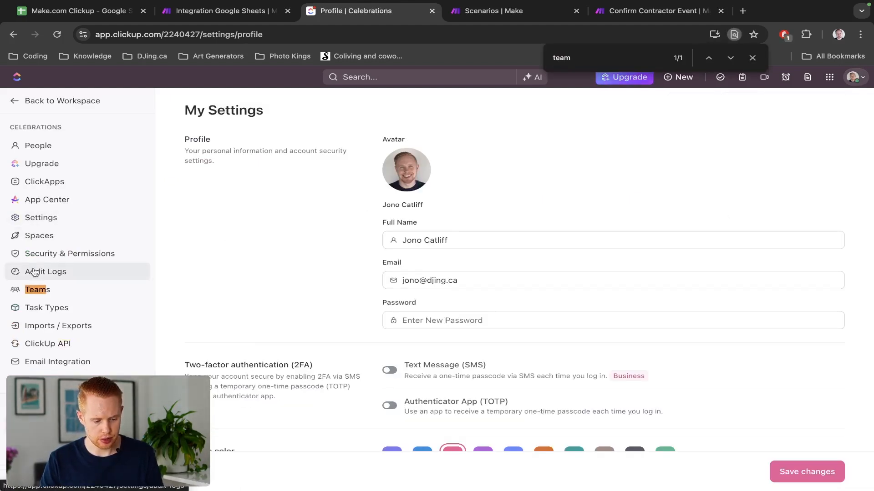
click(35, 145)
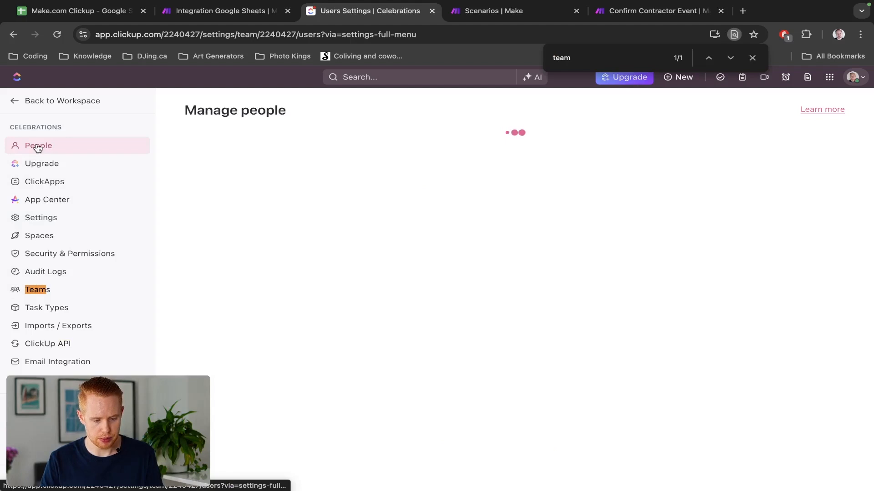
key(Escape)
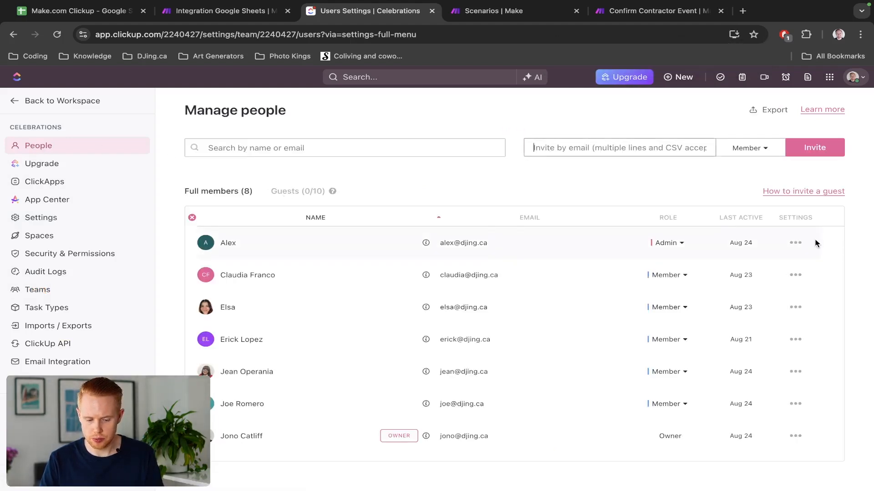
click(796, 438)
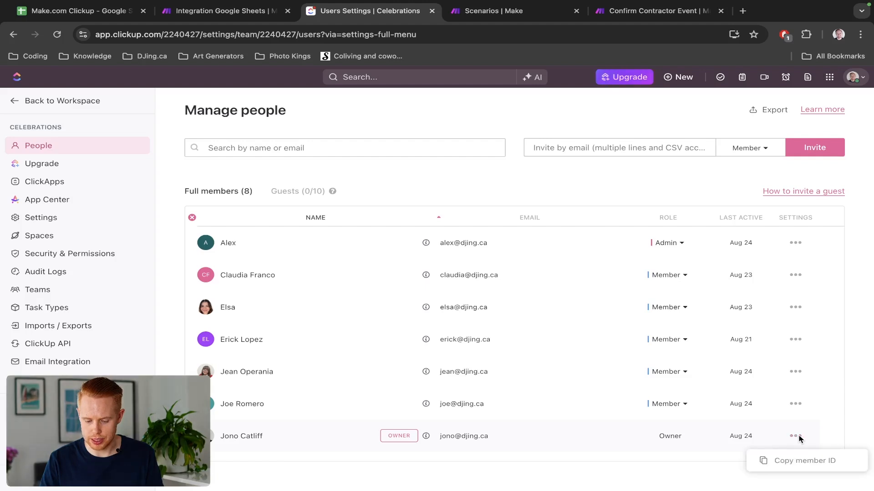
click(800, 462)
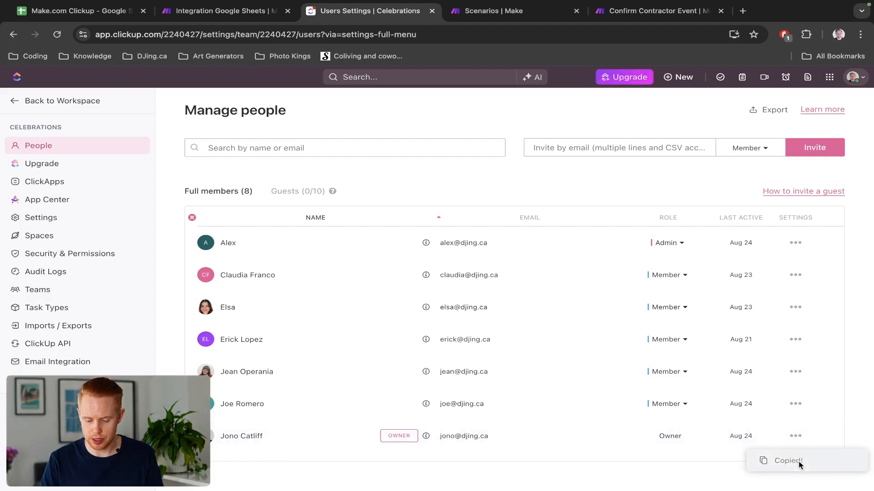
key(ctrl+shift+Tab)
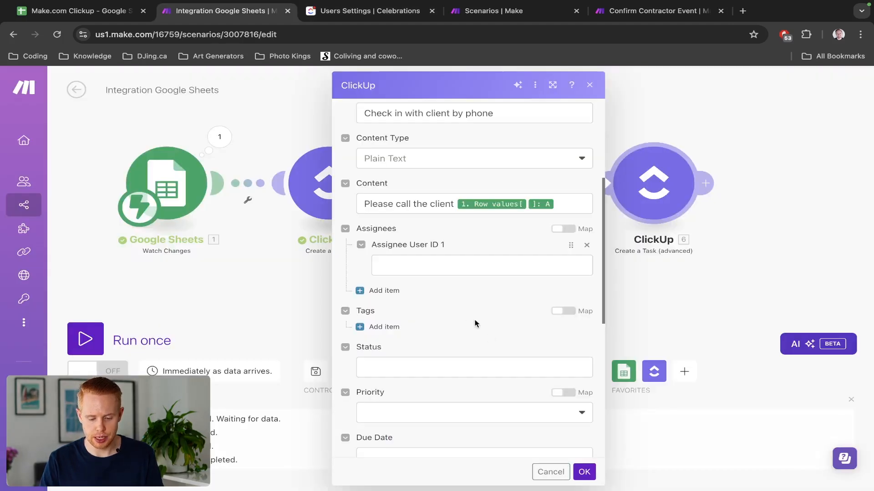
click(446, 267)
key(ctrl+v)
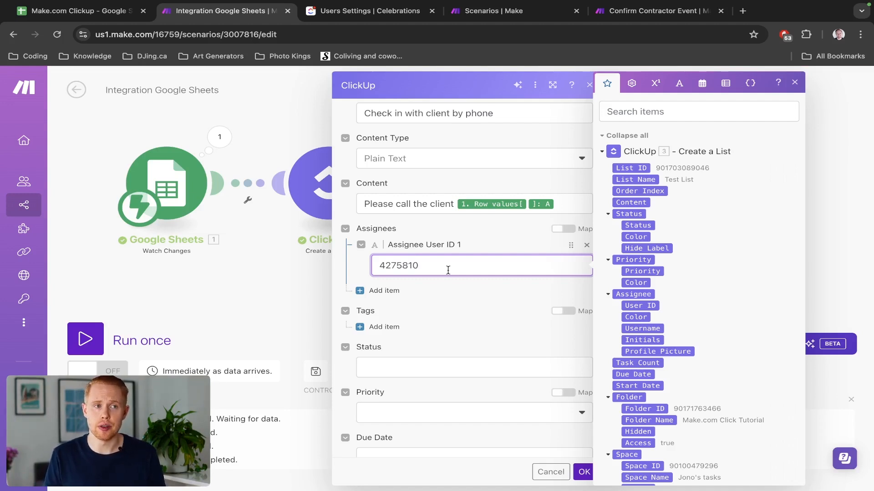
key(ctrl+shift+Tab)
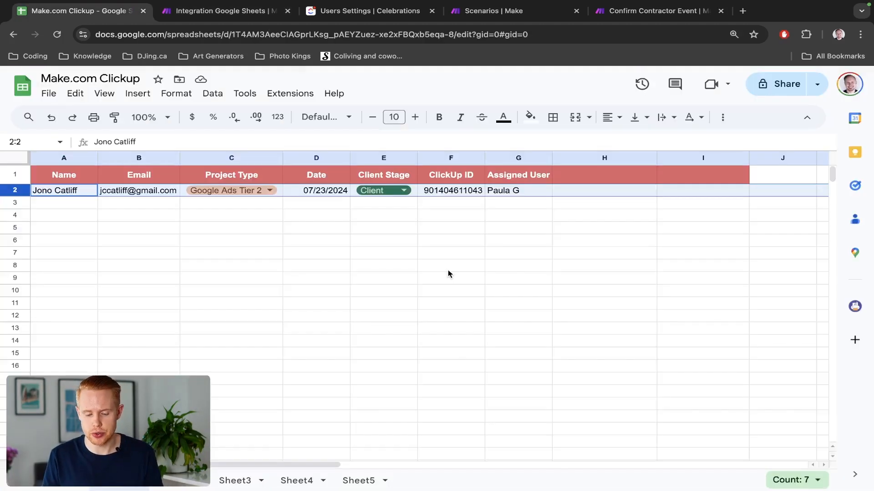
click(513, 194)
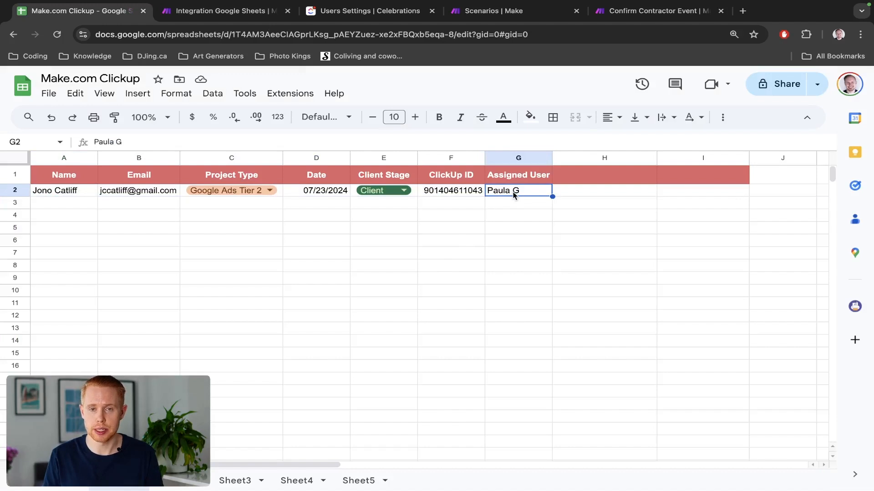
key(ctrl+Tab)
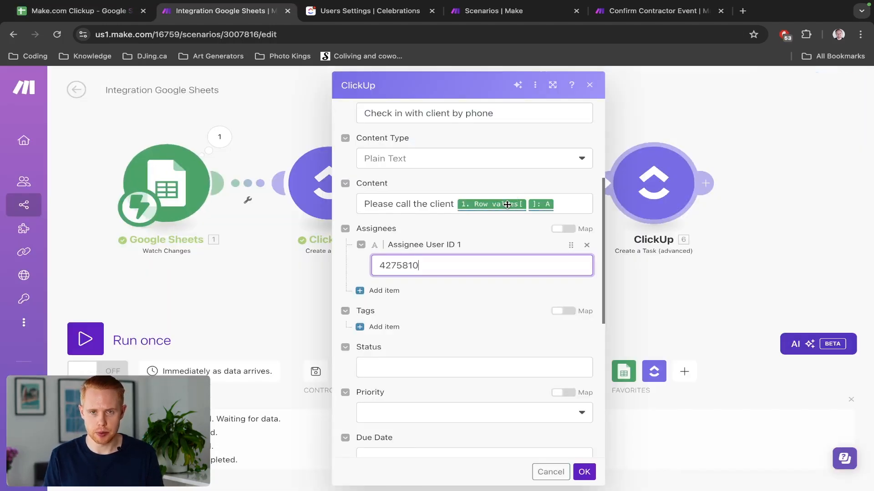
mouse_move(506, 205)
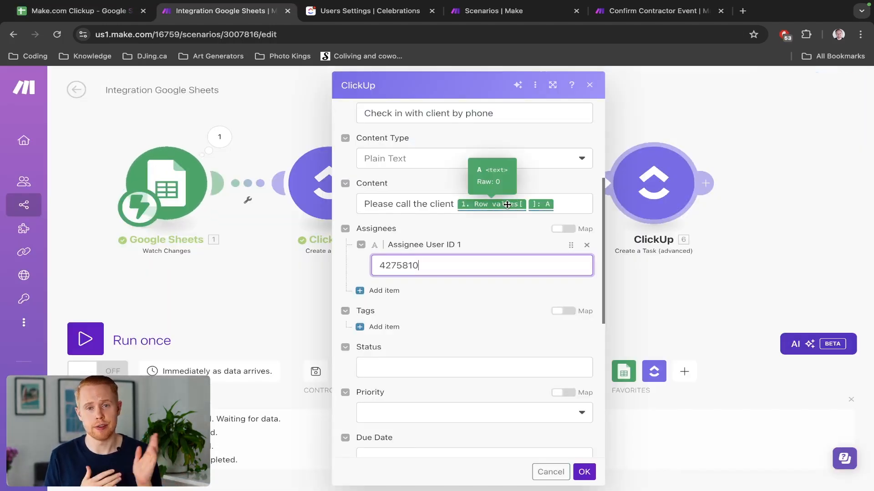
key(ctrl+a)
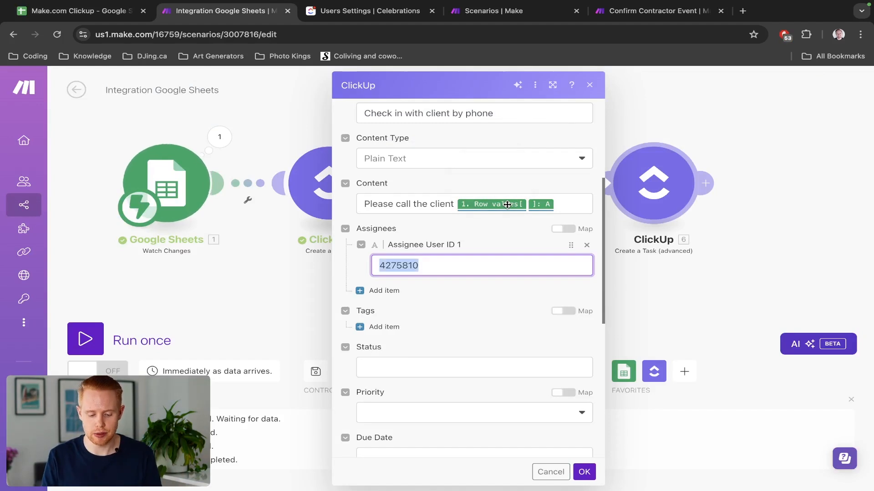
key(BackSpace)
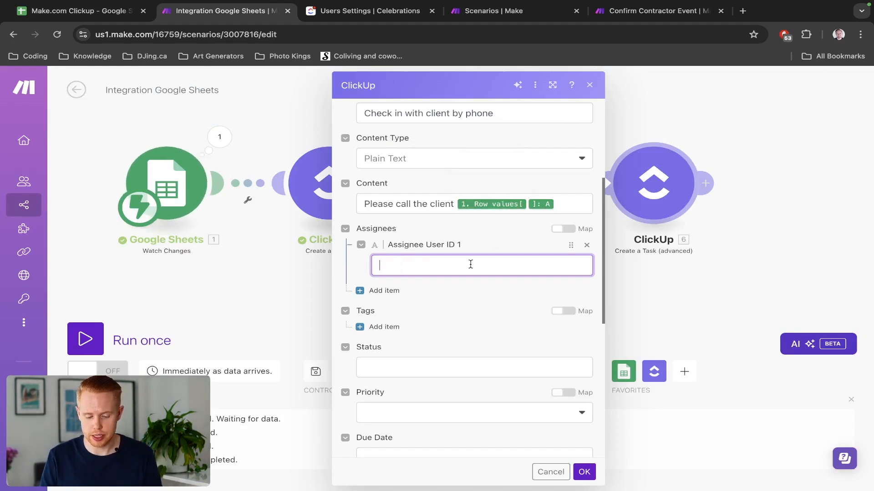
Insert an if() function into Assignee User ID 1, checking the sheet's columns first.
click(626, 87)
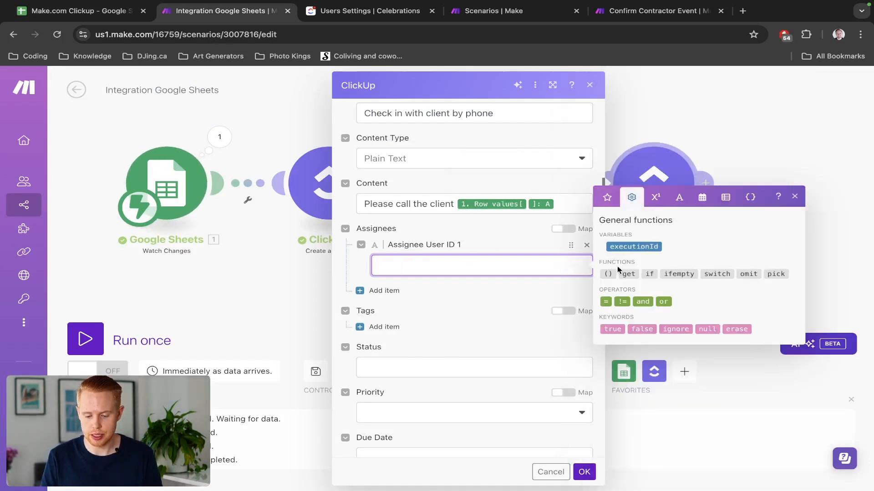
click(649, 274)
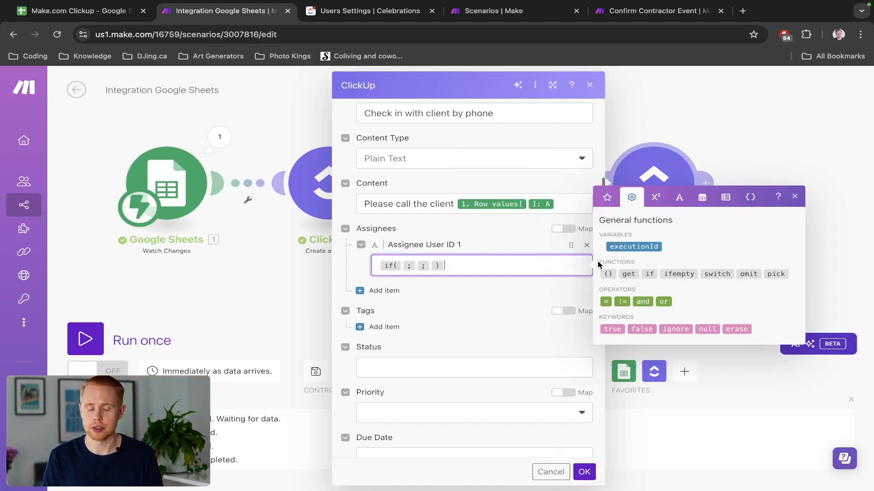
key(Left)
key(Left)
key(Left)
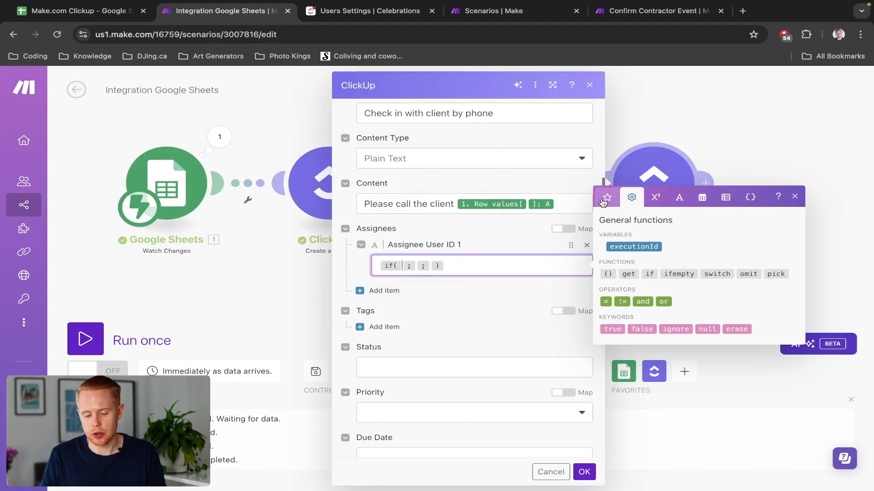
key(ctrl+shift+Tab)
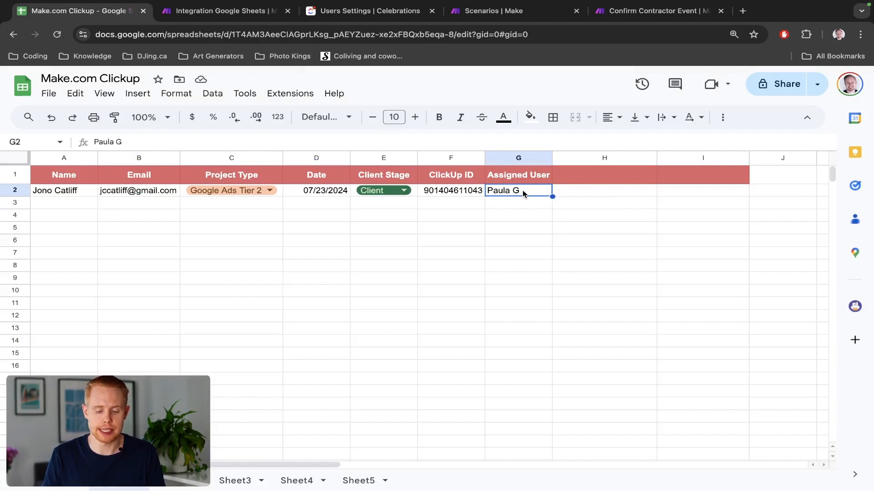
key(ctrl+Tab)
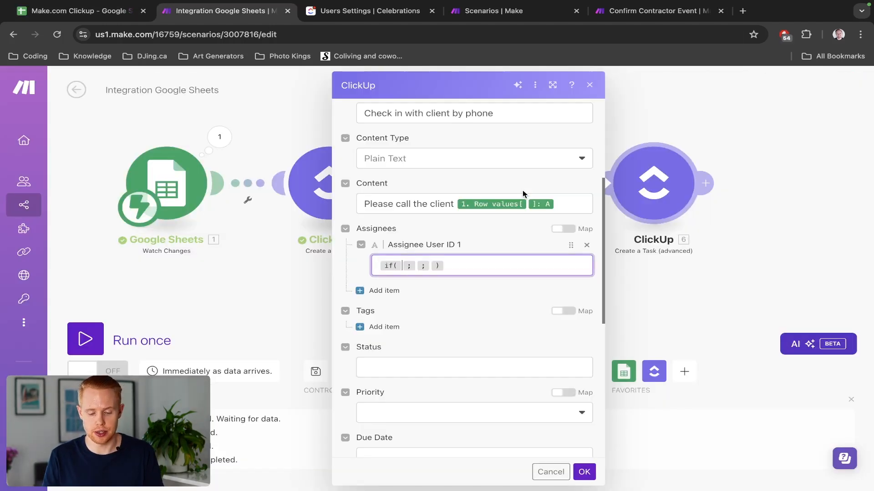
click(401, 265)
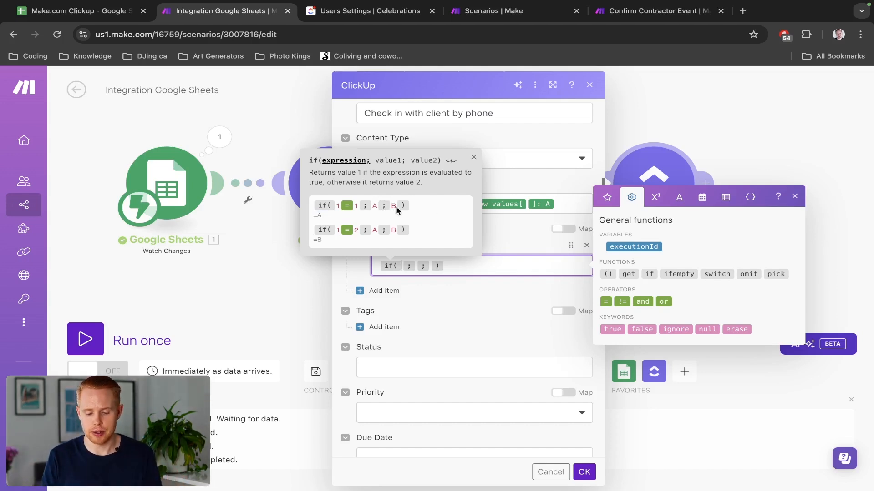
Map the Row values column G (Assigned User) as the if() condition.
click(606, 201)
scroll(659, 321, down, 10)
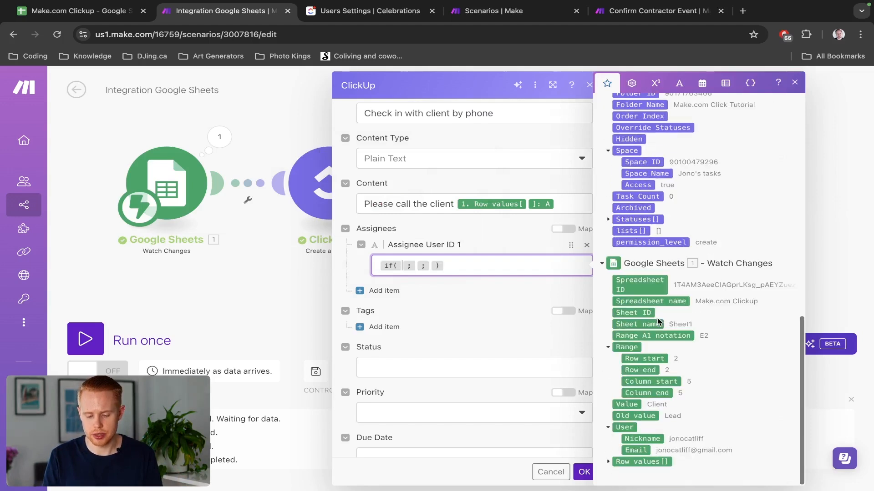
click(608, 462)
scroll(673, 391, down, 6)
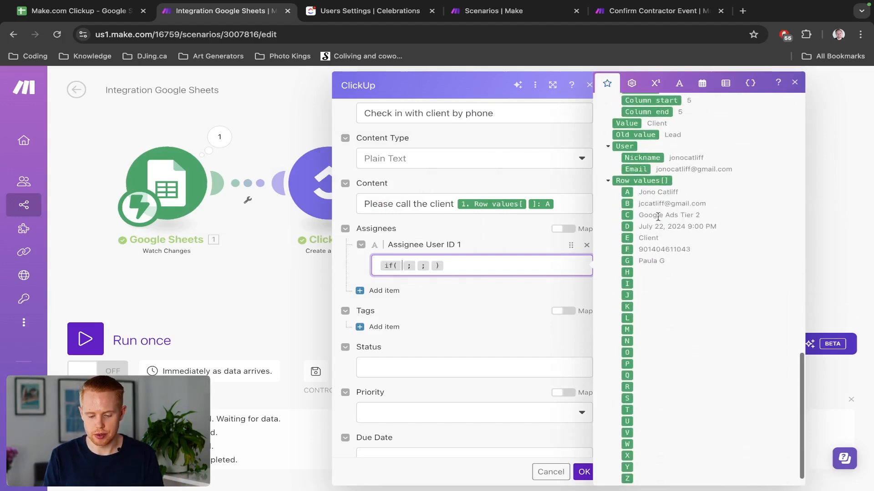
click(627, 261)
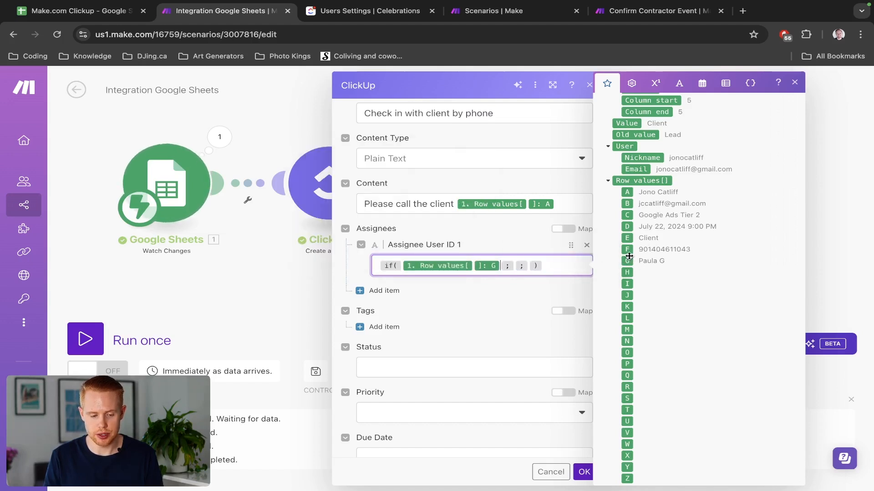
key(ctrl+shift+Tab)
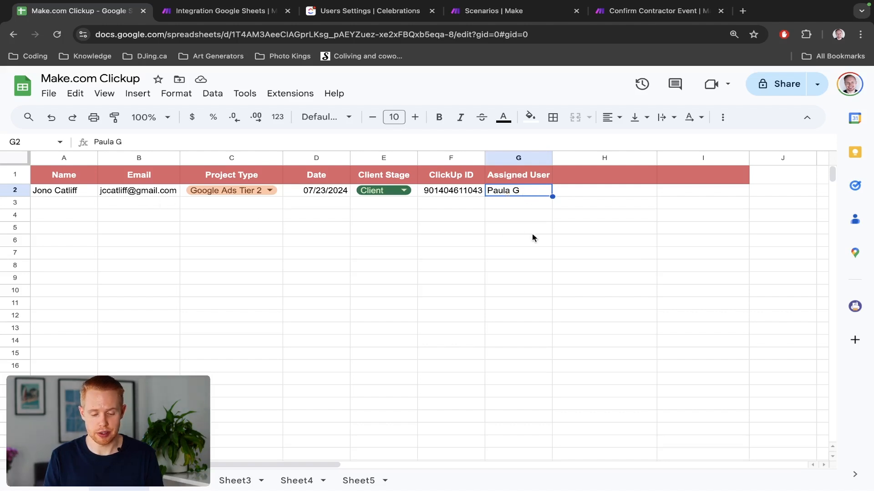
Copy client row 2 and paste it into rows 3 and 4 of the sheet.
key(ctrl+shift+Left)
key(ctrl+c)
key(Down)
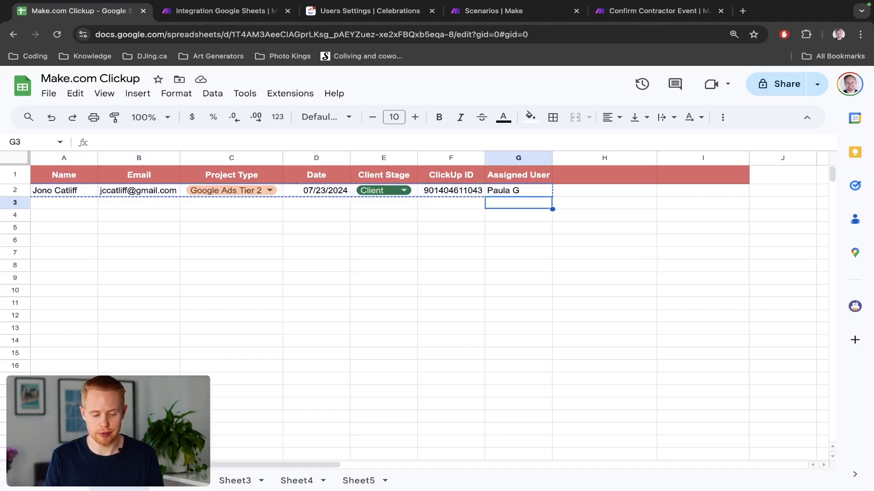
key(Home)
key(ctrl+v)
key(Down)
key(ctrl+v)
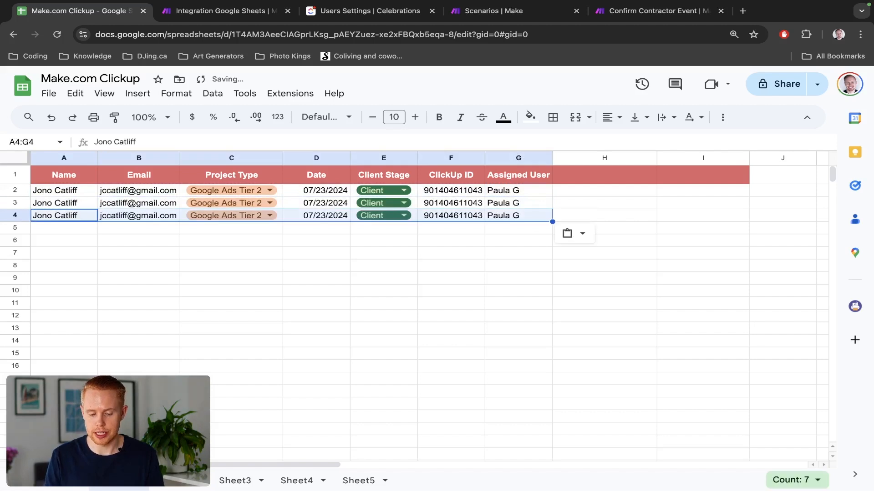
click(531, 204)
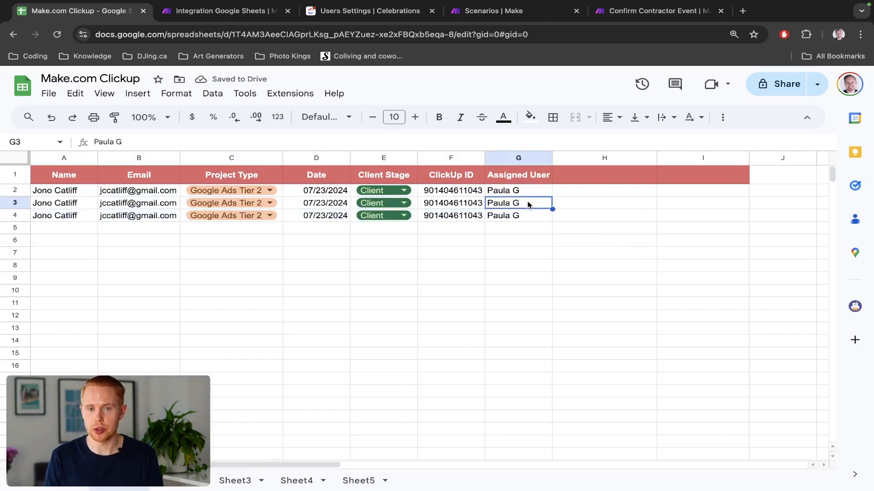
Add the = operator after column G in the assignee if() condition.
key(ctrl+Tab)
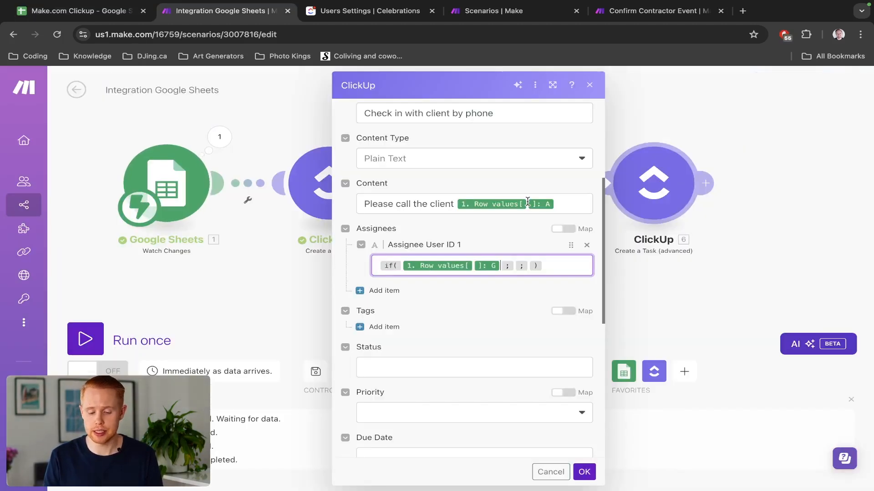
click(499, 266)
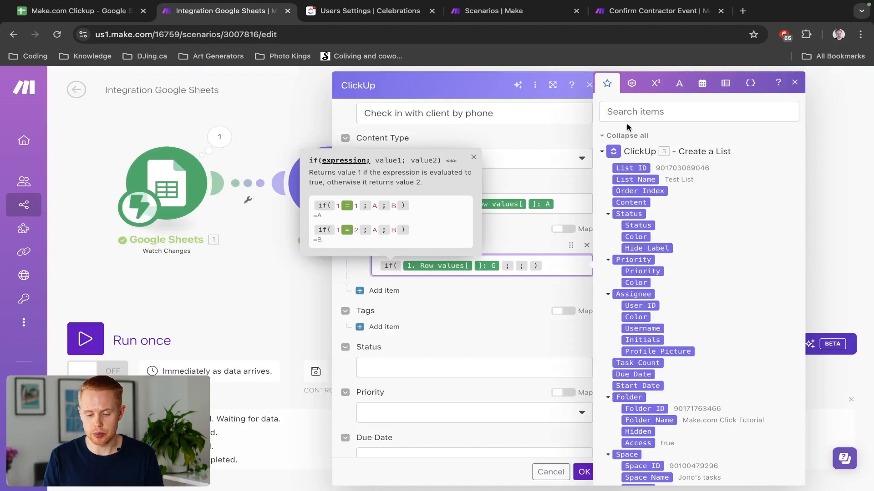
click(631, 83)
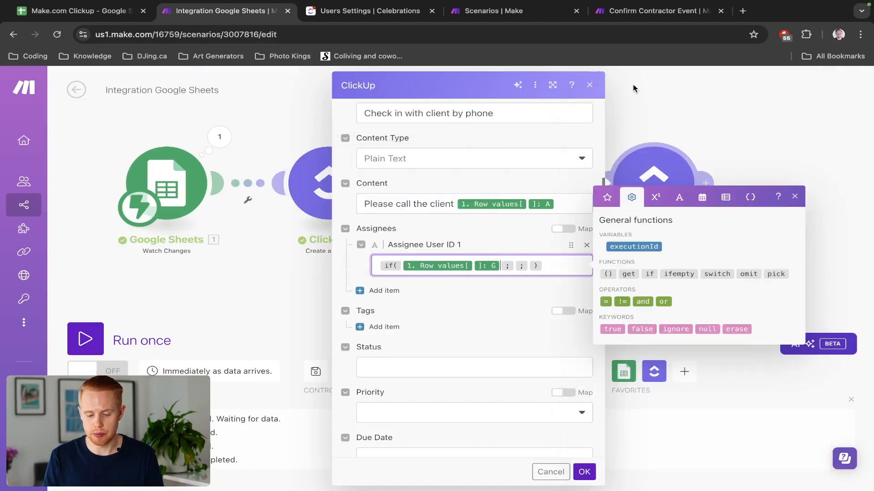
click(604, 301)
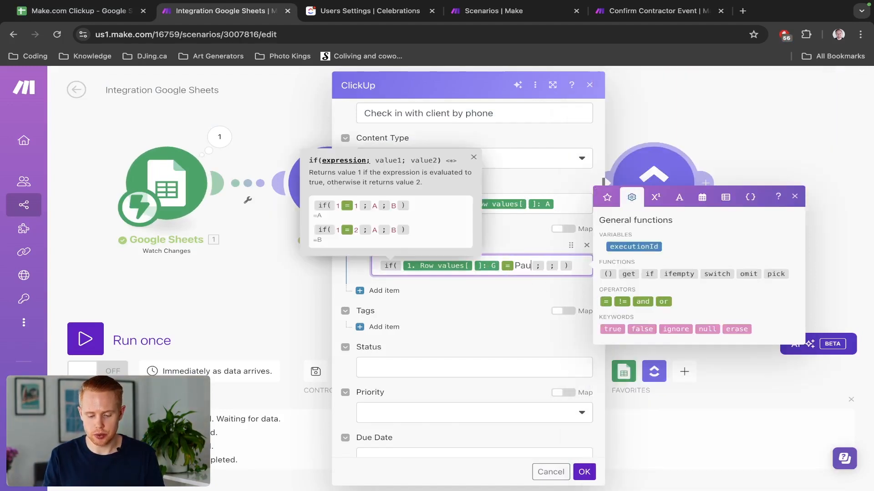
Finish the condition with the assigned user's name and enter placeholder results A and B.
key(Right)
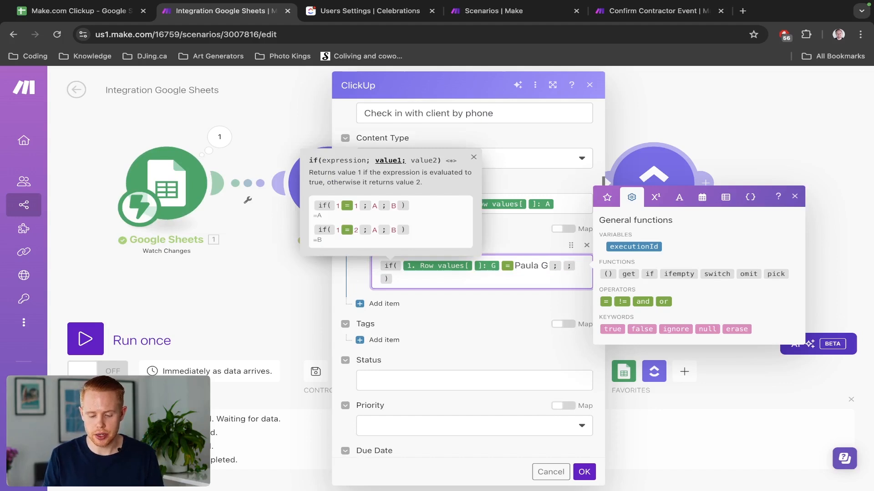
key(Right)
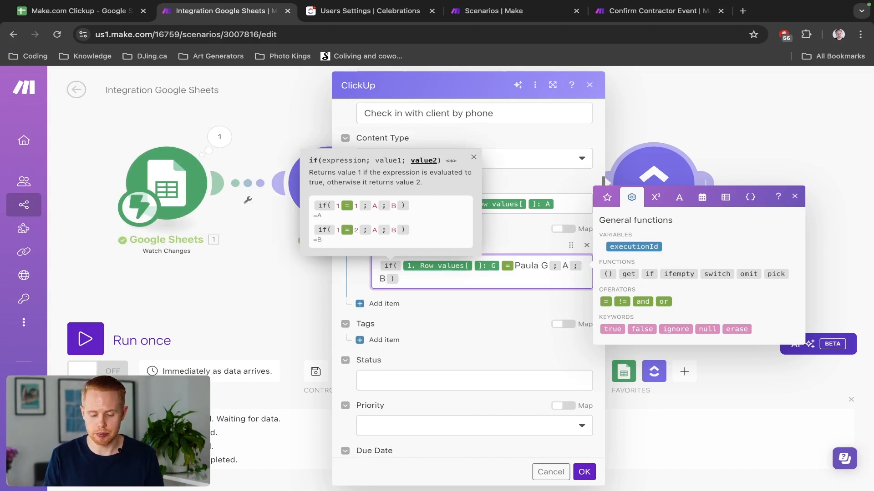
Replace placeholder A with the admin member's ClickUp ID copied from Manage people.
key(ctrl+shift+Tab)
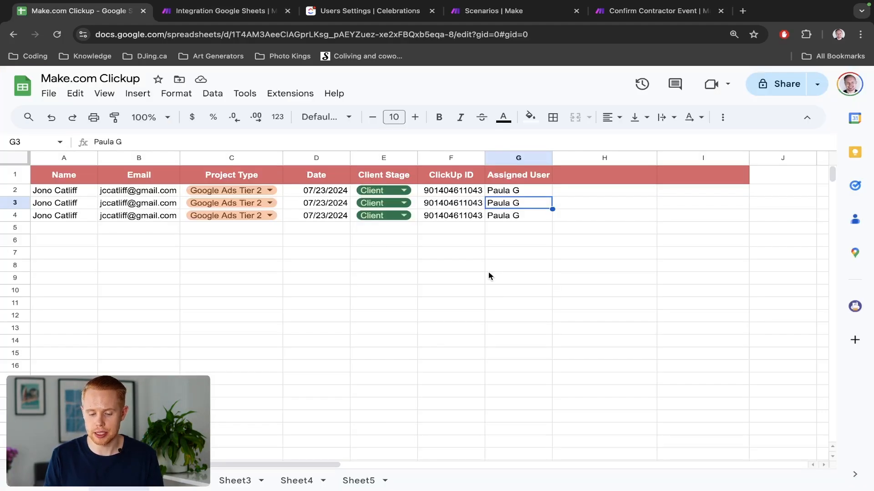
key(ctrl+shift+Tab)
key(ctrl+shift+Tab)
key(ctrl+shift+Tab)
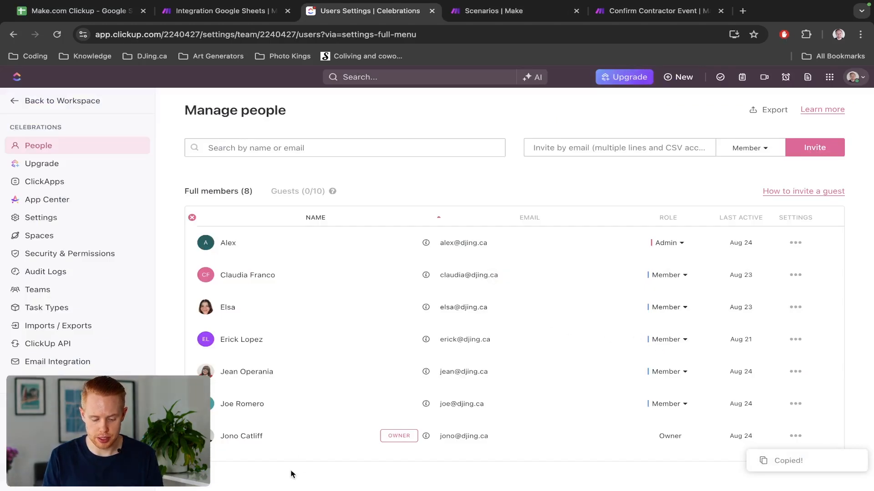
scroll(293, 403, down, 1)
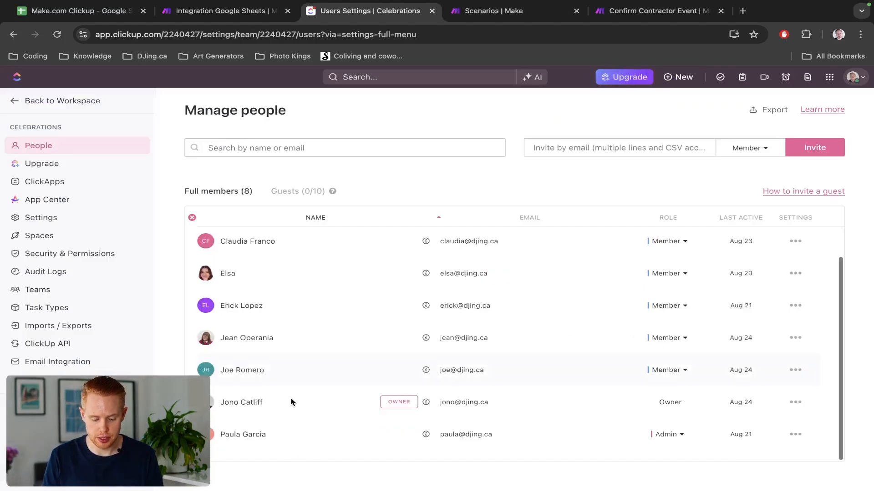
click(795, 434)
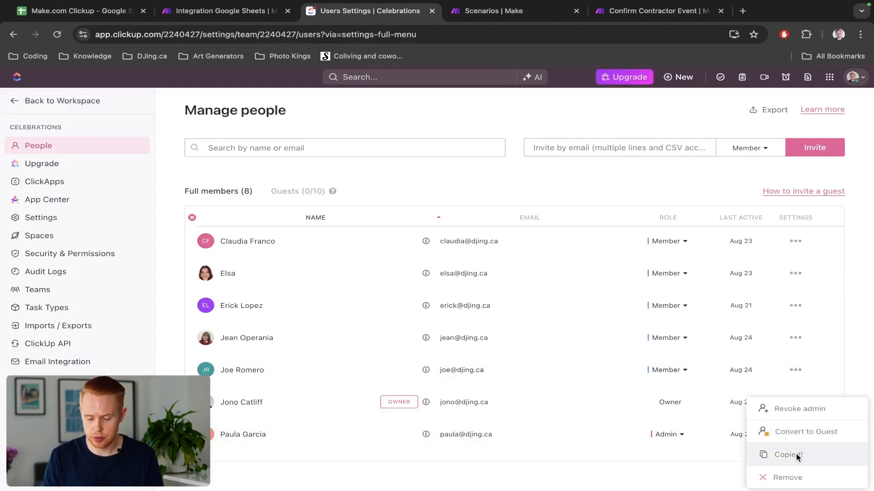
key(ctrl+1)
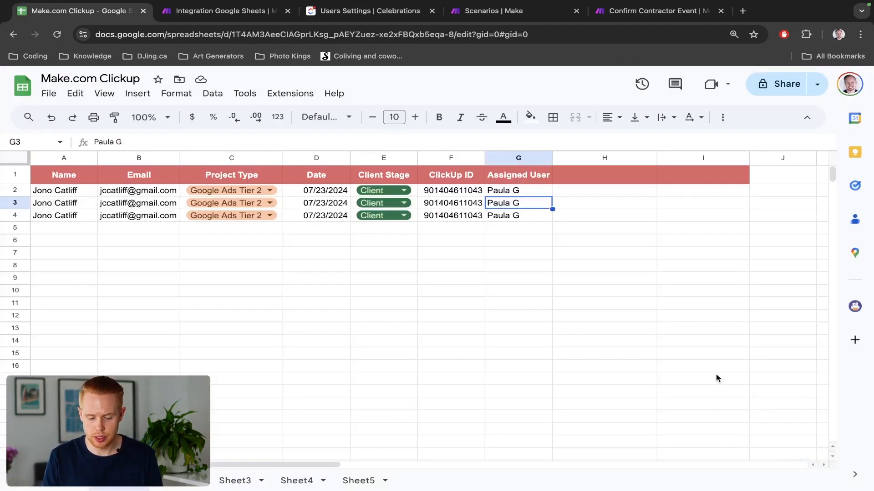
key(ctrl+2)
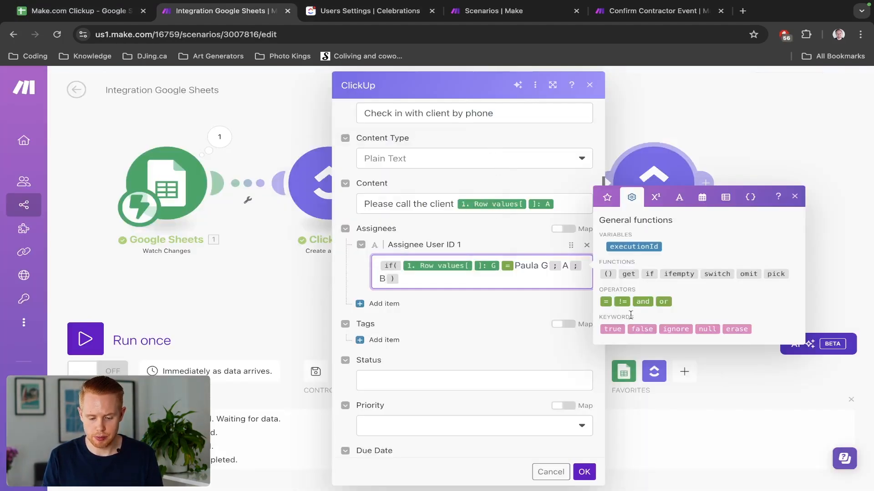
click(567, 265)
key(BackSpace)
key(super+v)
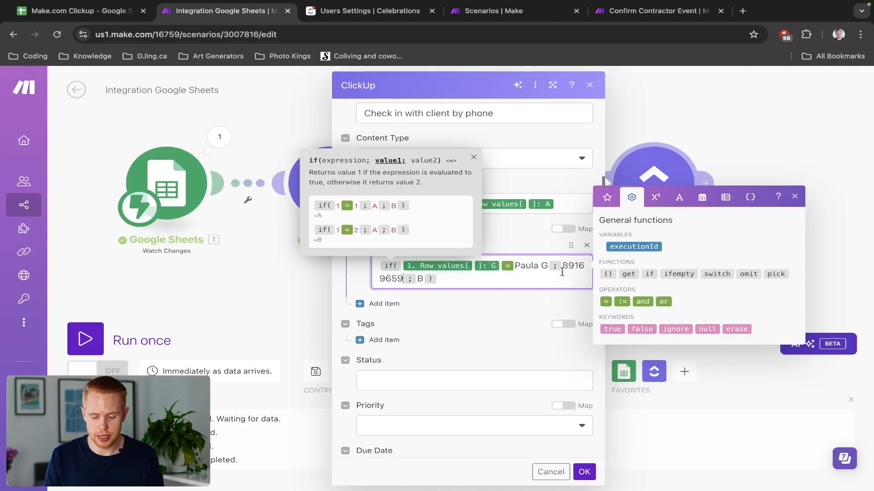
Copy the owner's member ID and paste it in place of placeholder B as the fallback.
key(ctrl+3)
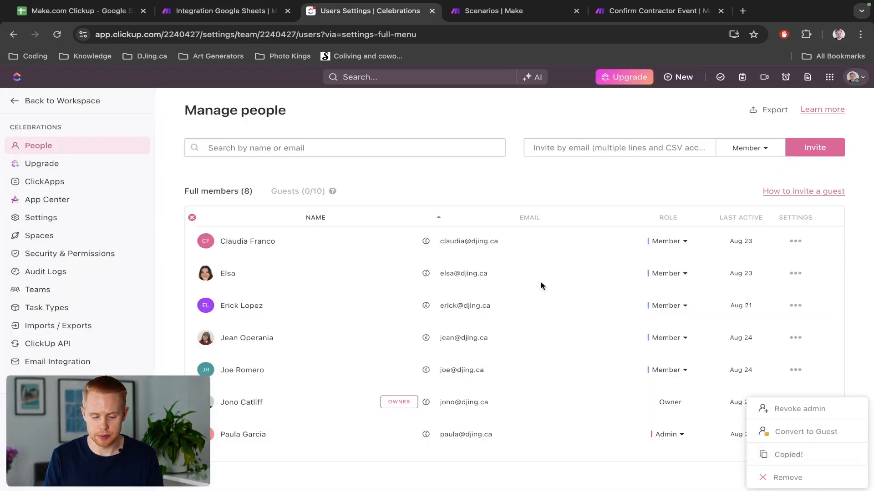
click(873, 362)
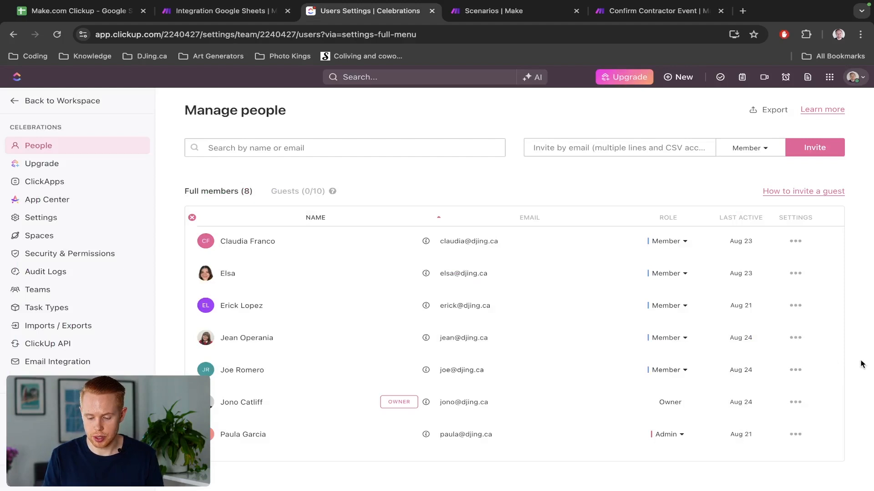
click(796, 403)
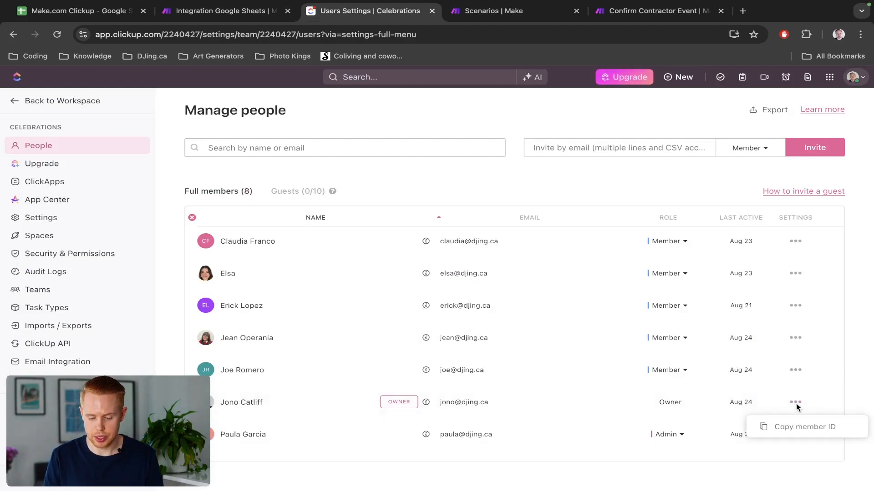
click(806, 433)
key(ctrl+2)
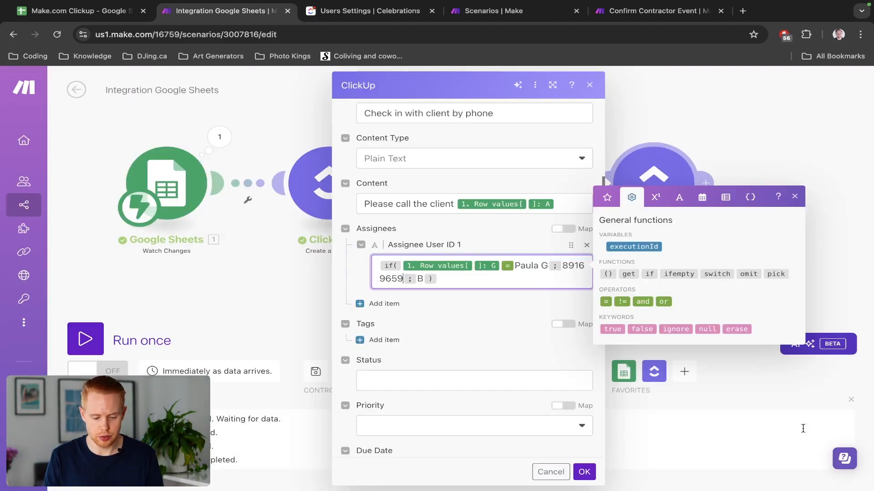
double_click(423, 279)
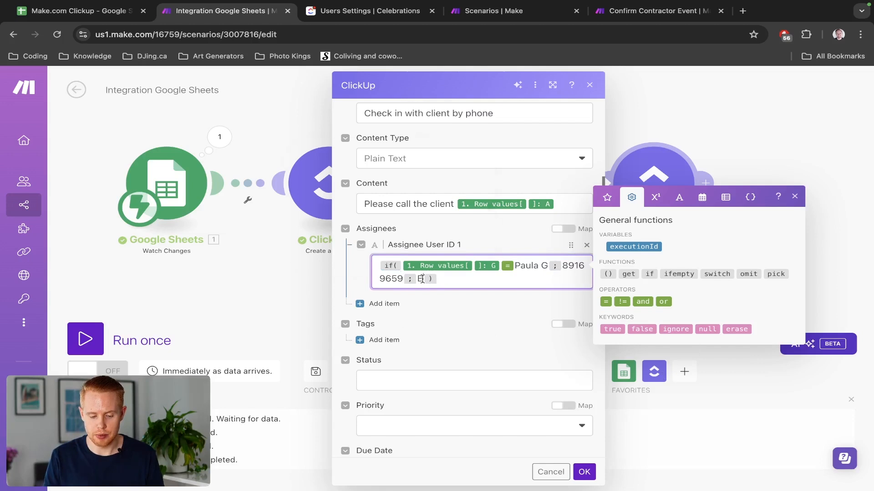
key(ctrl+v)
click(477, 318)
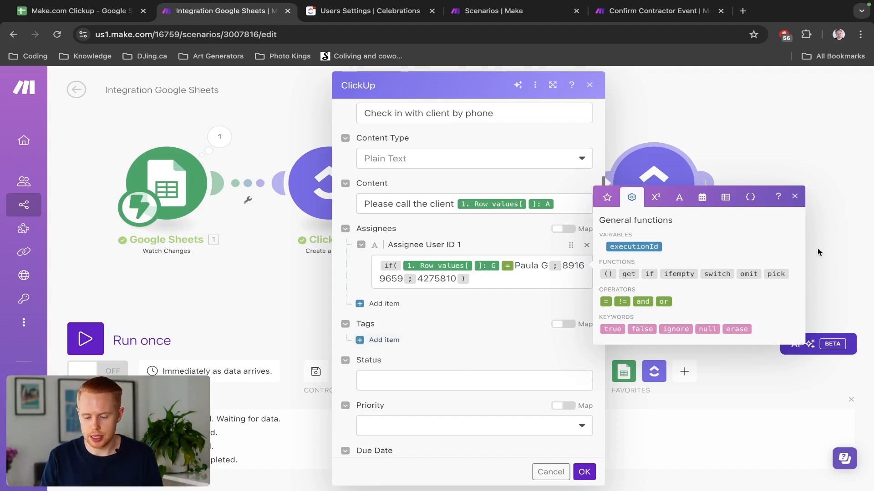
Give the task Tag ID/Name 1 'event management' and status 'to do'.
click(390, 340)
scroll(446, 323, down, 2)
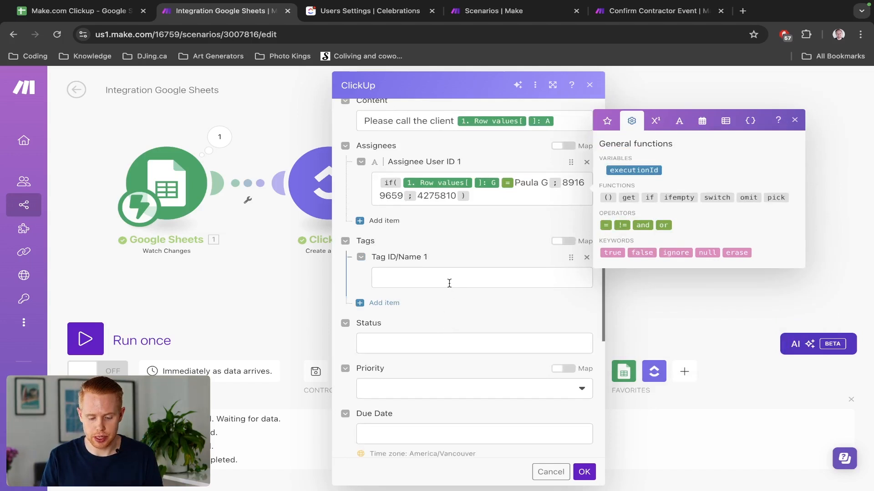
click(450, 281)
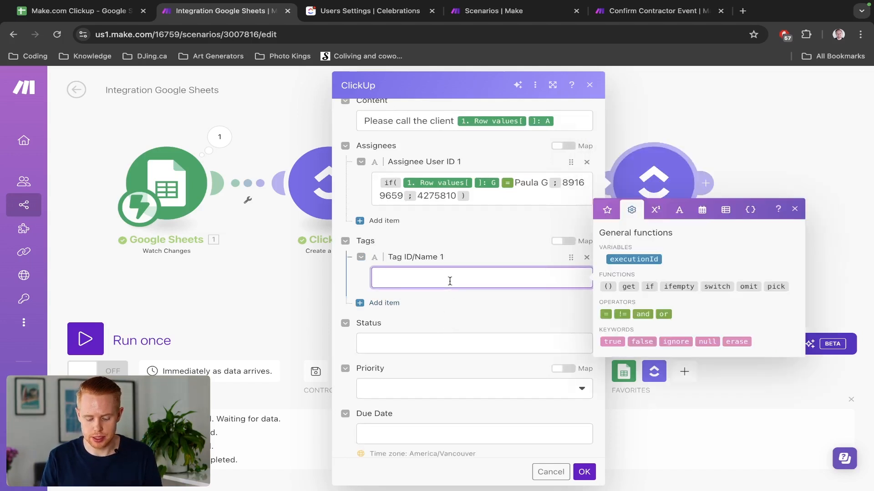
text(event management)
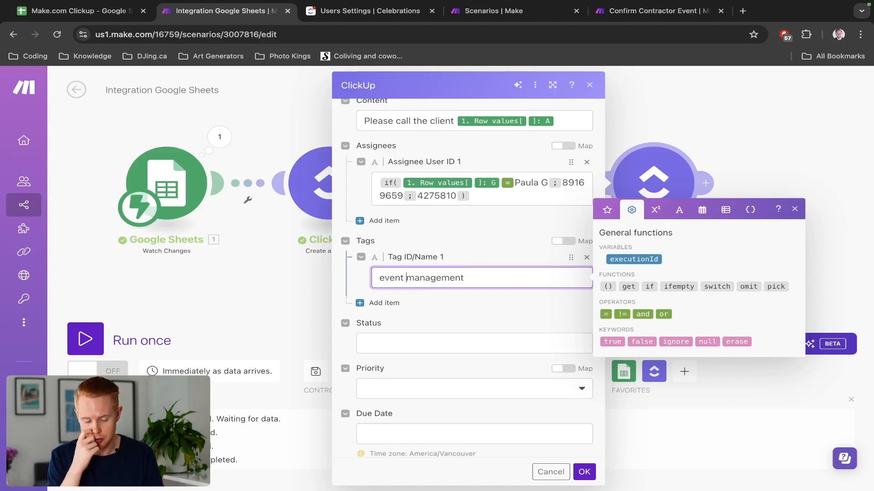
click(406, 343)
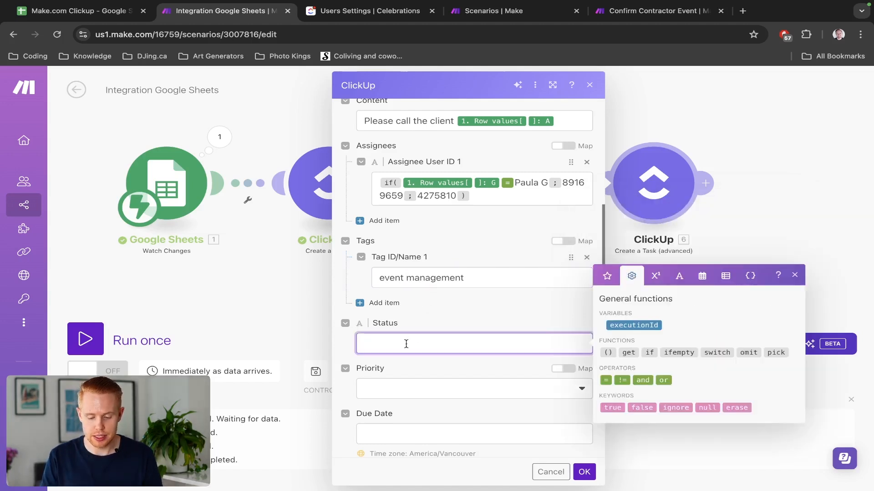
text(to do)
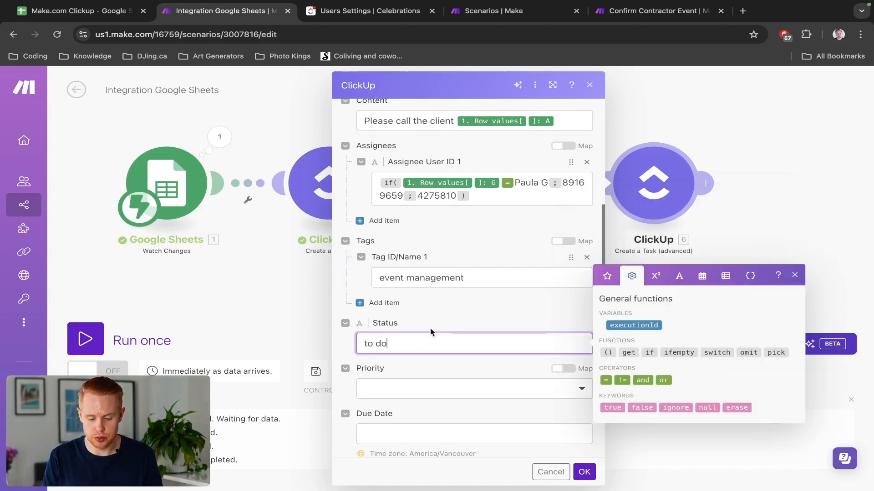
click(440, 286)
triple_click(378, 344)
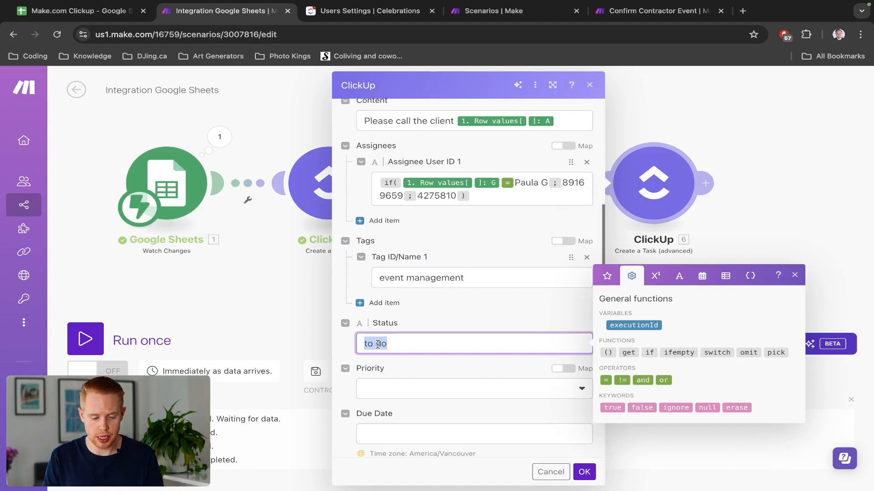
key(ctrl+shift+Tab)
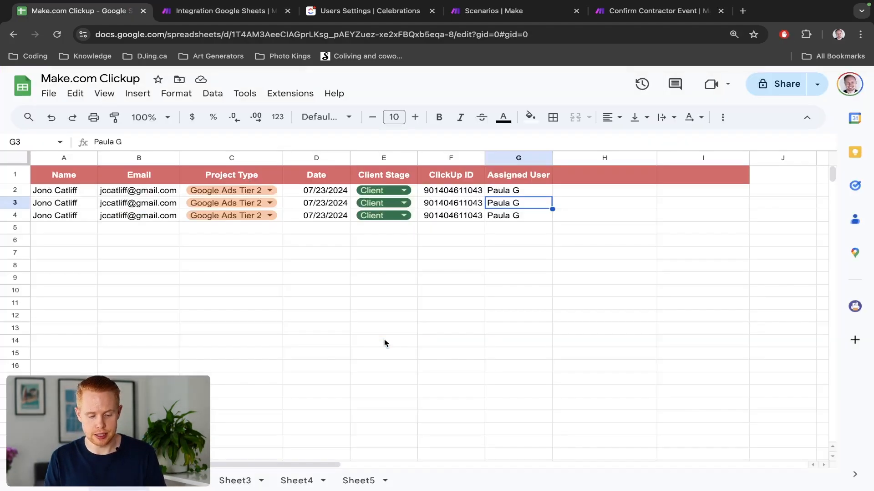
key(ctrl+Tab)
key(ctrl+Tab)
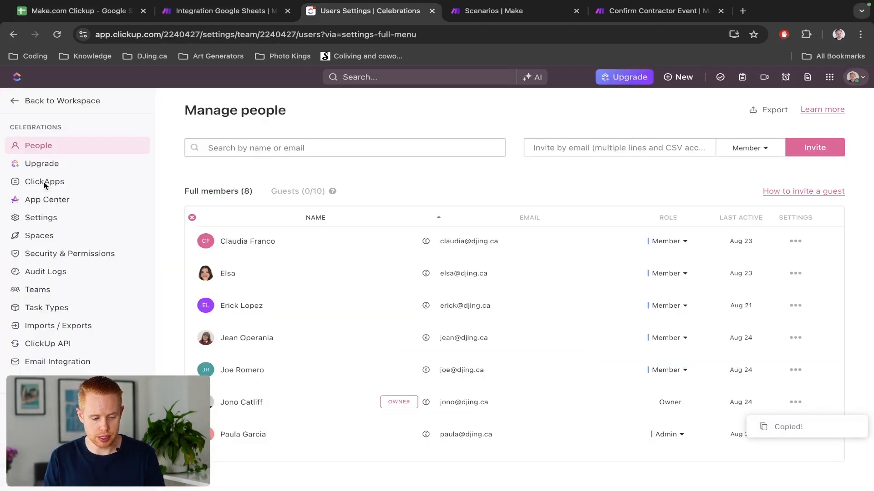
Create a task named 'test' in ClickUp's Test List.
click(13, 104)
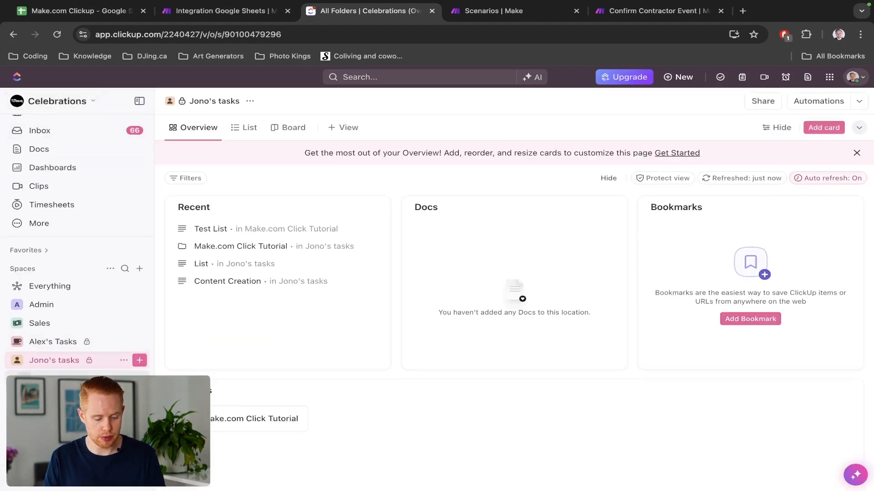
click(54, 397)
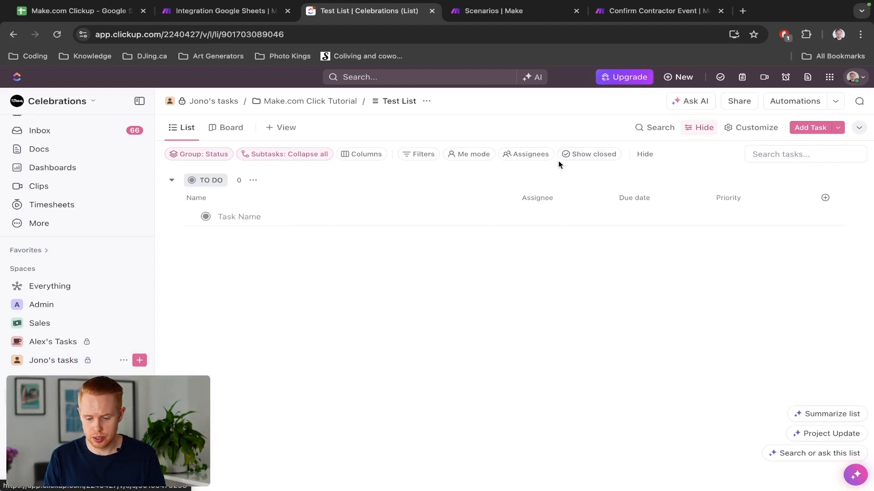
click(806, 129)
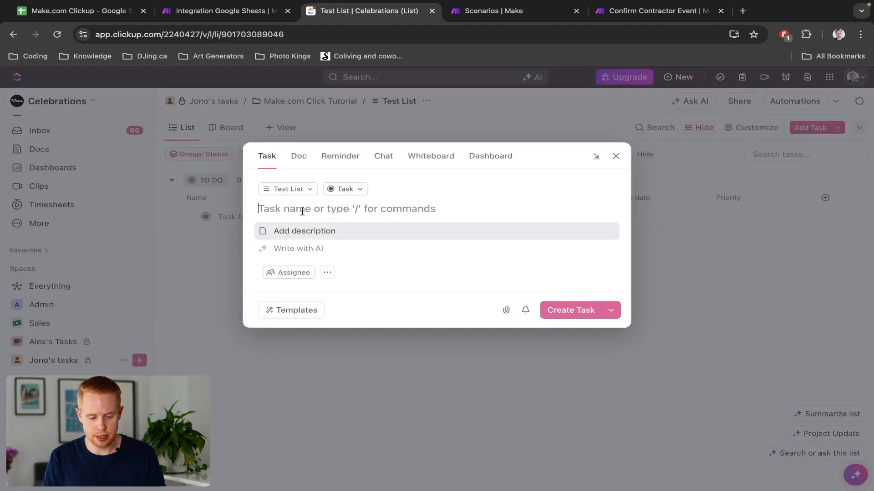
text(test)
click(567, 367)
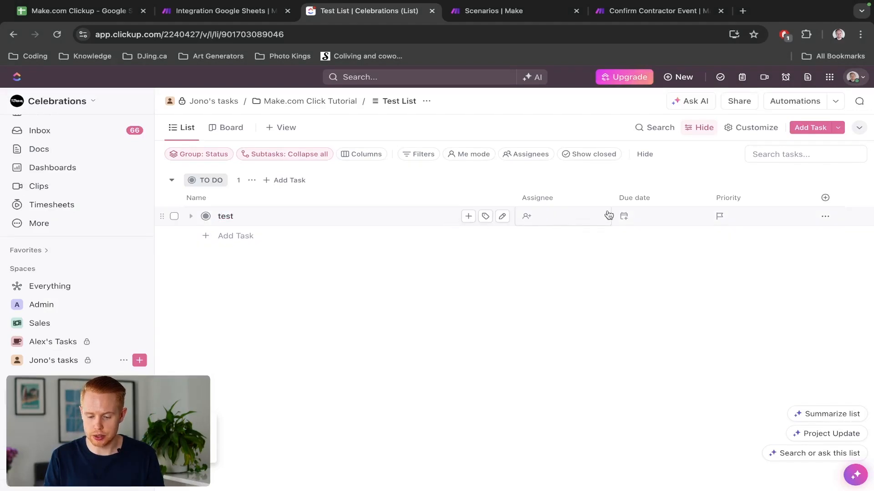
click(825, 217)
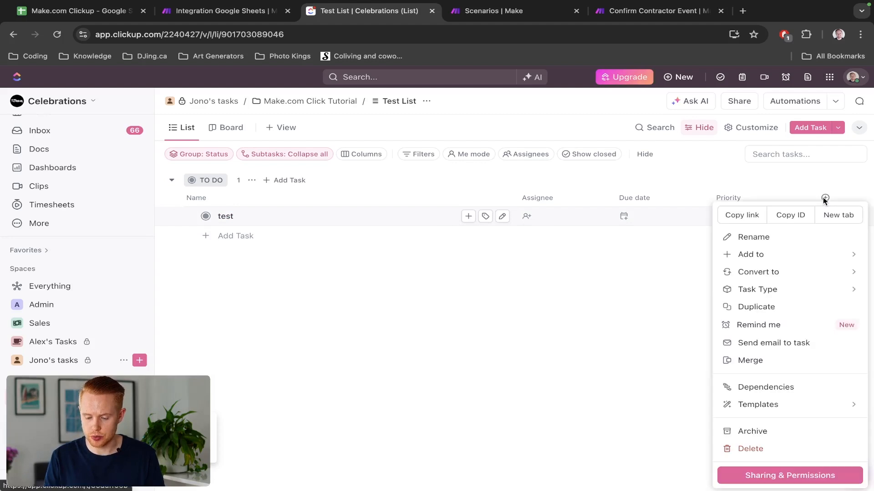
key(Escape)
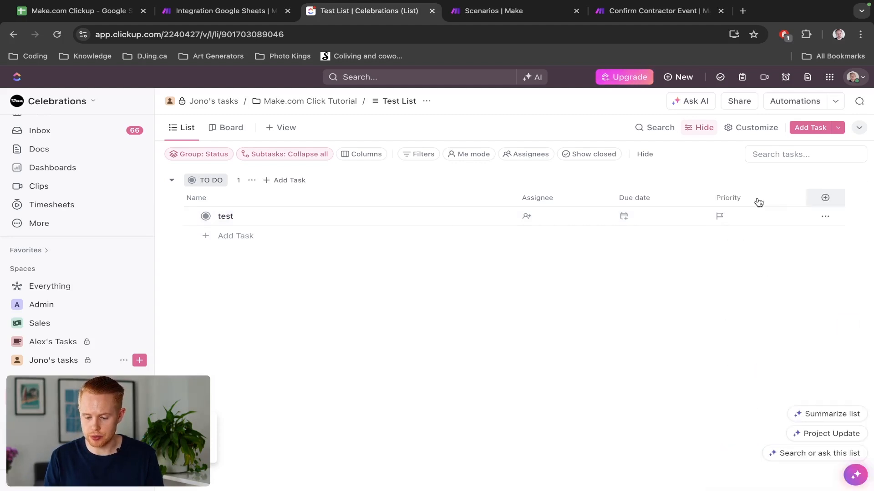
Turn on a Status column and confirm TO DO and COMPLETE are available statuses.
click(825, 198)
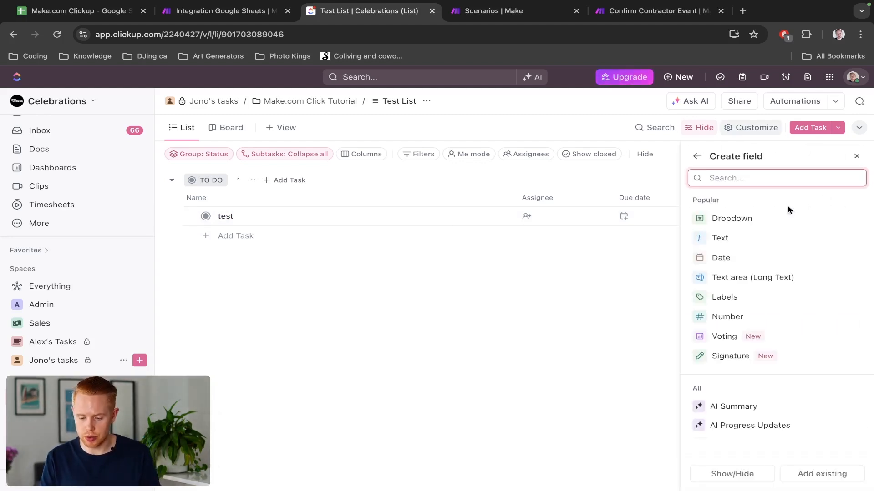
text(status)
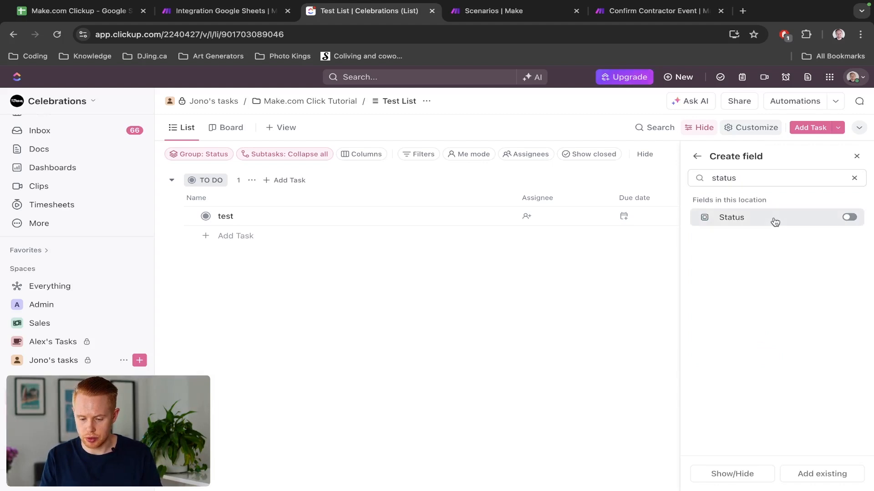
click(775, 220)
click(520, 293)
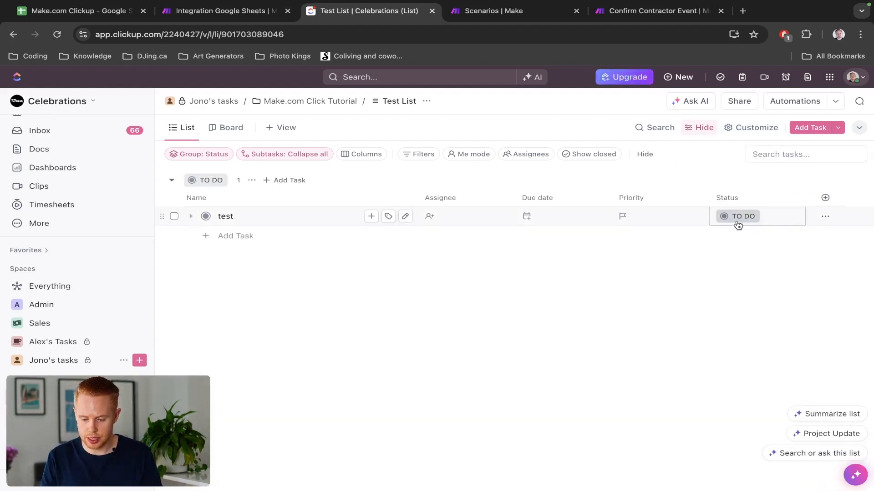
click(727, 216)
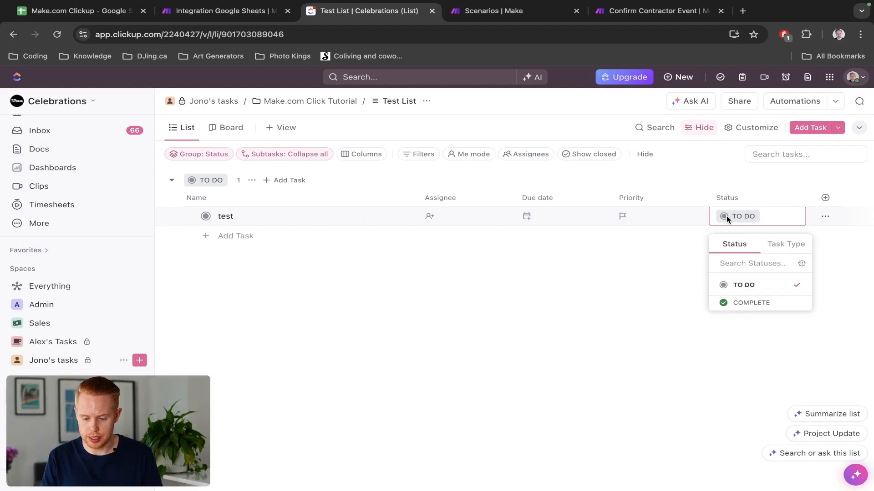
click(734, 290)
Set the ClickUp task's Priority to High.
key(ctrl+shift+Tab)
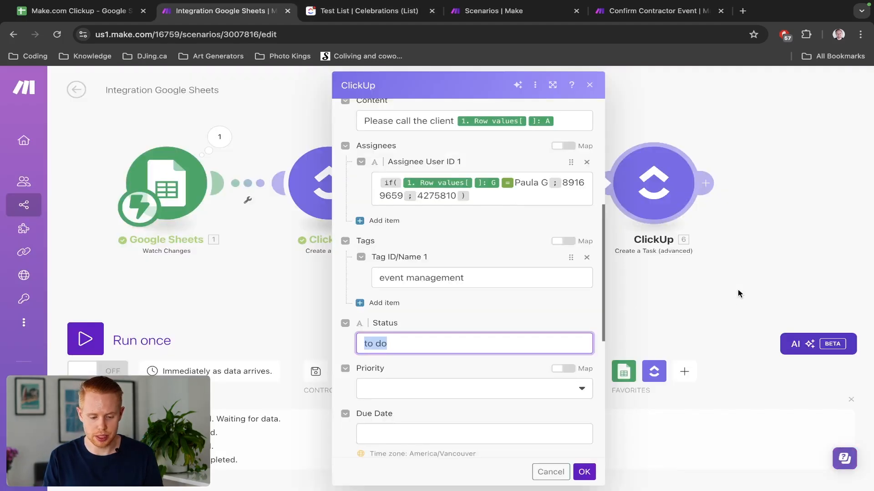
click(450, 392)
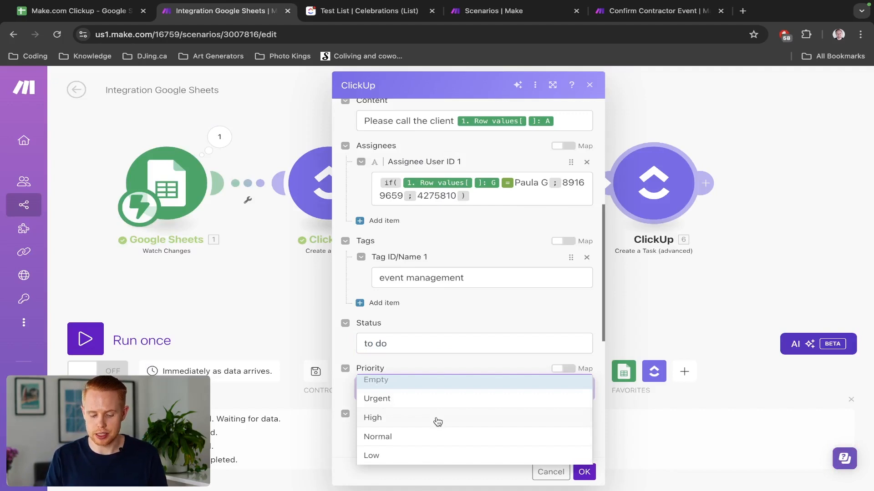
click(438, 418)
scroll(451, 372, down, 5)
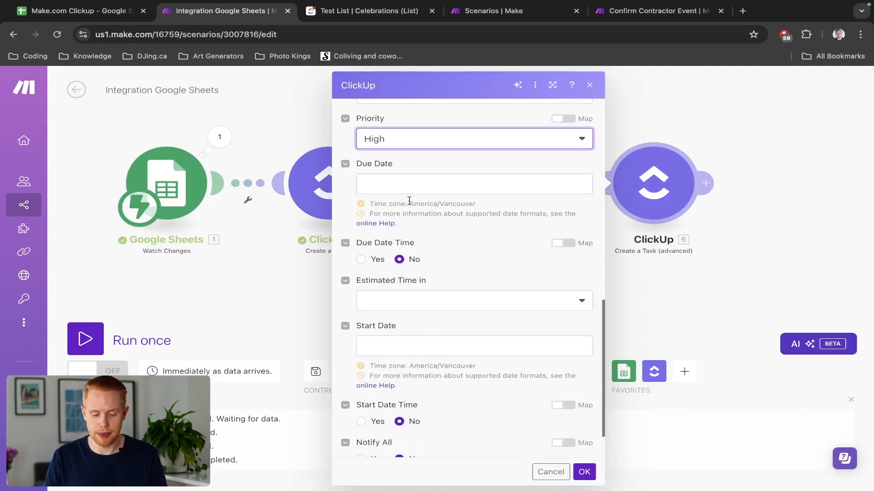
Start filling in Due Date and check the date value in the sheet's cell D2.
click(409, 183)
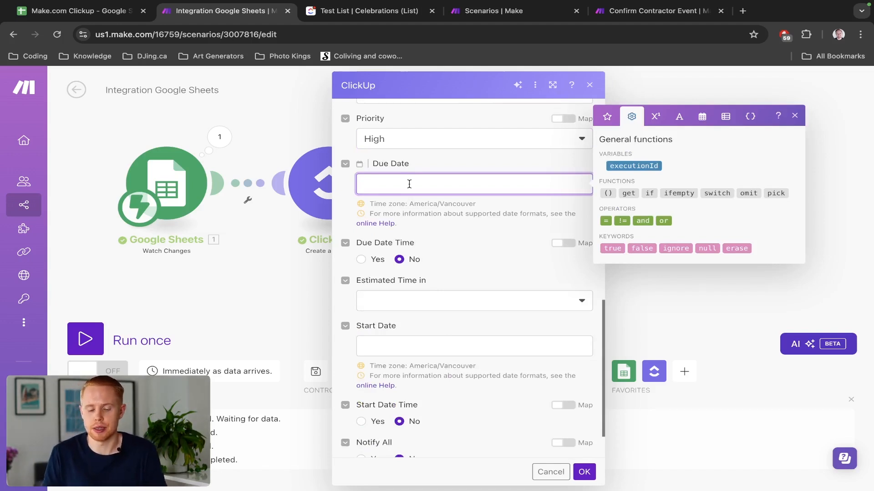
scroll(409, 183, up, 2)
scroll(409, 187, up, 10)
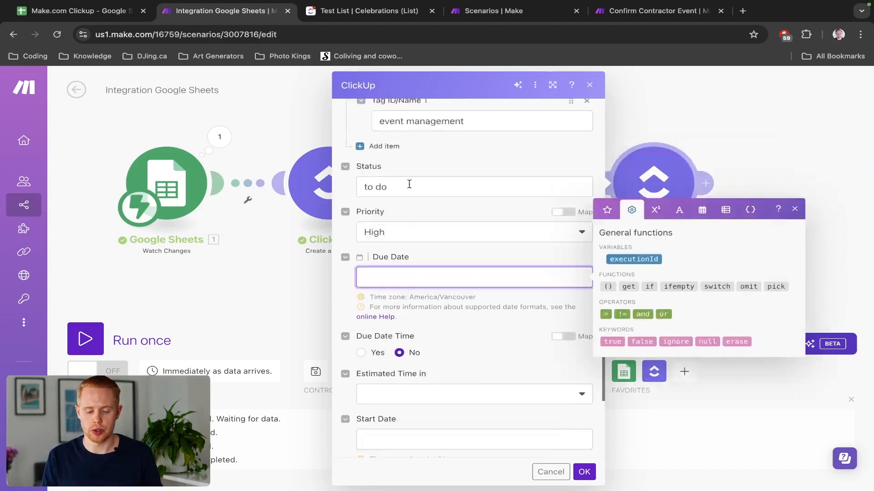
scroll(409, 184, up, 3)
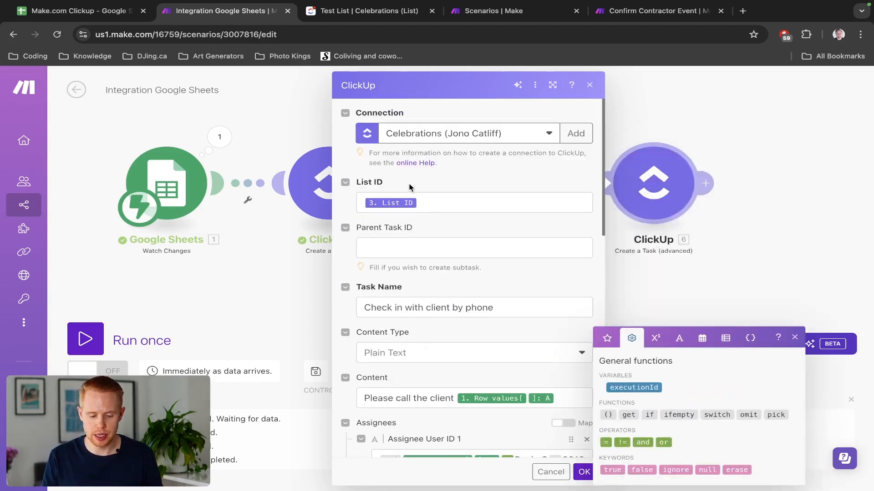
scroll(409, 187, down, 4)
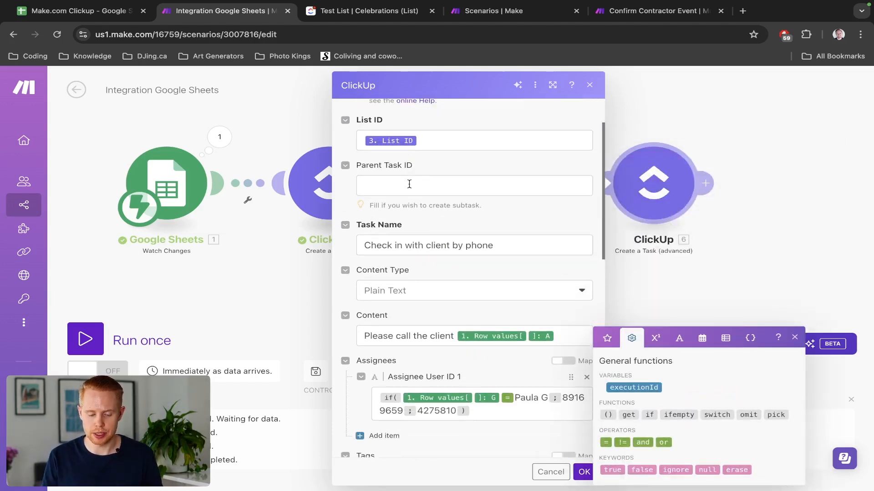
scroll(409, 184, down, 10)
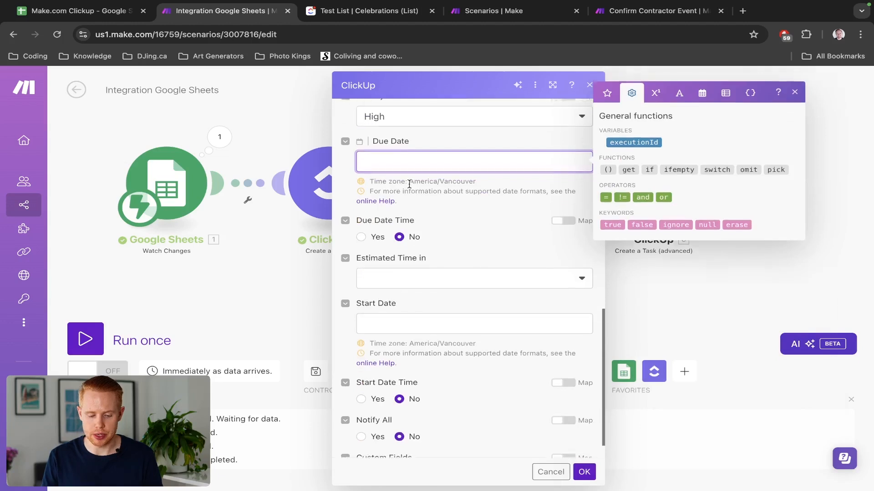
scroll(409, 187, up, 4)
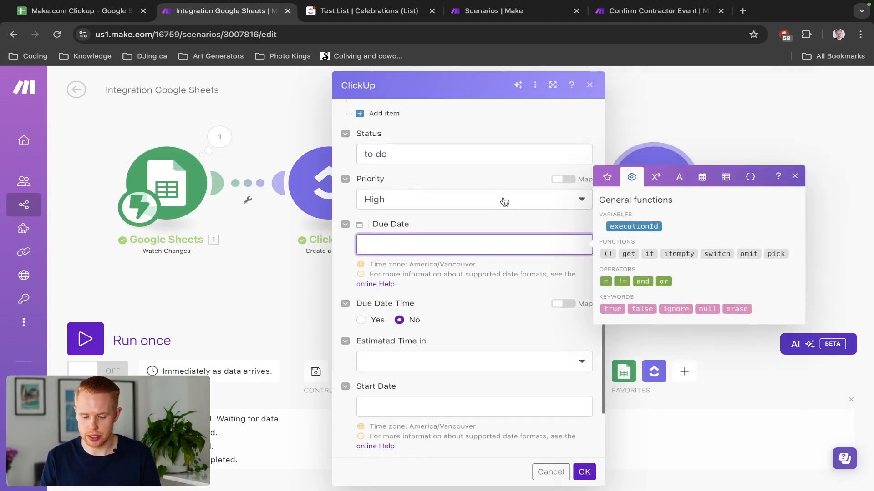
key(ctrl+shift+Tab)
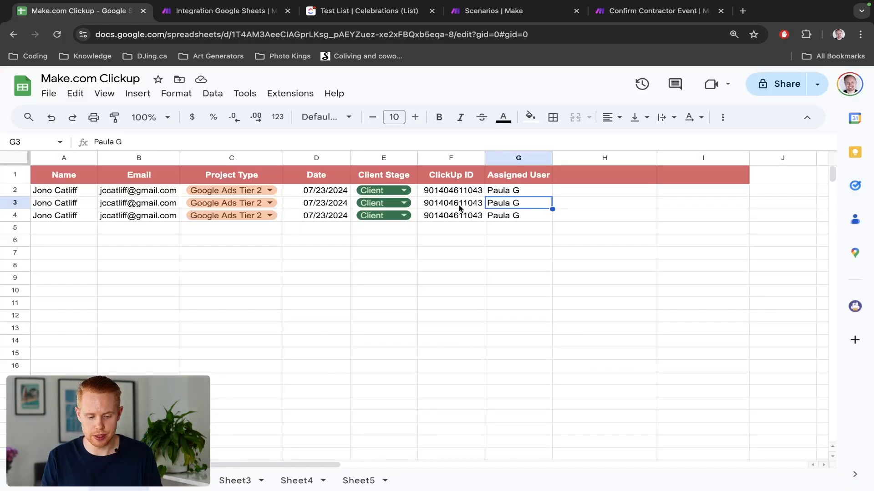
click(301, 195)
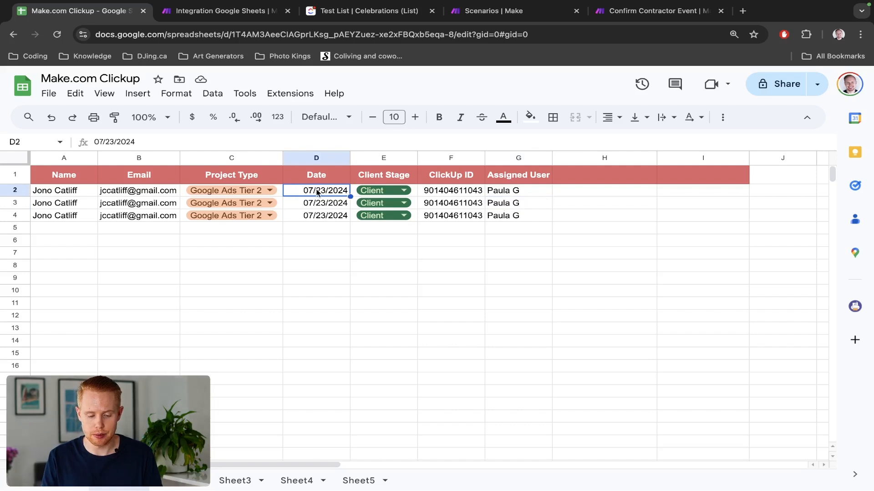
key(ctrl+Tab)
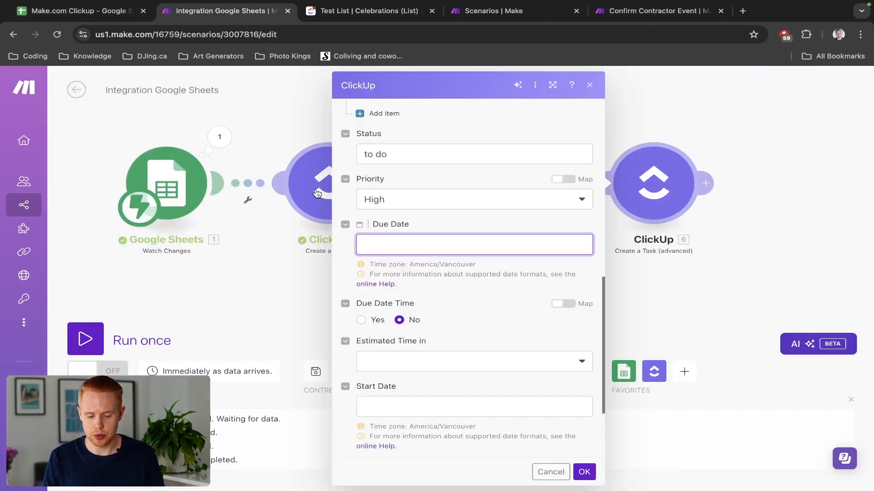
click(391, 247)
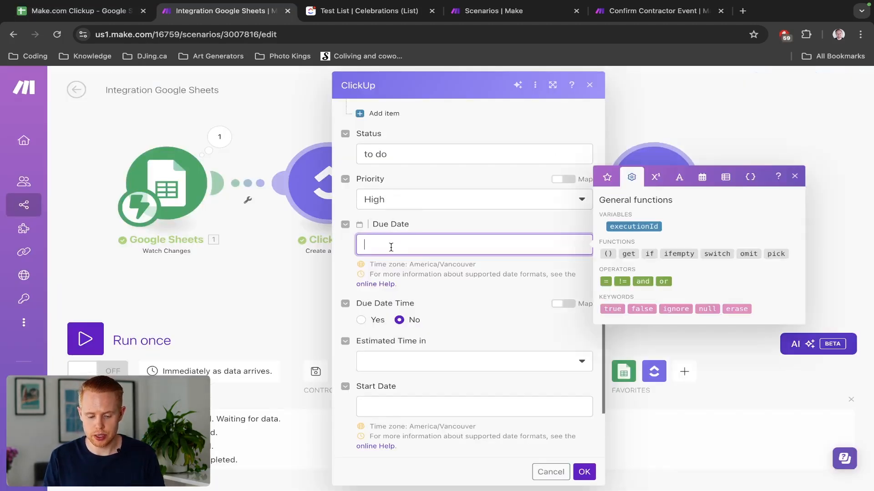
Map the sheet's Row values D date into the task's Due Date and bring up the Date and time functions.
click(607, 177)
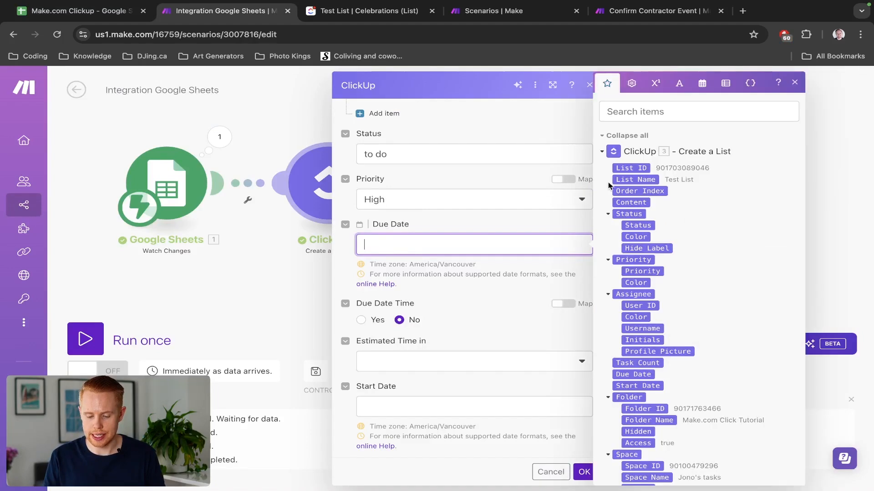
scroll(642, 299, down, 5)
scroll(642, 299, down, 10)
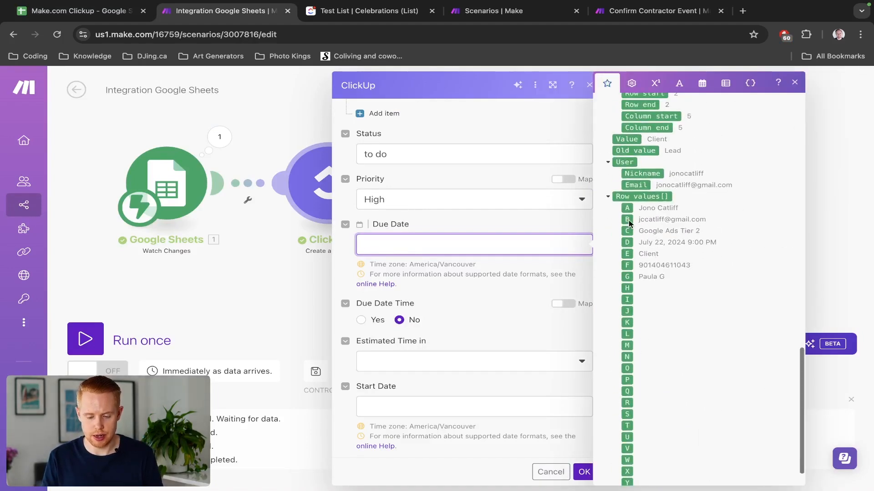
click(627, 244)
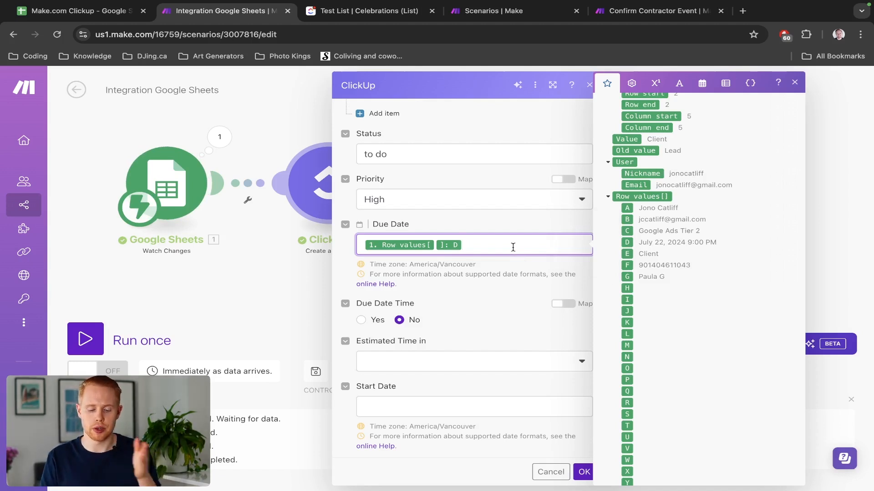
click(702, 84)
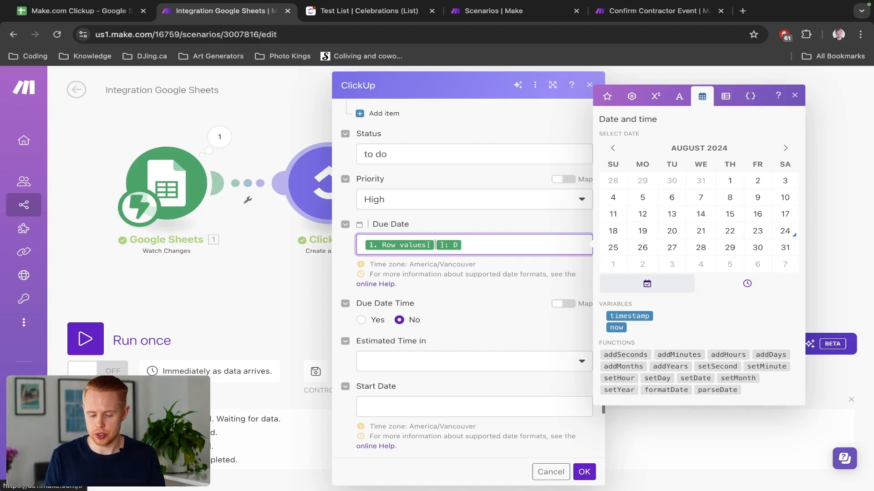
Insert addDays into Due Date and cut the column D value out of the field.
click(758, 357)
mouse_move(738, 357)
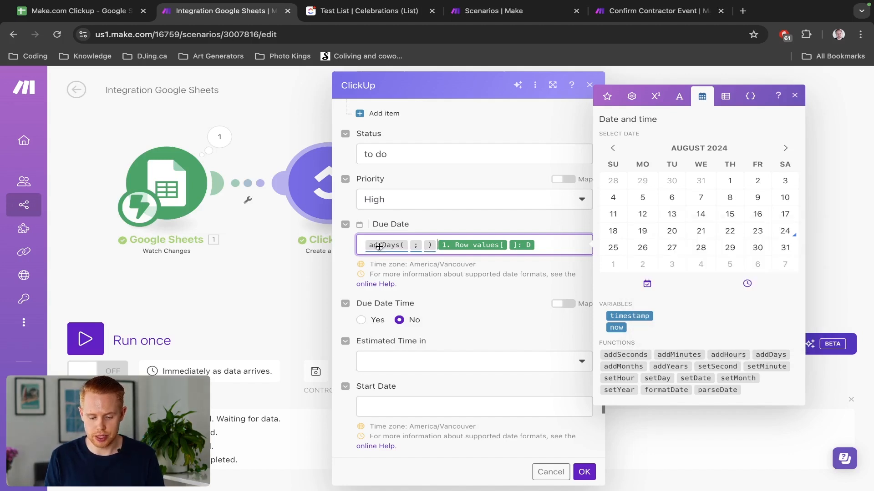
mouse_move(378, 245)
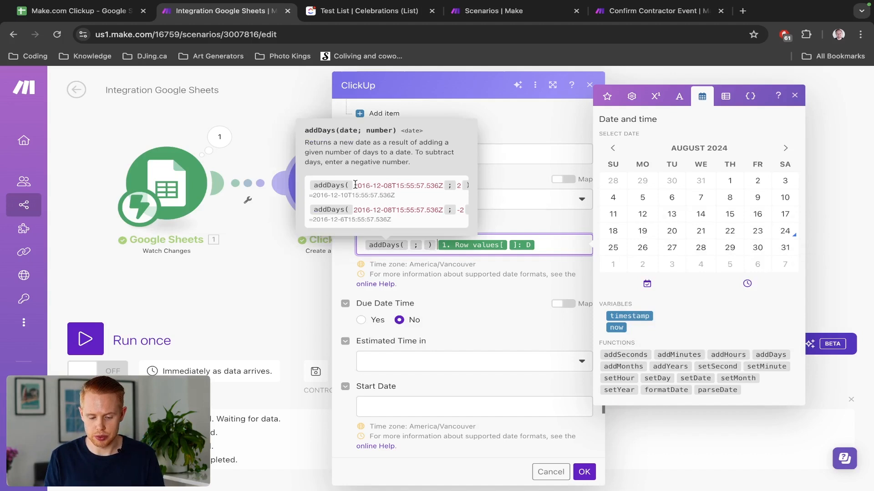
click(424, 247)
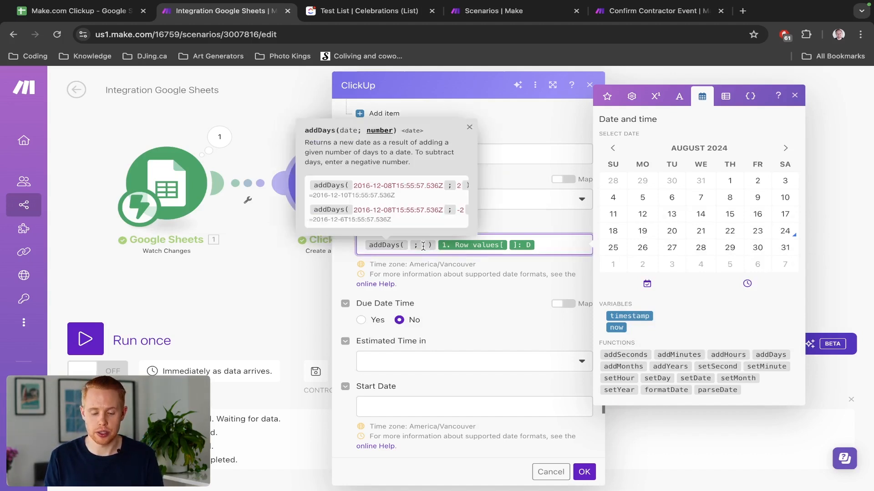
key(Right)
key(shift+super+Right)
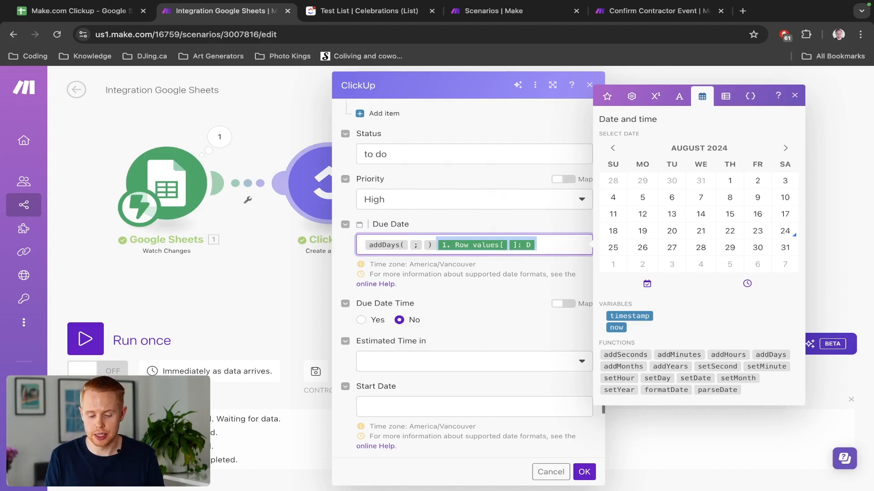
key(super+x)
key(Left)
key(Left)
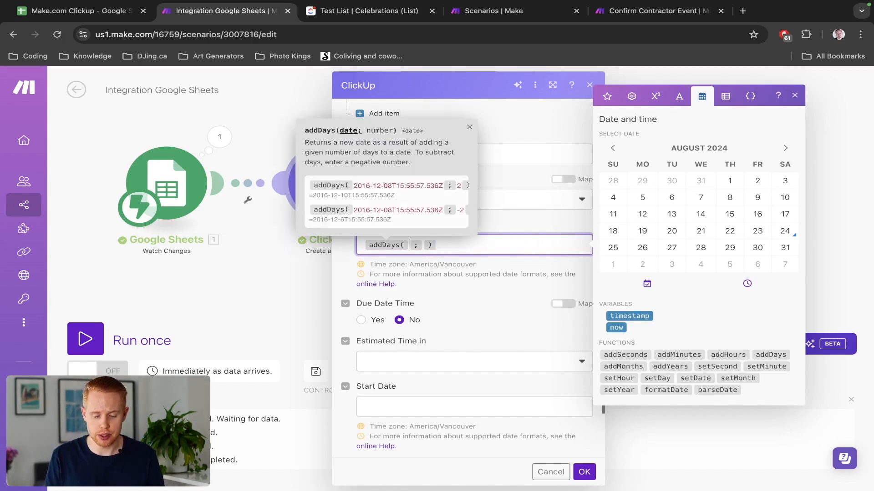
Use column D as addDays' date with -14 days, making the due date two weeks earlier.
key(super+v)
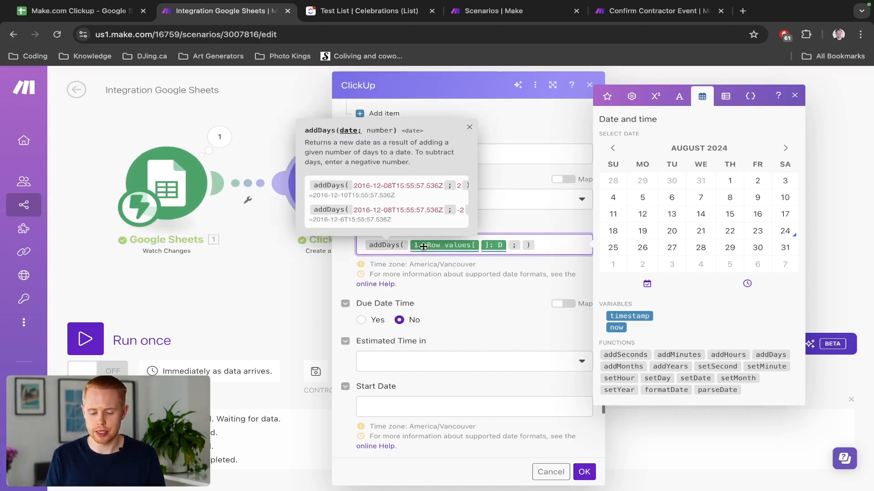
key(Right)
text(-14)
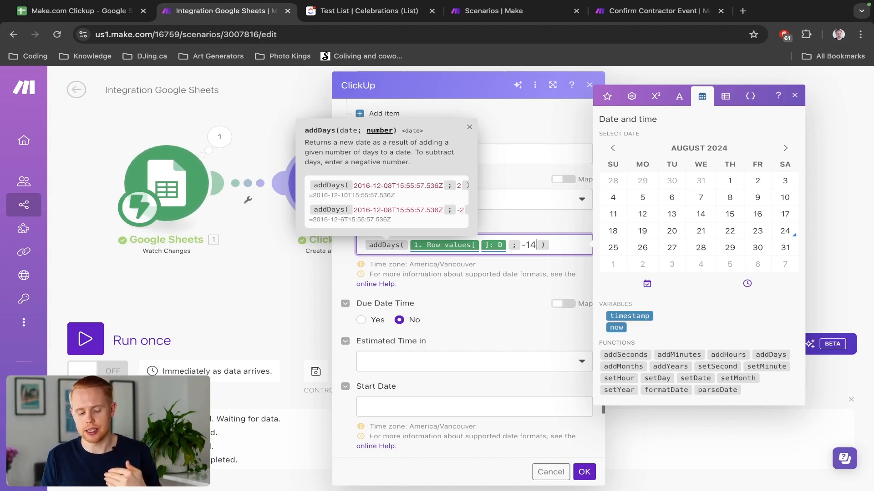
click(439, 290)
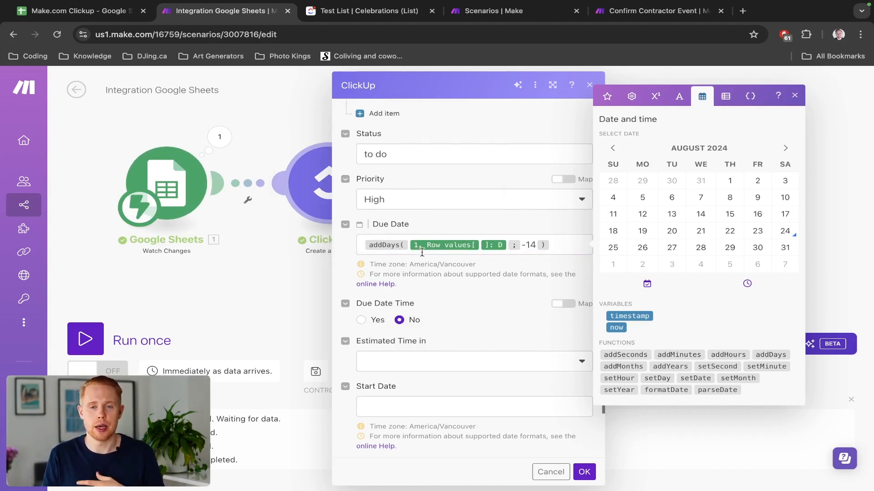
scroll(414, 274, down, 2)
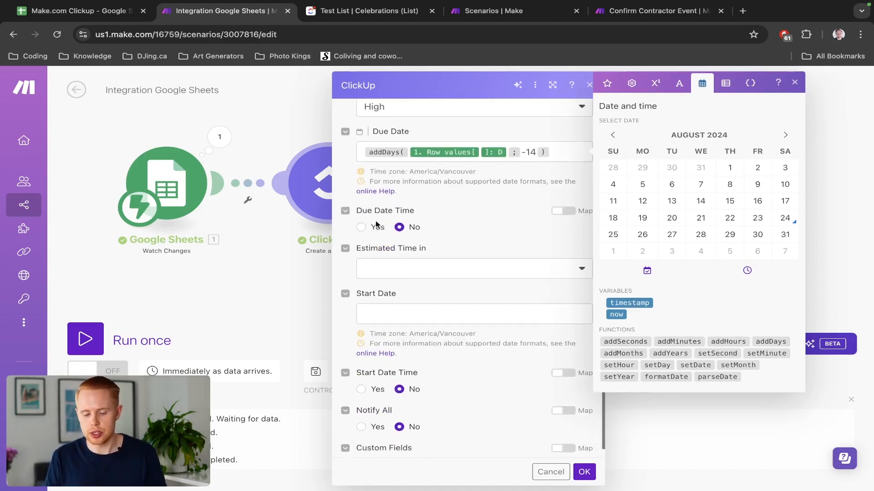
scroll(379, 227, down, 1)
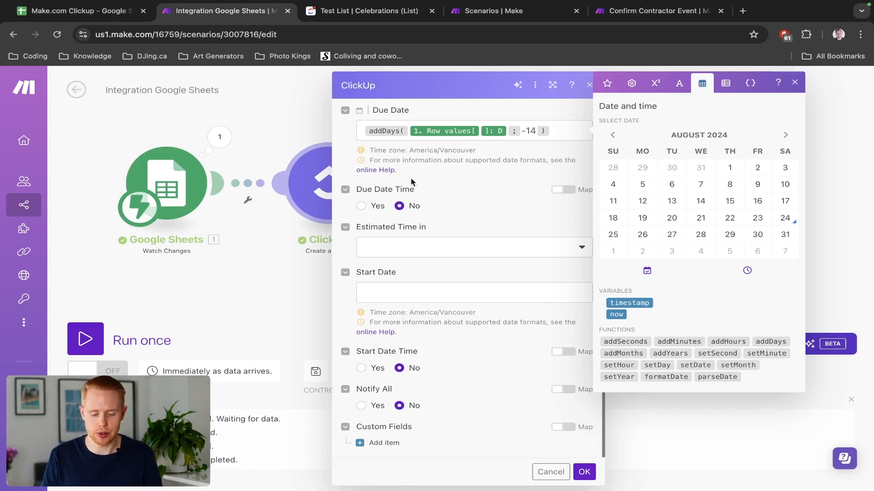
Set the estimated time to 15 minutes and confirm the Create a Task settings.
click(403, 251)
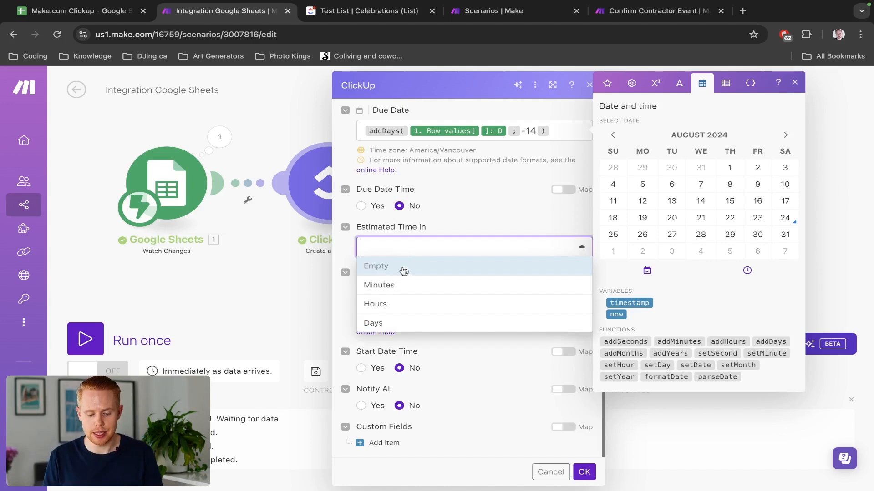
click(403, 285)
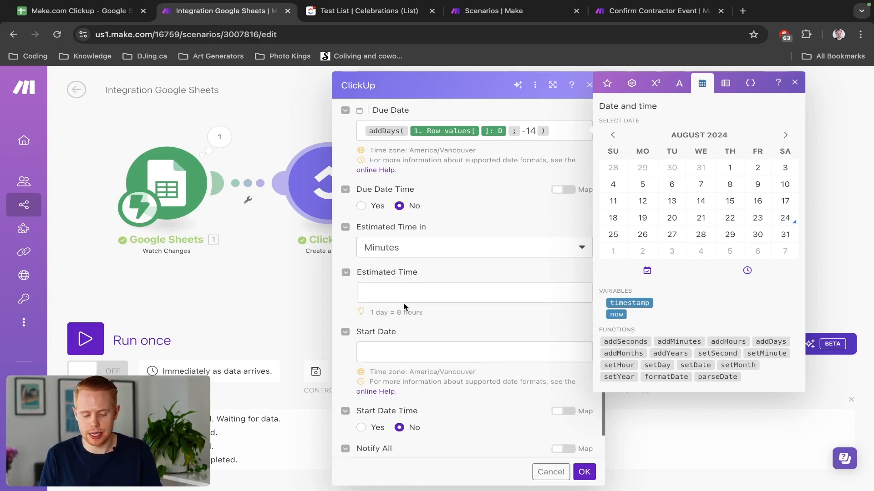
click(397, 293)
click(399, 322)
scroll(400, 322, down, 3)
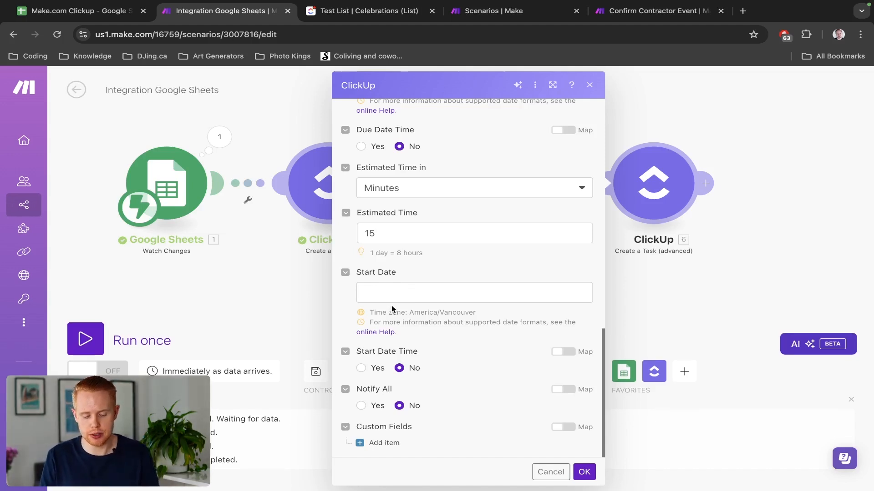
click(575, 469)
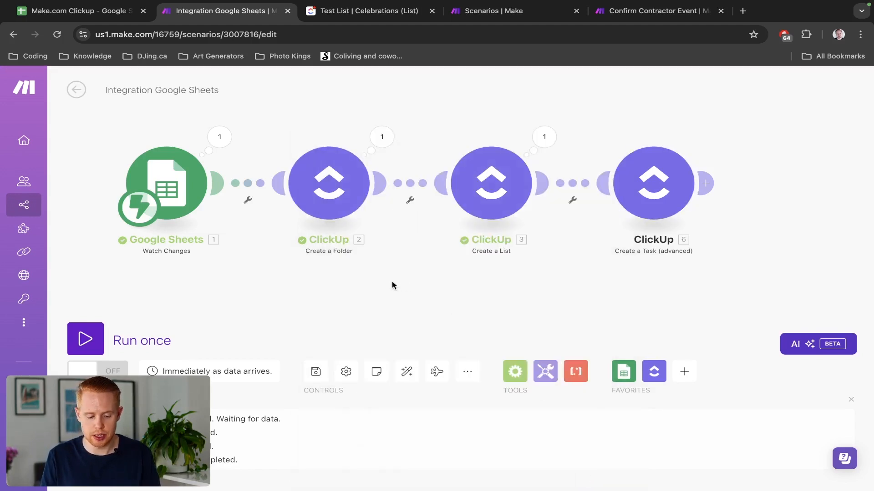
Save the scenario and start a single run that waits for new sheet data.
click(315, 371)
key(ctrl+1)
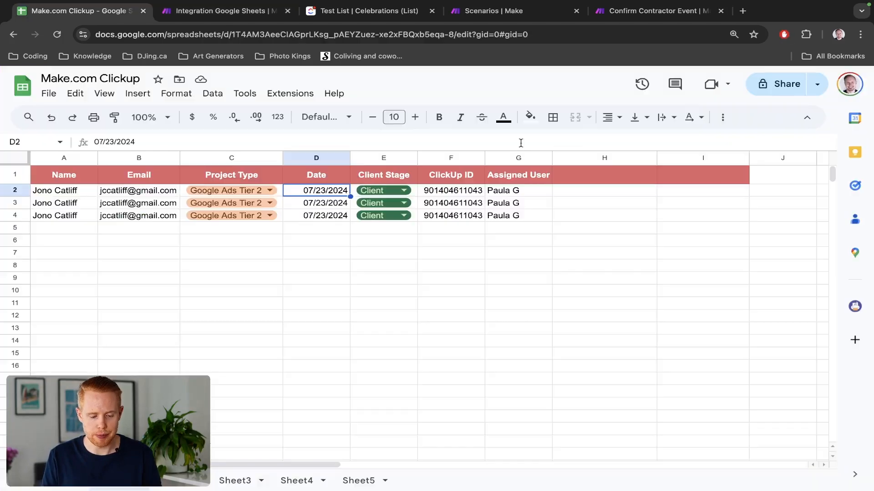
click(370, 195)
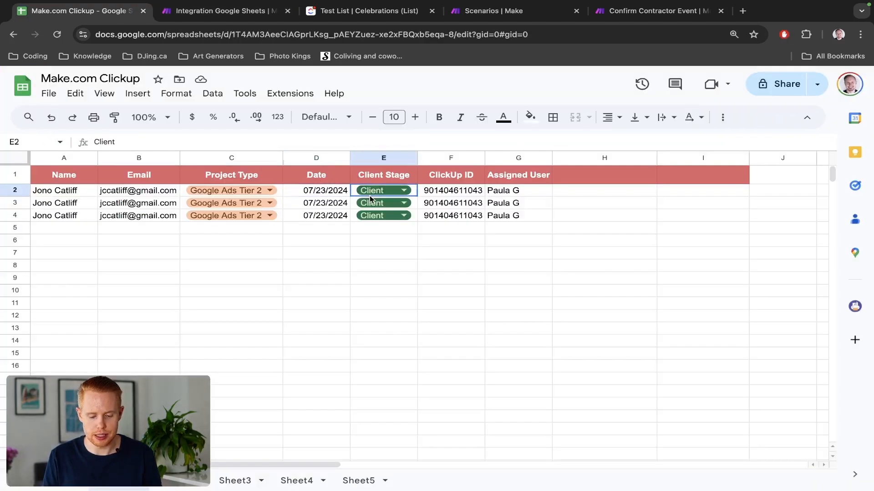
key(ctrl+2)
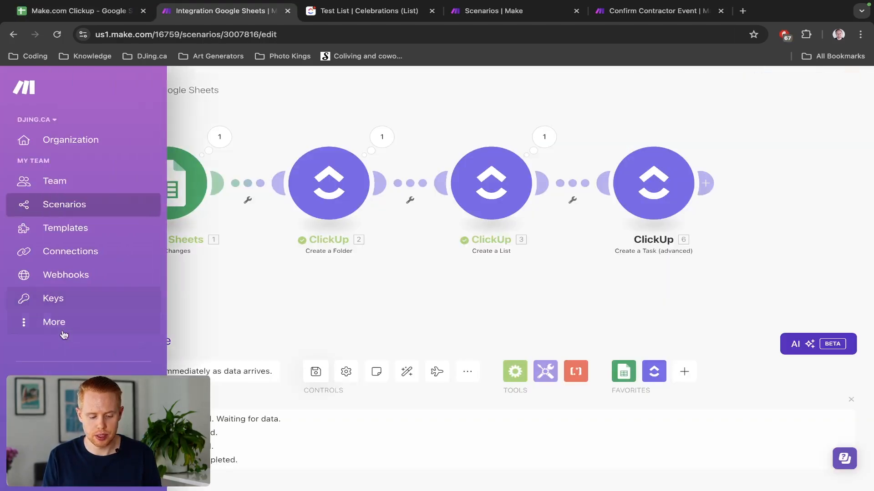
click(85, 339)
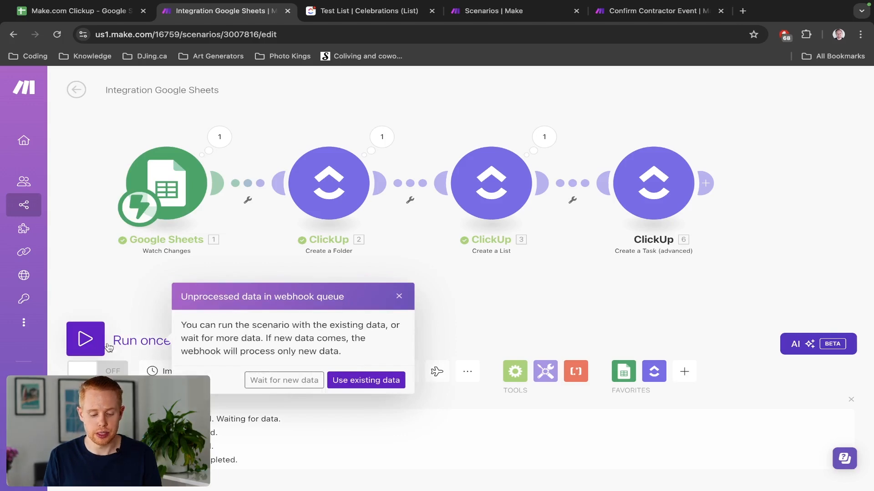
click(283, 380)
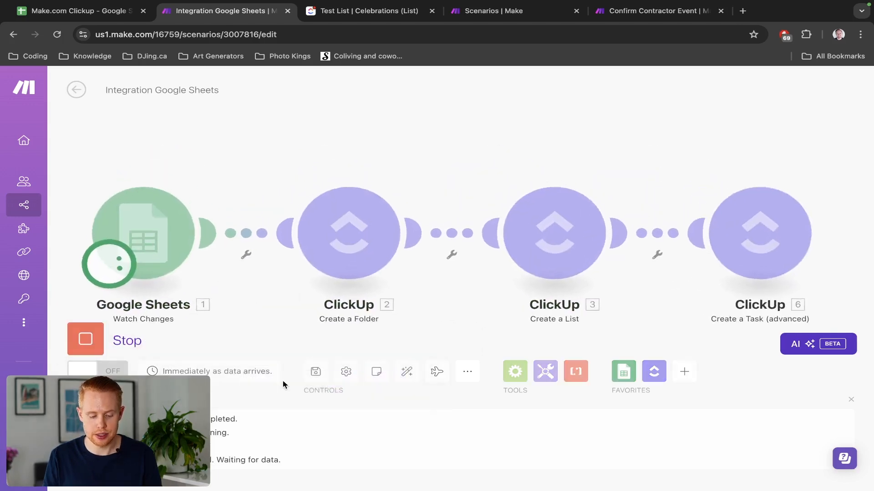
Change cell E2's Client Stage to Lead, then open the failed Create a Folder step's results.
key(ctrl+1)
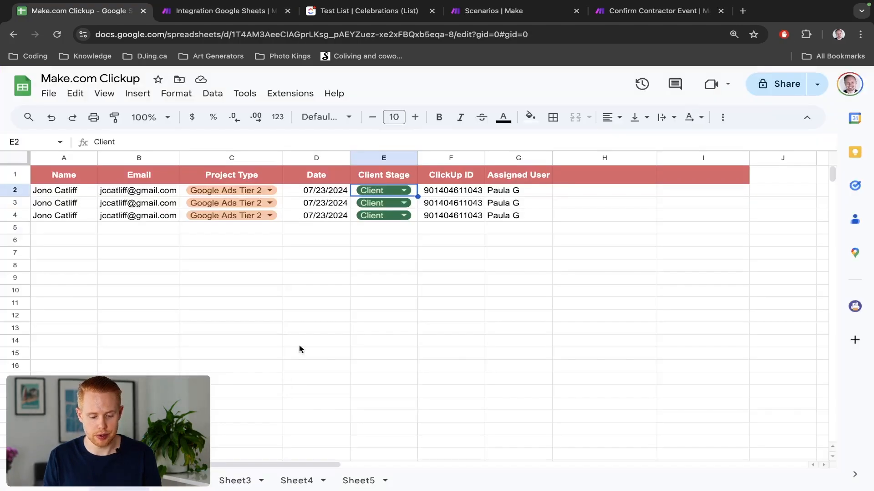
click(402, 191)
click(394, 227)
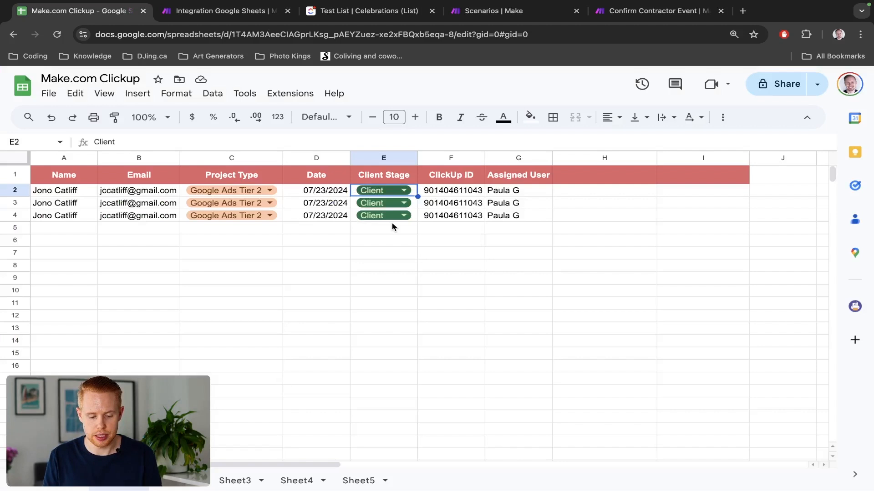
click(390, 192)
click(368, 259)
key(ctrl+2)
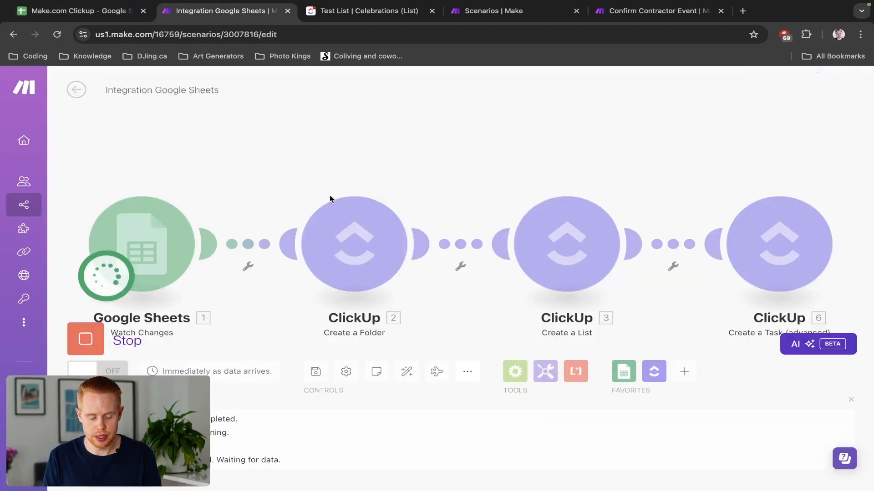
drag(268, 164, 250, 143)
scroll(279, 174, down, 2)
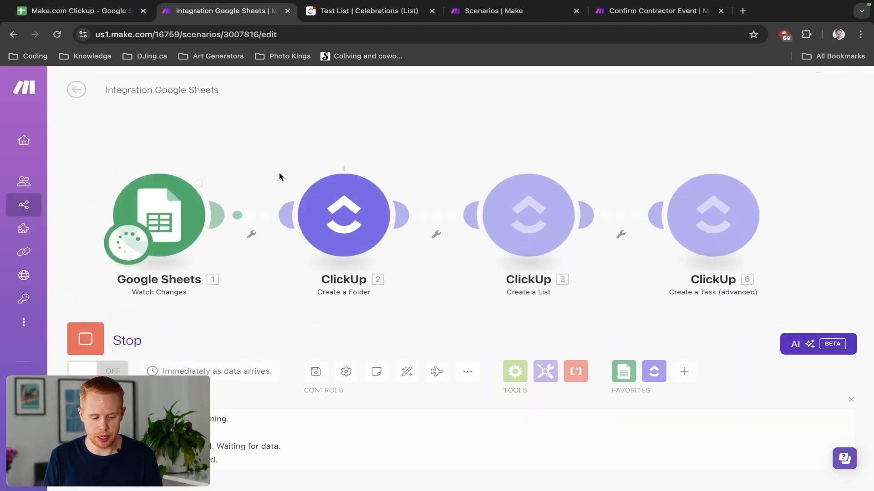
click(389, 165)
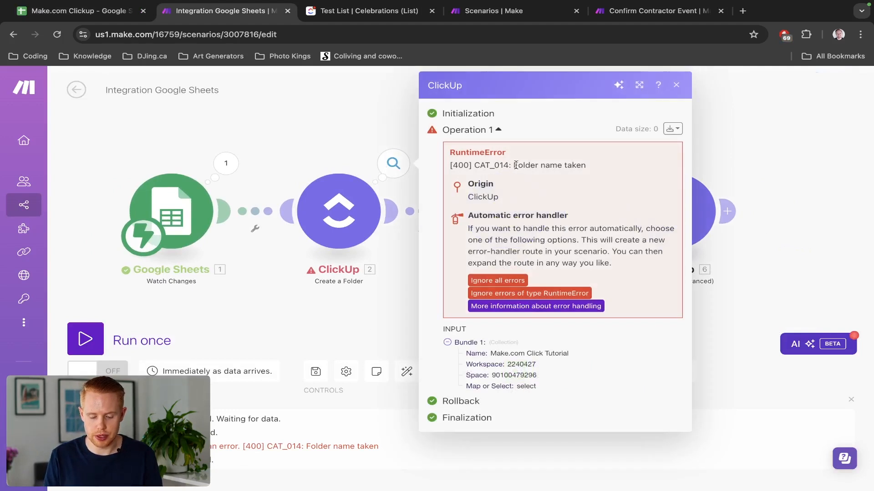
After the 'Folder name taken' error, prefix the folder Name with Row values A and confirm.
drag(515, 165, 591, 170)
click(279, 135)
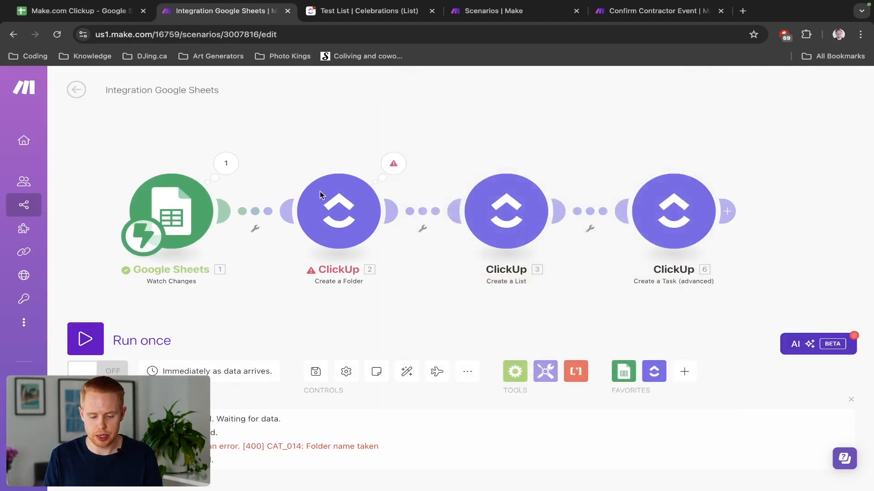
click(343, 217)
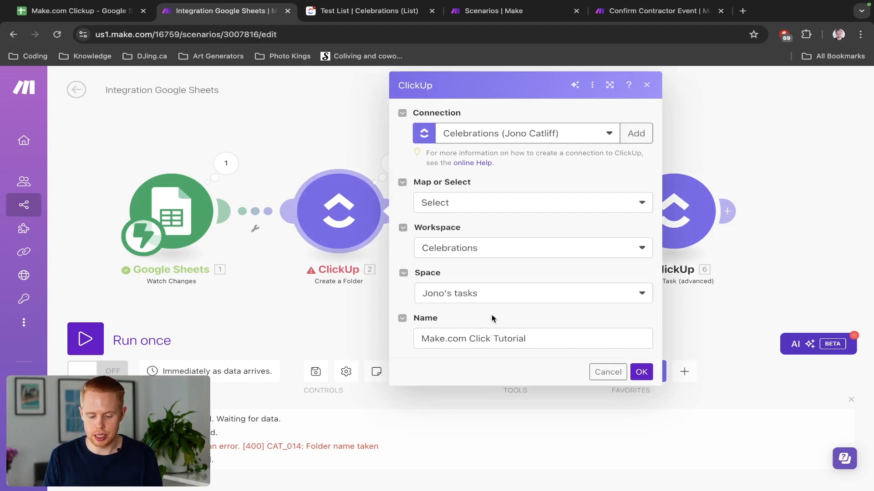
click(528, 338)
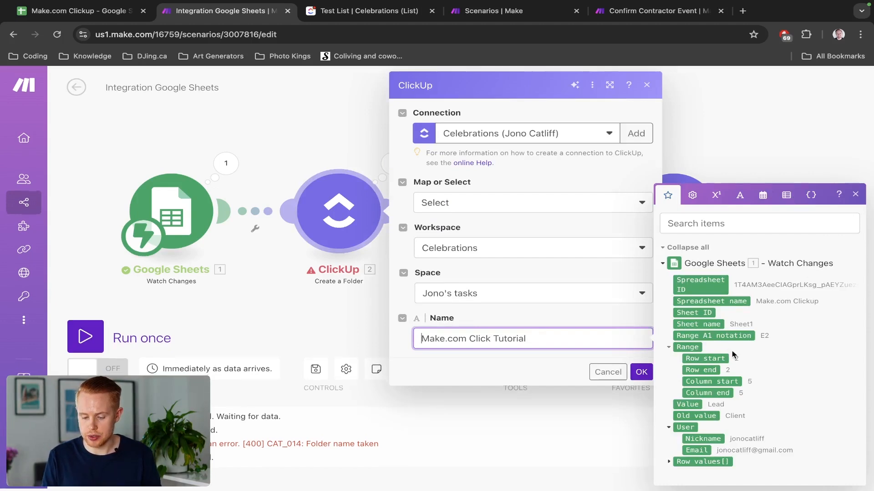
click(669, 463)
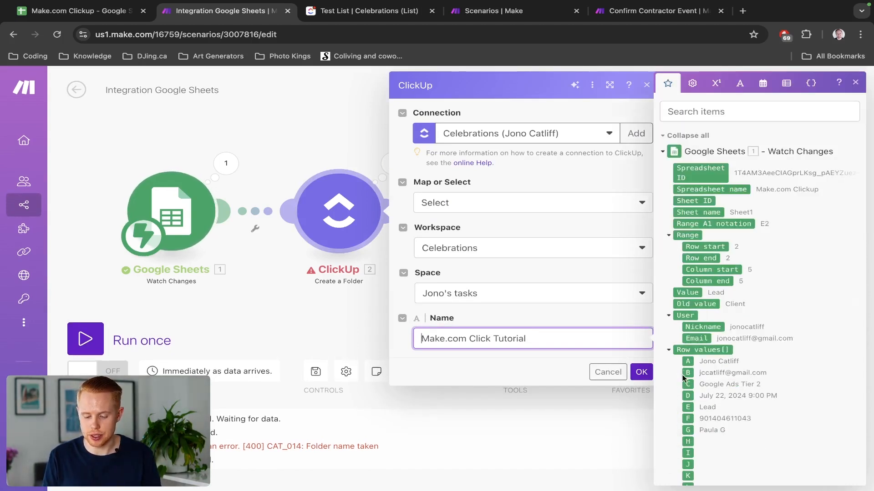
click(688, 361)
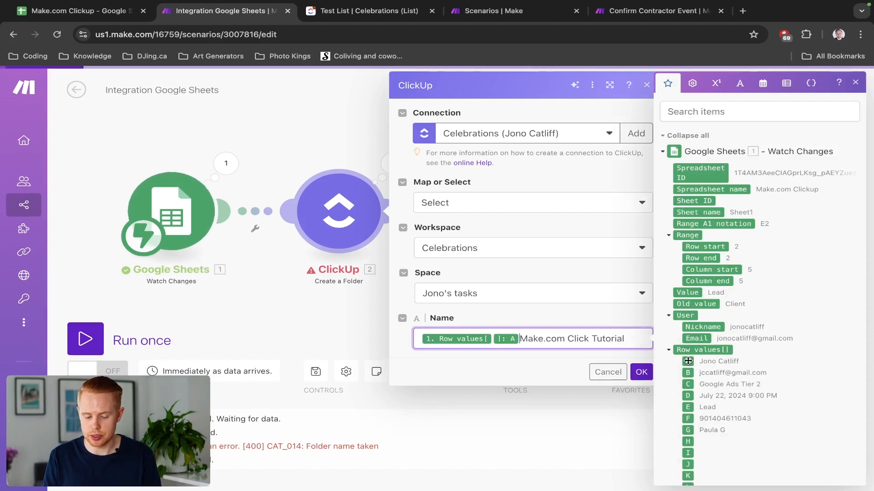
click(641, 372)
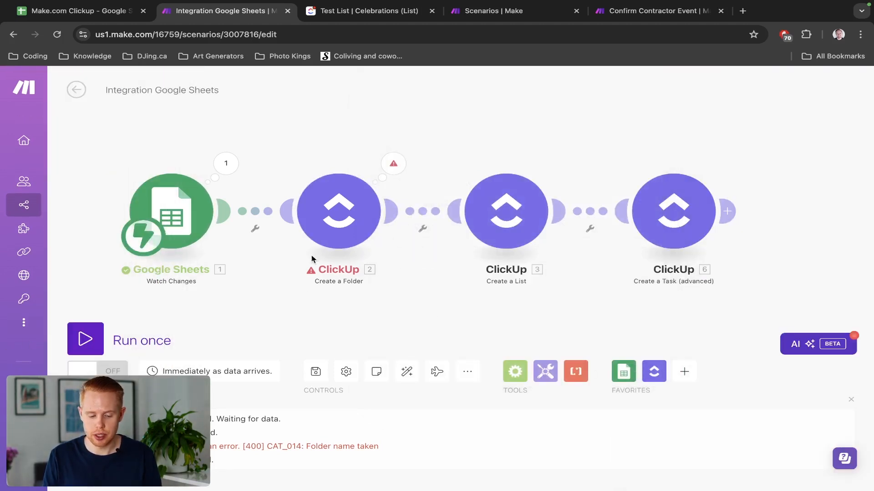
Review the Create a List settings, then run the scenario once waiting for new data.
click(523, 242)
click(313, 142)
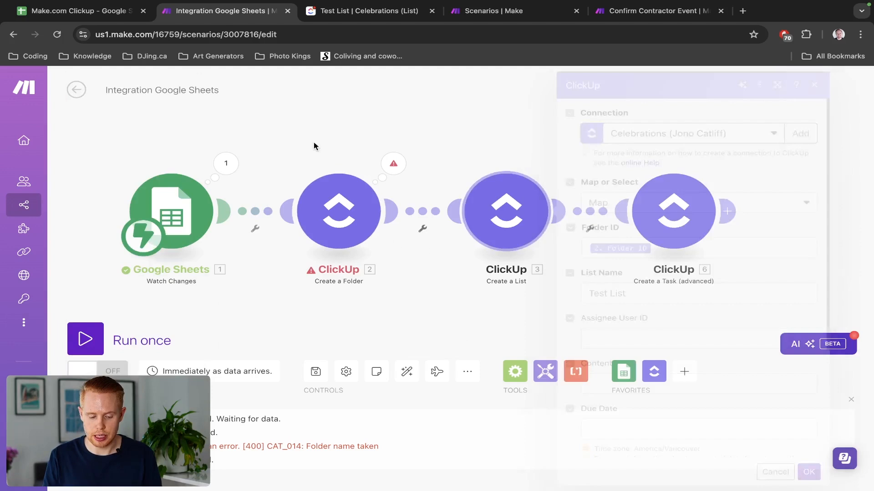
click(96, 342)
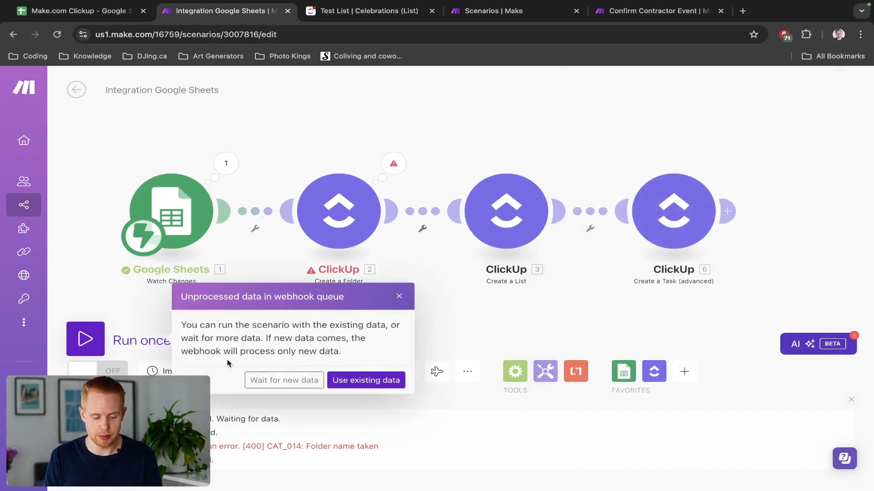
click(310, 386)
Change row 2's Client Stage from Lead to Client, then check the results in ClickUp.
key(ctrl+1)
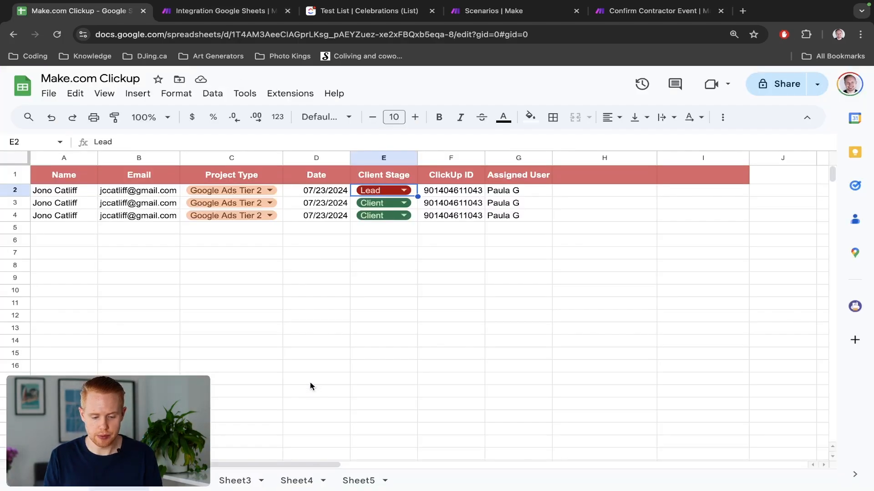
click(364, 190)
click(377, 232)
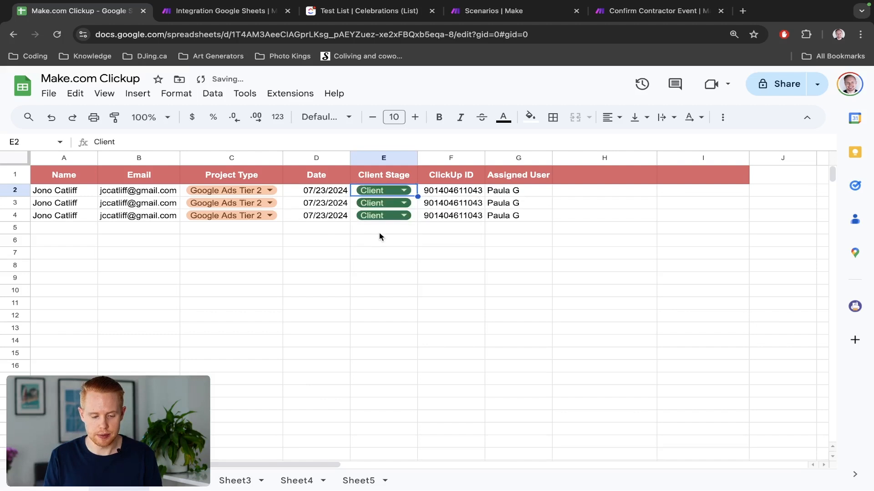
key(ctrl+2)
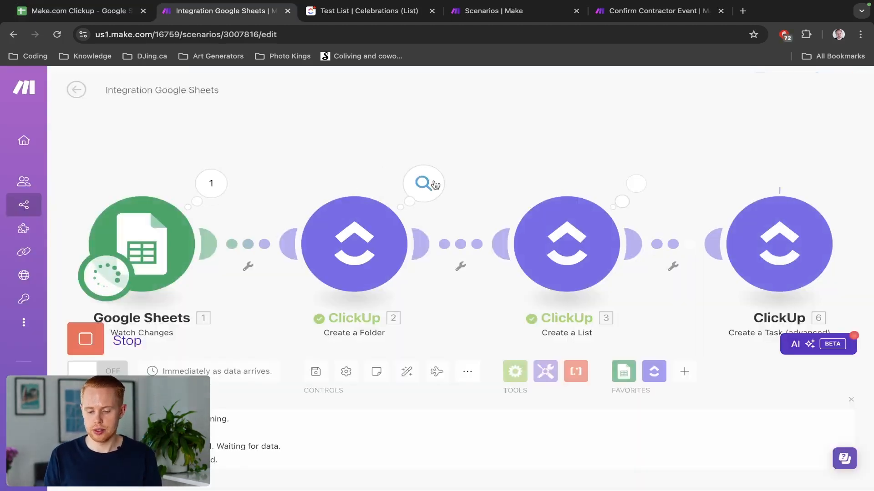
key(ctrl+3)
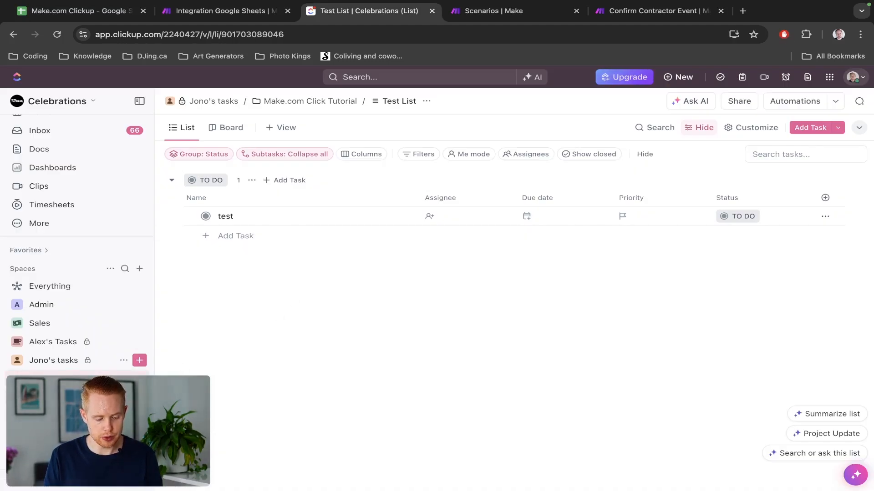
Open the new client folder's Test List and inspect the 'Check in with client by phone' task.
scroll(86, 319, down, 2)
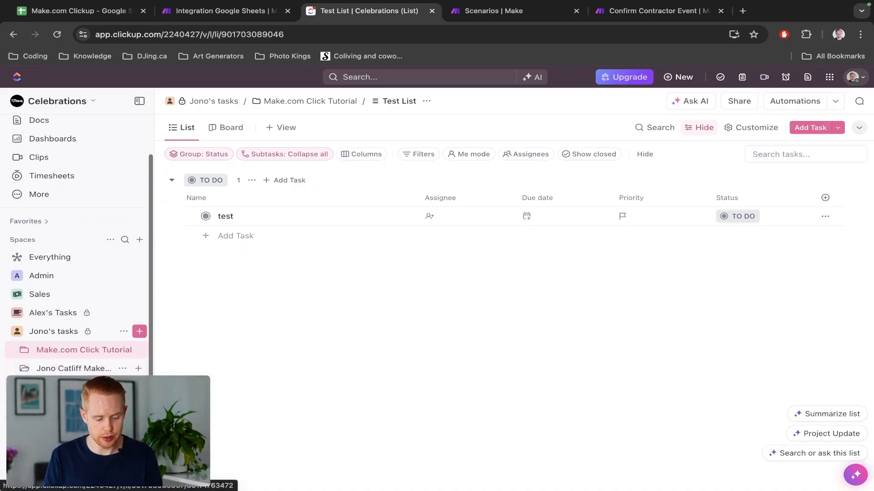
click(82, 365)
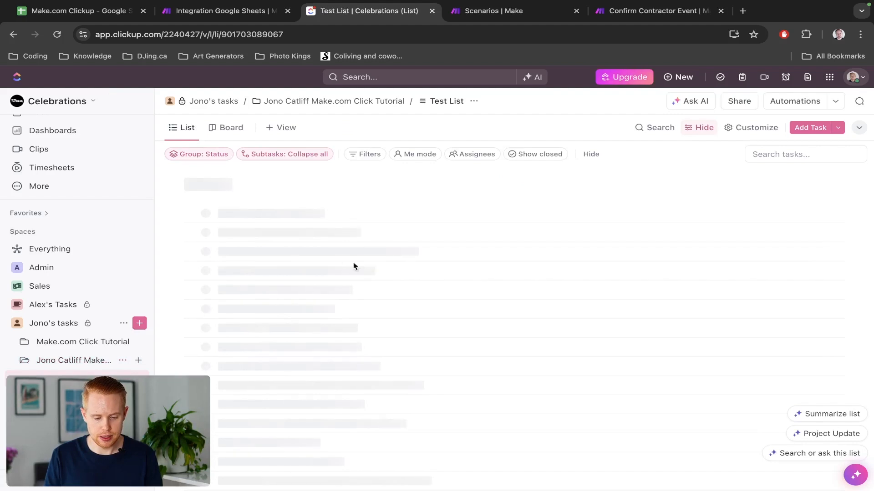
key(ctrl+shift+Tab)
key(ctrl+Tab)
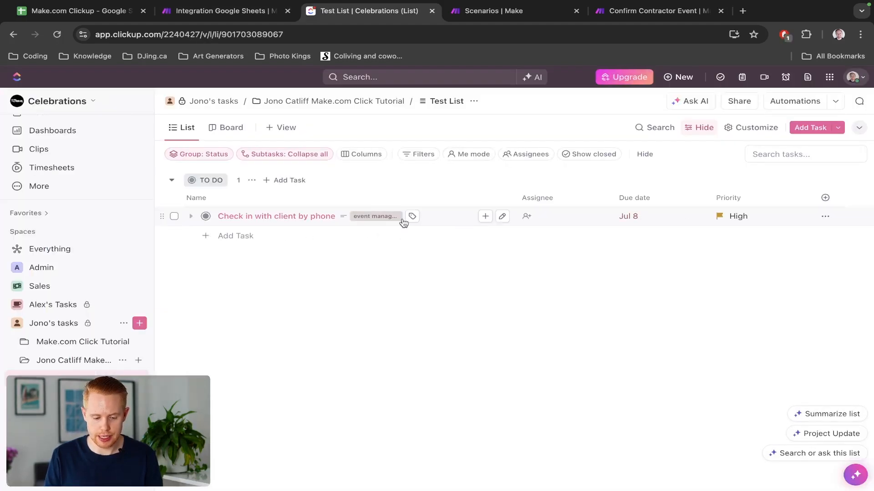
click(303, 221)
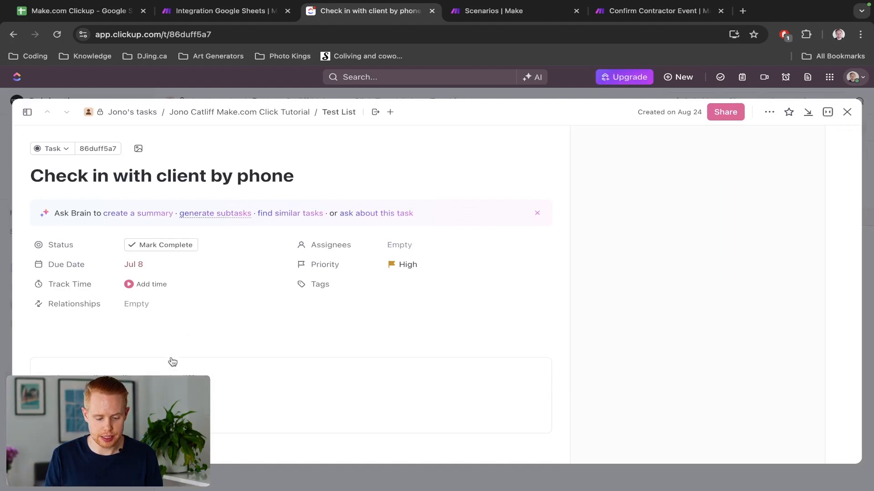
click(847, 113)
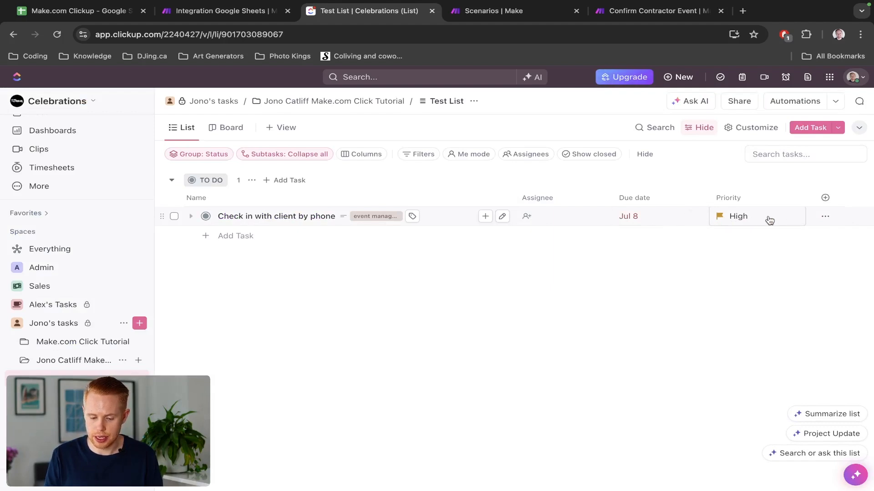
Assign the 'Check in with client by phone' task to yourself.
click(535, 216)
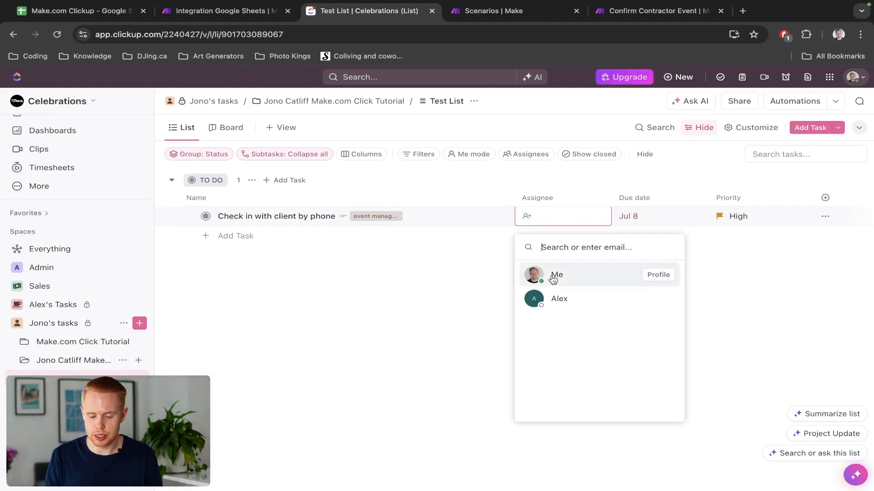
click(453, 295)
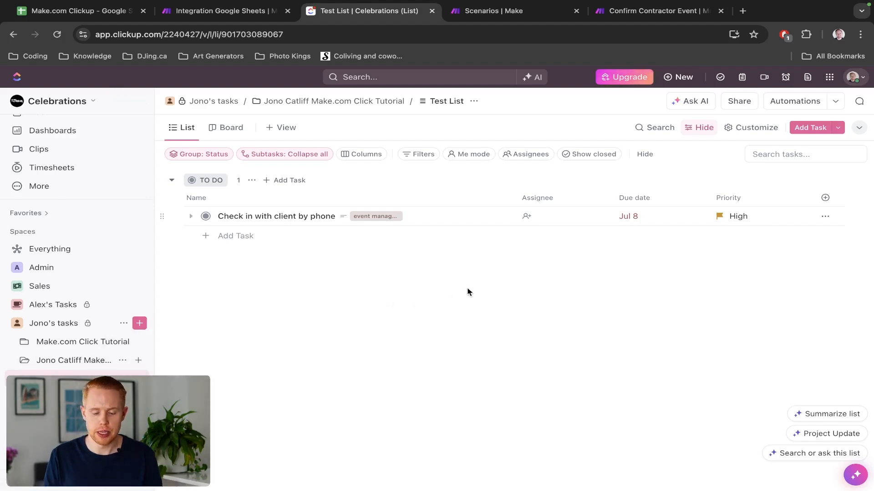
click(526, 217)
click(546, 276)
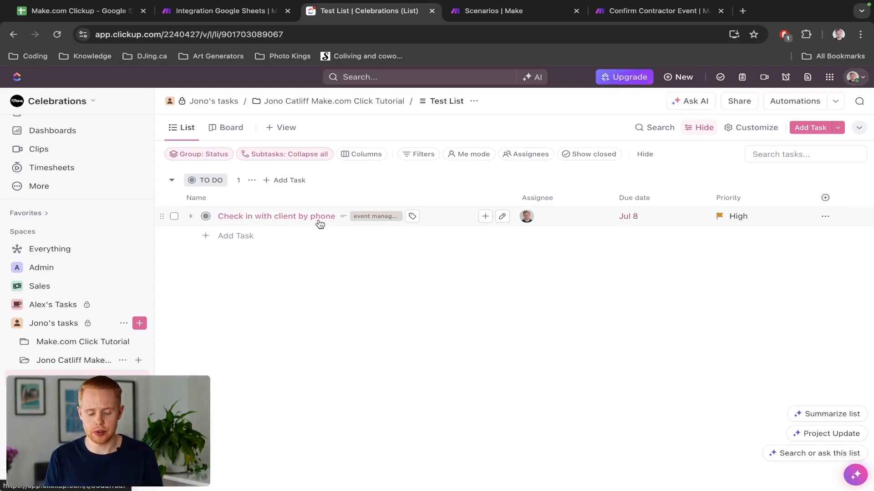
Clone the Create a Task module, place the copy after module 6, and open its settings.
key(ctrl+shift+Tab)
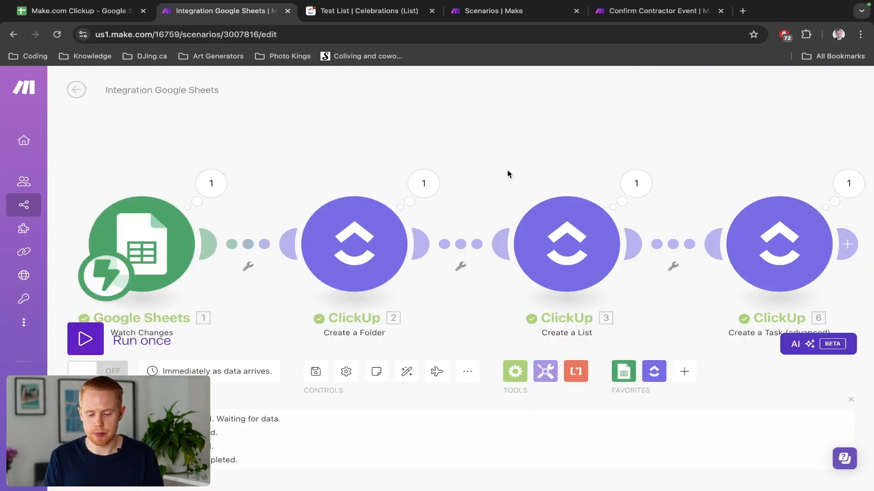
drag(507, 173, 294, 142)
drag(733, 155, 568, 152)
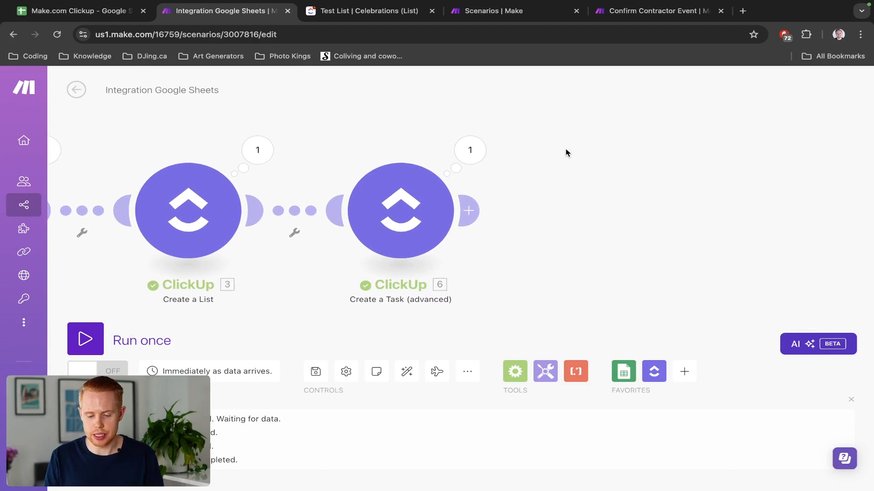
right_click(419, 210)
click(448, 289)
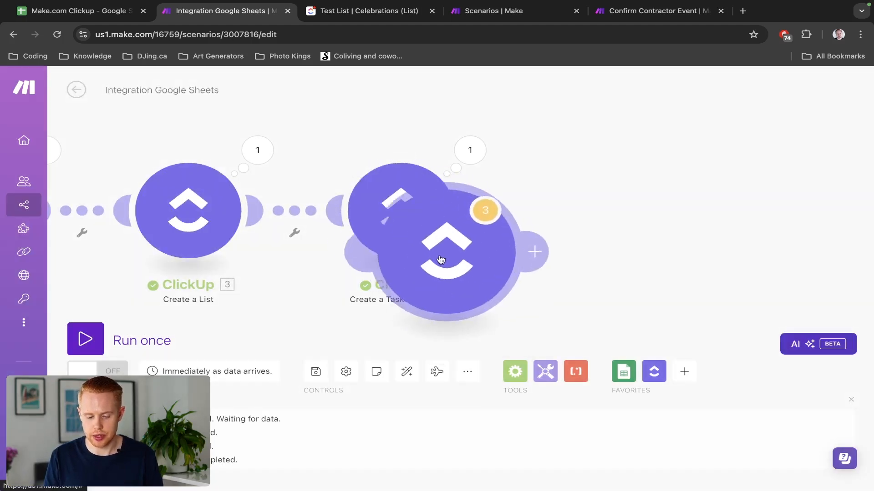
click(586, 222)
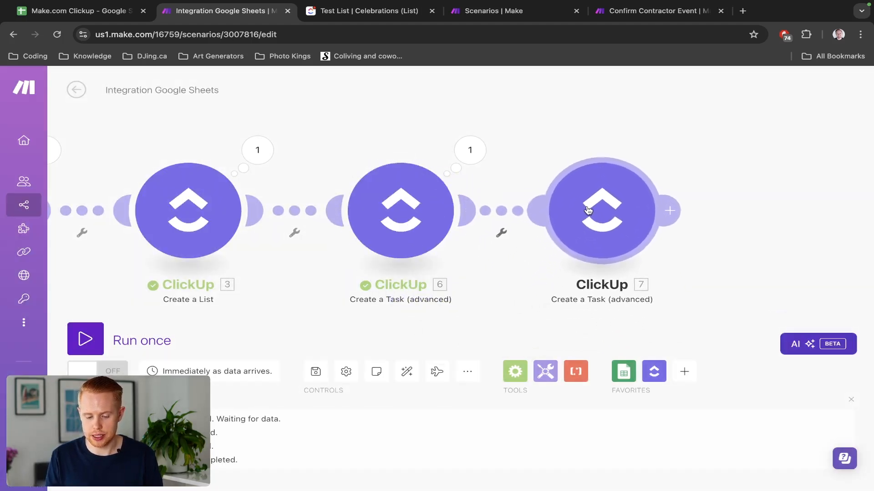
click(587, 209)
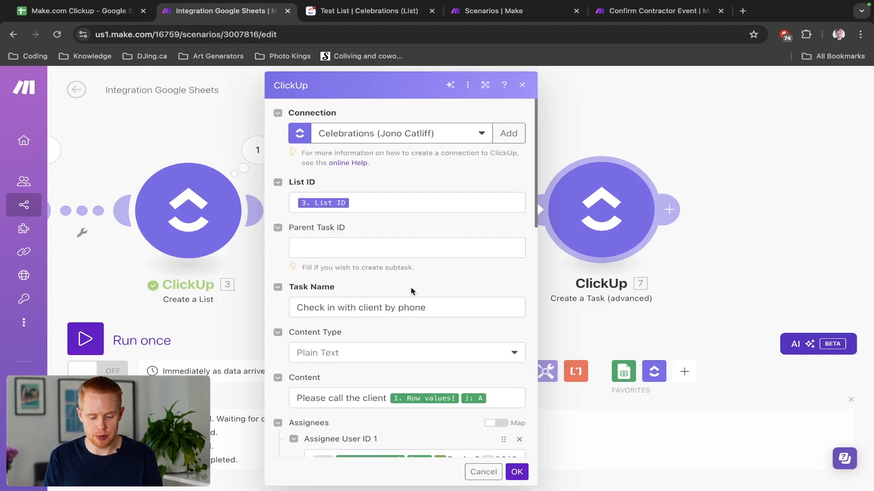
Rename the task 'Team meeting' with content about a team group call on the column A project.
scroll(412, 291, down, 2)
triple_click(328, 207)
text(Tea)
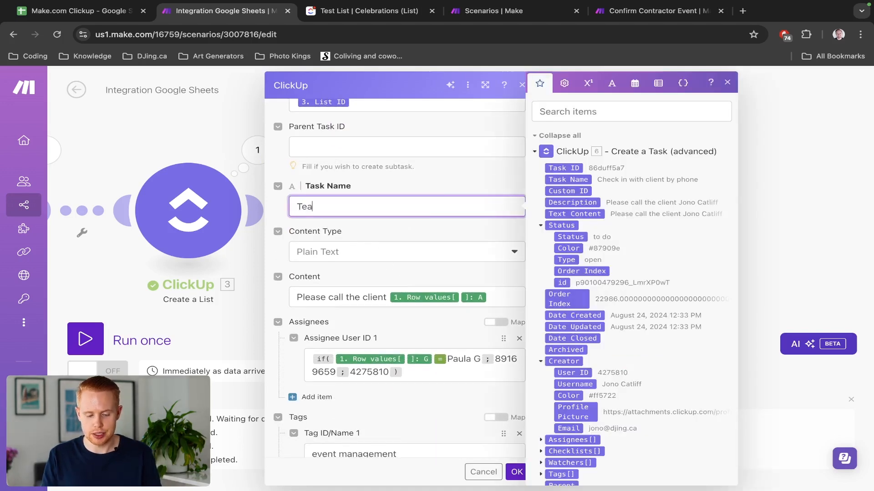
text(m meeting)
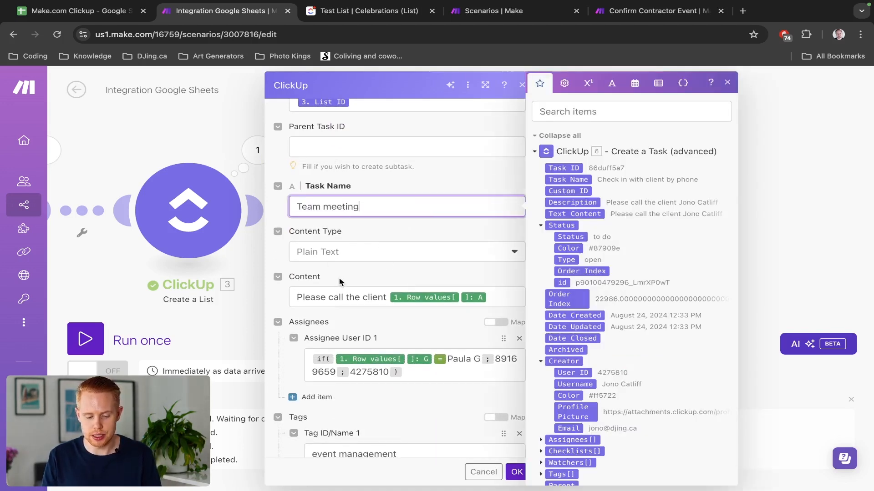
click(377, 300)
key(shift+Home)
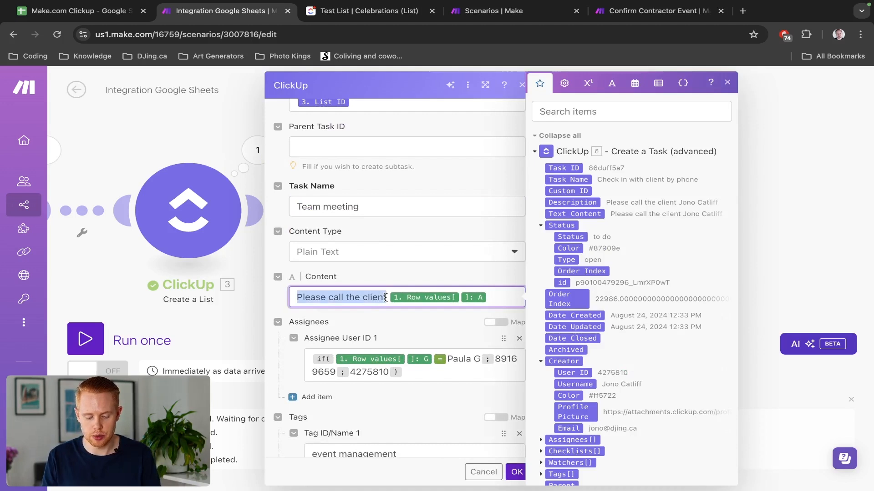
text(Please )
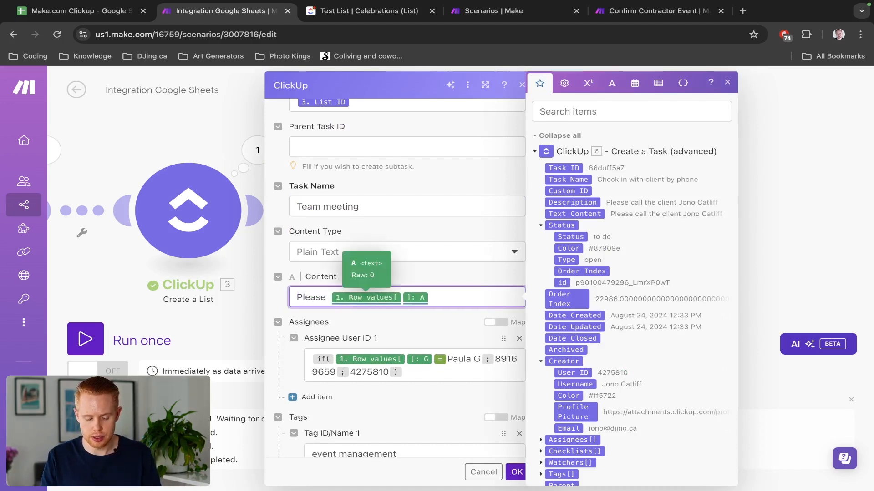
text(have a gruo)
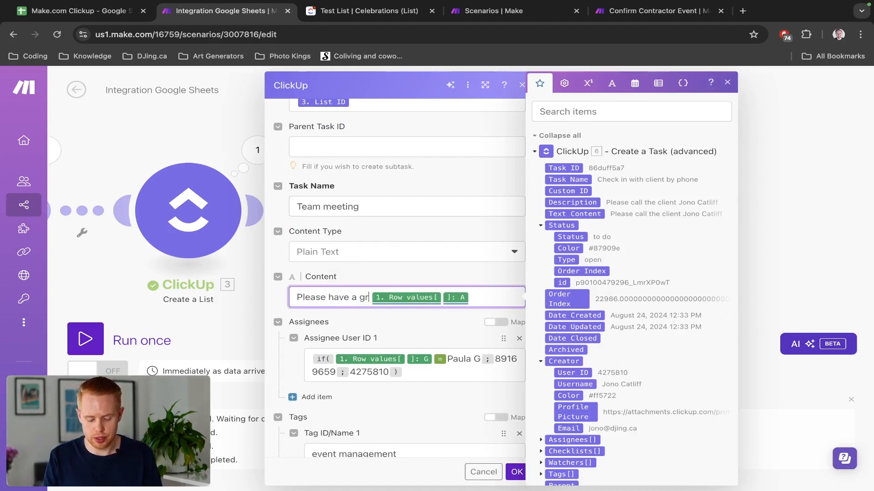
key(BackSpace)
text(p call with every)
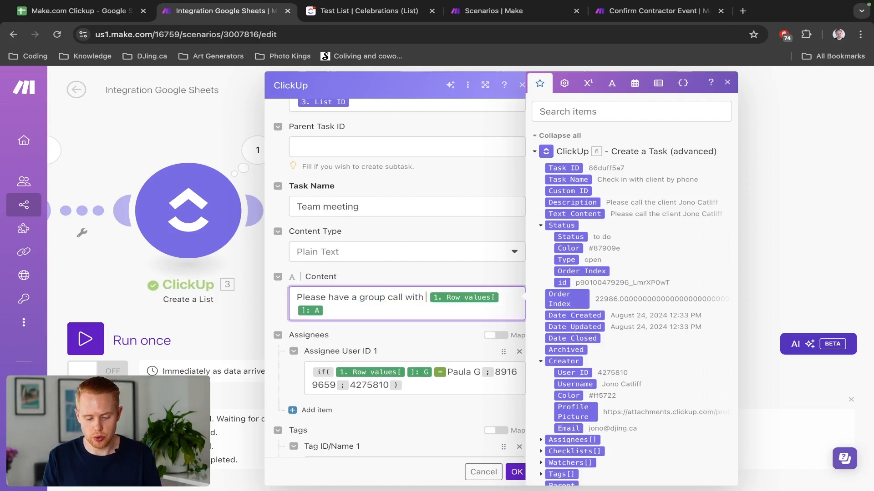
text(one on the team to)
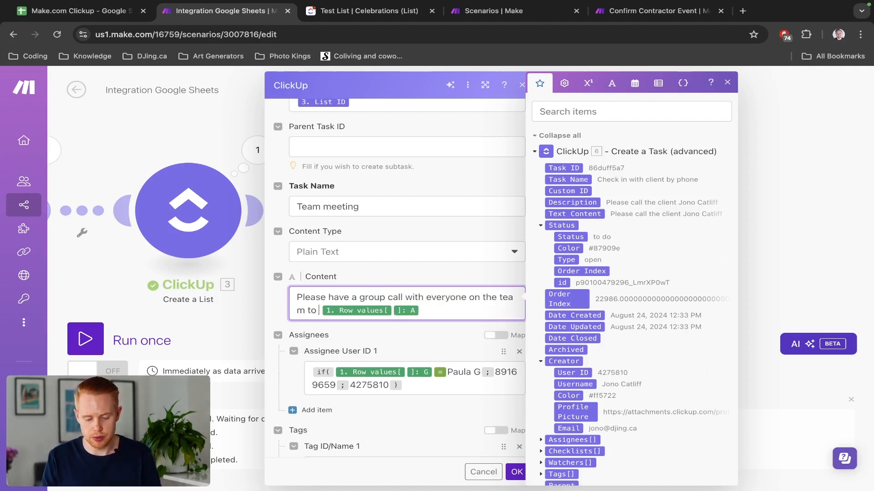
text( go over progress)
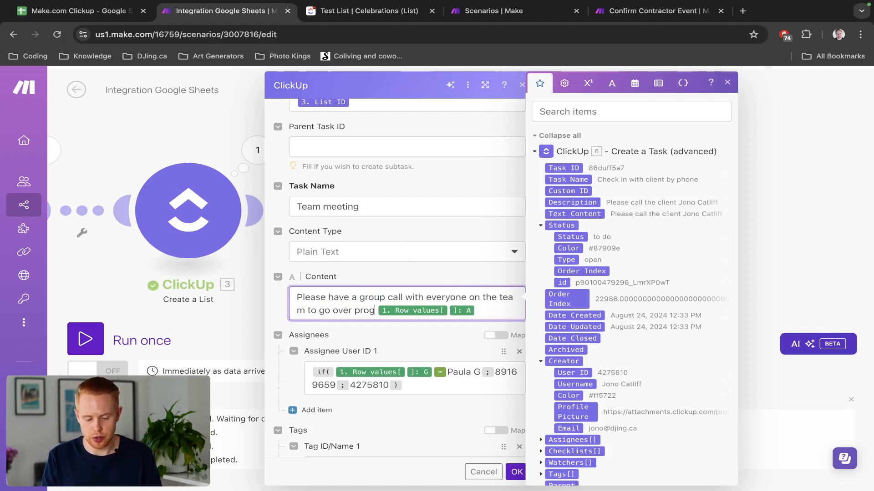
text( with)
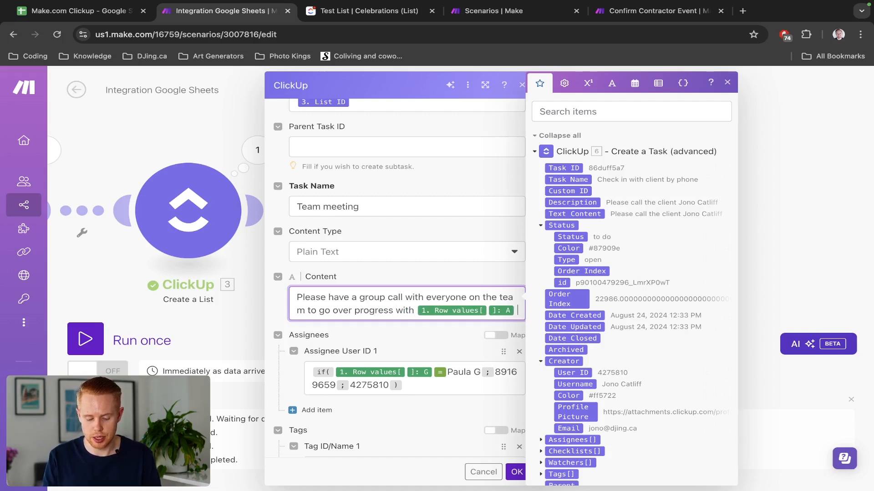
text( 1. Row values[ ]: A project)
click(409, 350)
Replace the Assignee if() formula with just the final fixed user ID.
scroll(411, 350, down, 2)
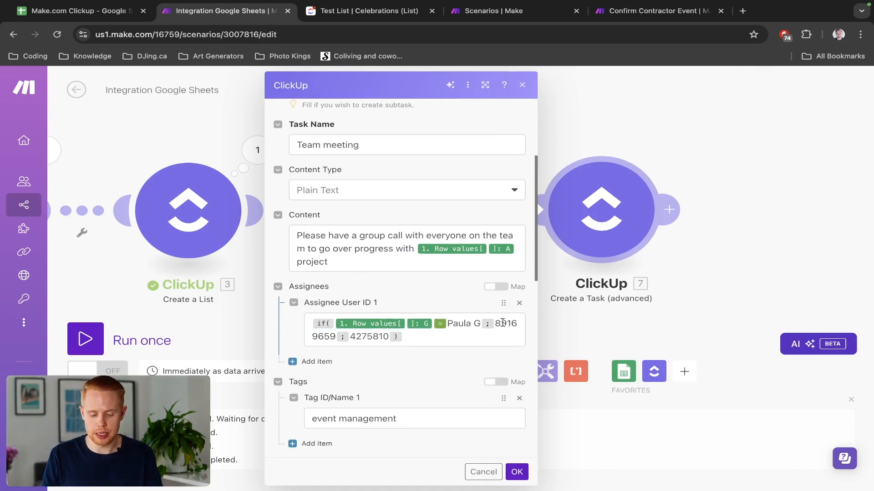
drag(502, 323, 375, 335)
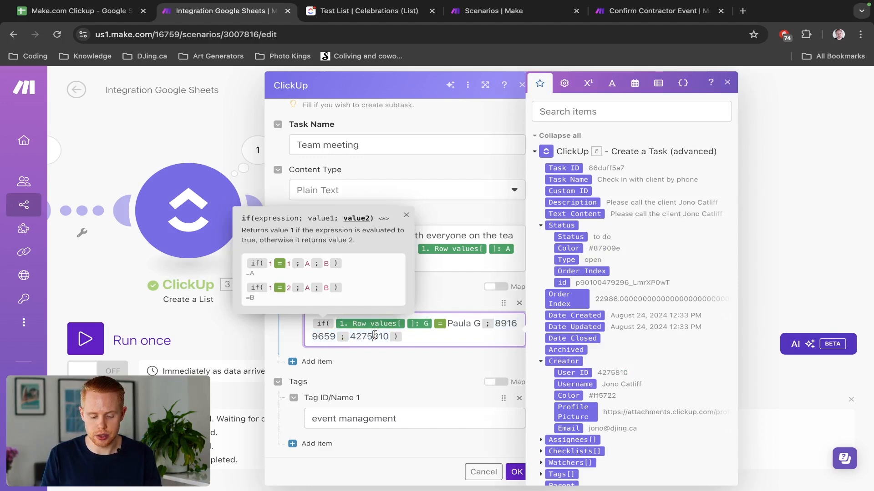
click(447, 323)
drag(448, 323, 471, 324)
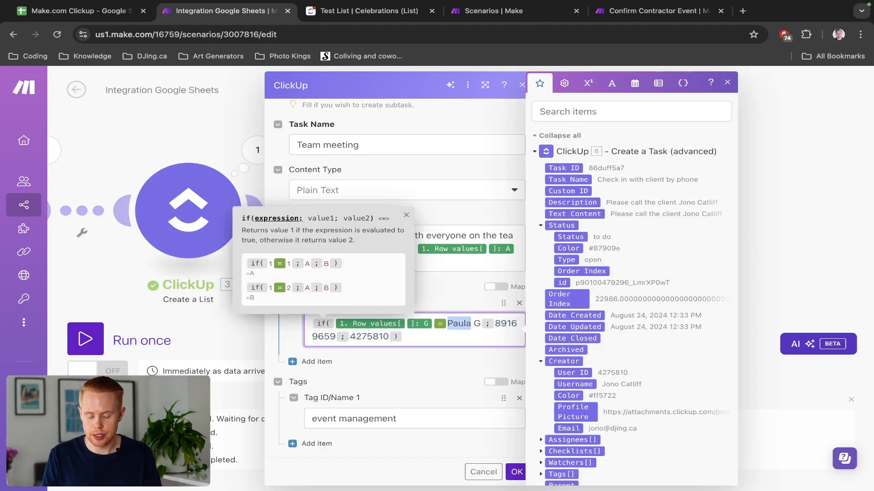
click(421, 341)
key(BackSpace)
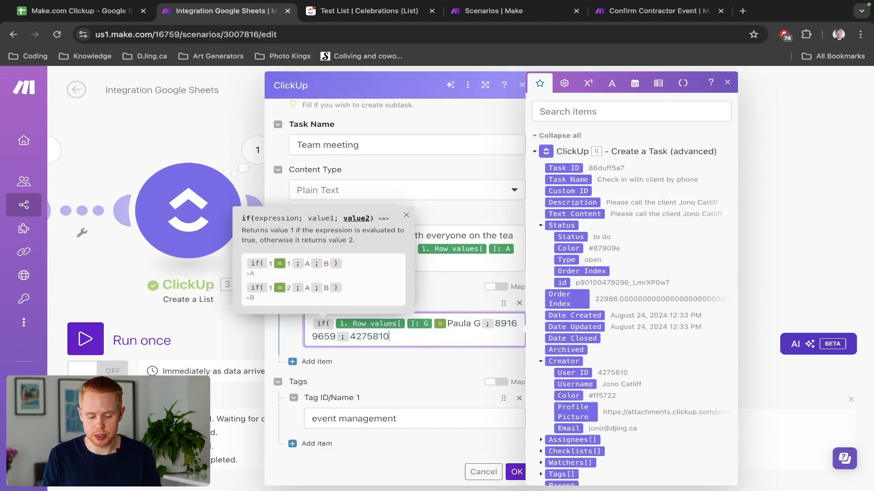
key(alt+Left)
key(alt+Left)
key(alt+Right)
key(alt+Right)
key(alt+Left)
key(alt+Left)
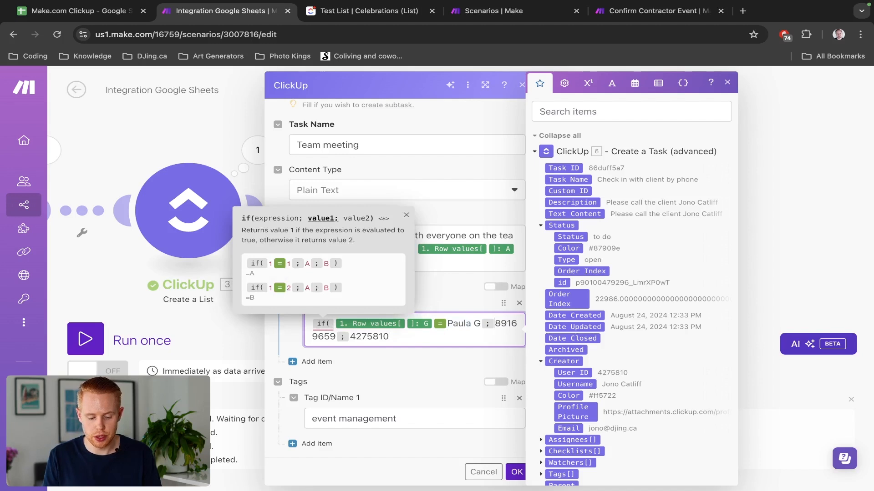
key(alt+Right)
key(alt+Right)
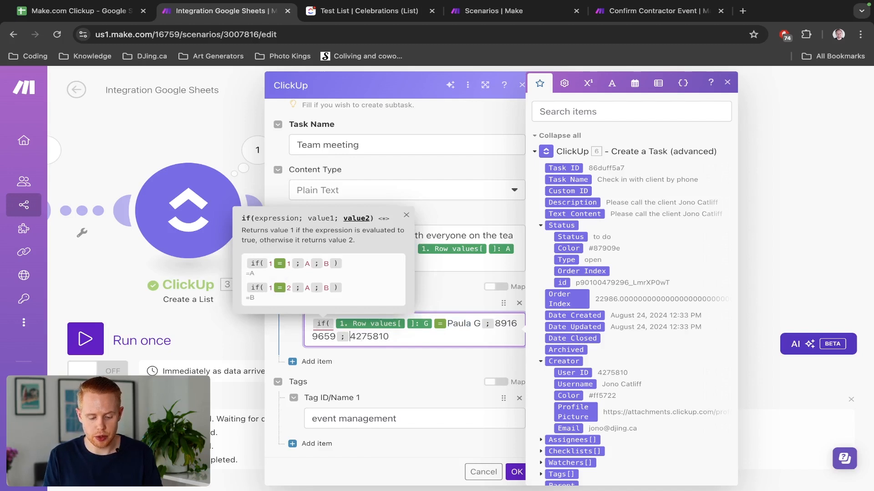
key(shift+super+Up)
key(BackSpace)
click(438, 342)
Change the due-date addDays offset to -21, save the module, and run the scenario once.
scroll(436, 340, down, 1)
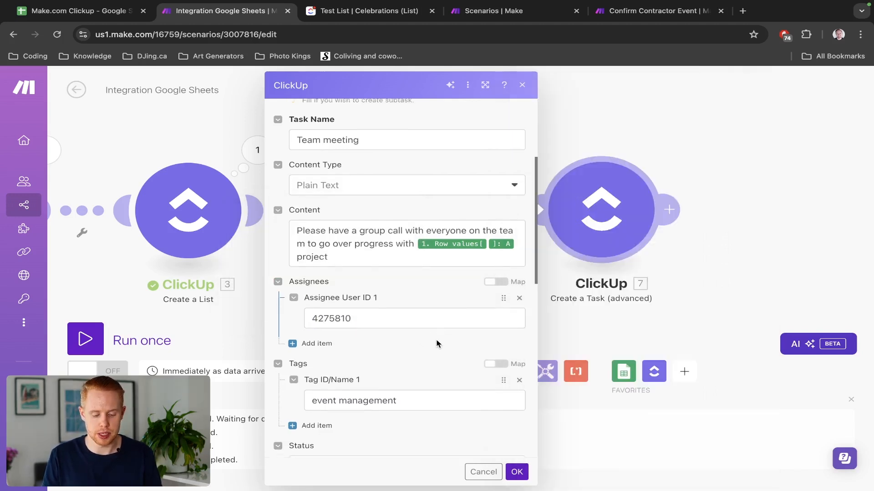
scroll(437, 344, down, 5)
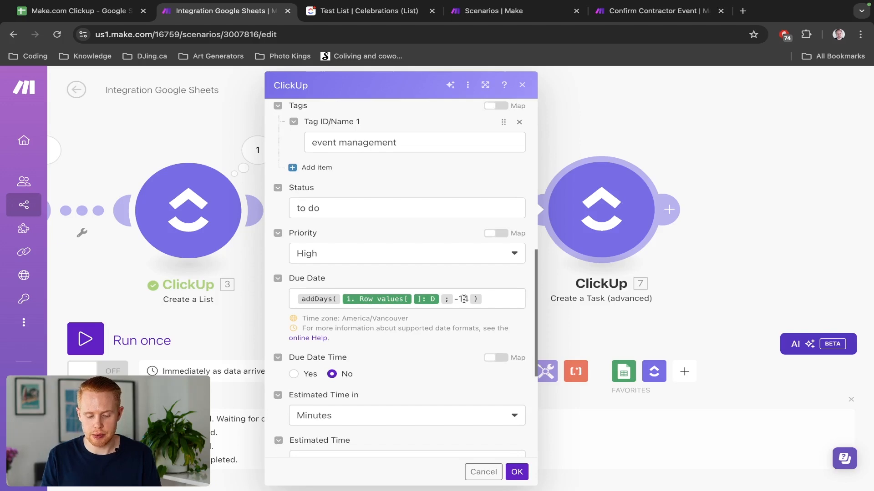
click(464, 299)
key(BackSpace)
key(BackSpace)
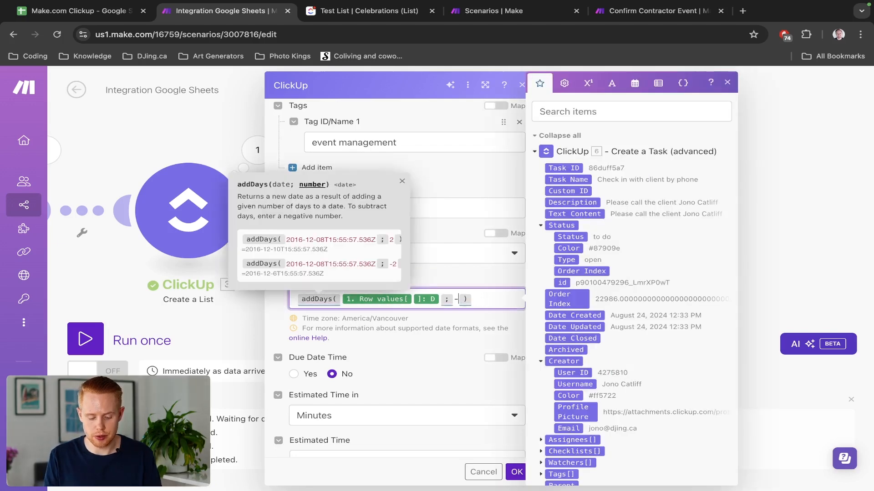
text(21)
scroll(523, 432, down, 3)
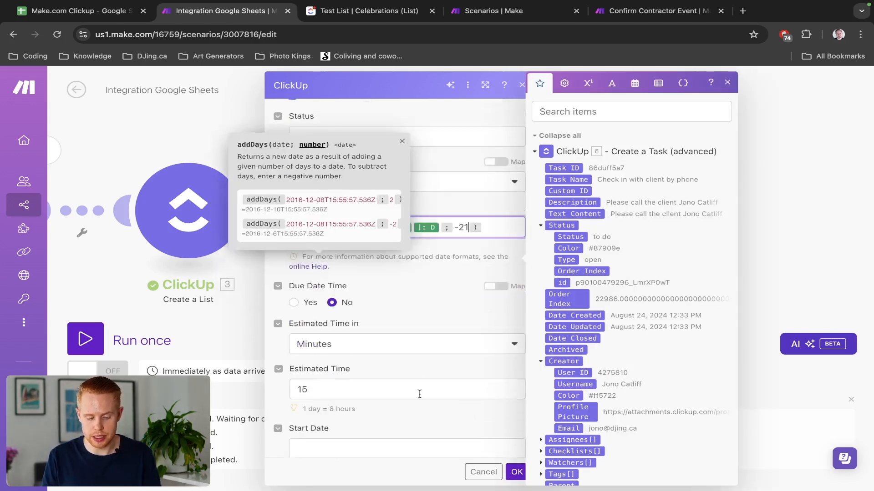
click(517, 472)
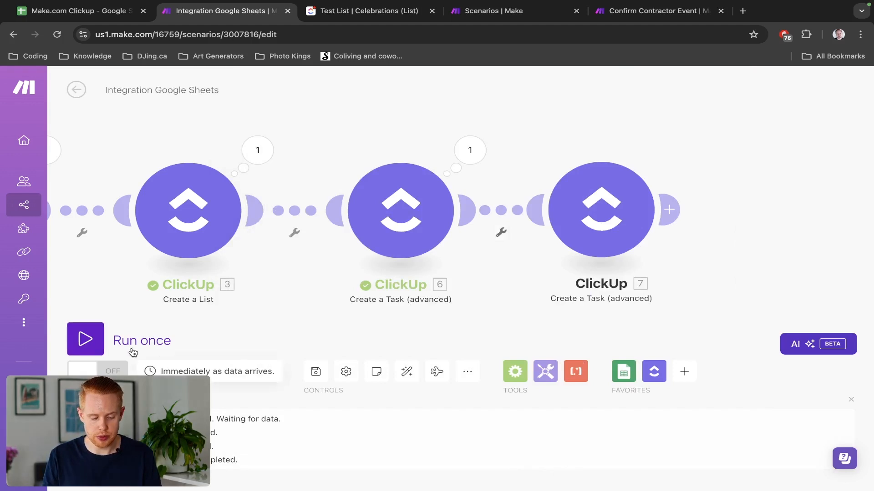
click(96, 336)
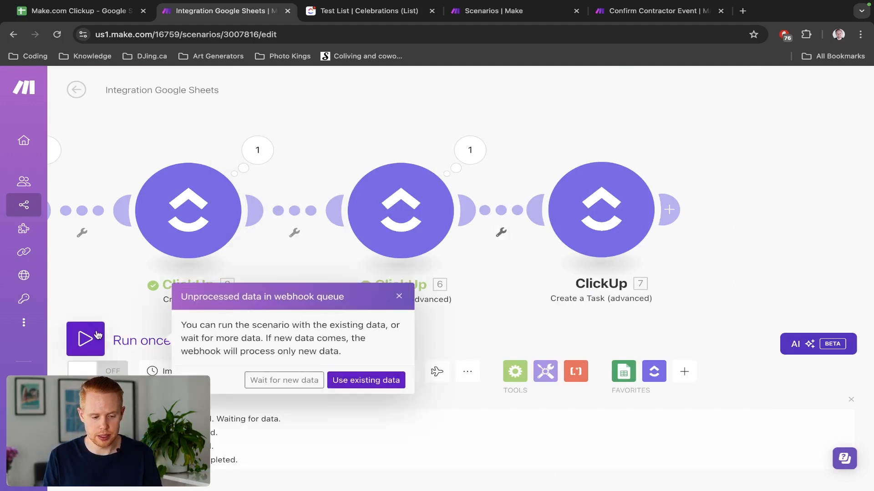
key(ctrl+Tab)
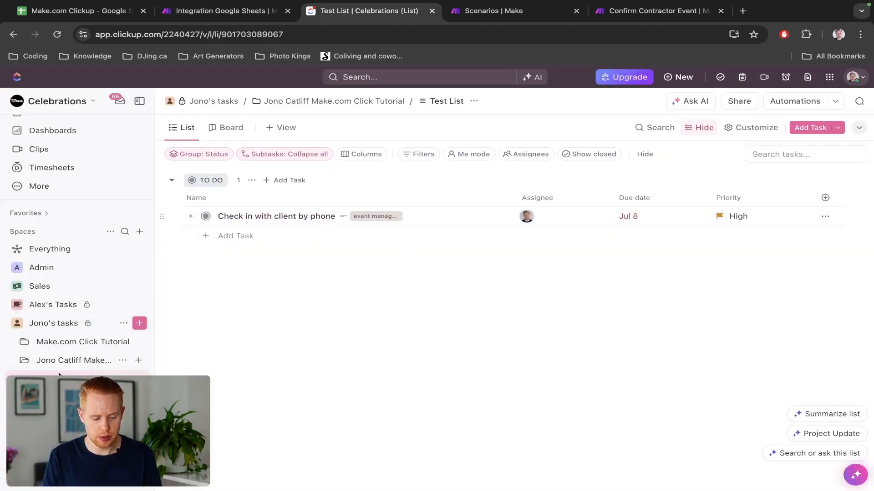
Choose Delete for the old client-named tutorial folder.
click(122, 361)
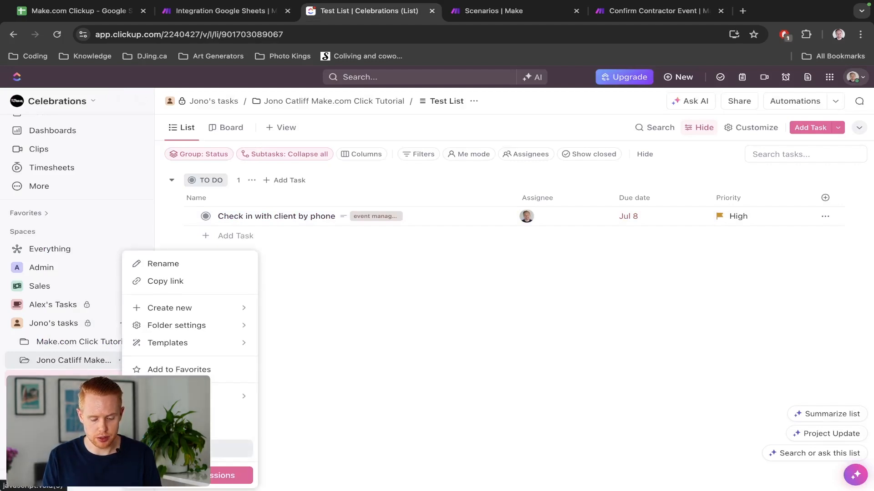
click(164, 448)
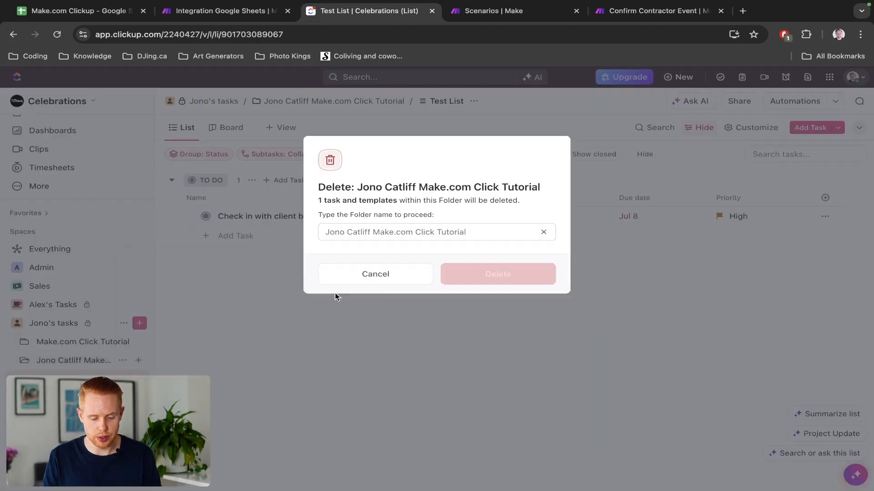
click(430, 232)
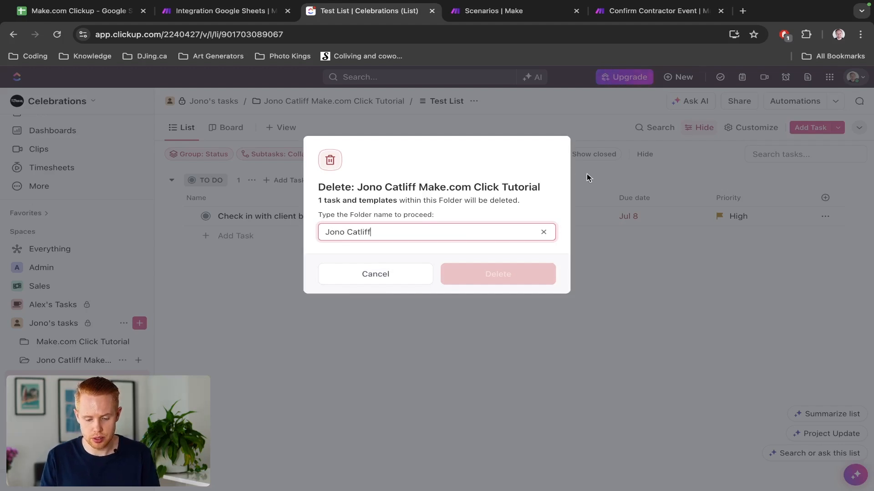
drag(543, 179, 464, 191)
click(381, 188)
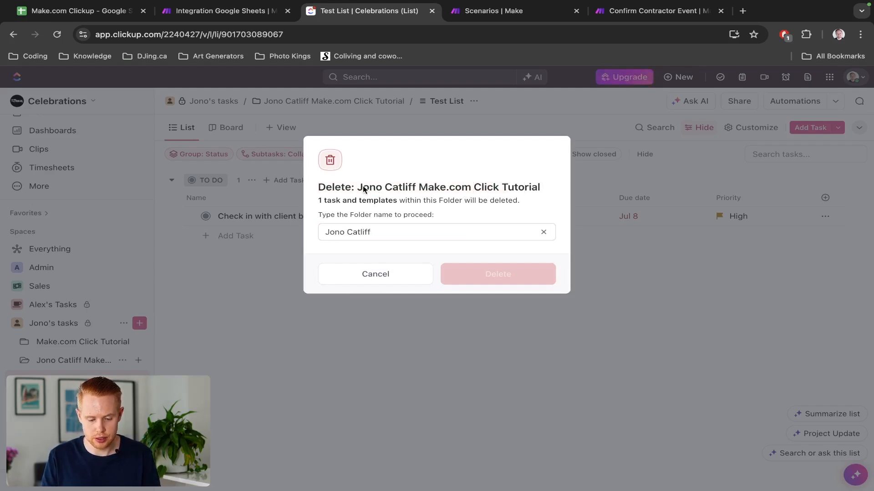
Confirm the deletion by pasting the folder's full name into the confirmation field.
drag(364, 189, 542, 188)
key(ctrl+c)
click(433, 231)
key(ctrl+a)
key(ctrl+v)
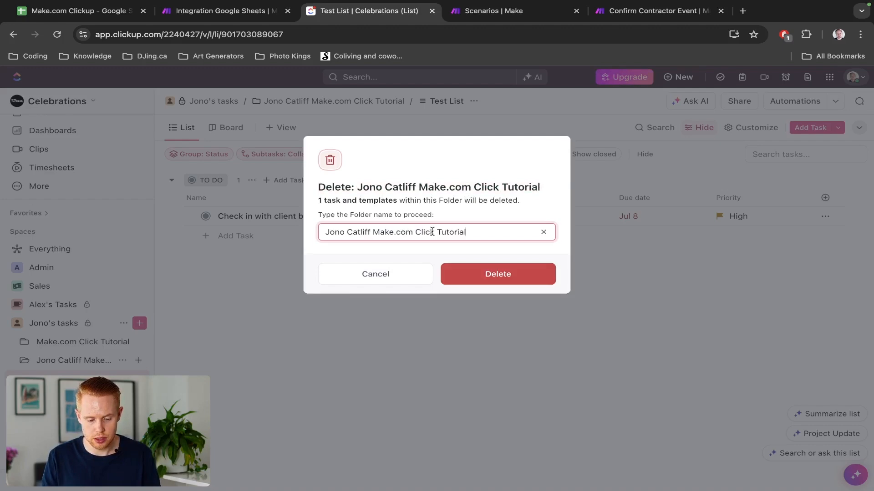
click(491, 274)
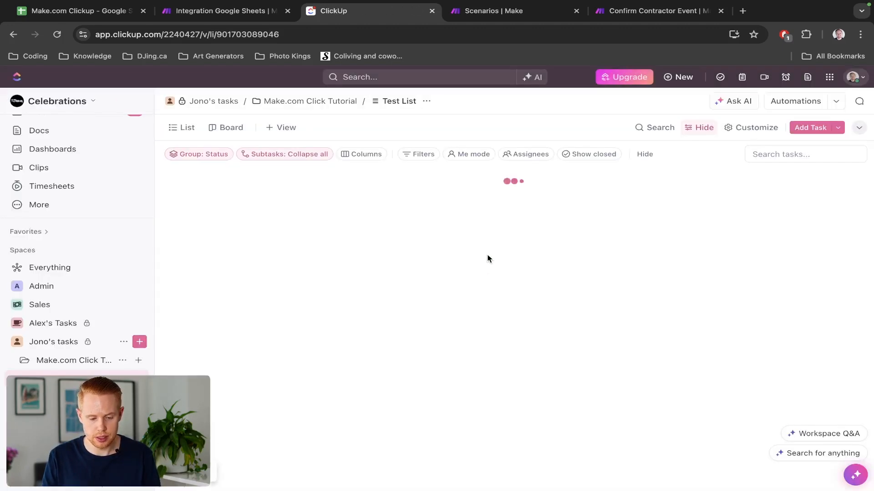
key(ctrl+shift+Tab)
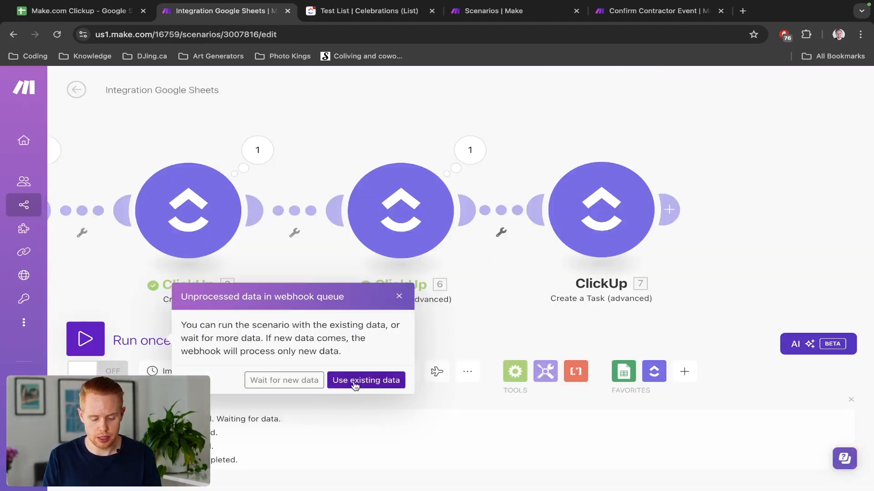
Run the scenario on the existing queued Google Sheets data, then go to ClickUp.
click(355, 385)
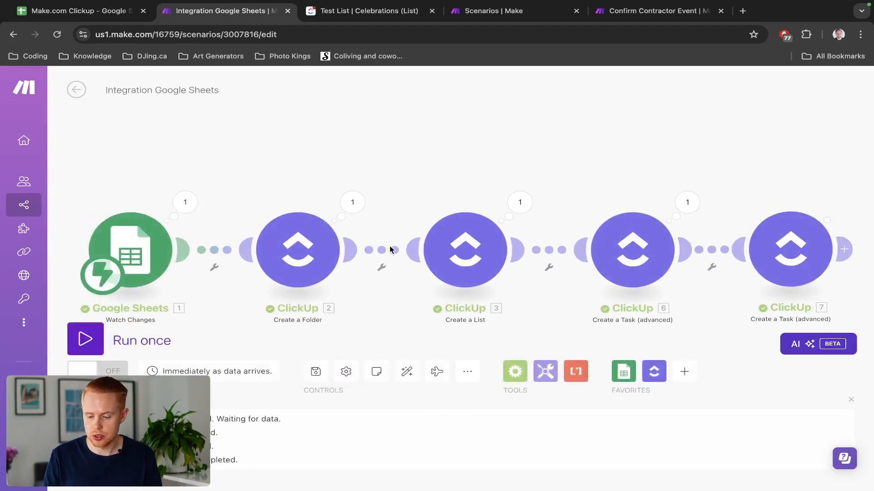
key(ctrl+Tab)
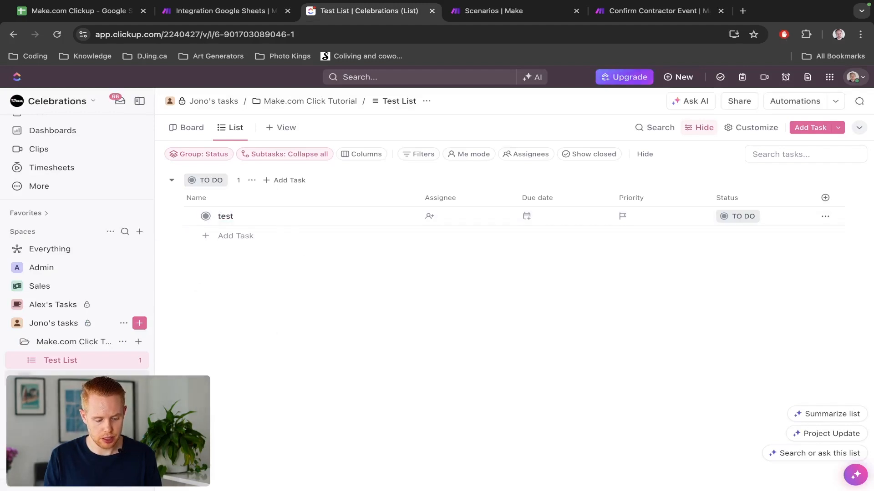
Confirm the new folder's Test List holds both tasks, including 'Team meeting', then review all five completed modules in Make.
click(75, 379)
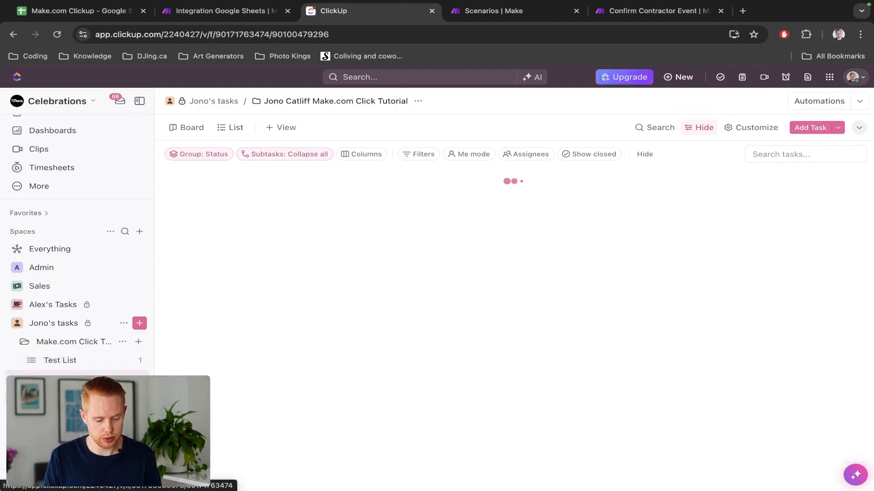
click(68, 398)
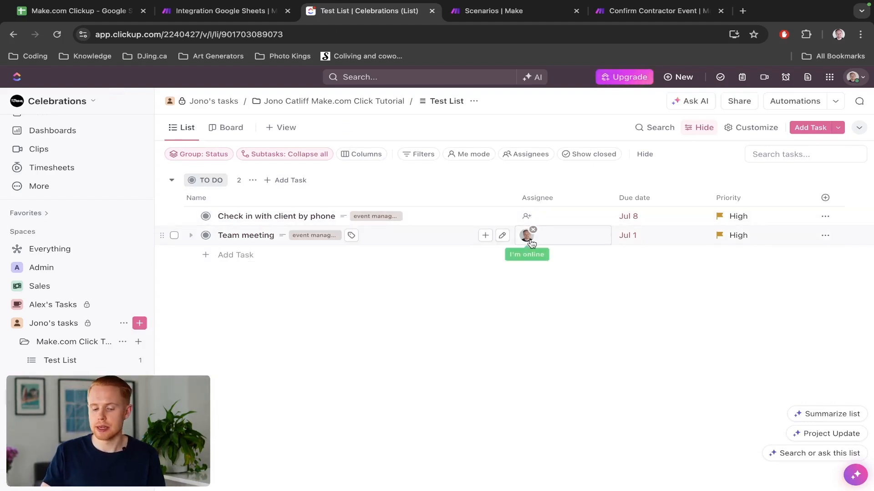
key(ctrl+shift+Tab)
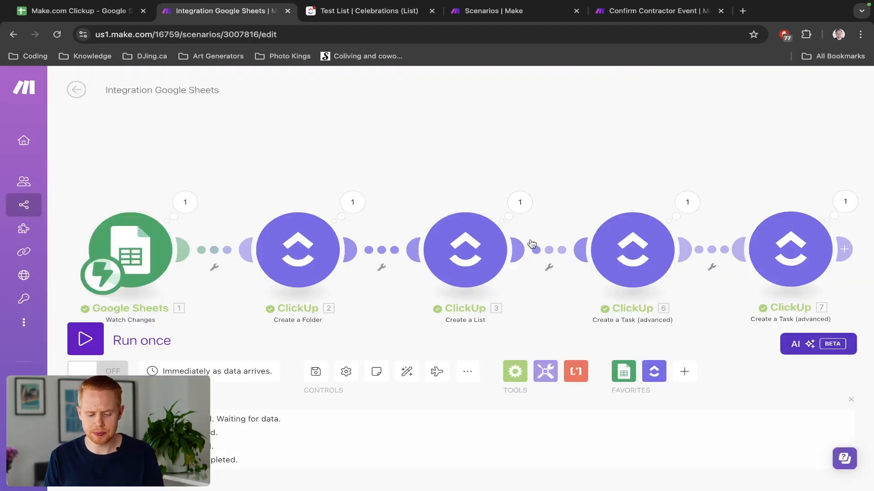
drag(437, 165, 253, 128)
drag(513, 142, 357, 141)
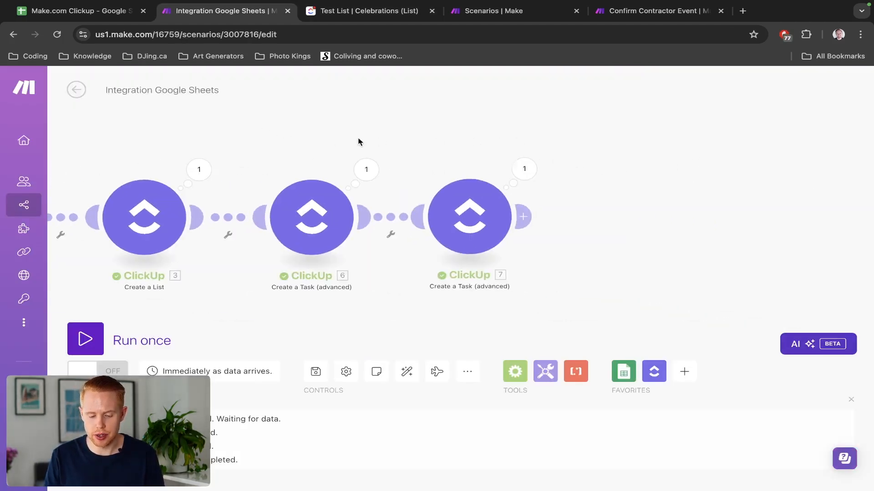
scroll(473, 180, down, 3)
scroll(473, 184, down, 1)
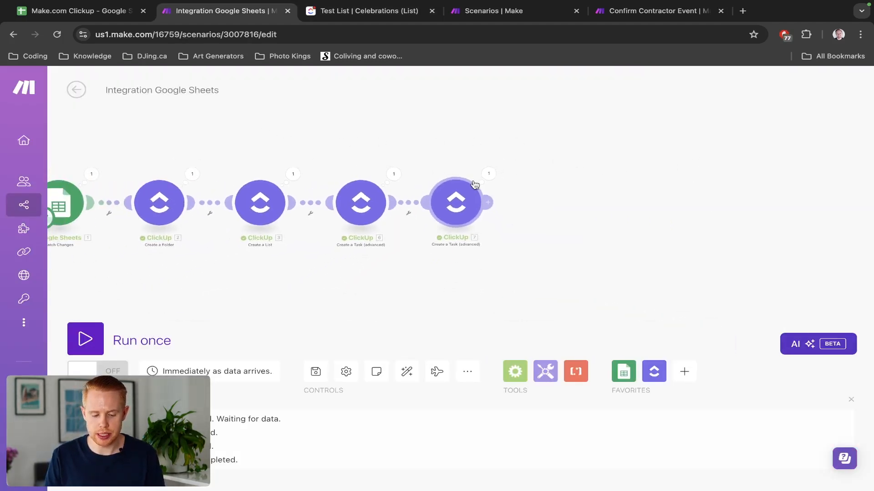
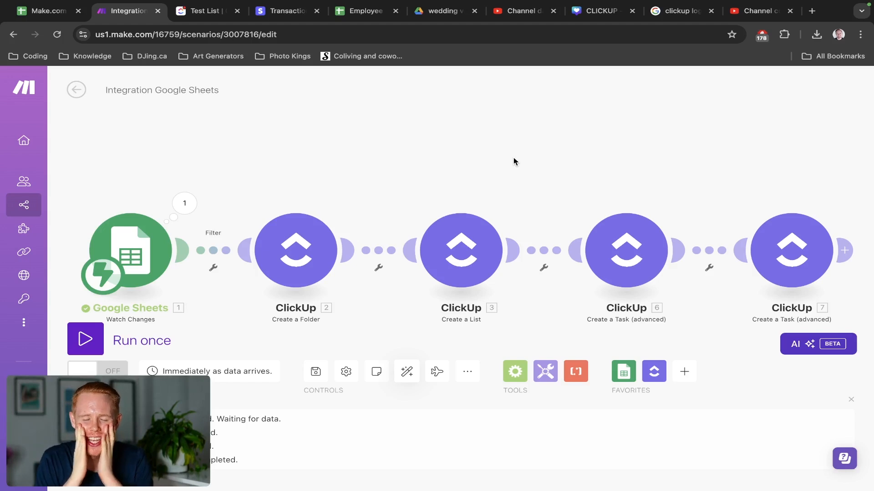
Pan the scenario canvas across the Google Sheets and ClickUp module chain.
drag(493, 163, 449, 158)
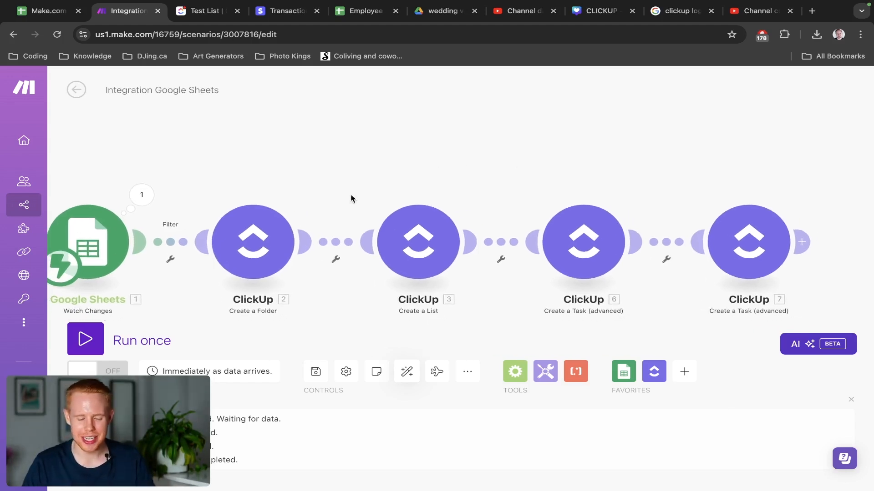
Start a filter after Google Sheets and check the Client Stage options in cell E2.
click(166, 244)
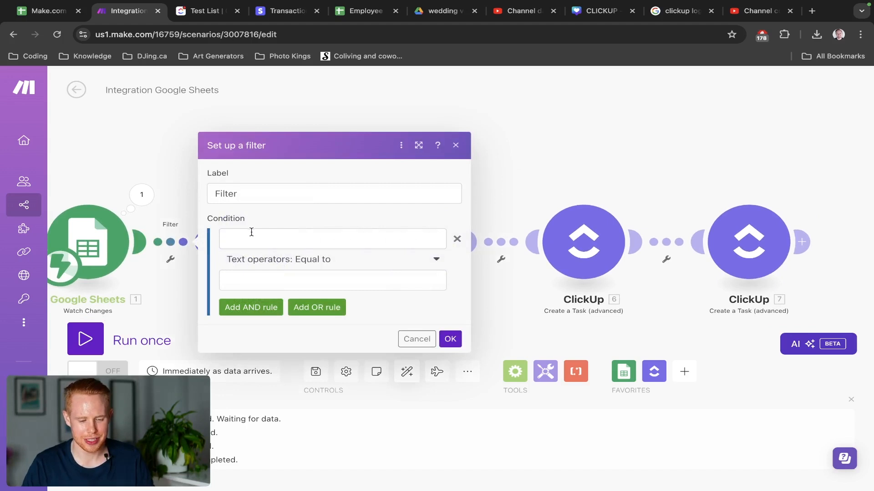
key(ctrl+shift+Tab)
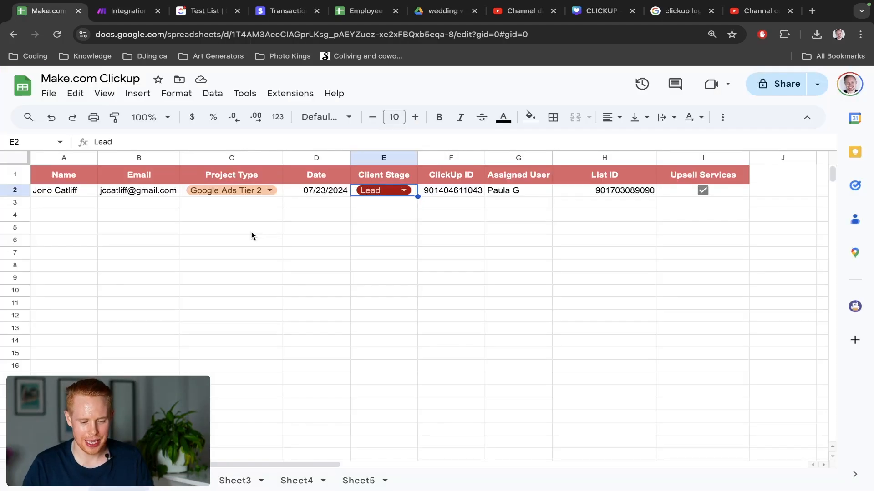
click(390, 193)
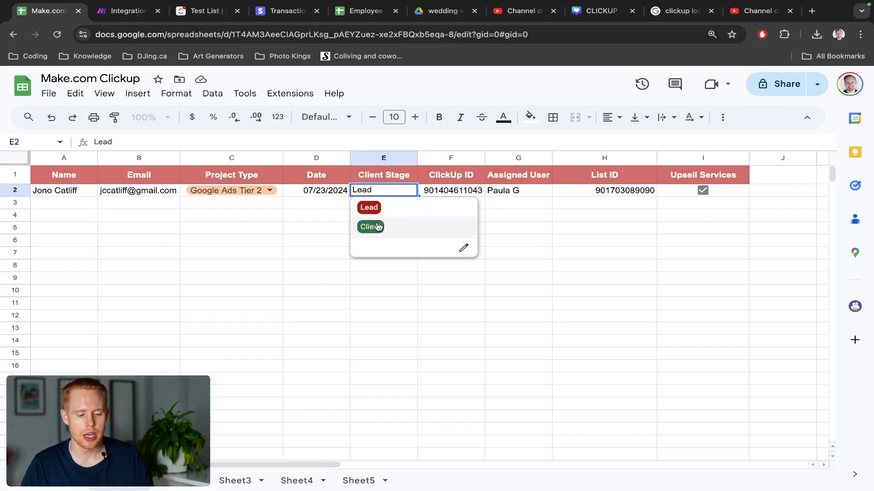
key(ctrl+Tab)
Set the filter condition to Row values E Equal to 'Client' and save it.
click(297, 256)
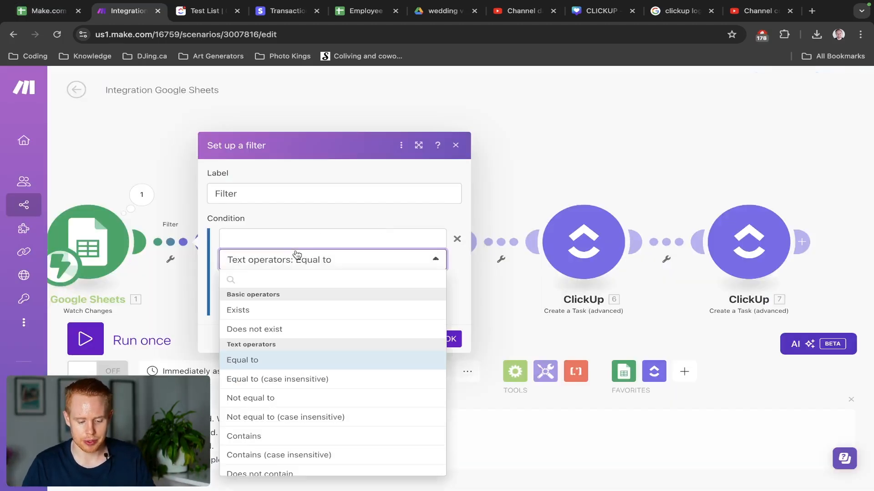
click(296, 242)
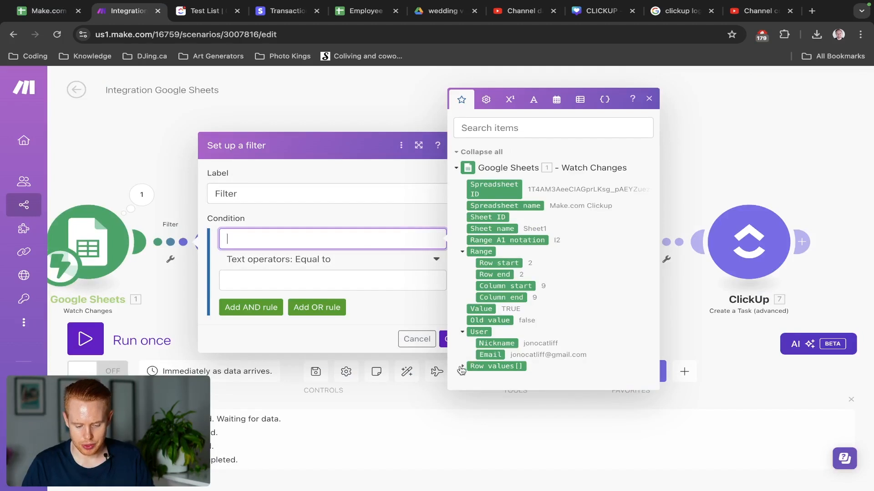
click(460, 368)
scroll(531, 360, down, 3)
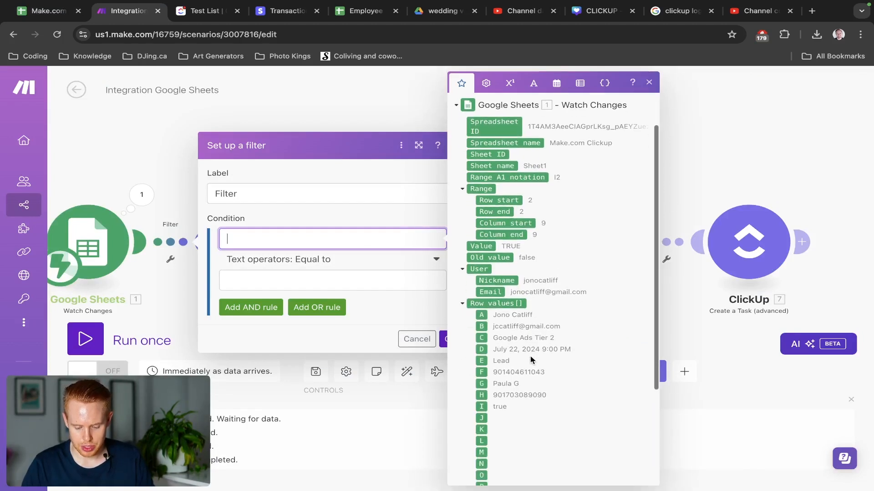
click(481, 362)
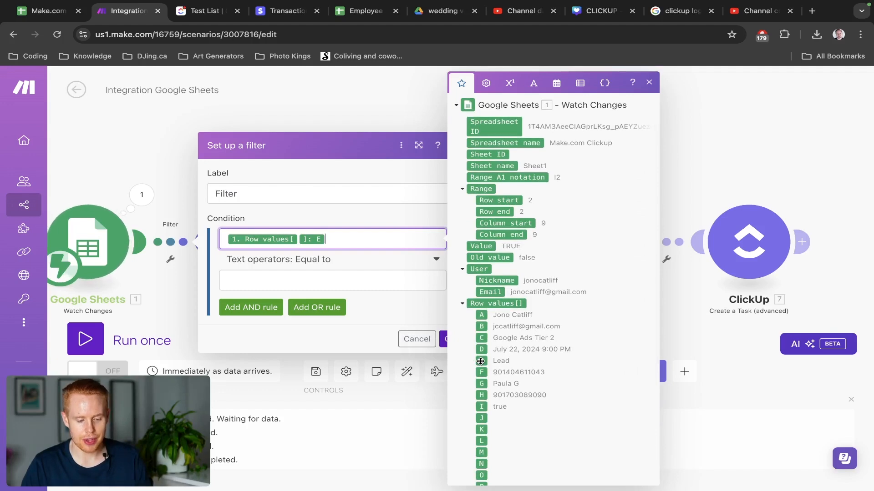
key(ctrl+shift+Tab)
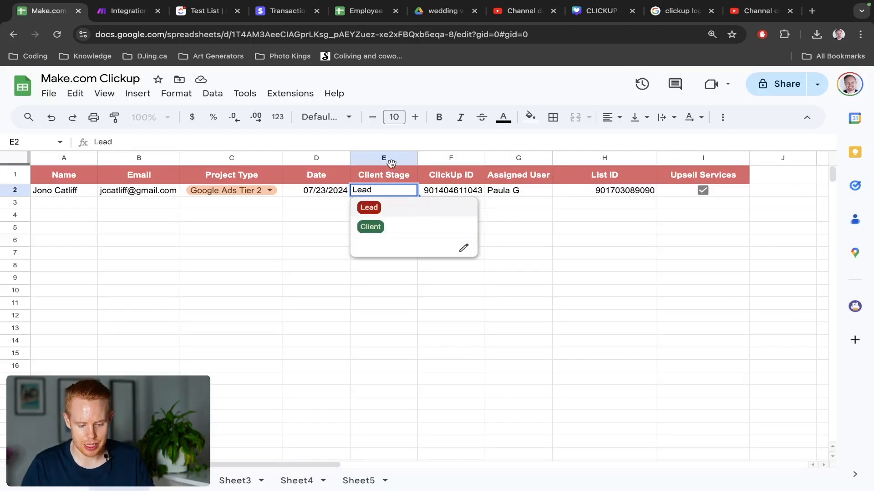
key(ctrl+Tab)
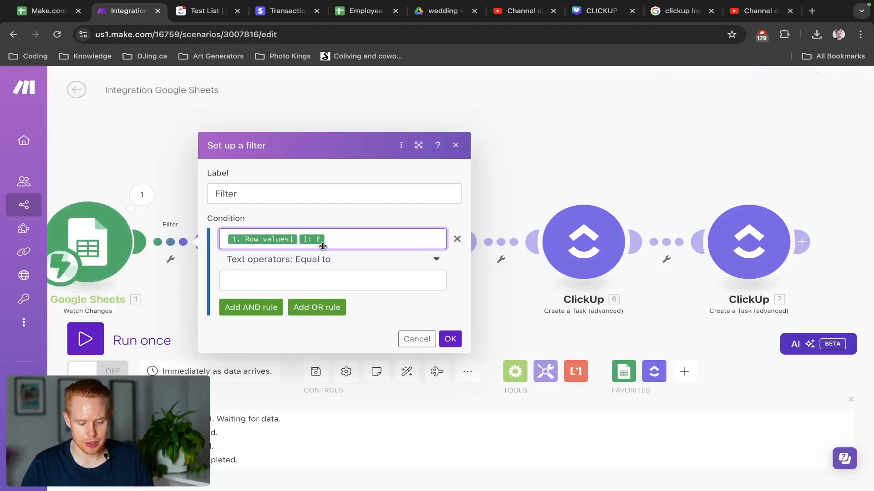
click(310, 280)
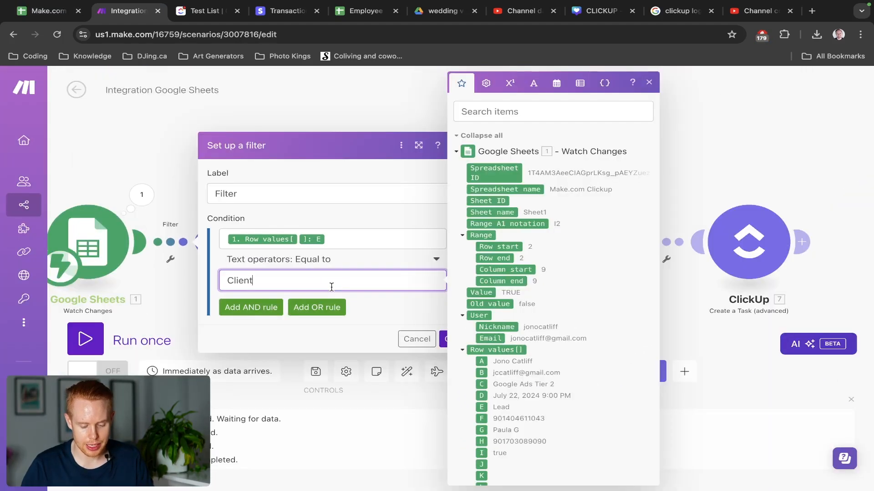
click(375, 301)
click(457, 342)
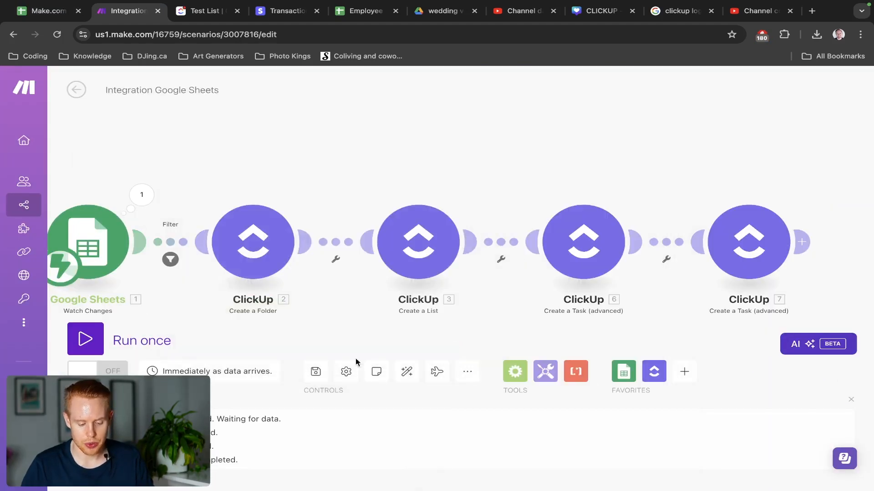
drag(501, 140, 231, 107)
drag(398, 130, 343, 143)
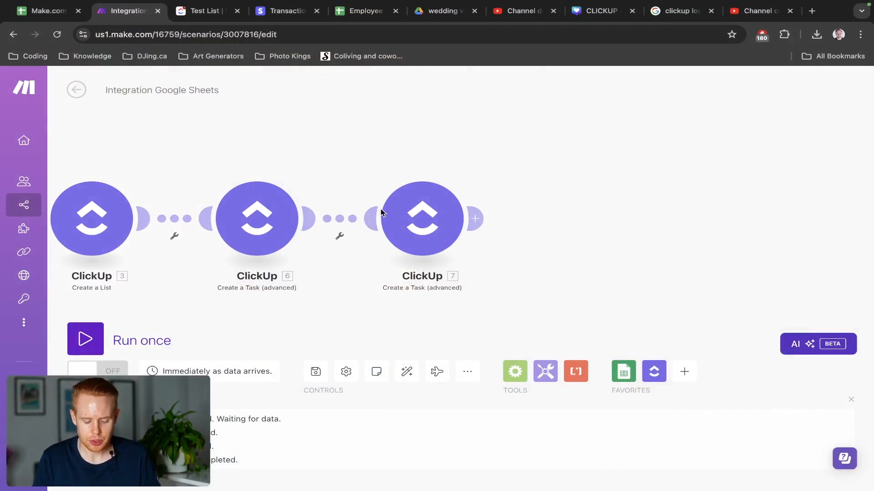
key(ctrl+Tab)
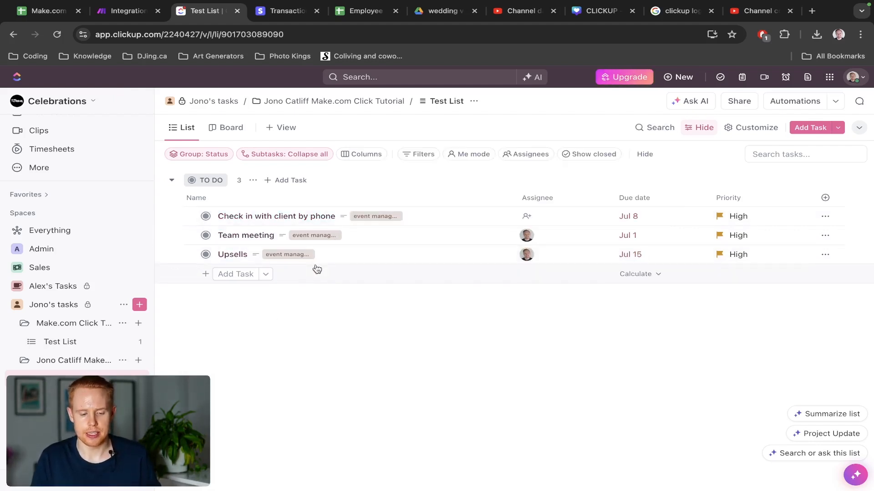
key(ctrl+shift+Tab)
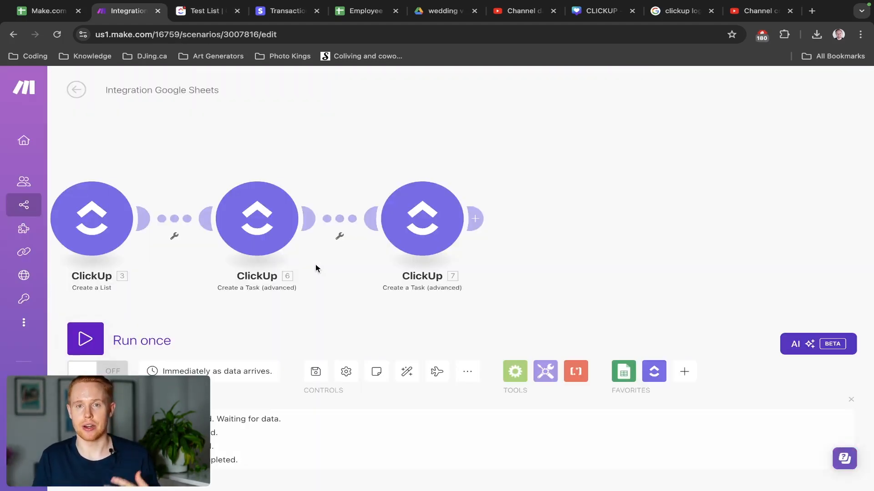
key(ctrl+Tab)
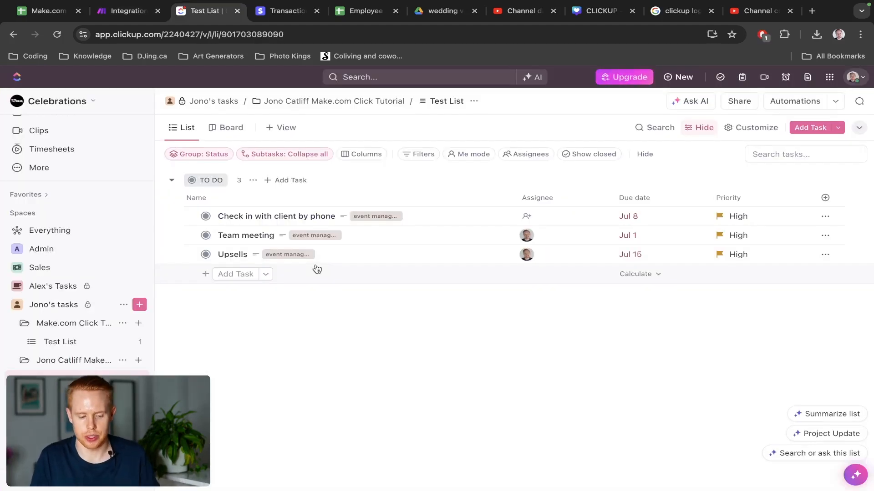
key(ctrl+shift+Tab)
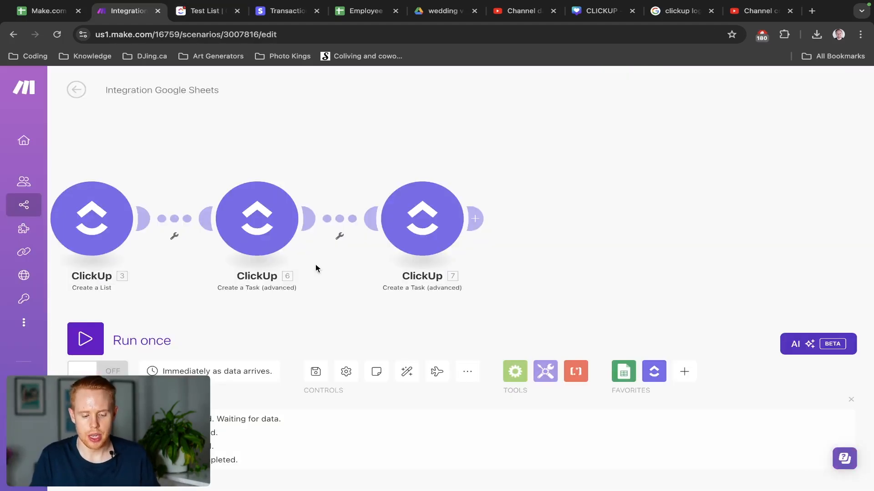
click(105, 223)
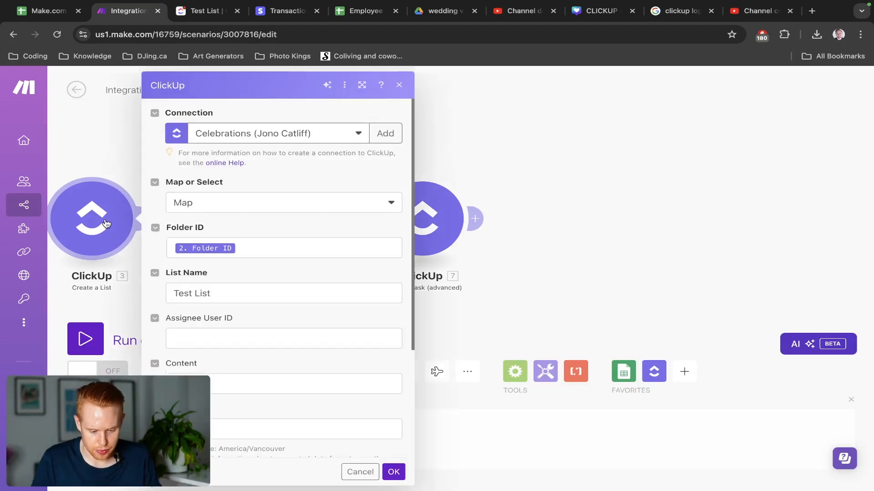
key(Escape)
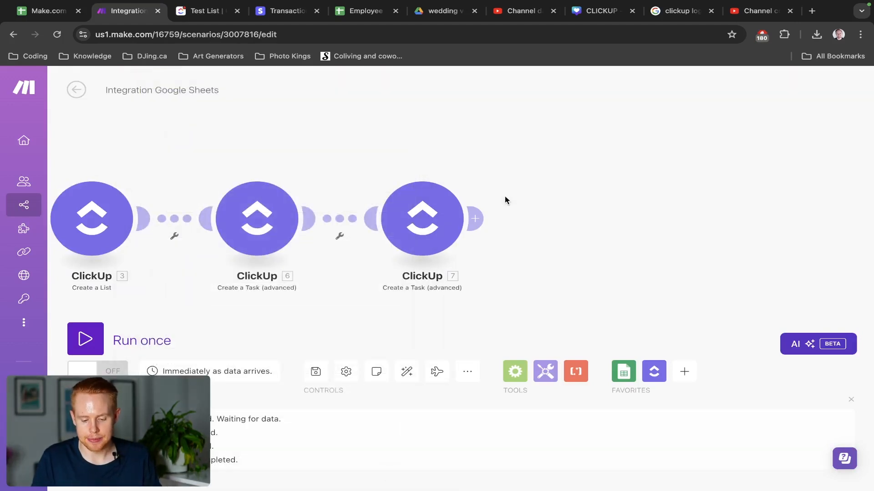
key(ctrl+shift+Tab)
click(594, 217)
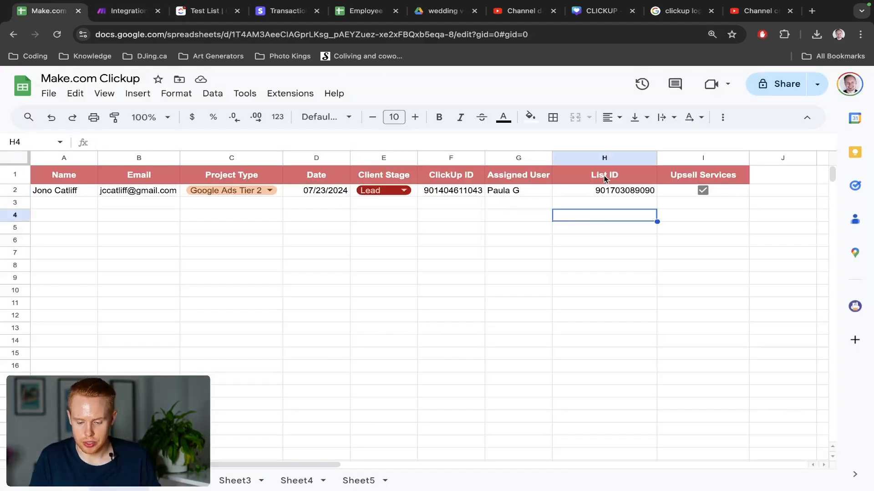
click(604, 158)
click(601, 191)
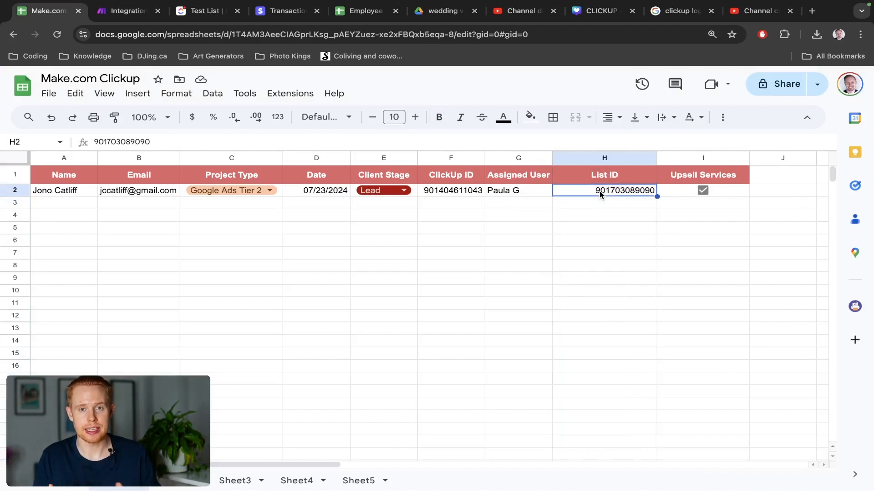
key(ctrl+Tab)
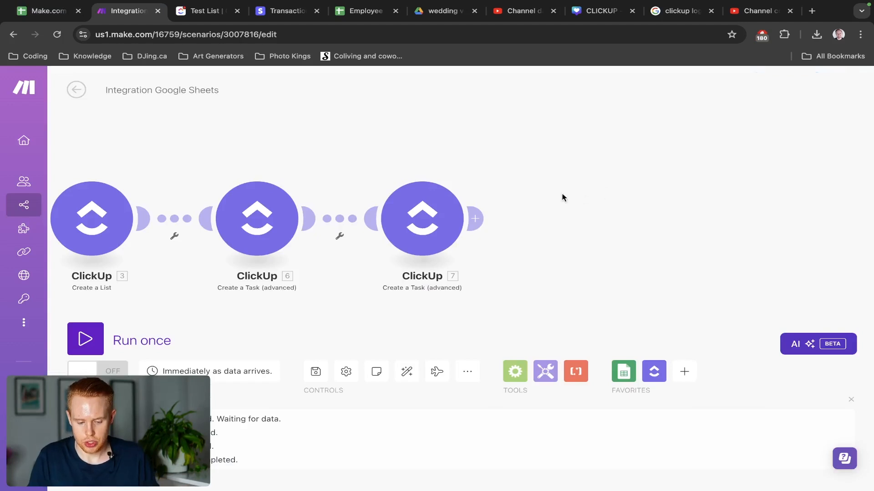
Add a Google Sheets Update a Row module after the last ClickUp task.
click(474, 219)
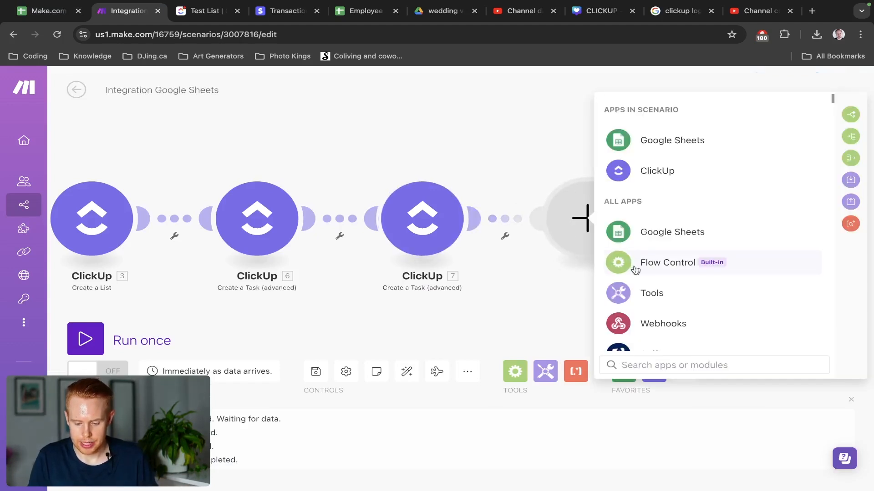
click(665, 141)
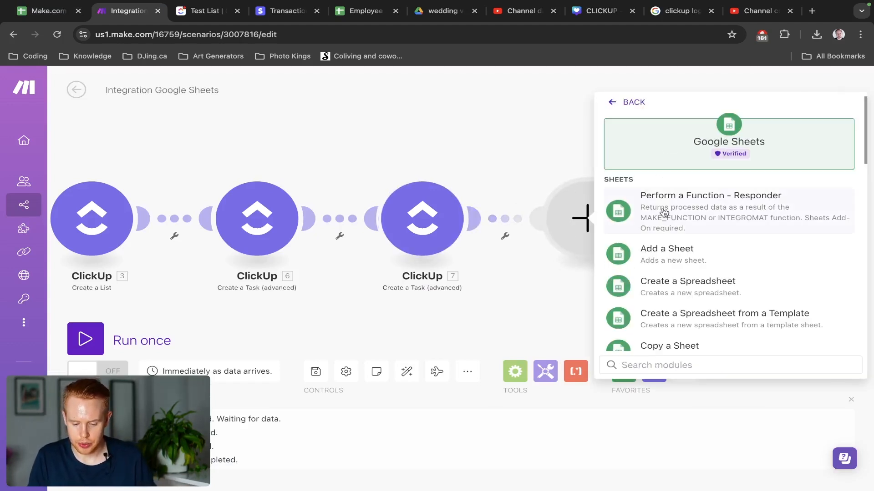
text(updat)
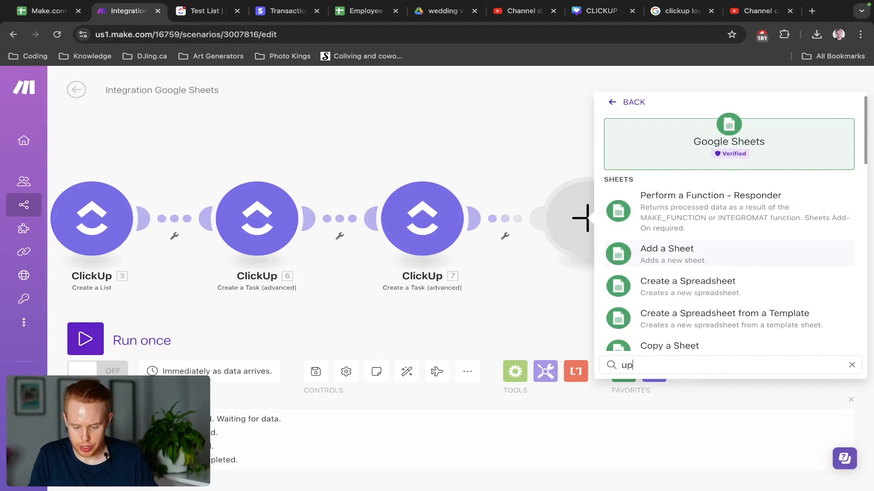
click(673, 200)
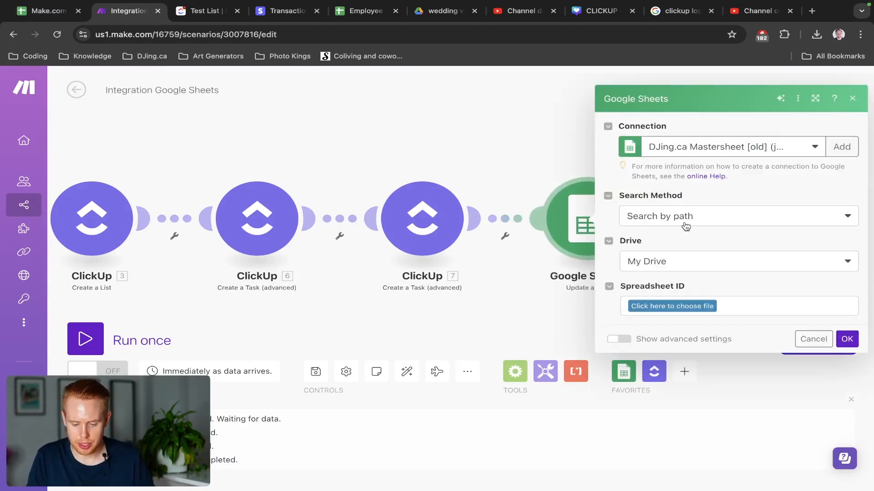
Paste the Make.com Clickup spreadsheet's ID from its web address into Spreadsheet ID.
click(686, 227)
click(679, 258)
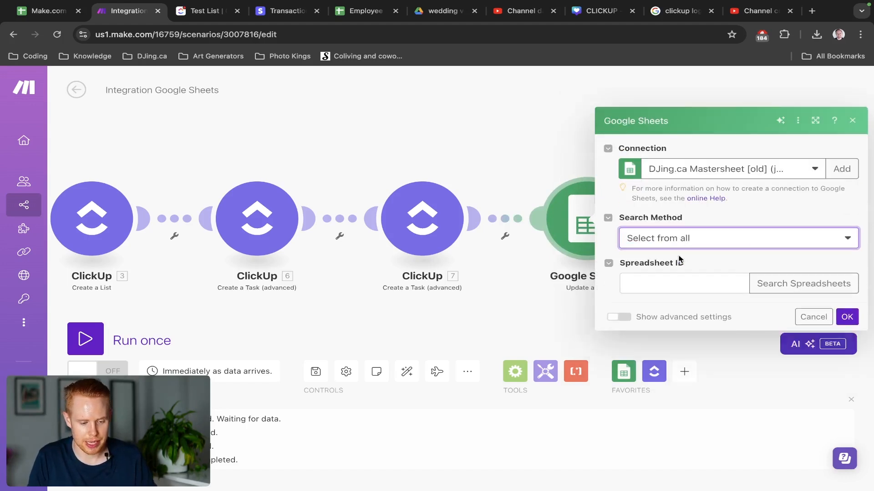
key(ctrl+1)
key(ctrl+l)
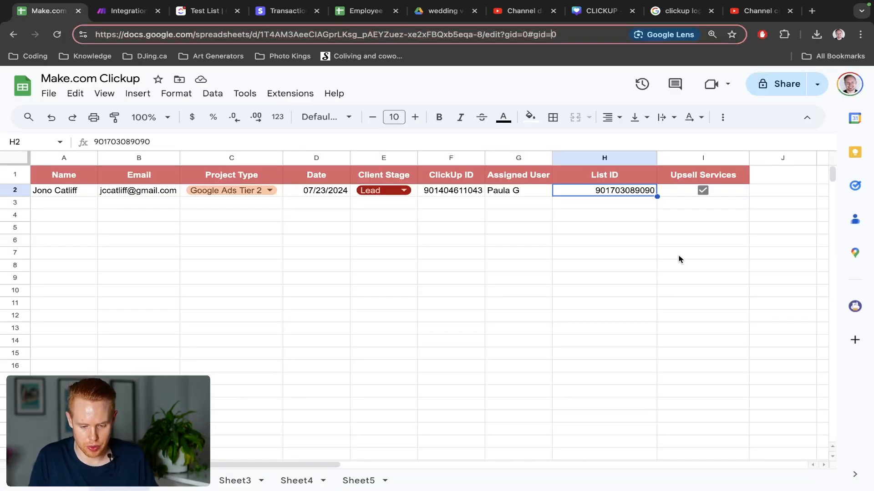
key(ctrl+shift+Left)
key(ctrl+shift+Left)
key(ctrl+shift+Left)
key(ctrl+c)
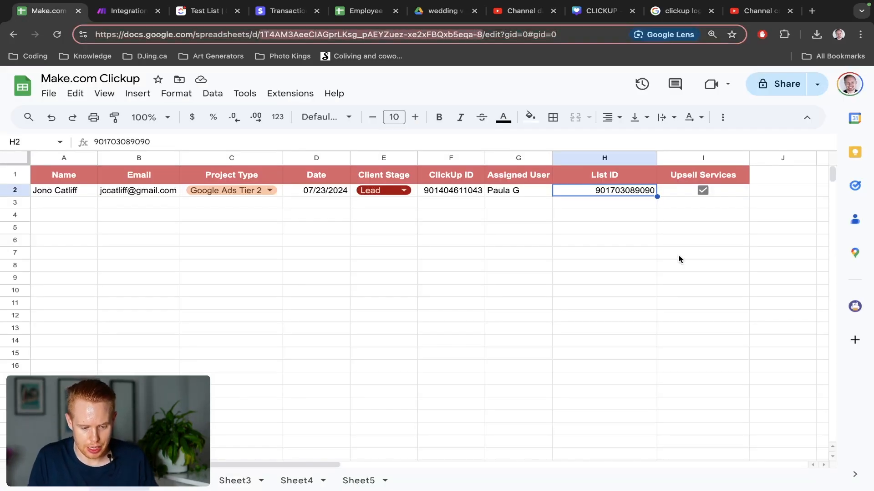
key(ctrl+2)
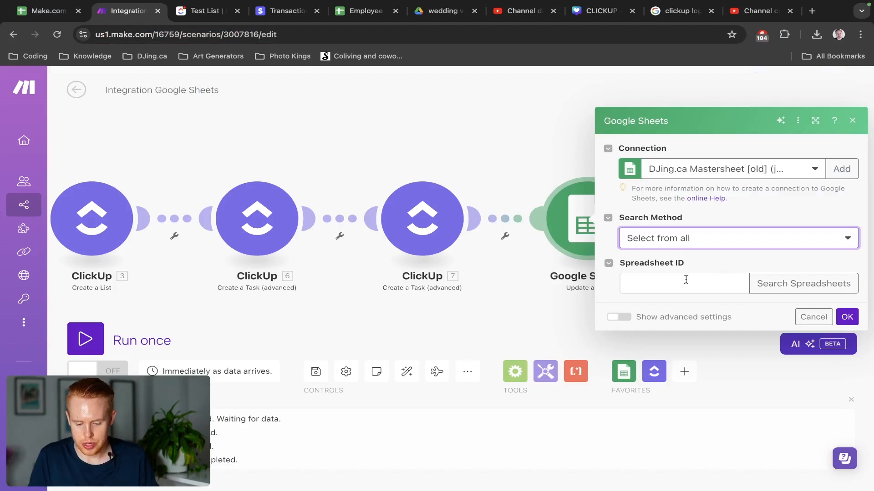
click(685, 279)
key(ctrl+v)
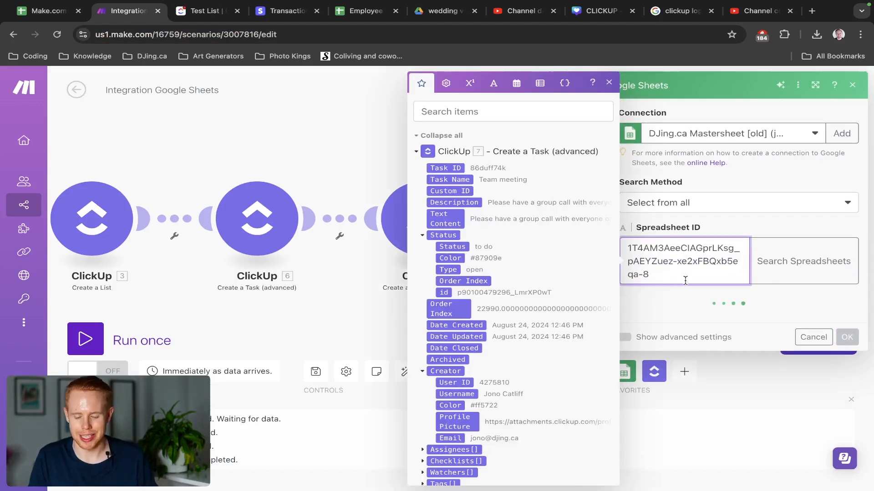
Switch the connection to My Google connection and pick Sheet1 as the sheet.
click(714, 139)
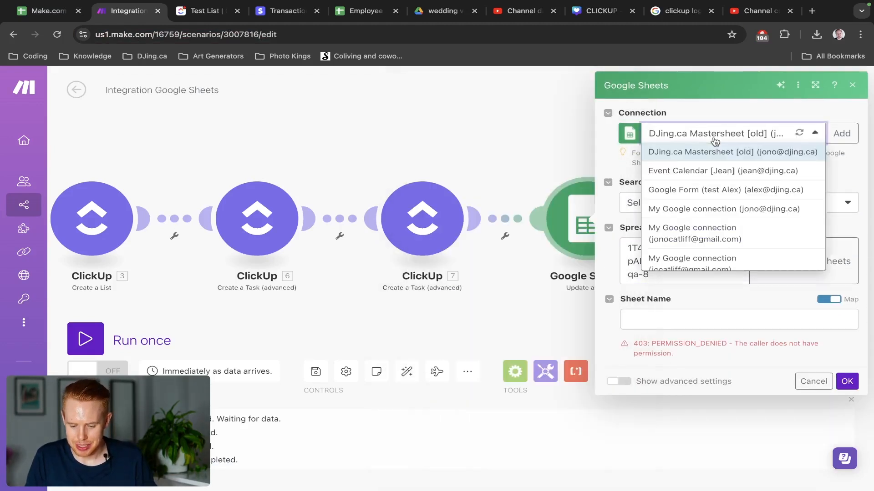
click(695, 248)
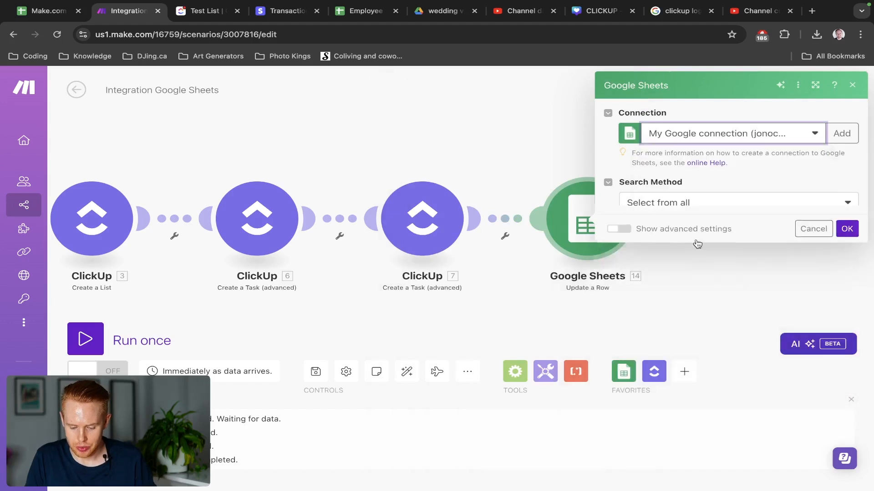
click(678, 324)
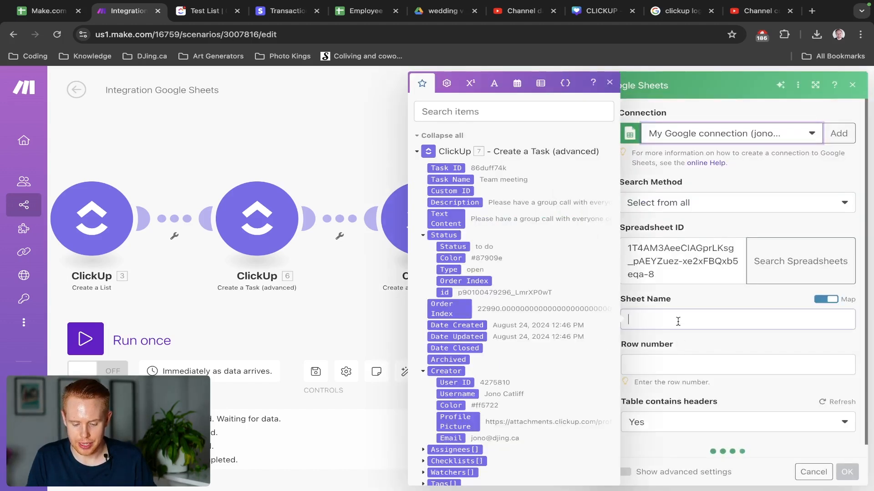
click(818, 301)
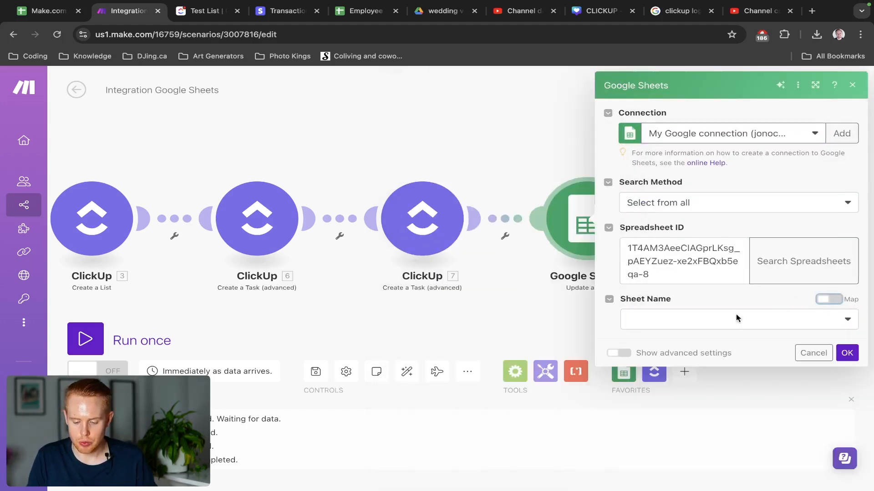
click(723, 324)
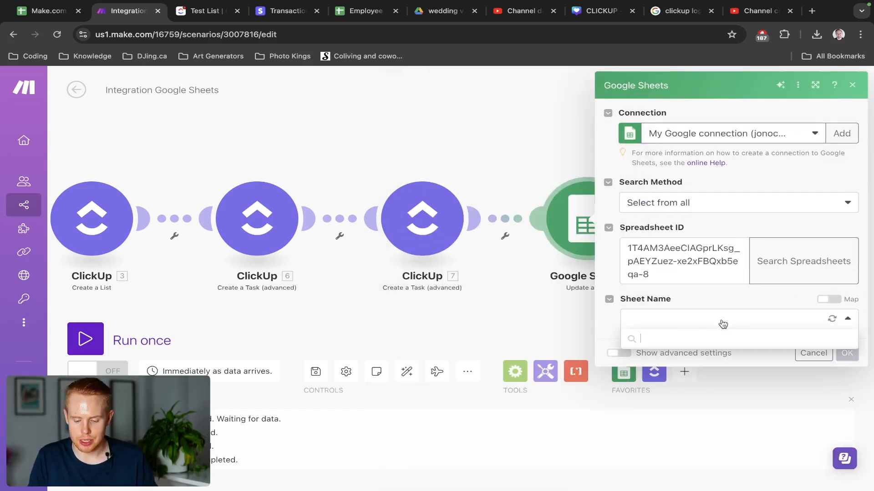
click(650, 338)
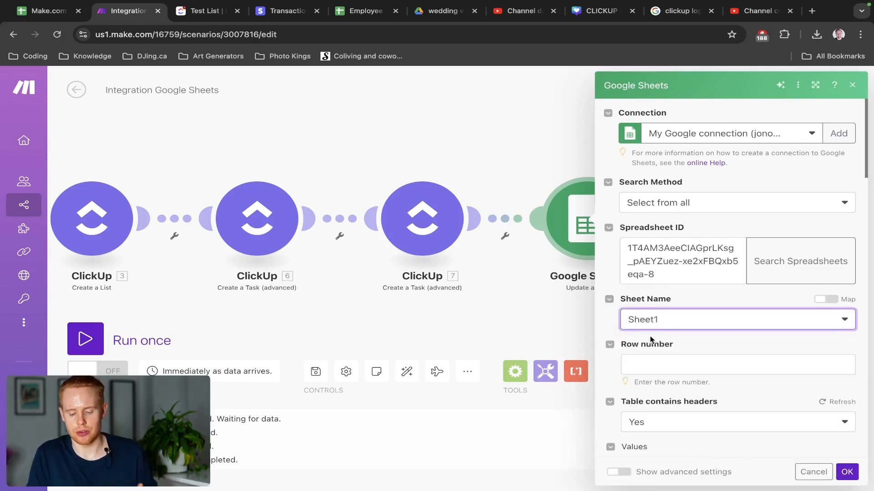
scroll(690, 347, down, 2)
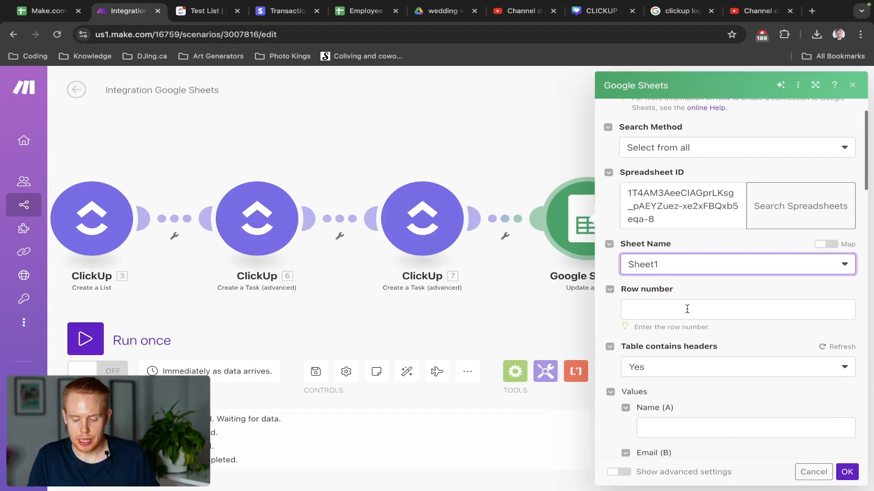
click(687, 309)
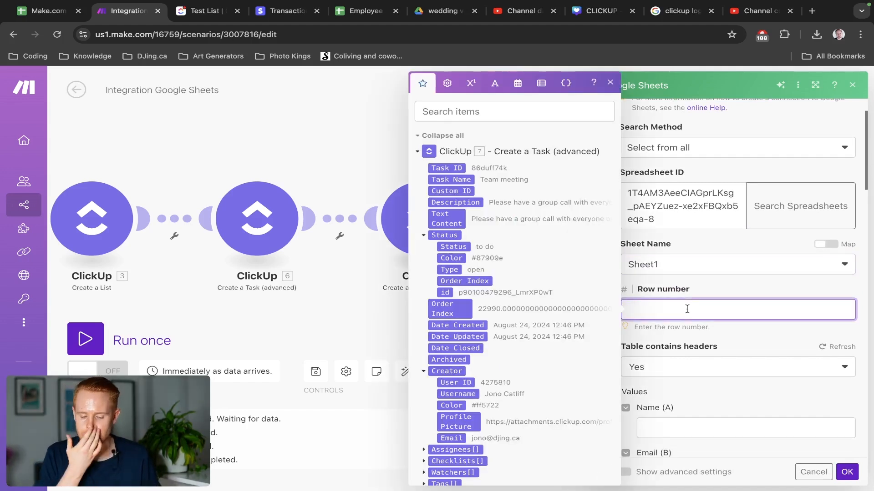
Map ClickUp 7's List ID into the List ID (H) column, after reviewing row 2.
key(ctrl+shift+Tab)
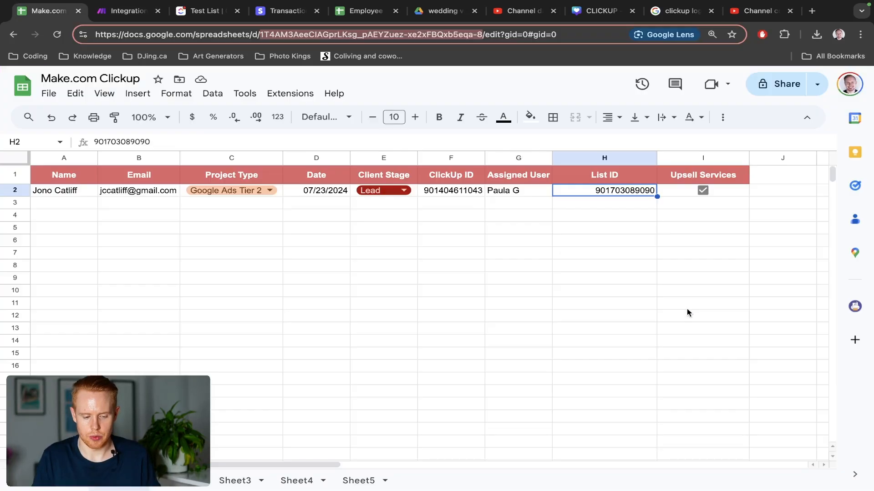
click(17, 190)
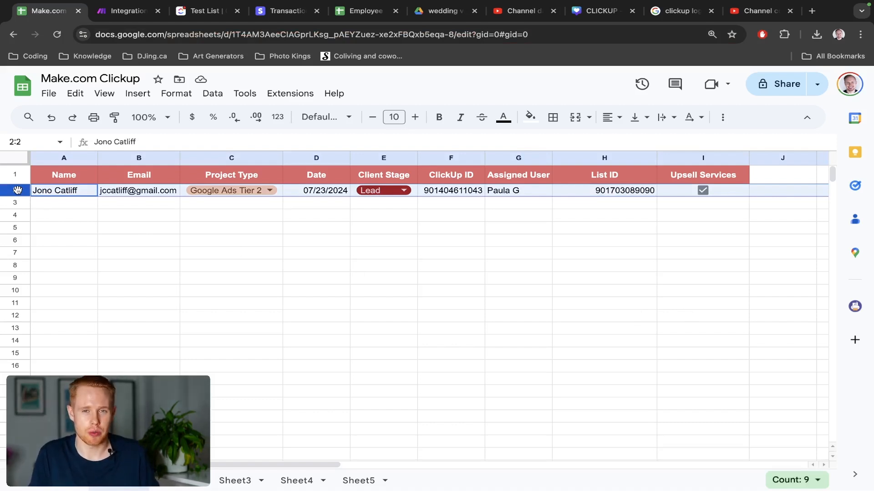
key(ctrl+Tab)
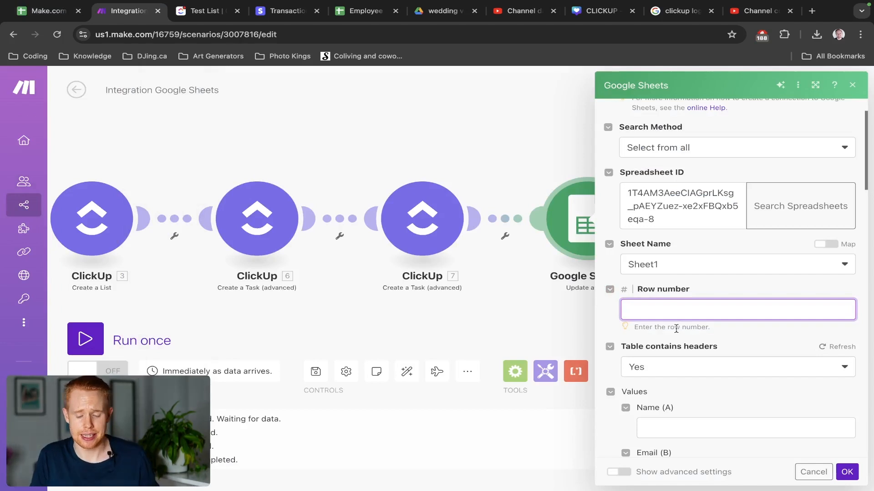
scroll(676, 330, down, 10)
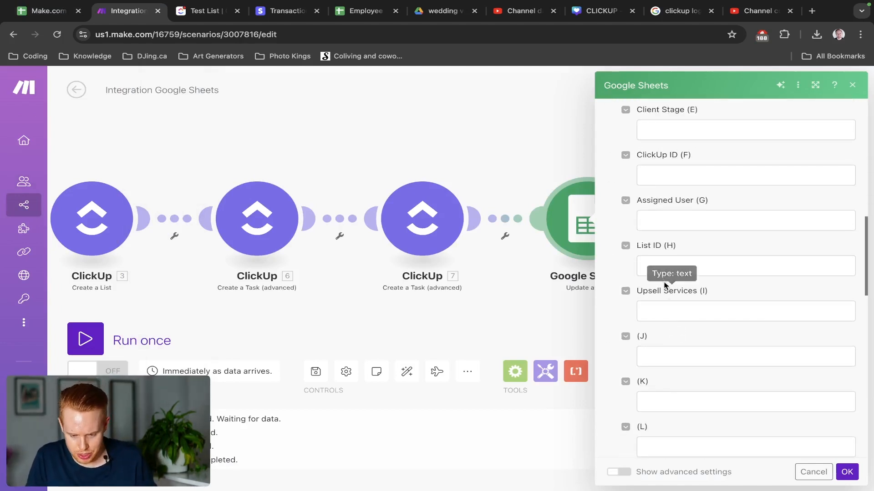
click(663, 269)
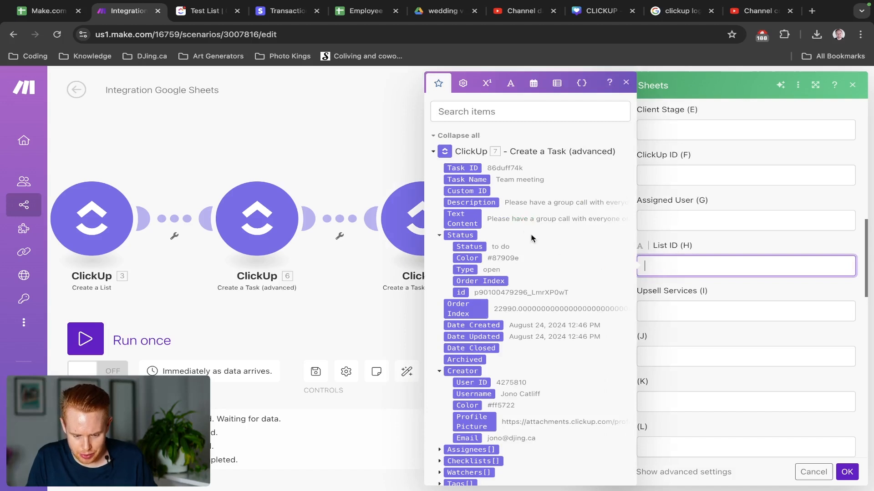
click(456, 119)
text(list id)
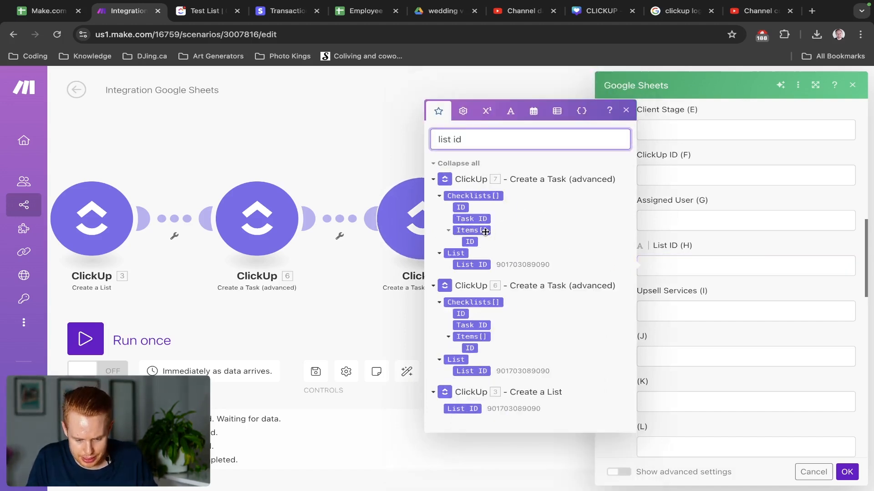
key(super+a)
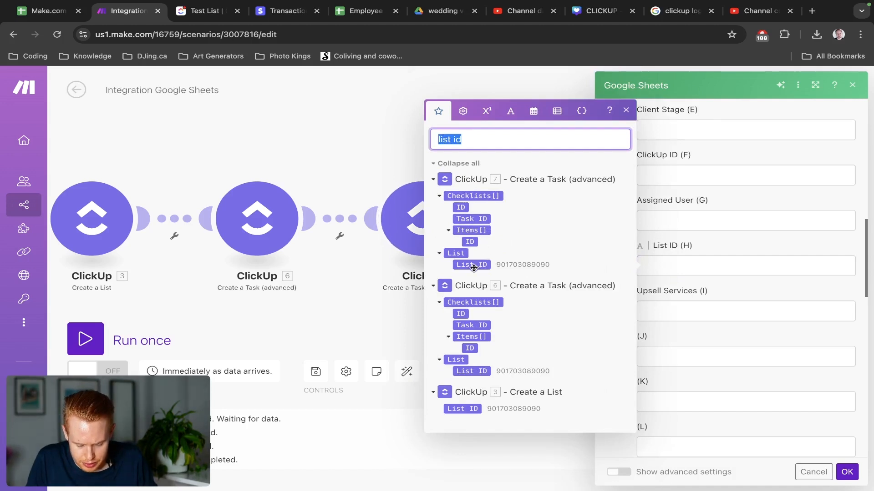
click(474, 265)
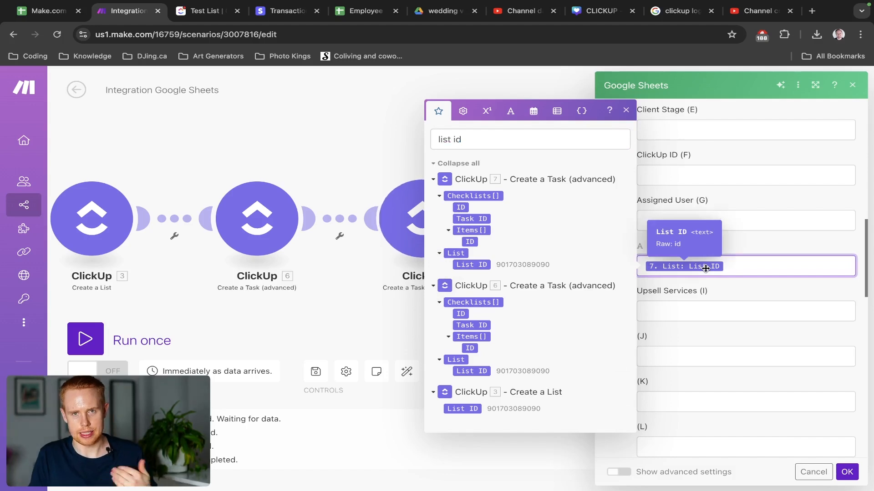
Set Row number to 2 and save the Update a Row settings.
key(ctrl+shift+Tab)
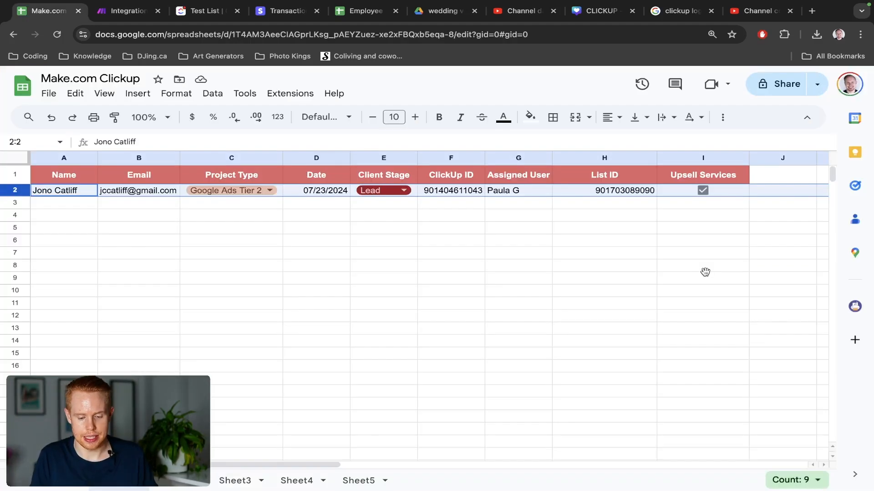
click(640, 192)
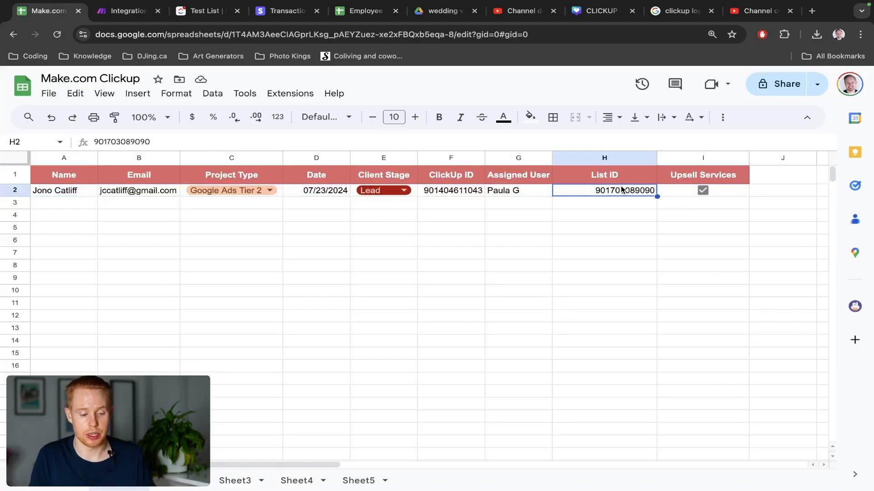
key(ctrl+Tab)
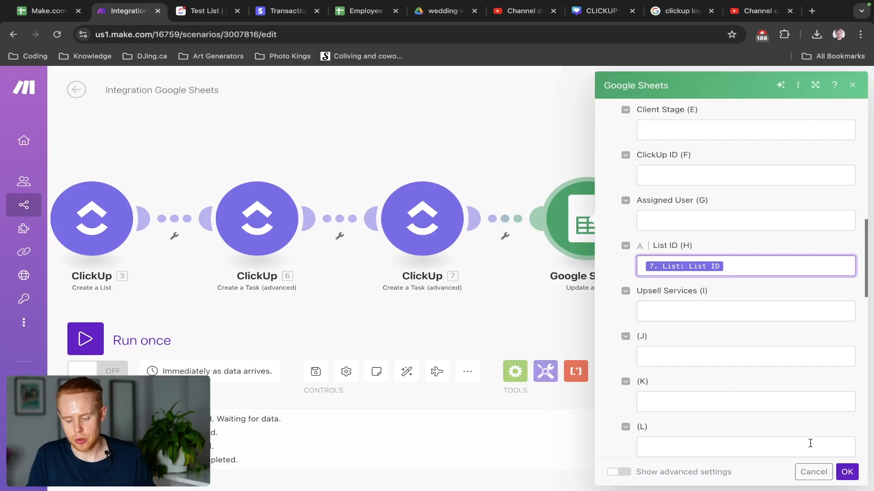
click(846, 480)
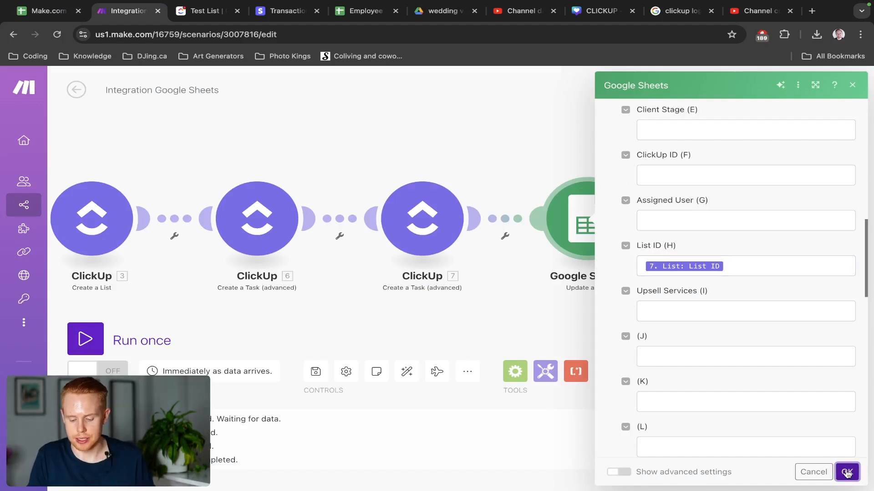
scroll(775, 299, up, 15)
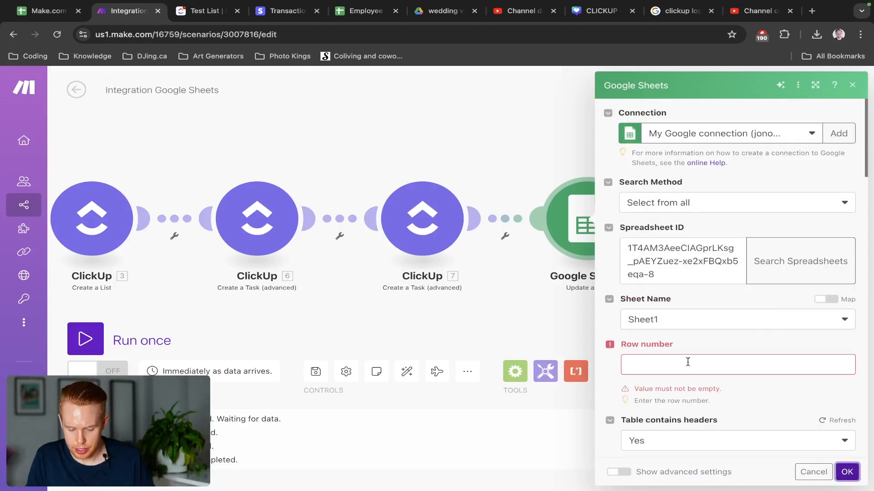
click(689, 362)
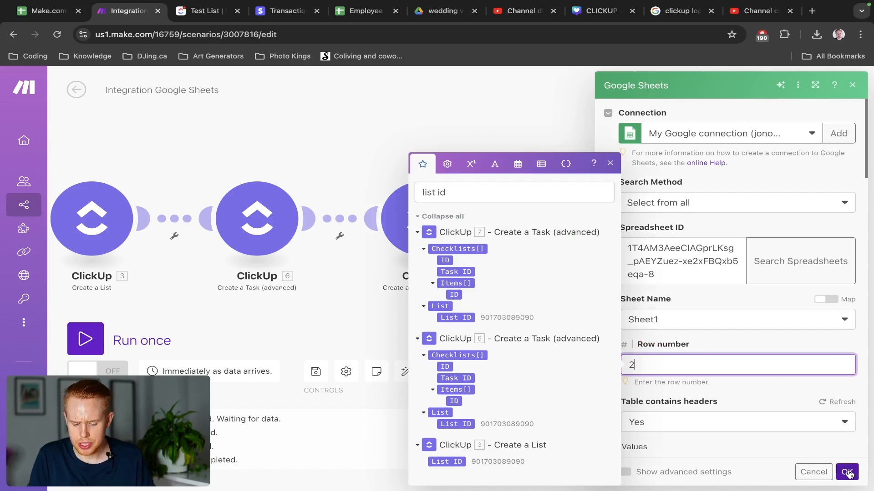
click(847, 472)
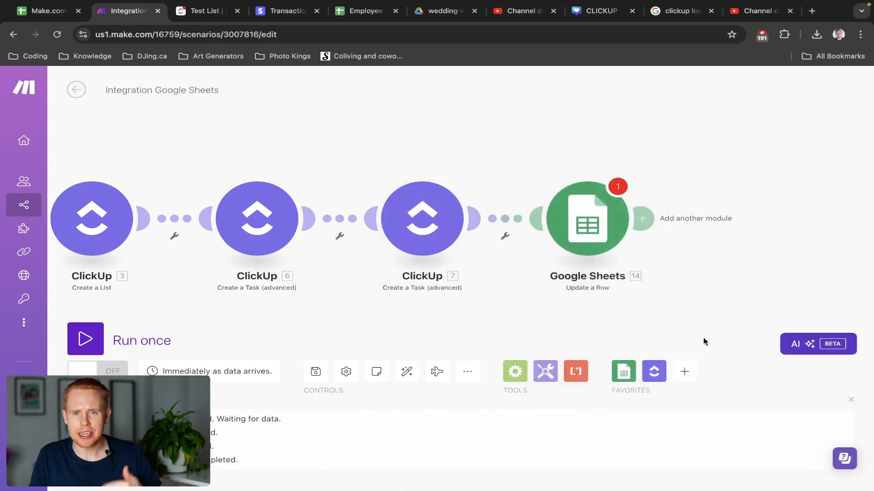
click(591, 248)
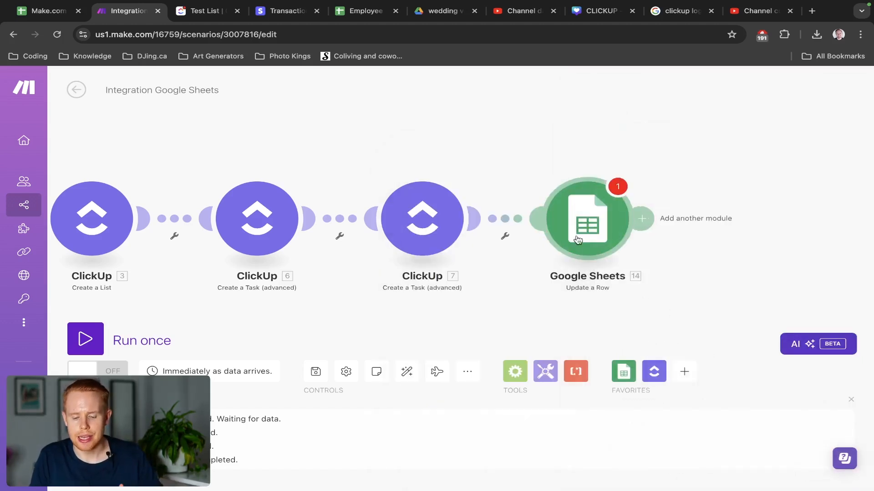
click(848, 473)
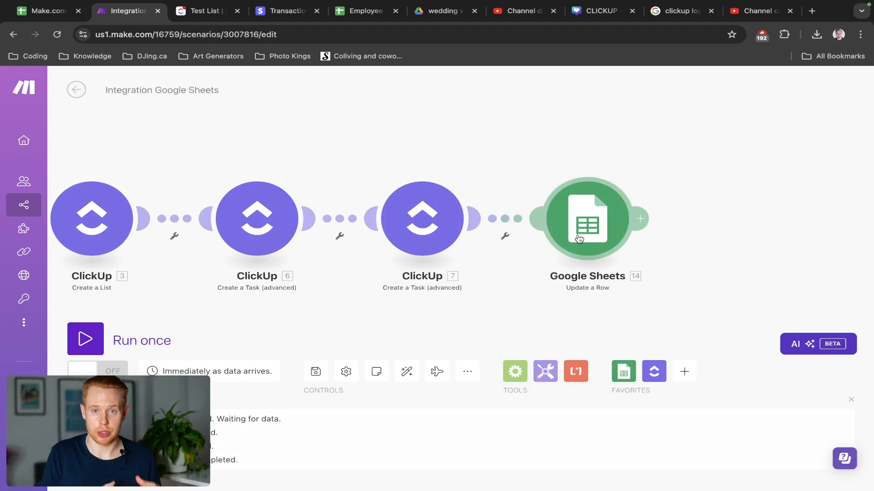
Insert a Google Sheets Search Rows module, then select row 2 in the Make.com Clickup sheet.
click(506, 219)
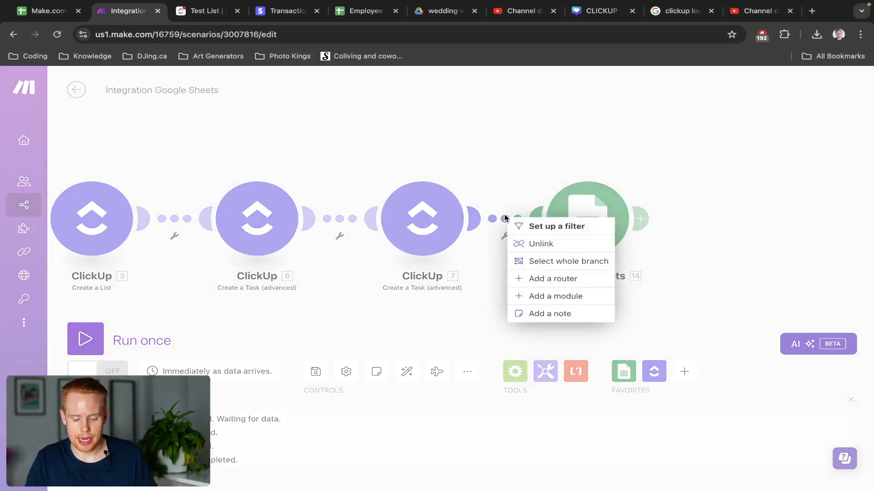
click(558, 296)
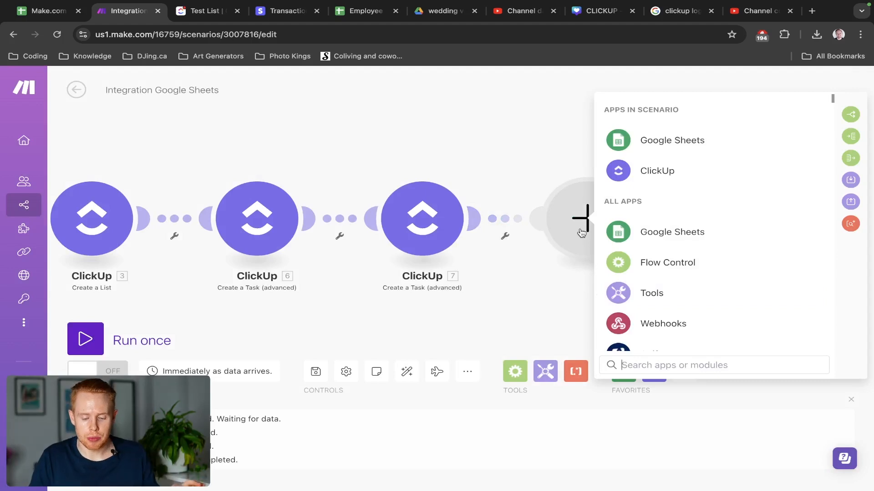
click(635, 143)
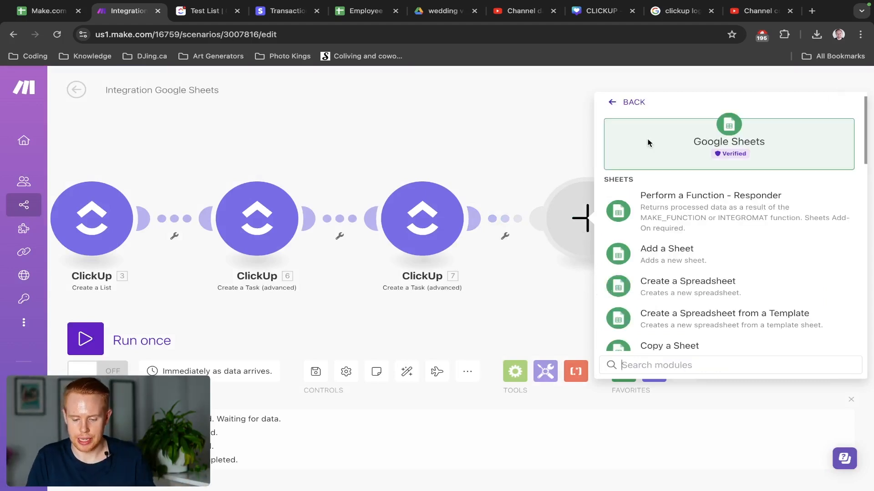
text(search)
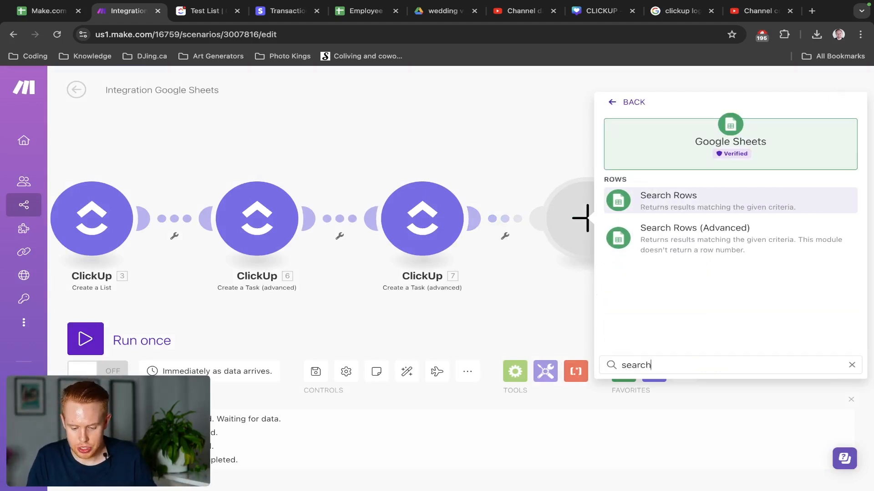
click(692, 201)
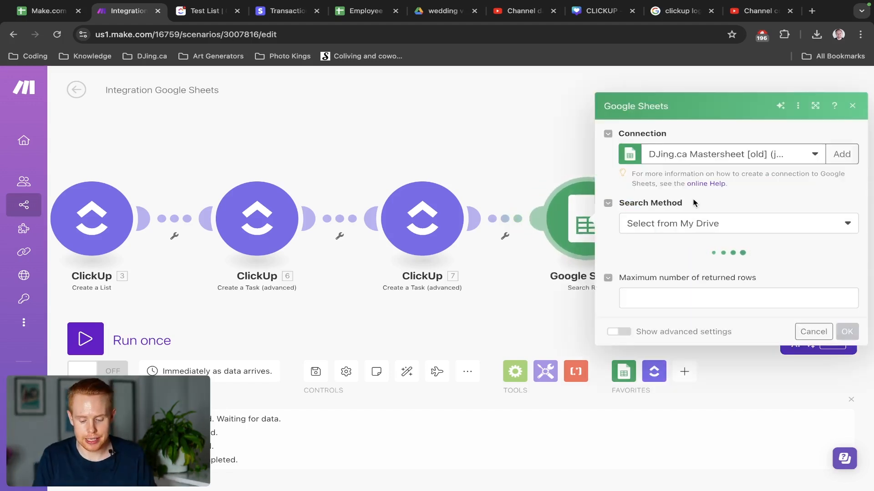
key(ctrl+shift+Tab)
click(20, 191)
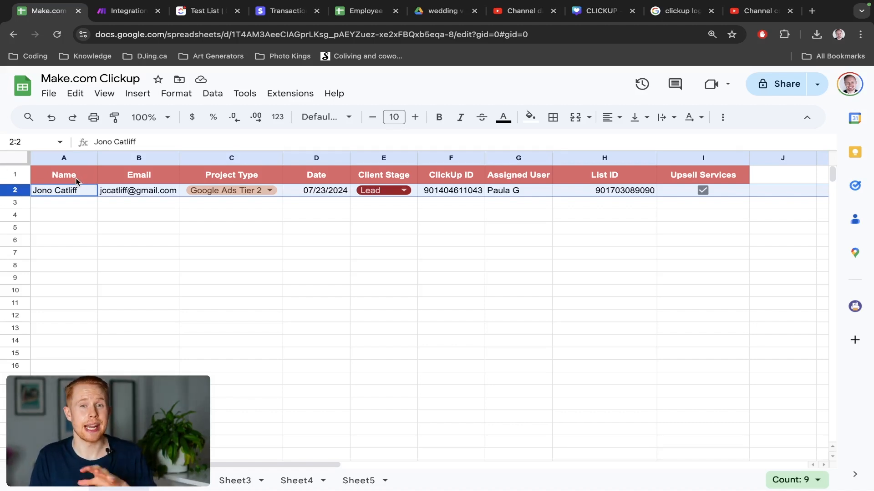
Note the client's email in B2 and set Search Method to Select from all.
click(130, 195)
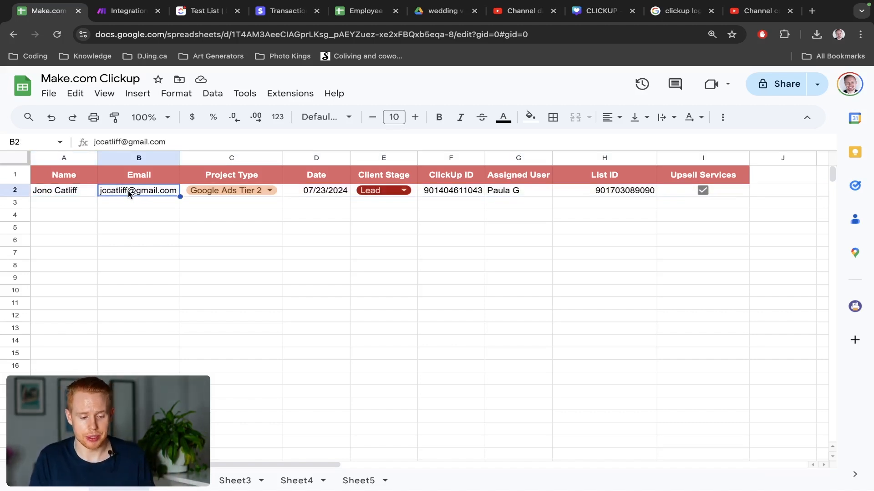
key(ctrl+Tab)
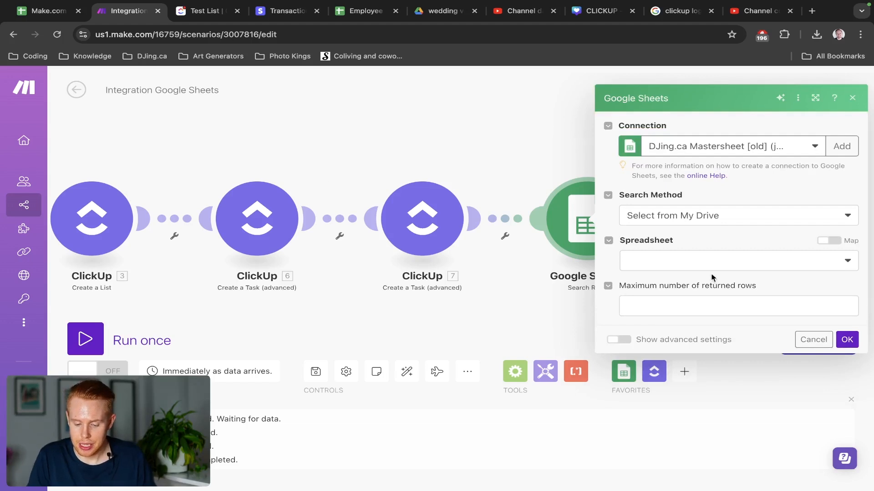
click(707, 221)
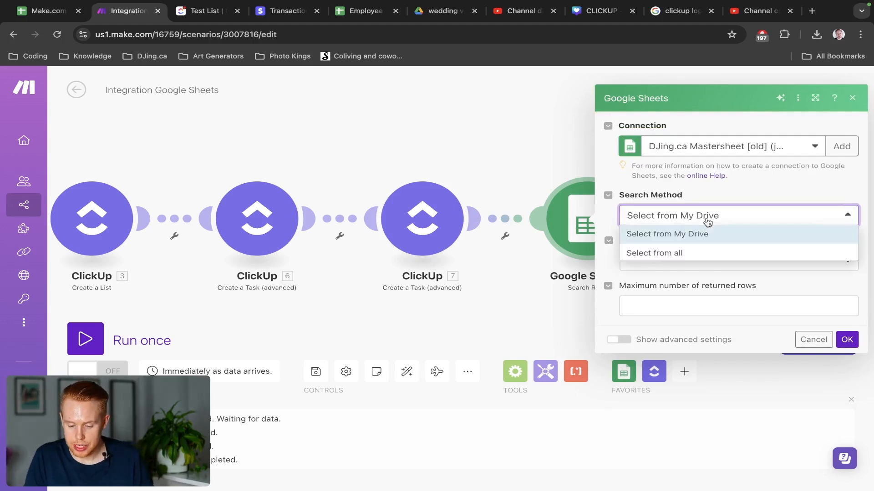
click(692, 255)
Paste the spreadsheet ID copied from the sheet's web address into Spreadsheet ID.
key(ctrl+shift+Tab)
double_click(439, 34)
key(Right)
key(Right)
key(Right)
key(ctrl+shift+Left)
key(ctrl+shift+Left)
key(ctrl+shift+Left)
key(ctrl+shift+Left)
key(ctrl+shift+Left)
key(ctrl+c)
key(ctrl+Tab)
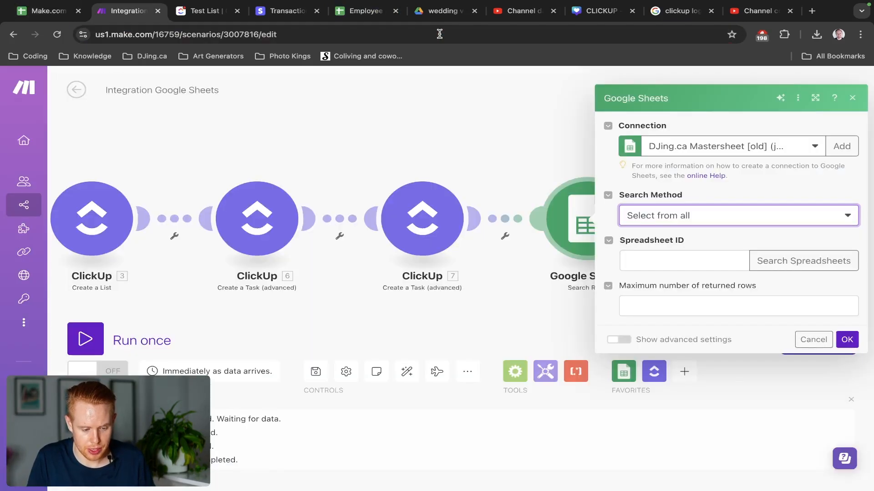
click(661, 258)
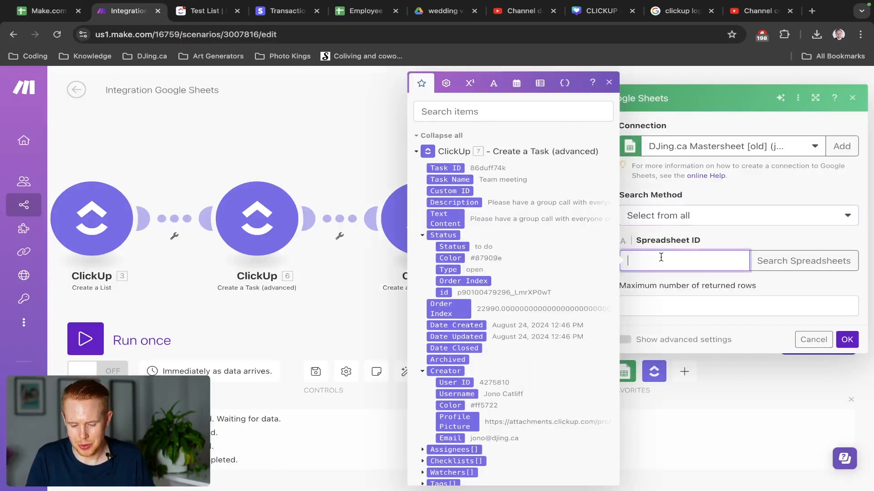
key(ctrl+v)
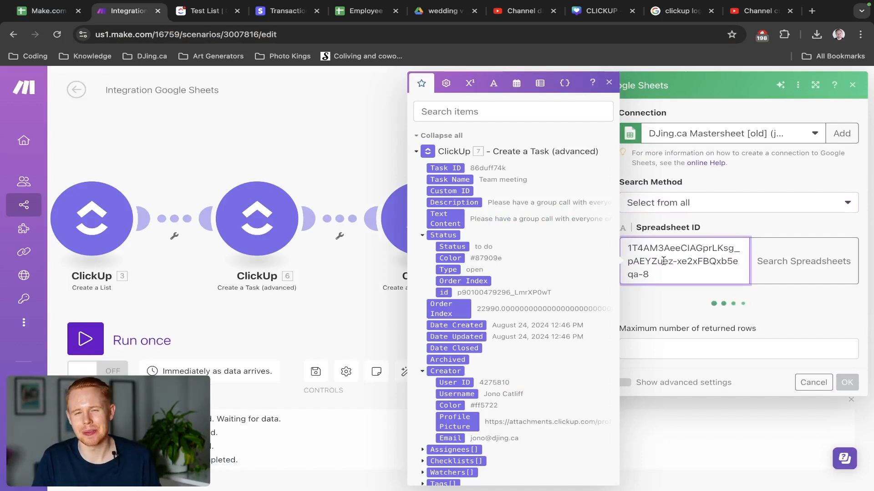
Switch to My Google connection and choose Sheet1 as the sheet to search.
click(720, 329)
click(720, 330)
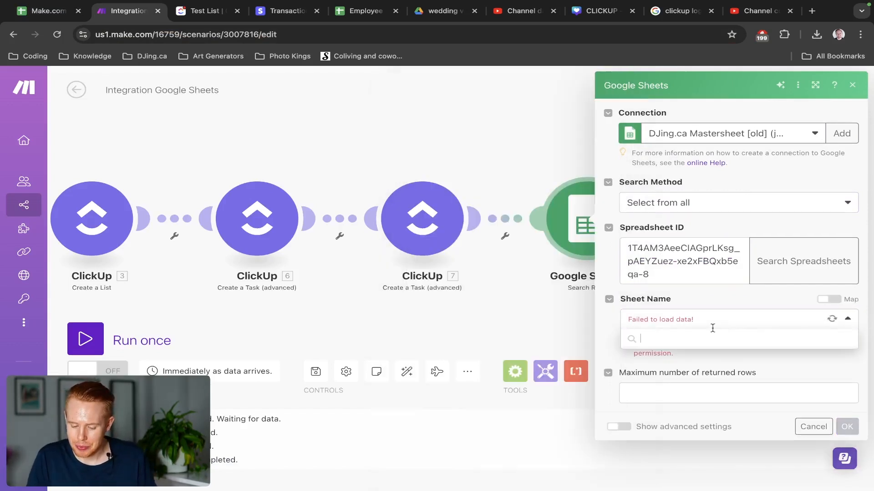
click(711, 136)
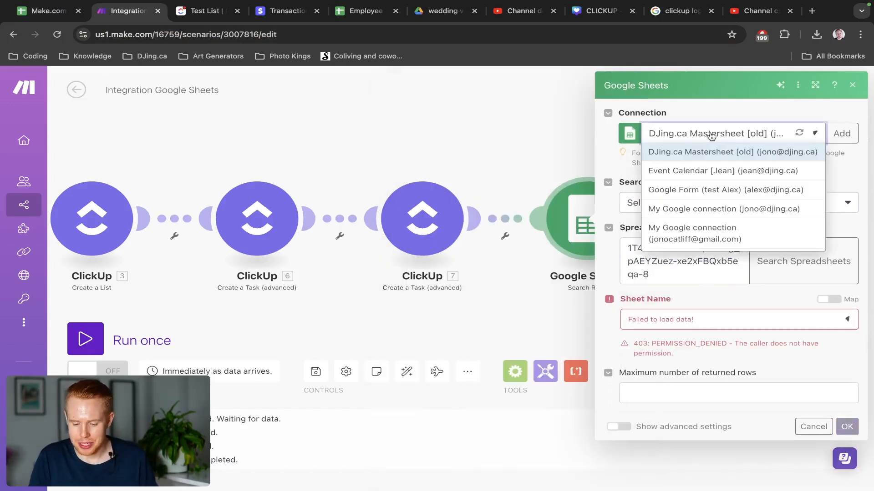
click(706, 235)
click(686, 319)
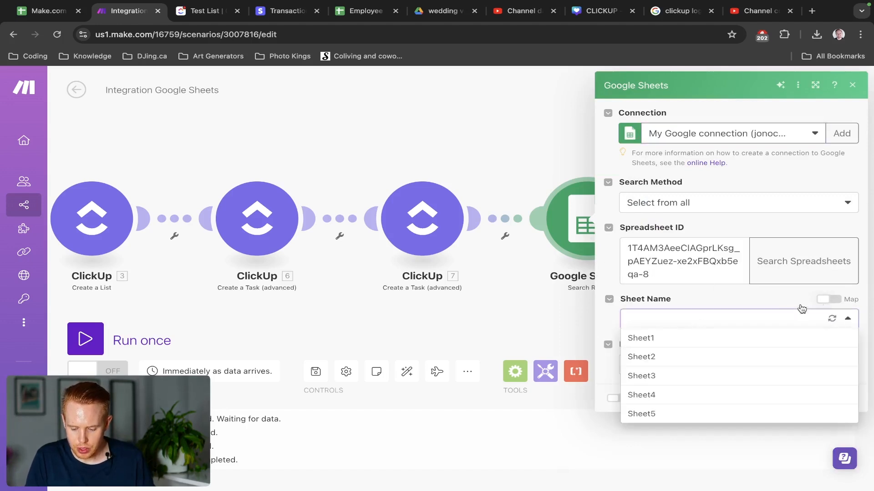
click(676, 335)
scroll(675, 346, down, 2)
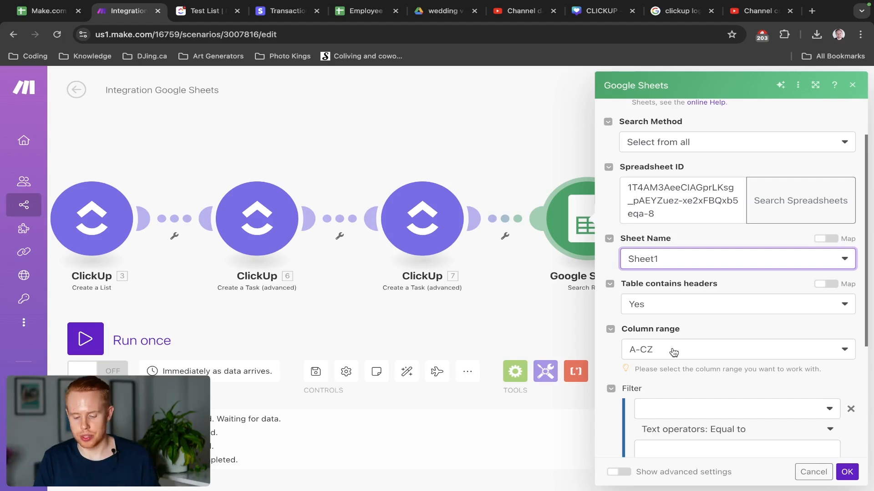
scroll(673, 351, down, 4)
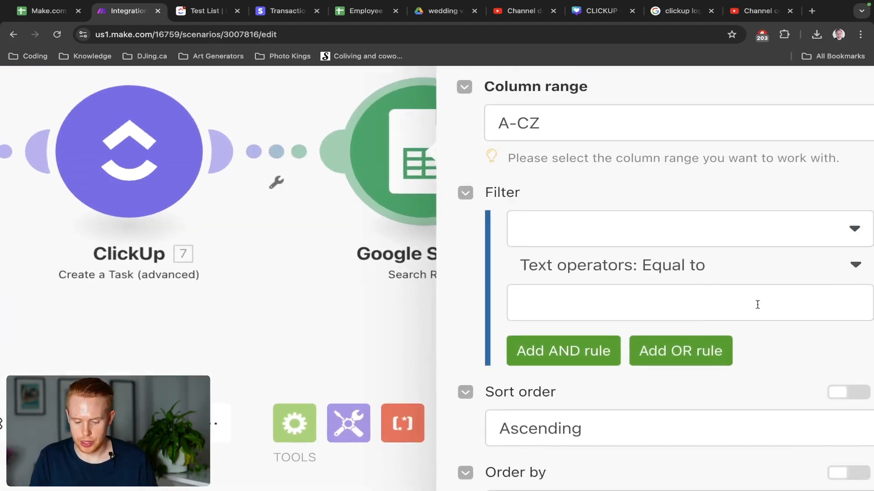
Filter Search Rows on Email (B) matching the trigger's 1. Row values B and confirm.
click(665, 234)
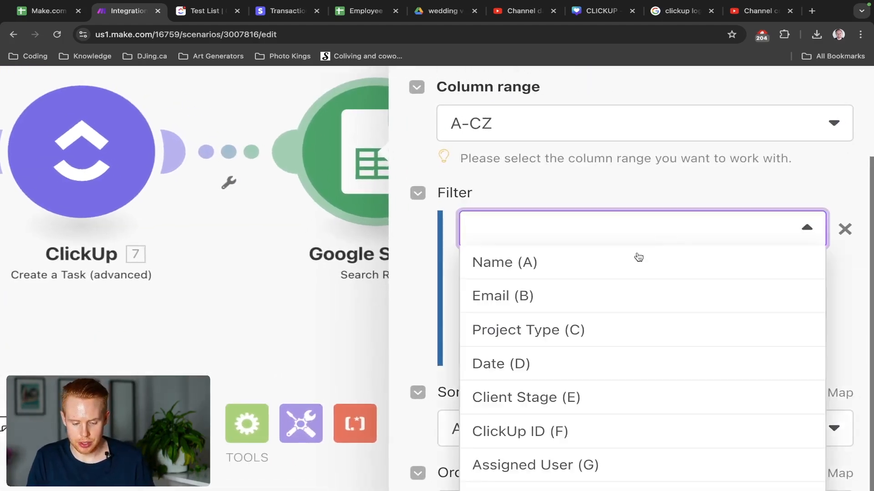
click(529, 296)
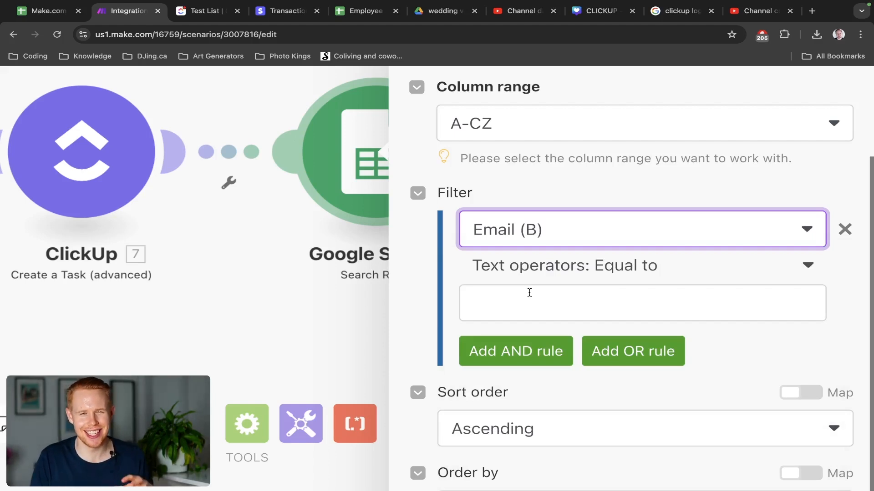
click(566, 303)
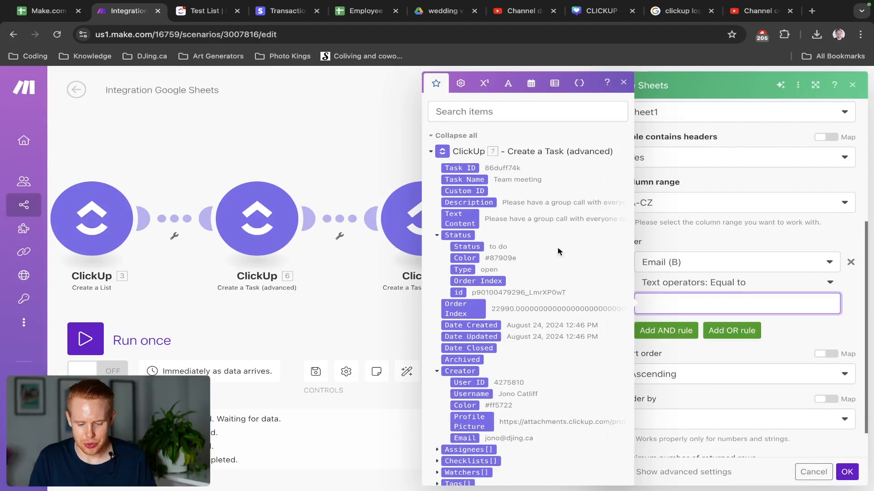
click(430, 152)
scroll(488, 276, down, 15)
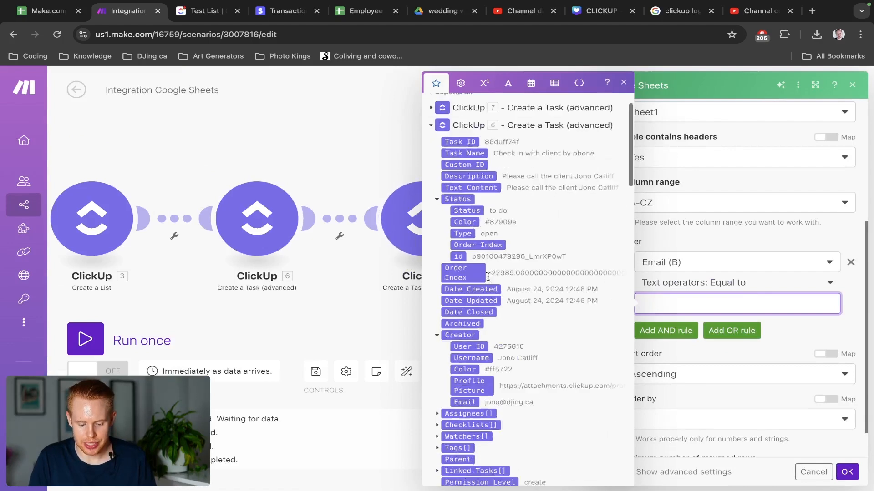
scroll(488, 276, down, 8)
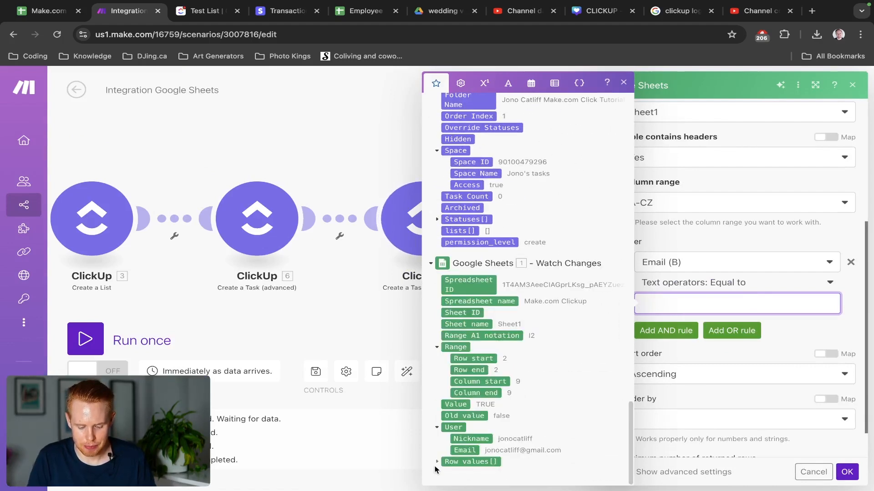
click(437, 462)
scroll(495, 319, down, 4)
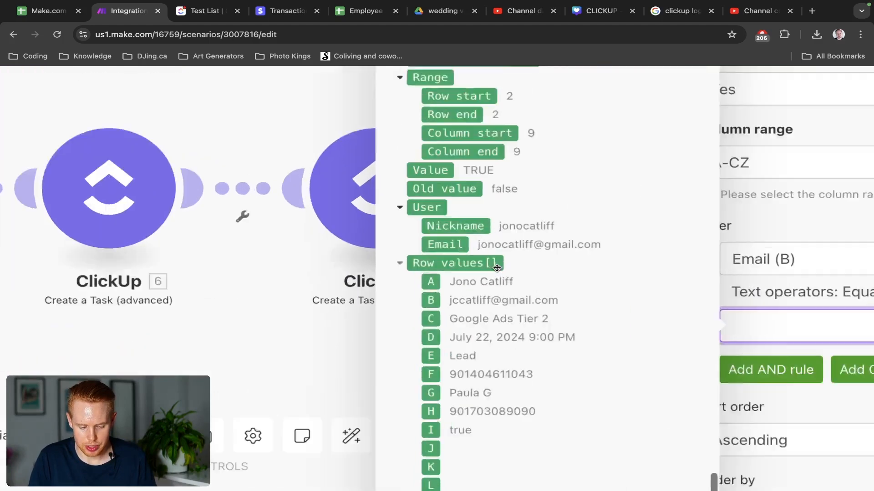
scroll(497, 268, up, 4)
scroll(496, 268, down, 2)
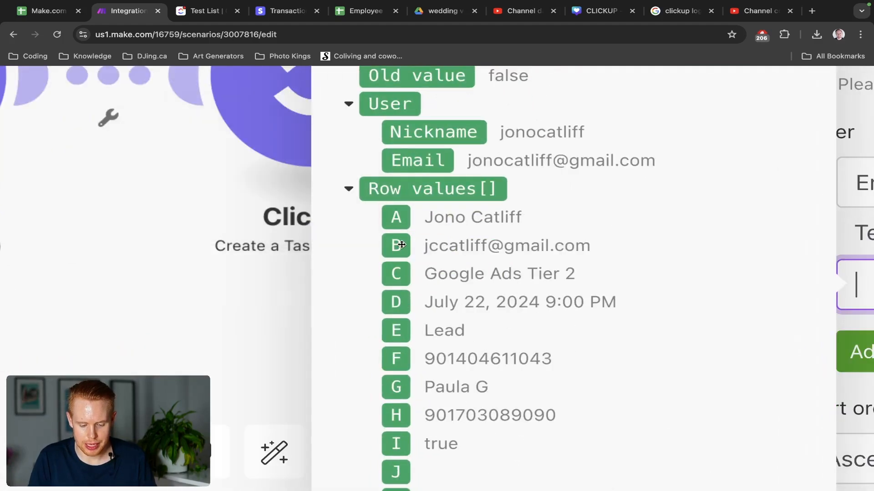
scroll(534, 236, down, 4)
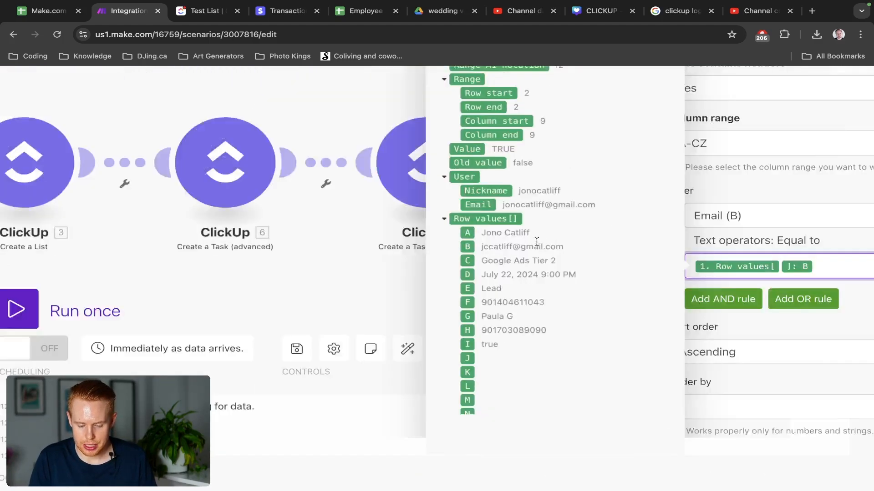
click(797, 248)
click(847, 472)
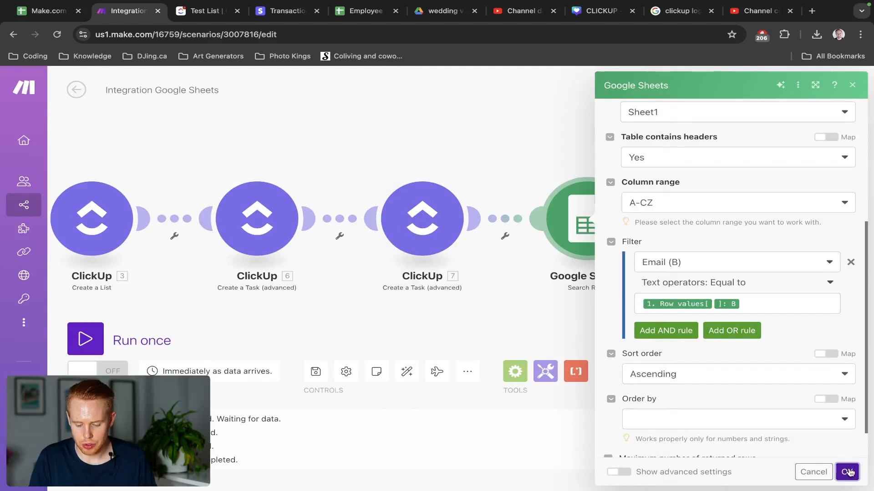
Save the scenario despite the empty-value warning and return to the spreadsheet.
click(314, 370)
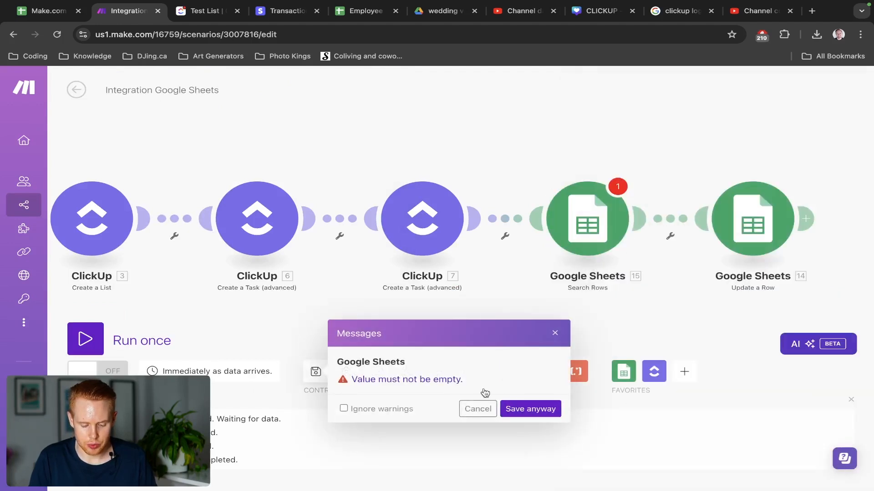
click(519, 410)
drag(346, 328, 806, 309)
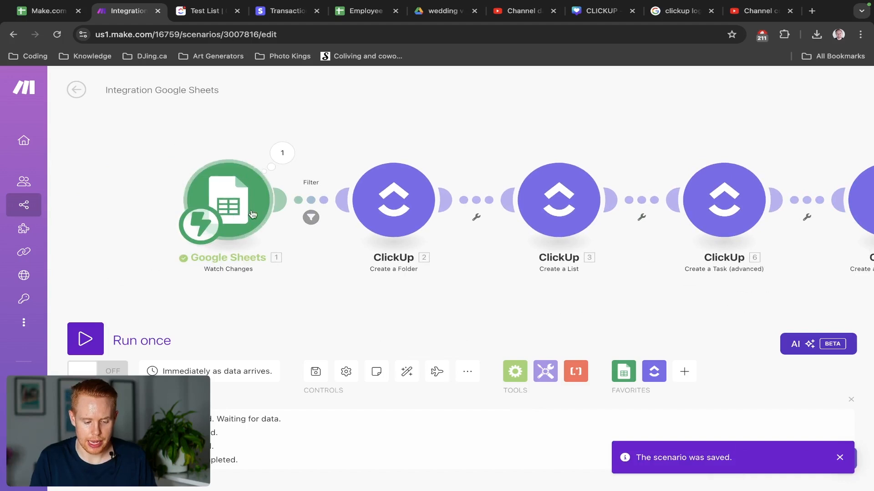
key(ctrl+shift+Tab)
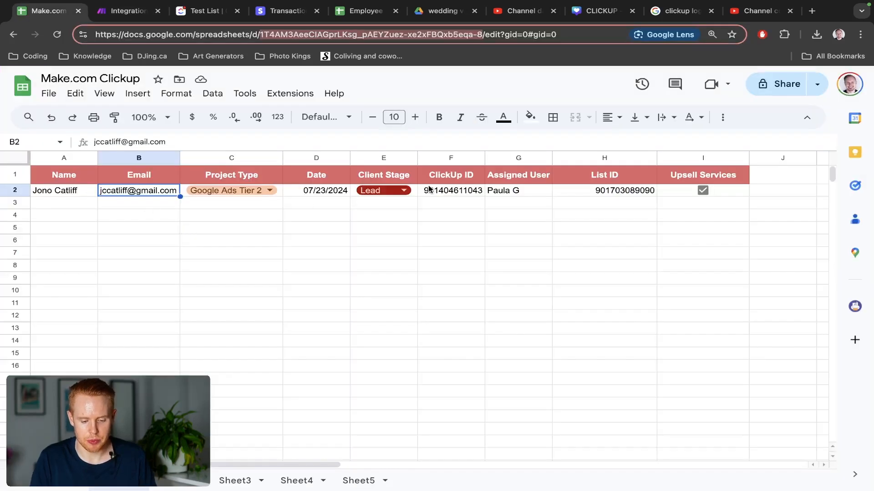
Review the client's data in row 2, still at the Lead stage.
click(10, 188)
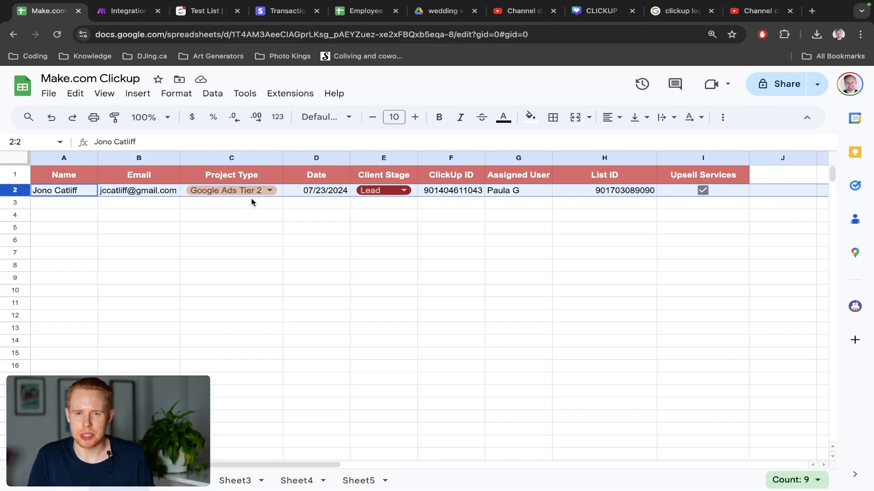
mouse_move(180, 189)
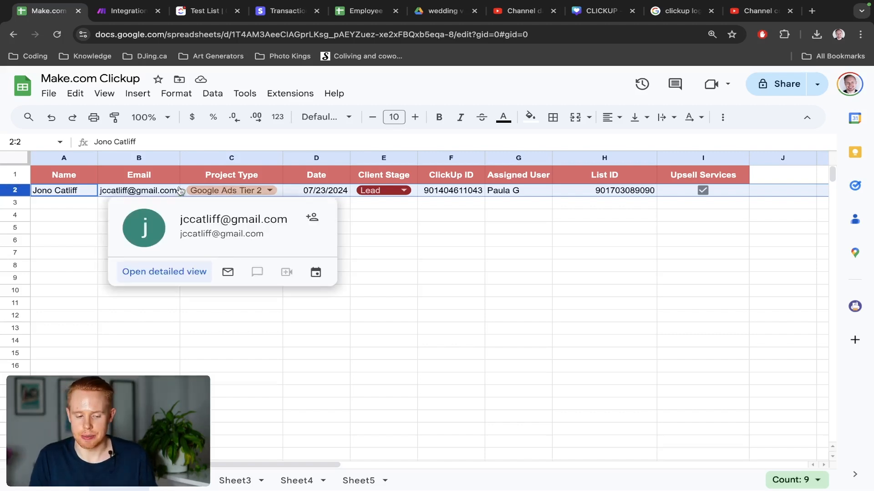
key(ctrl+Tab)
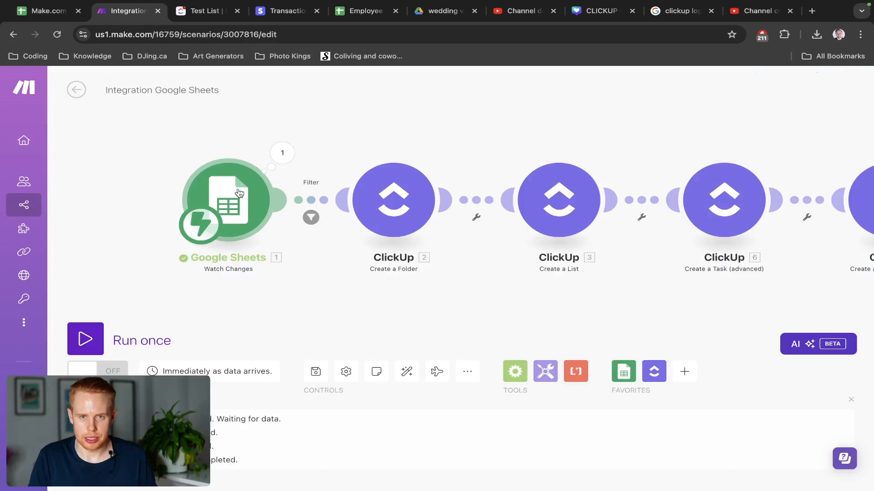
drag(531, 115, 88, 117)
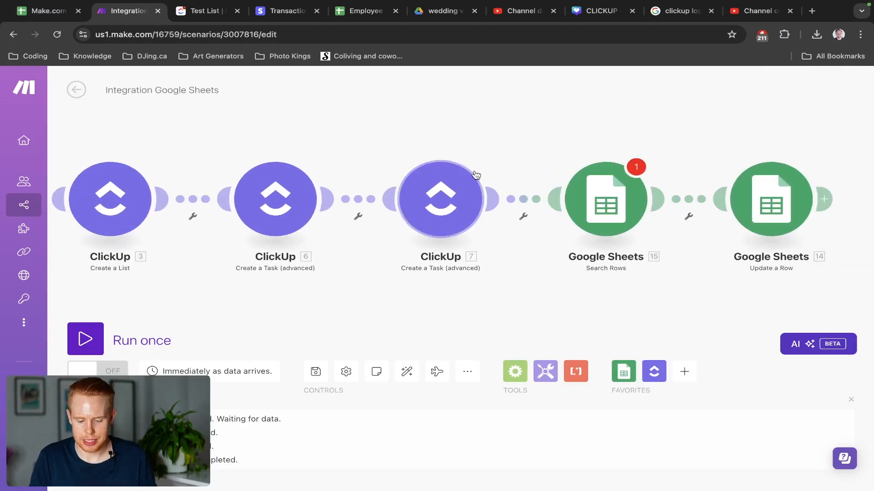
click(588, 200)
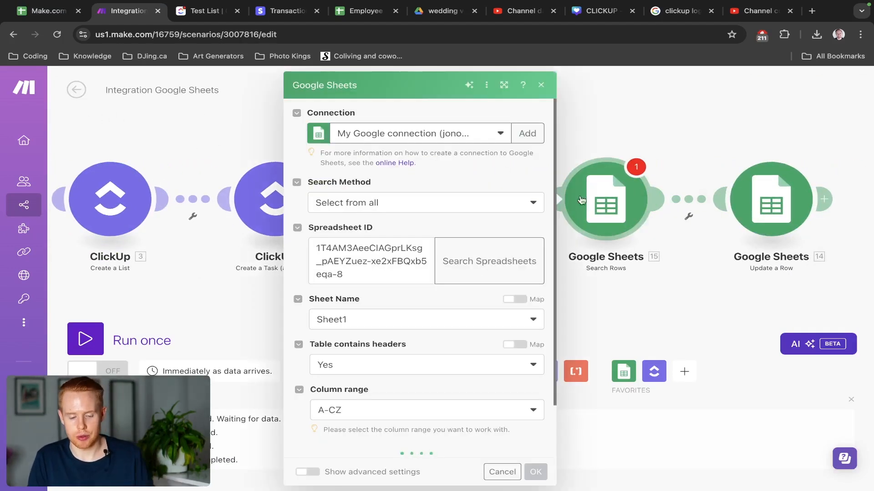
drag(504, 135, 157, 154)
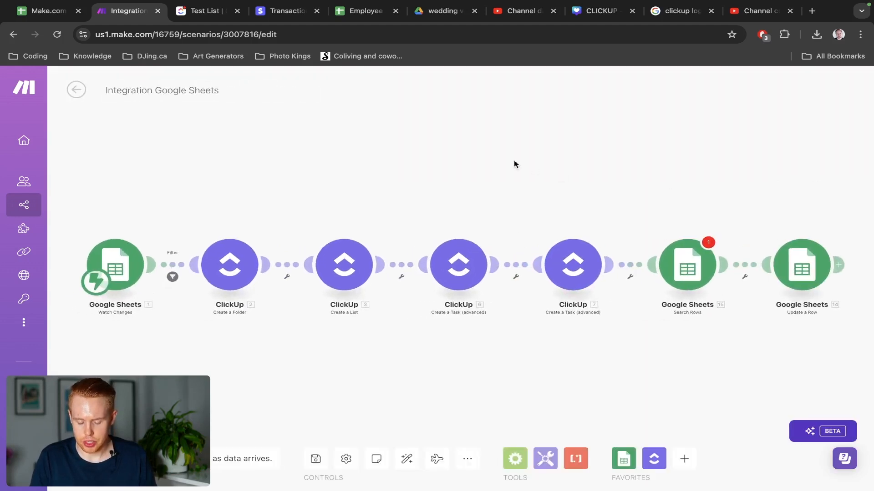
Replace Update a Row's fixed Row number 2 with Search Rows' mapped 15. Row number.
click(610, 240)
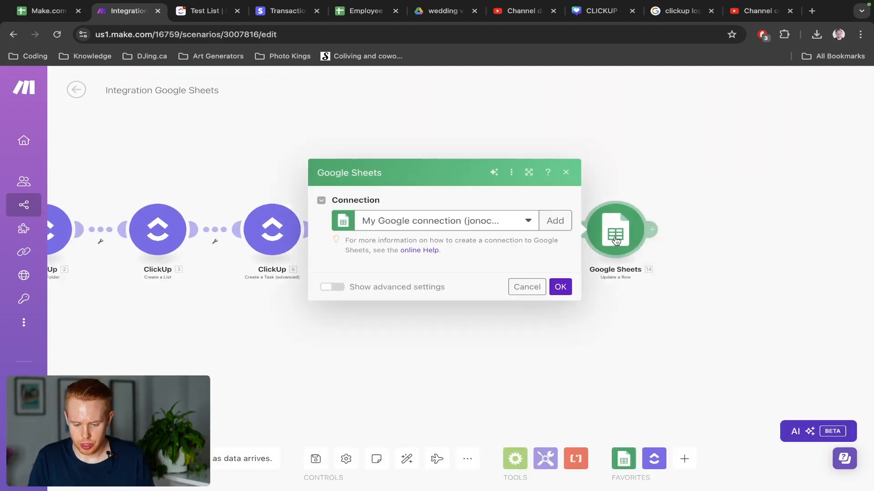
scroll(439, 312, down, 2)
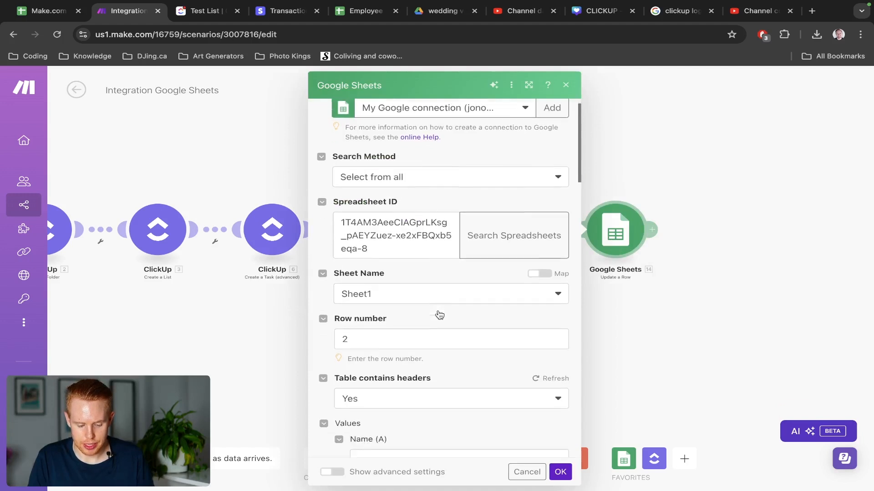
click(389, 331)
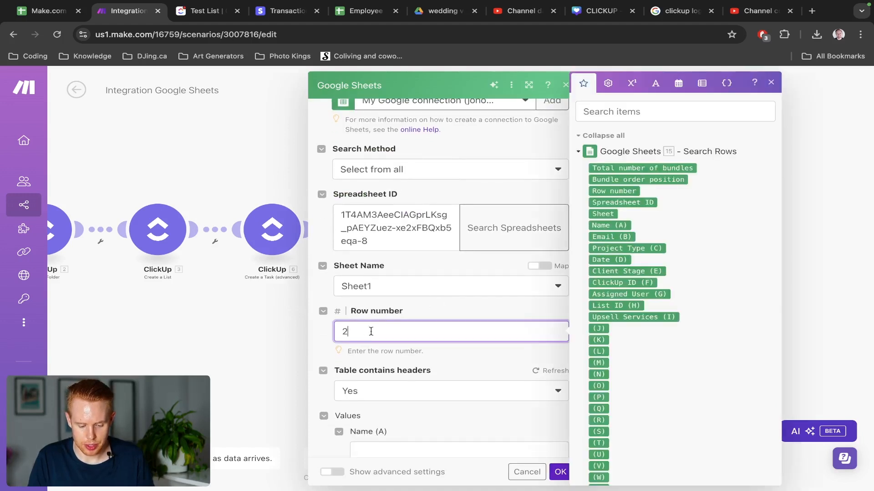
key(BackSpace)
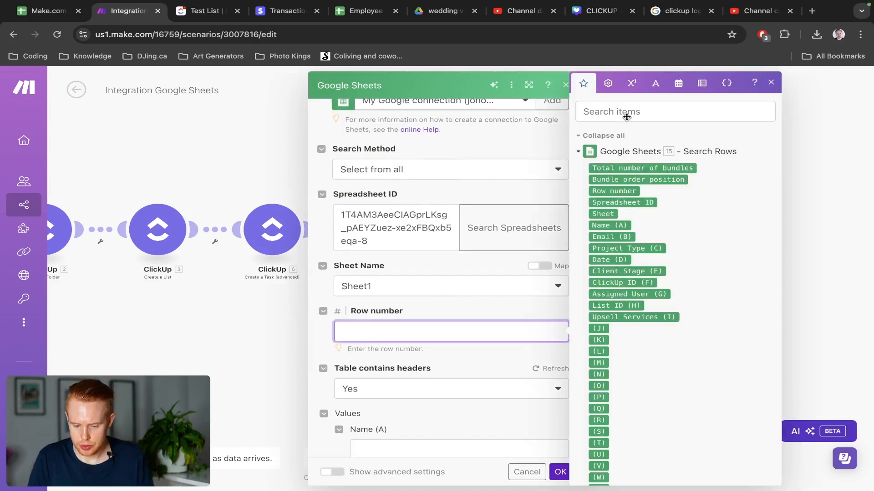
click(626, 117)
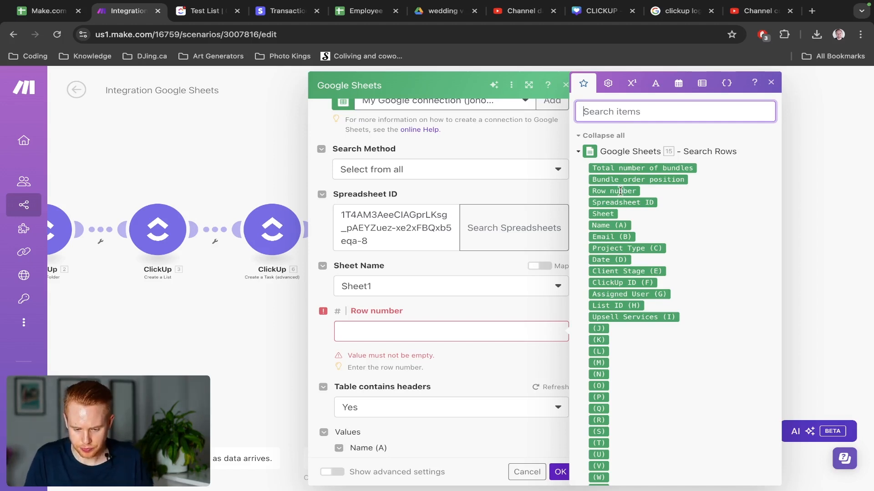
text(row number)
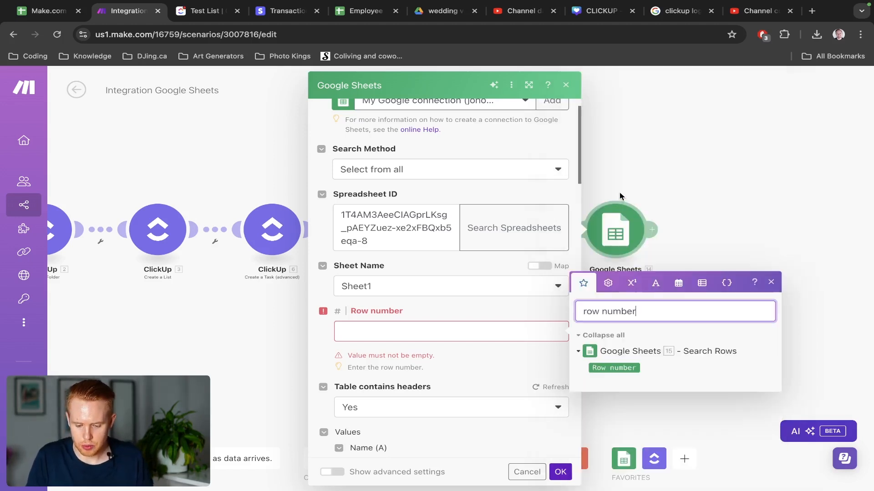
click(614, 367)
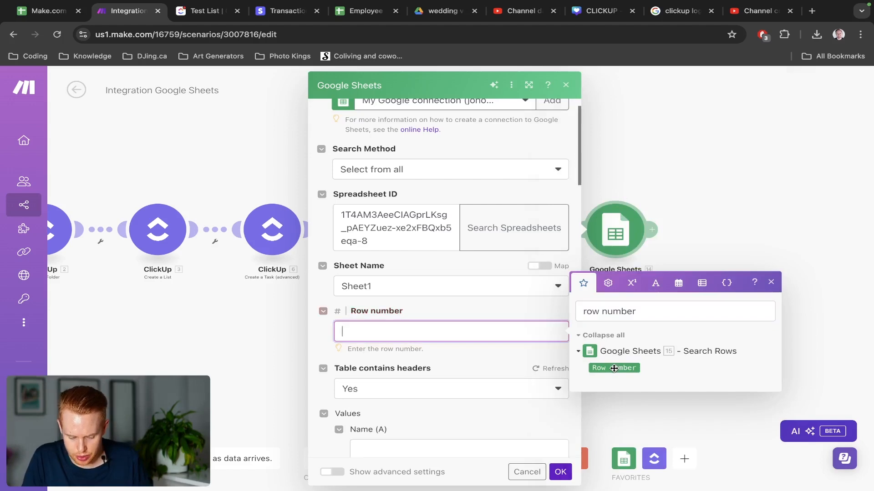
triple_click(622, 316)
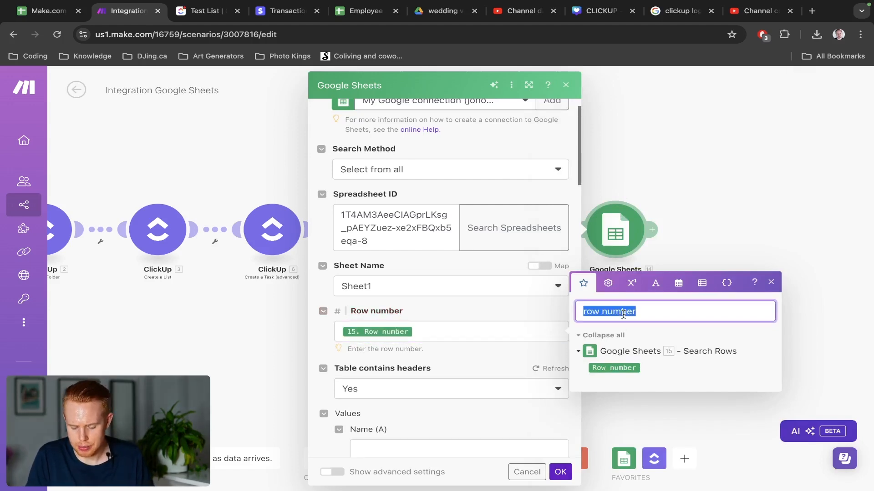
key(BackSpace)
scroll(623, 336, down, 15)
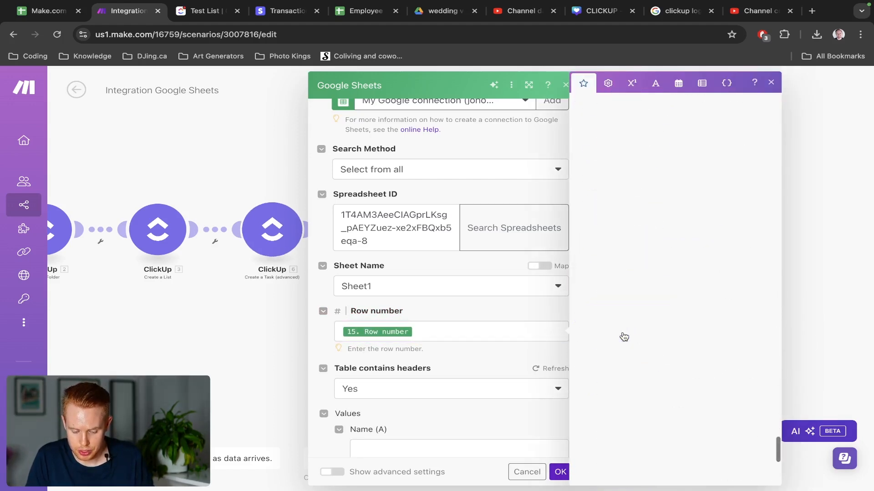
scroll(622, 336, up, 2)
scroll(666, 199, up, 5)
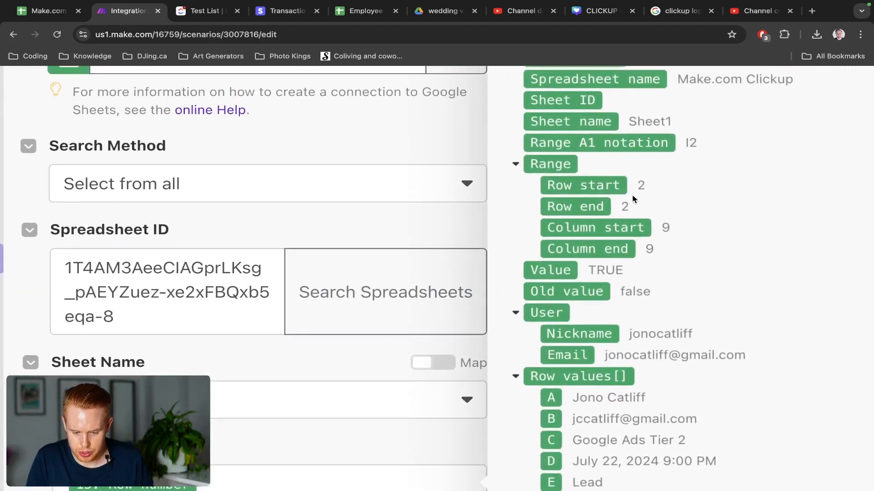
scroll(585, 185, down, 5)
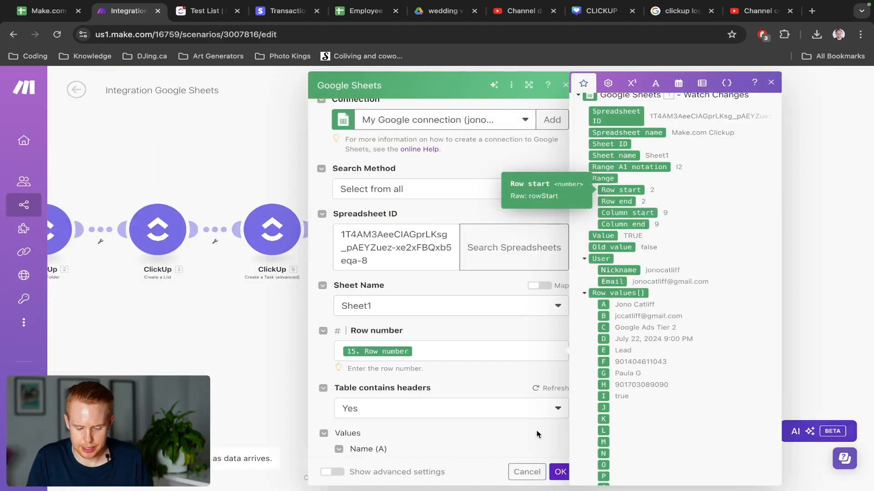
click(560, 471)
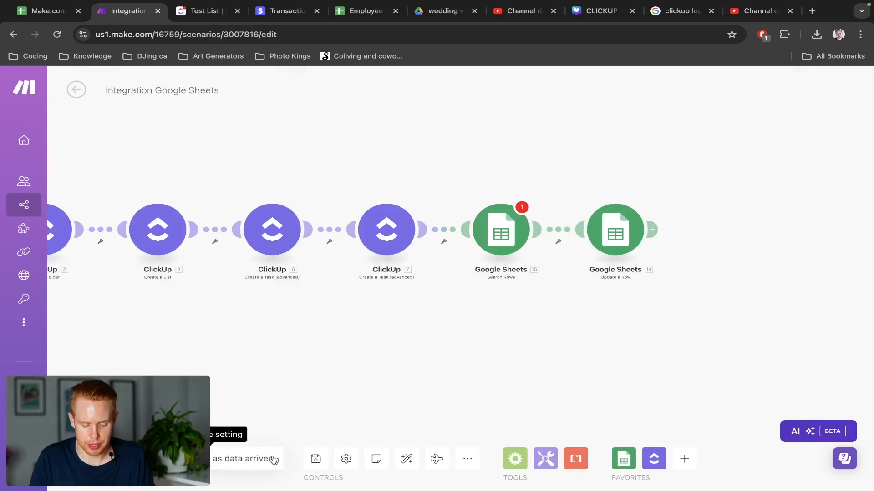
Save the scenario anyway, review the Search Rows filter, and check the List ID in H2.
click(315, 458)
click(524, 473)
click(500, 232)
scroll(651, 276, down, 1)
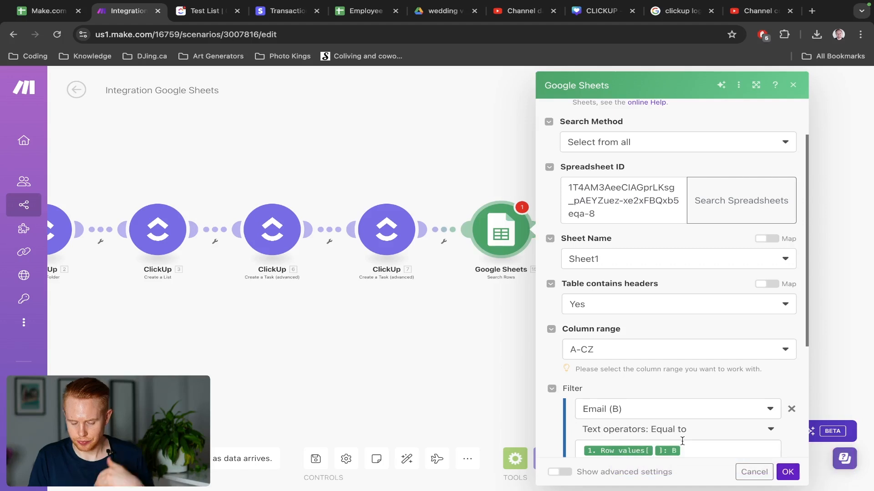
click(788, 472)
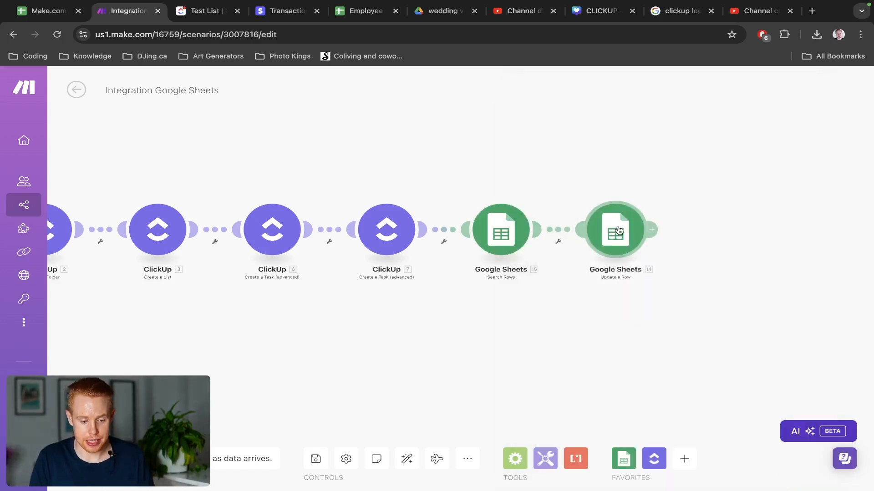
key(ctrl+shift+Tab)
click(597, 189)
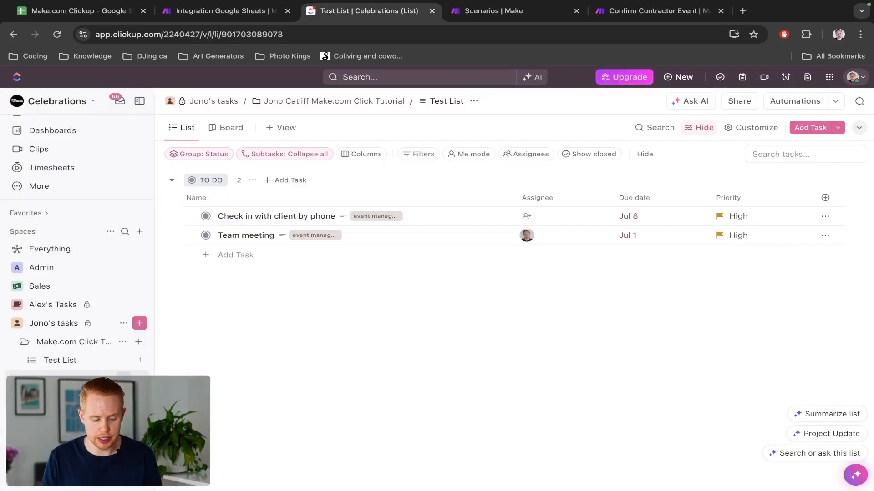
Delete the Make.com tutorial folder, pasting its copied name into the confirmation box.
click(123, 342)
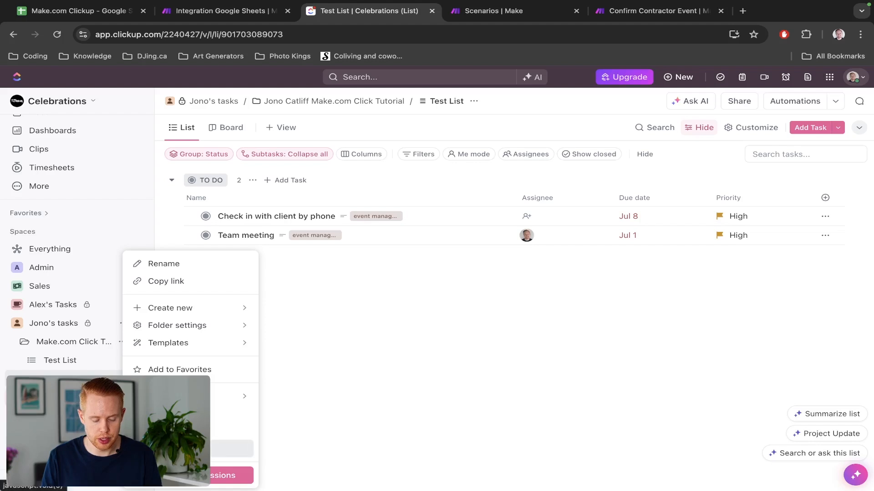
click(171, 448)
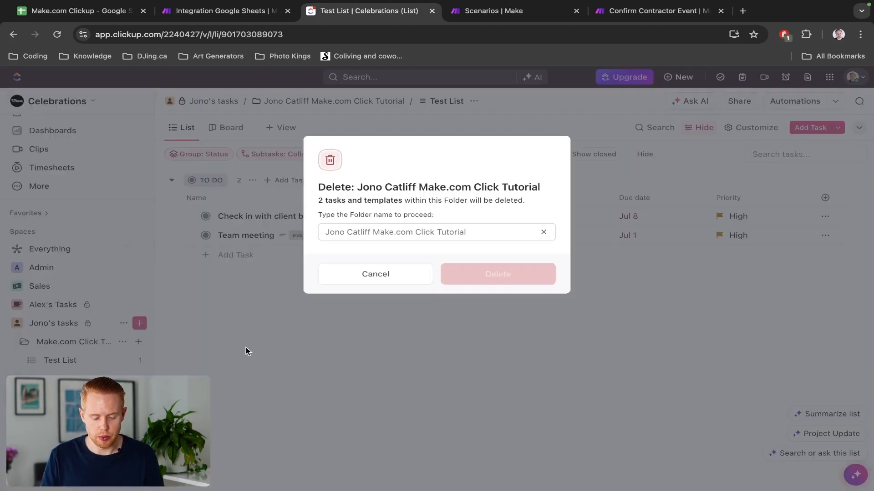
drag(359, 188, 543, 190)
key(ctrl+c)
click(431, 231)
key(ctrl+v)
click(481, 278)
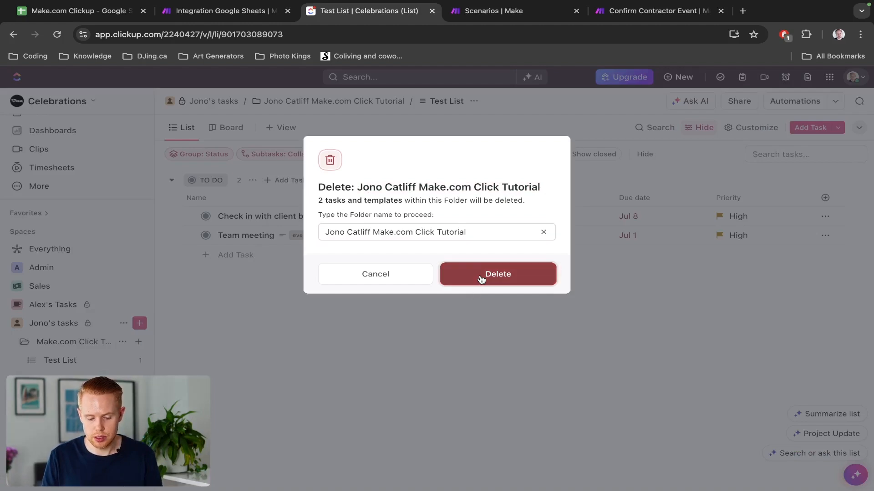
Run the Make scenario once using existing data, then check the List ID in sheet cell H2.
key(ctrl+shift+Tab)
key(ctrl+shift+Tab)
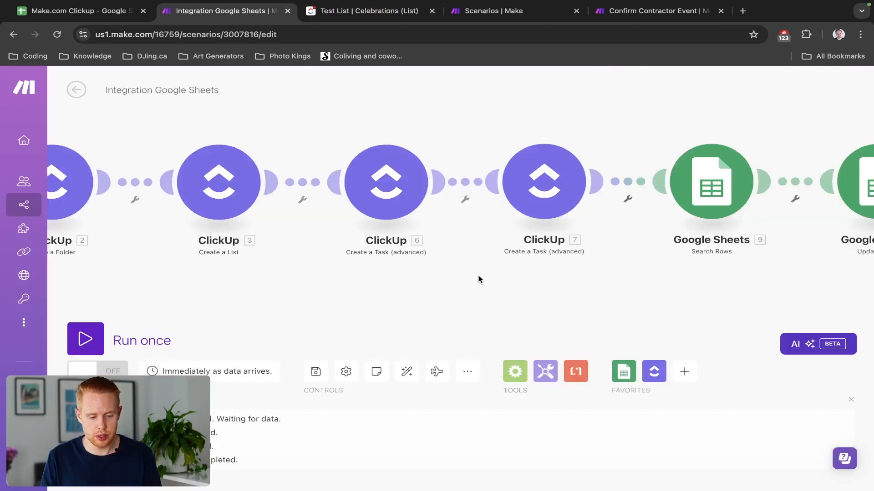
key(ctrl+Tab)
click(85, 339)
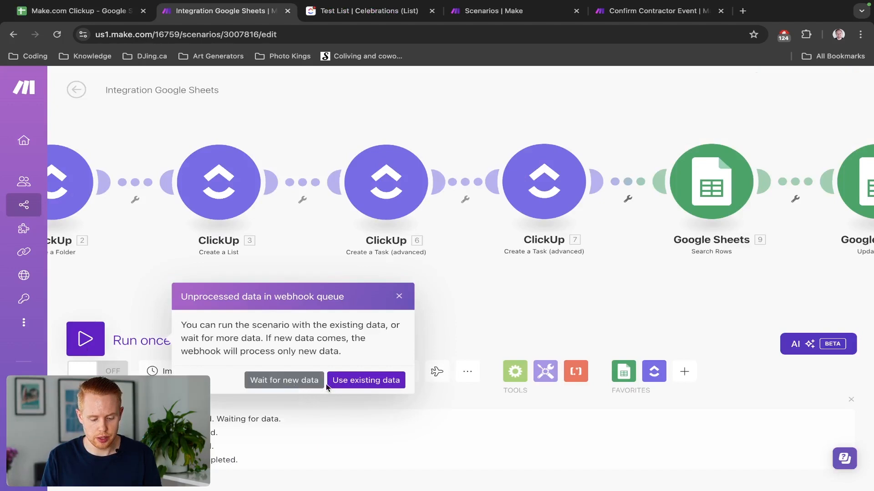
click(342, 384)
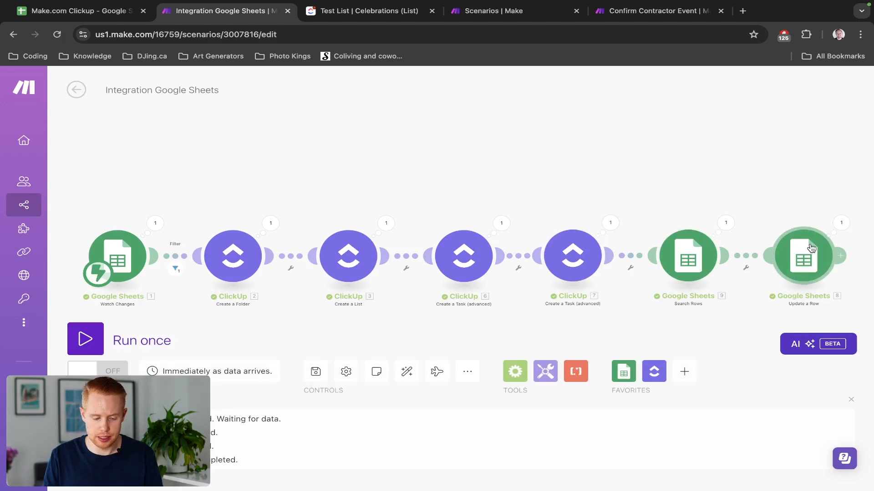
key(ctrl+shift+Tab)
click(630, 194)
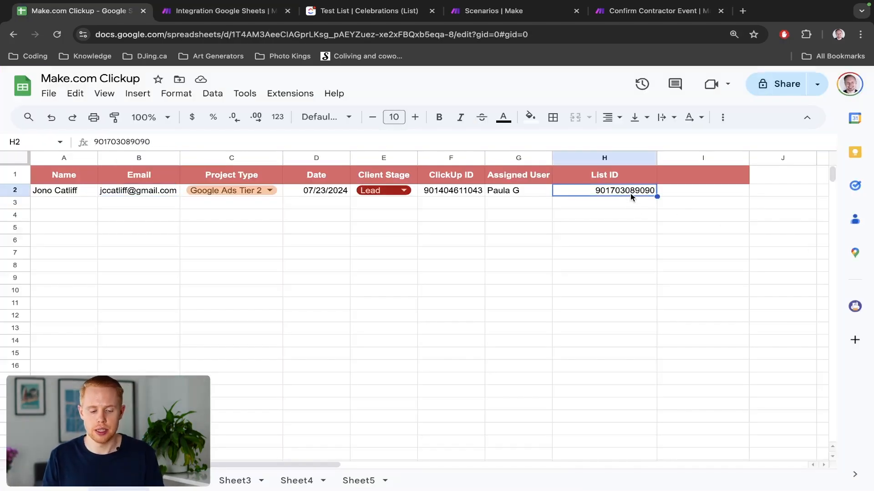
Save the Make scenario again after the test run, glancing back at the spreadsheet.
key(ctrl+Tab)
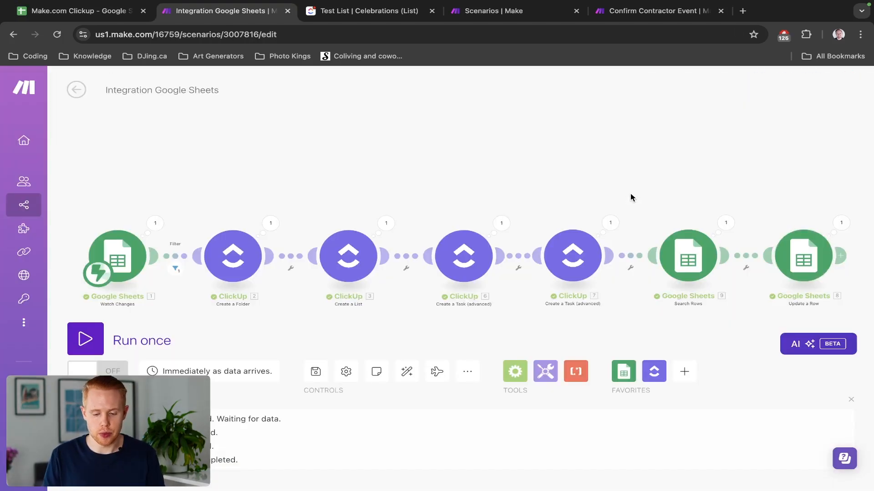
click(317, 374)
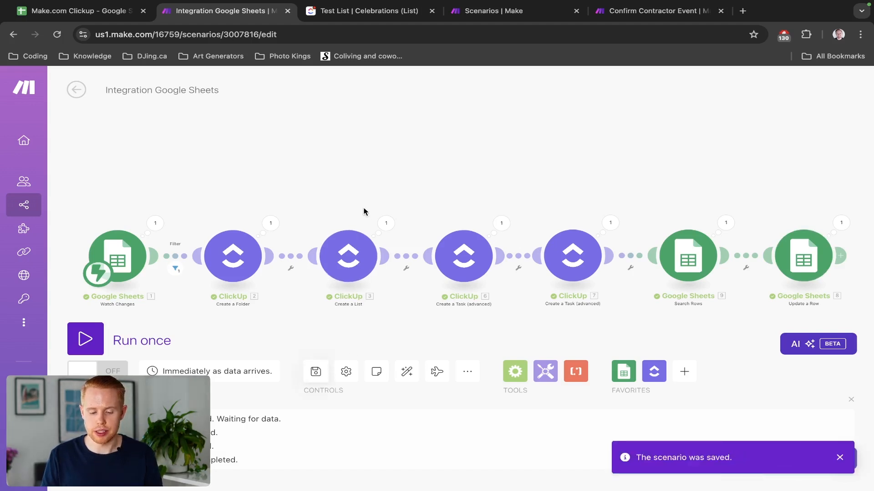
key(ctrl+shift+Tab)
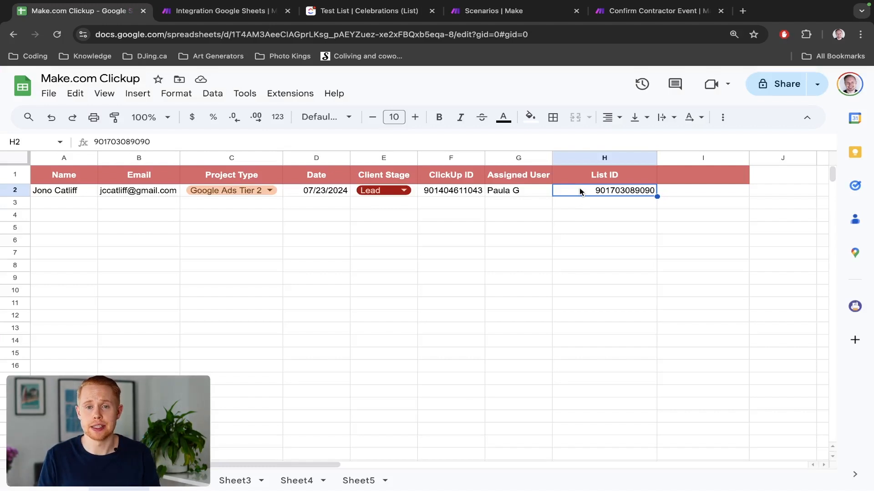
key(ctrl+Tab)
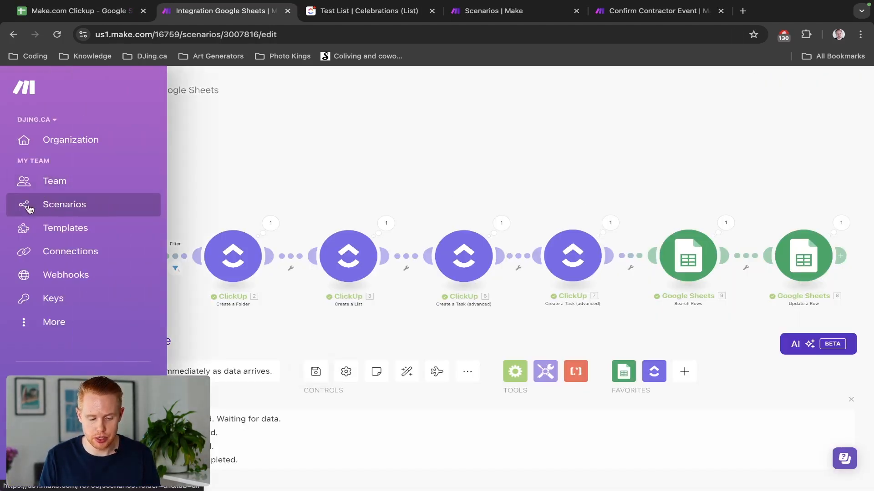
Bring up the context options for the link right after the Google Sheets trigger.
middle_click(43, 203)
click(305, 12)
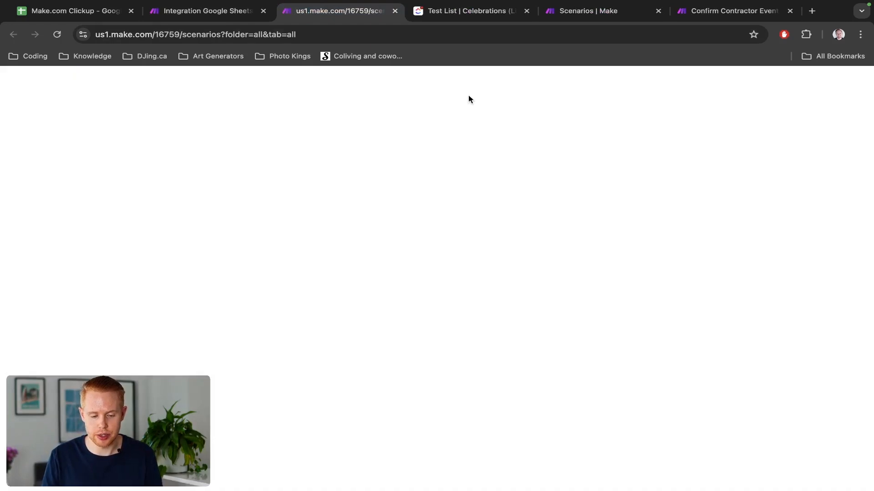
key(super+w)
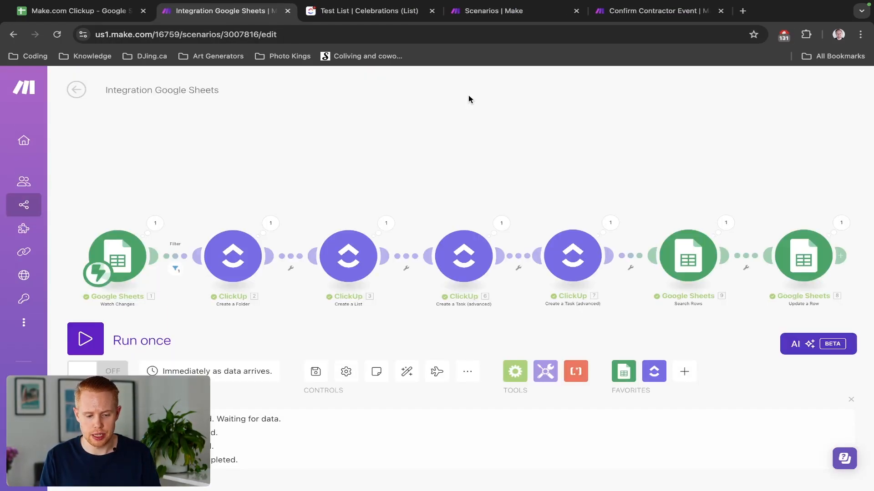
right_click(174, 258)
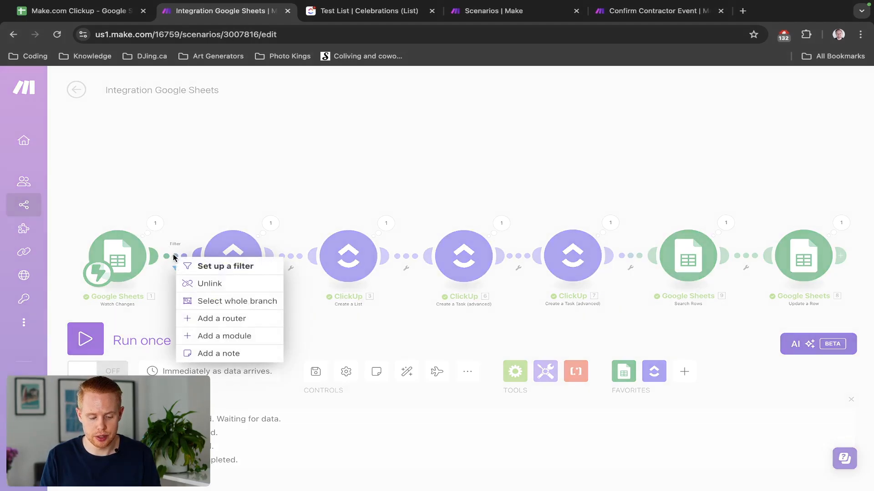
Insert a Flow Control Router on that link and auto-align the scenario around it.
click(224, 336)
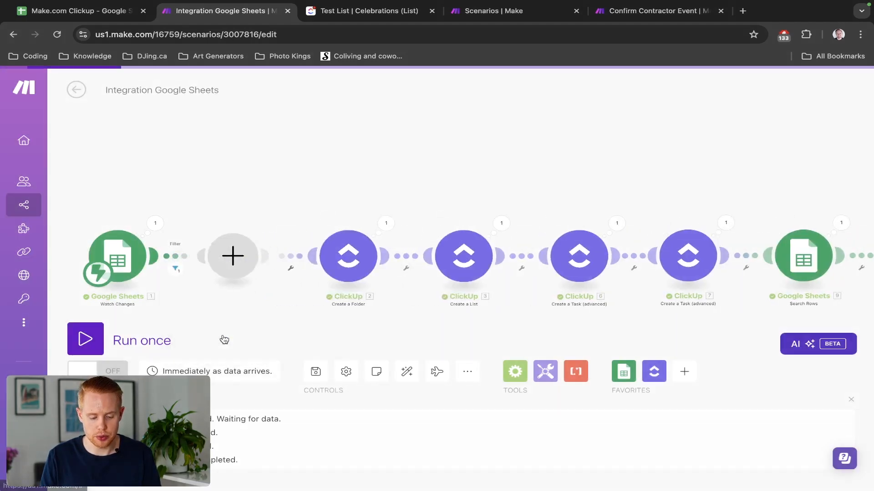
click(357, 308)
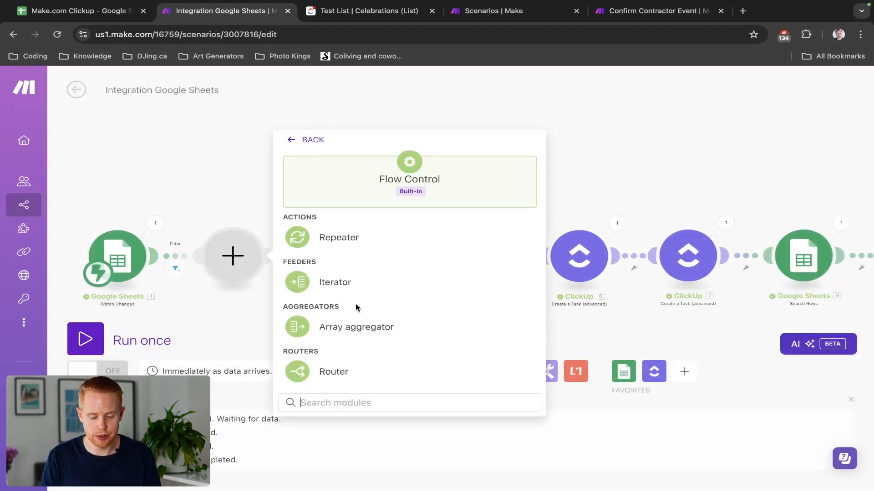
click(333, 371)
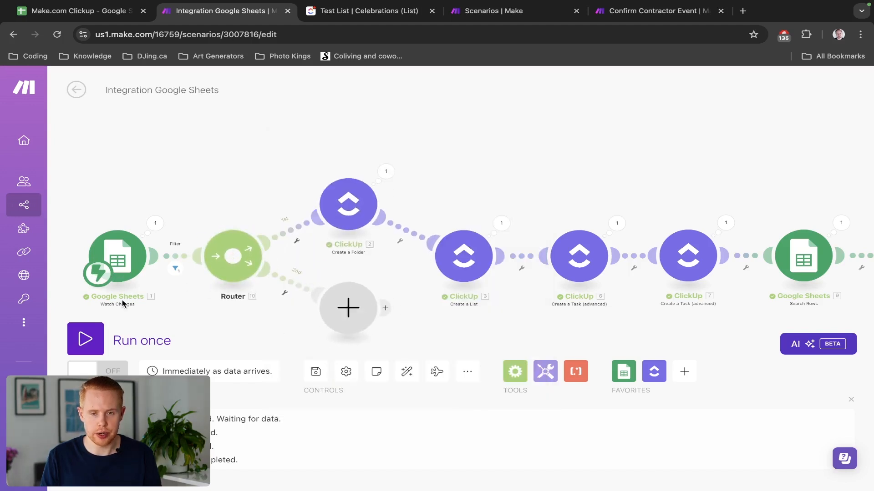
drag(205, 171, 208, 99)
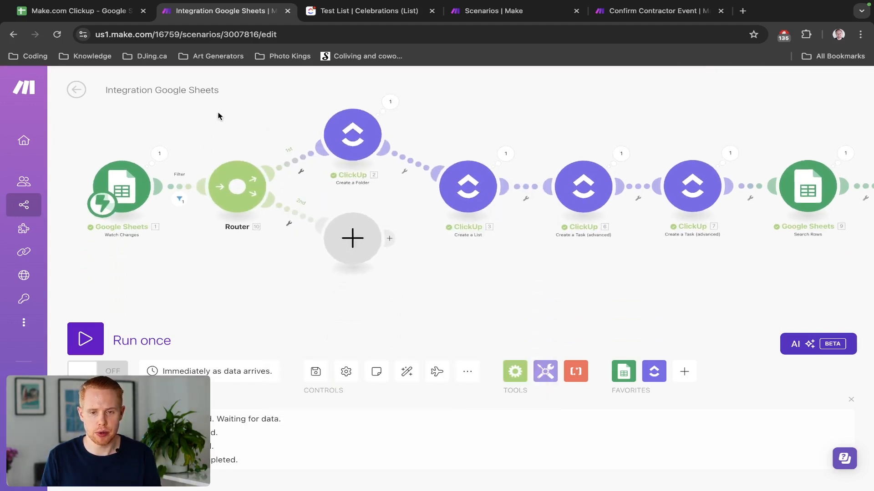
click(400, 374)
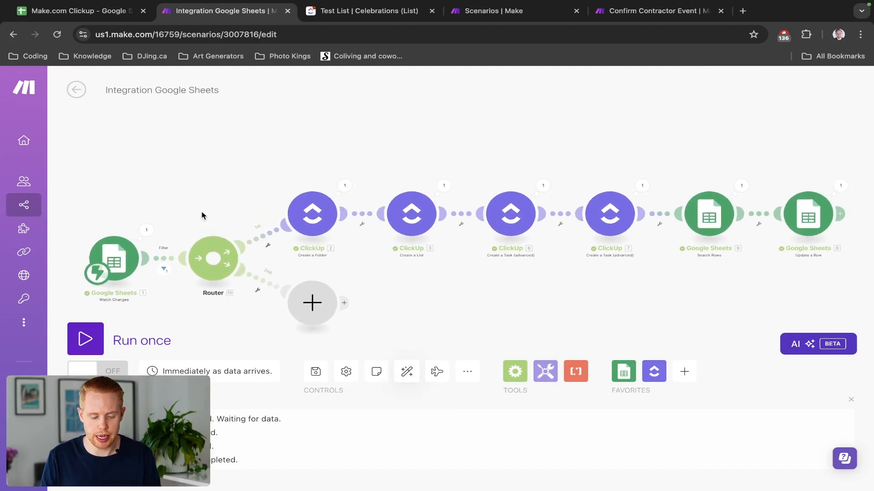
drag(197, 214, 228, 144)
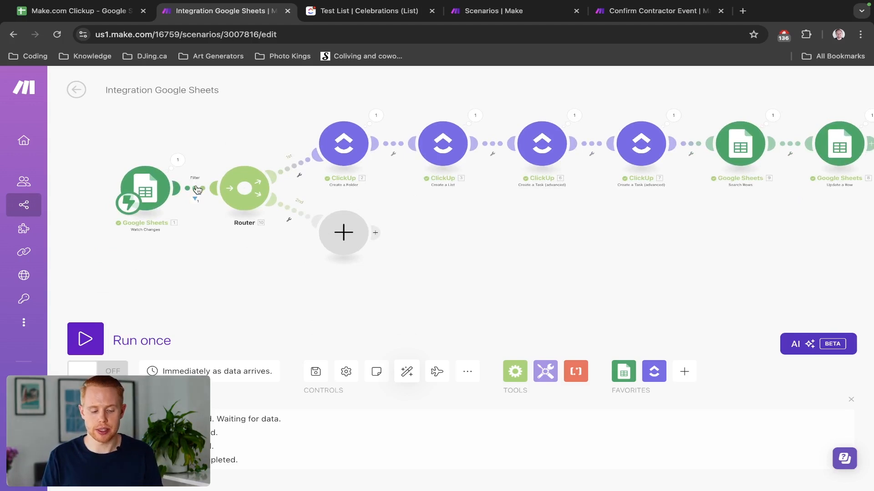
scroll(197, 189, up, 5)
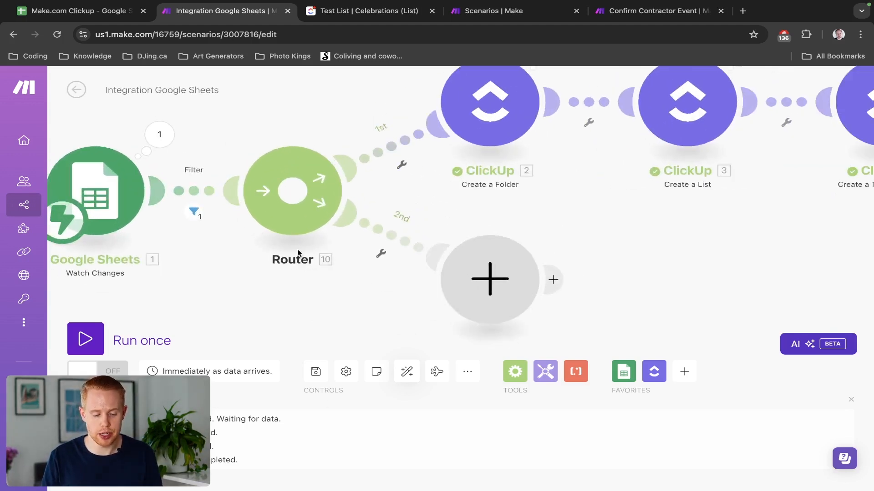
Add a filter labelled 'Filter' on the Router's 1st route: Row values E equals Client.
click(425, 144)
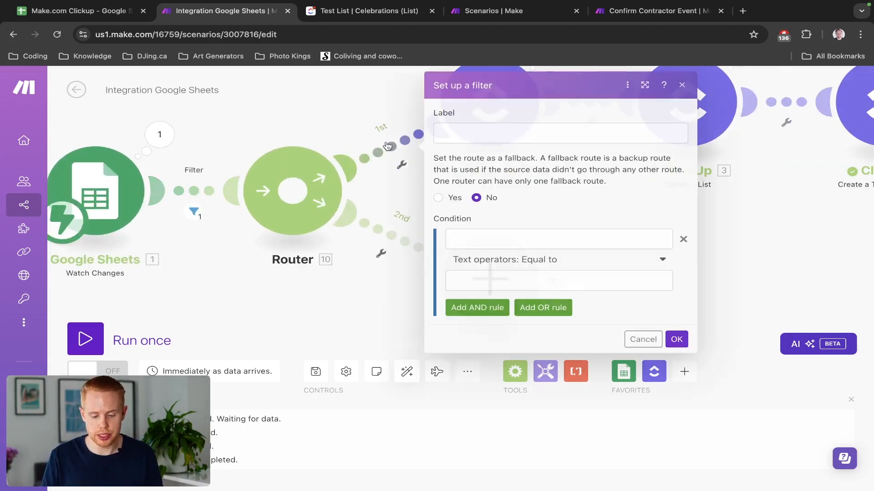
click(448, 137)
text(Filter)
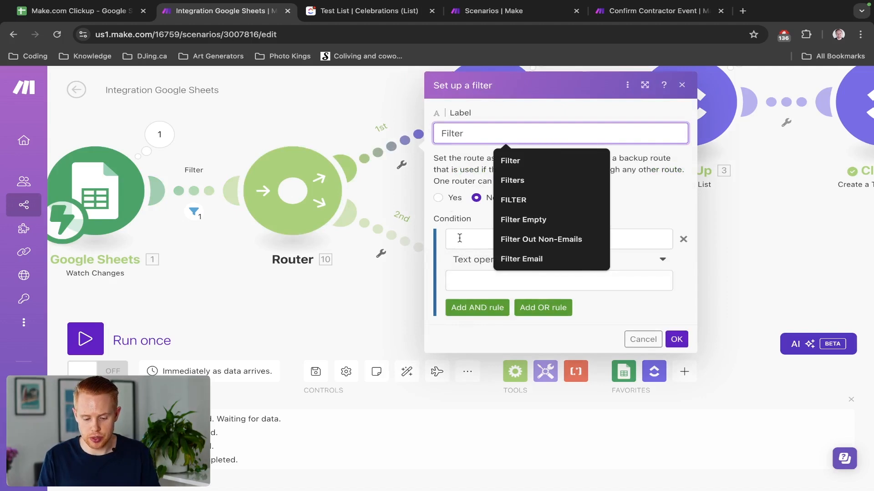
click(460, 238)
click(248, 367)
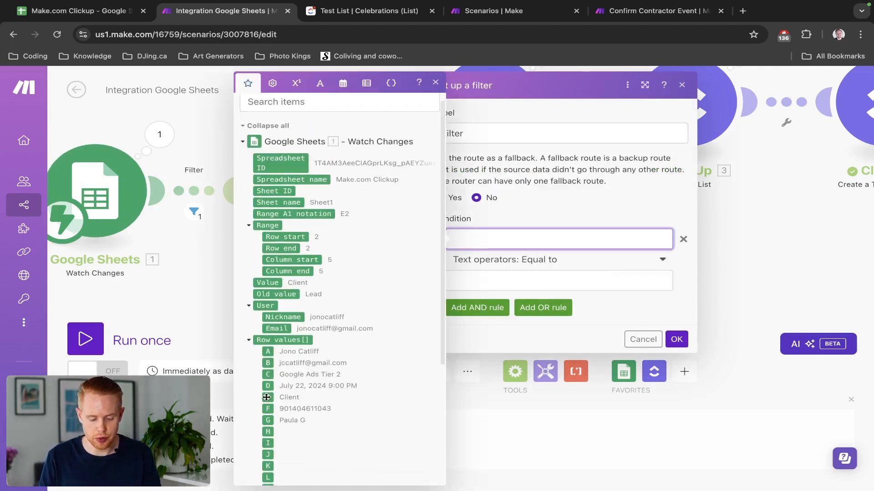
click(266, 397)
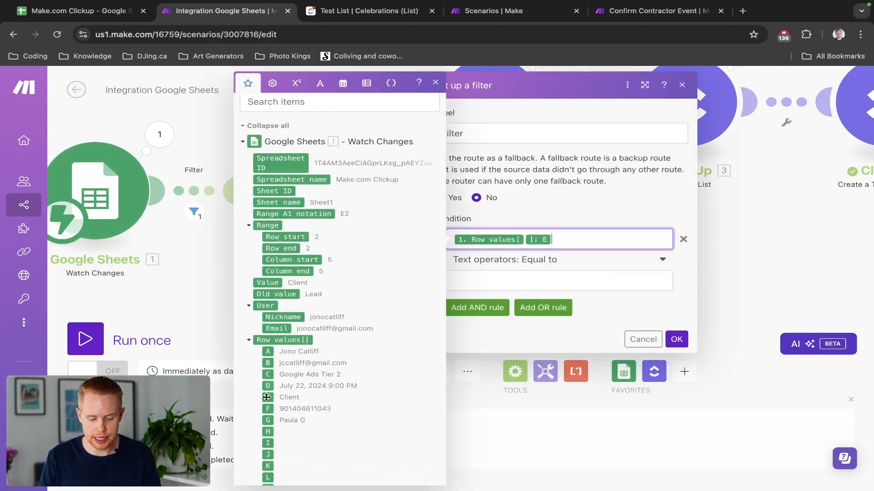
click(538, 273)
text(Clients)
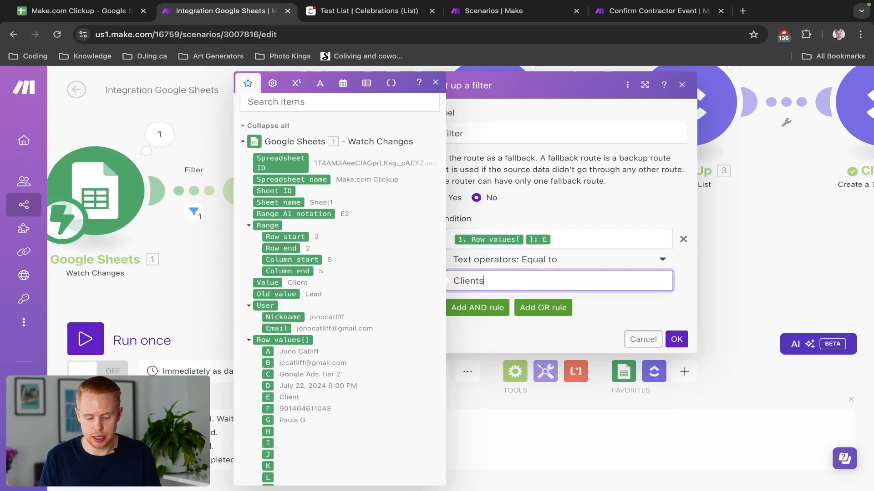
click(677, 339)
Remove the condition from the filter between the Sheets trigger and the Router.
click(194, 191)
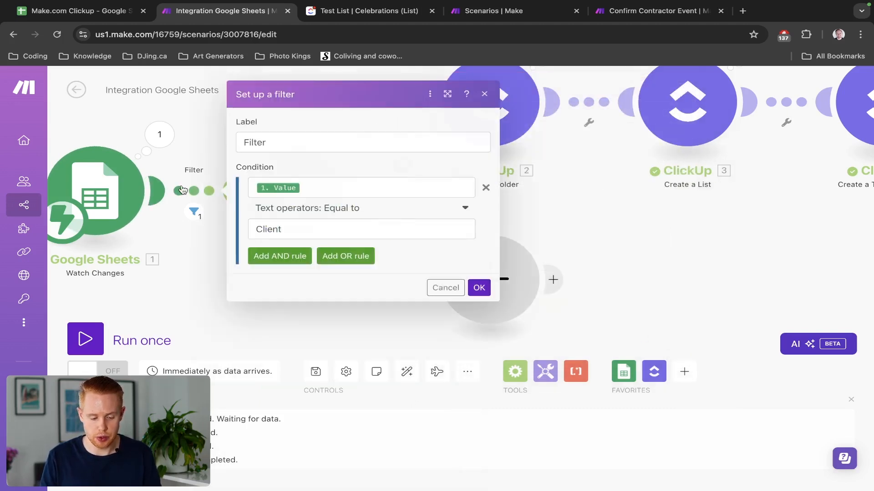
click(487, 188)
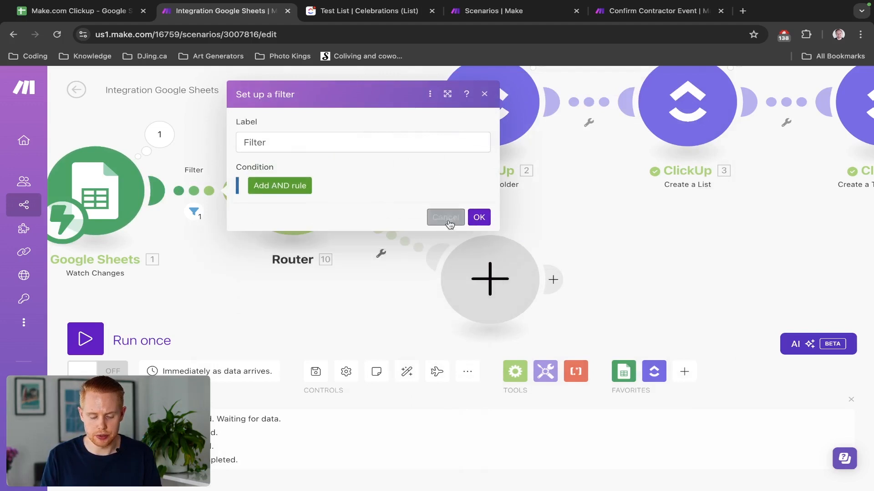
click(477, 217)
click(177, 197)
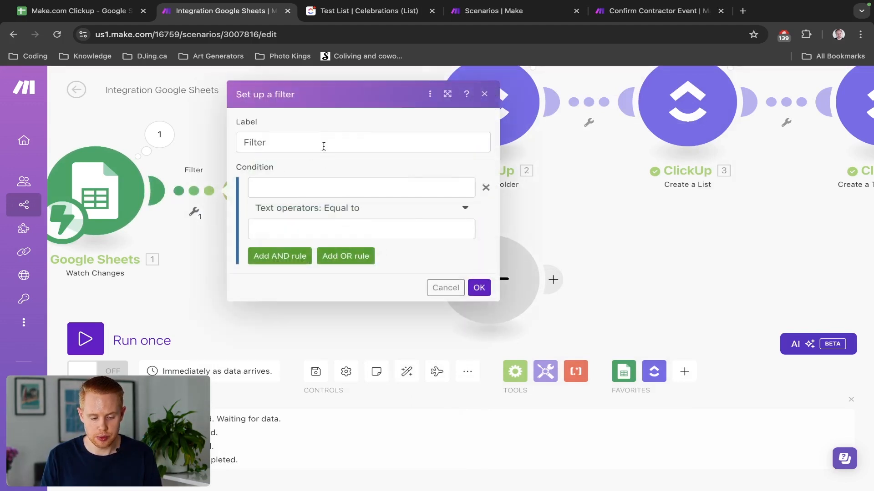
click(479, 287)
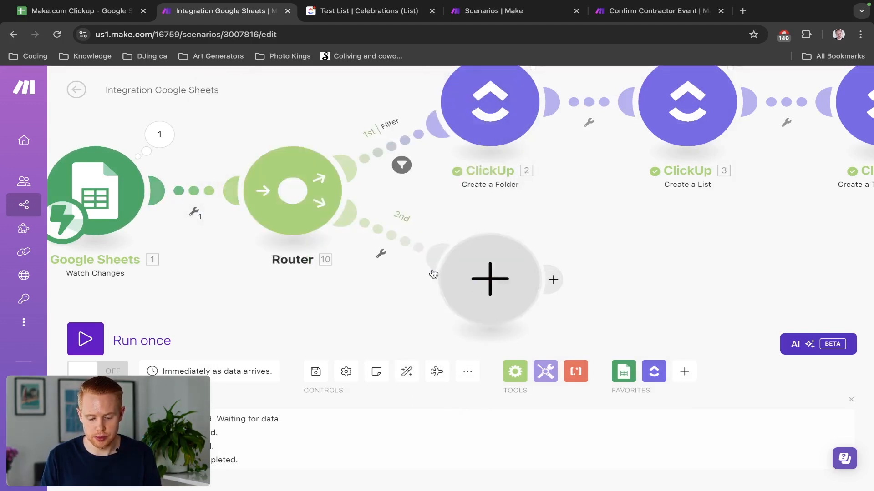
Begin a filter on the Router's 2nd route labelled 'Upsell'.
click(389, 241)
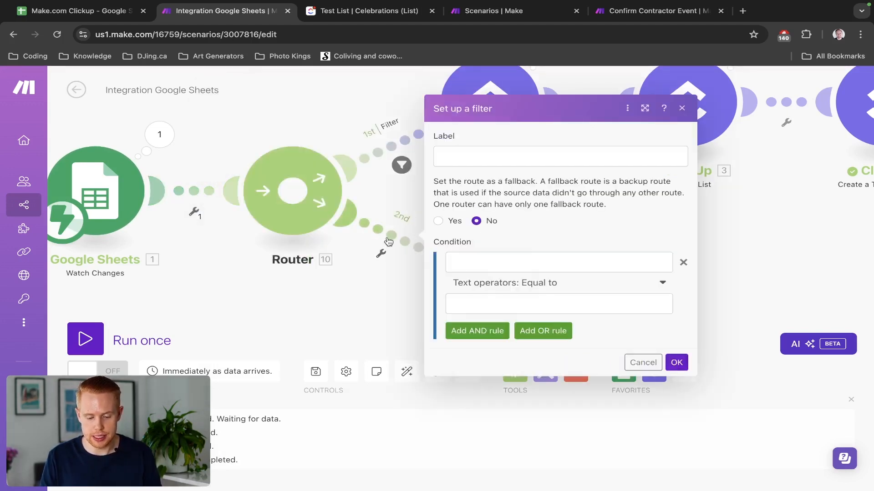
click(461, 155)
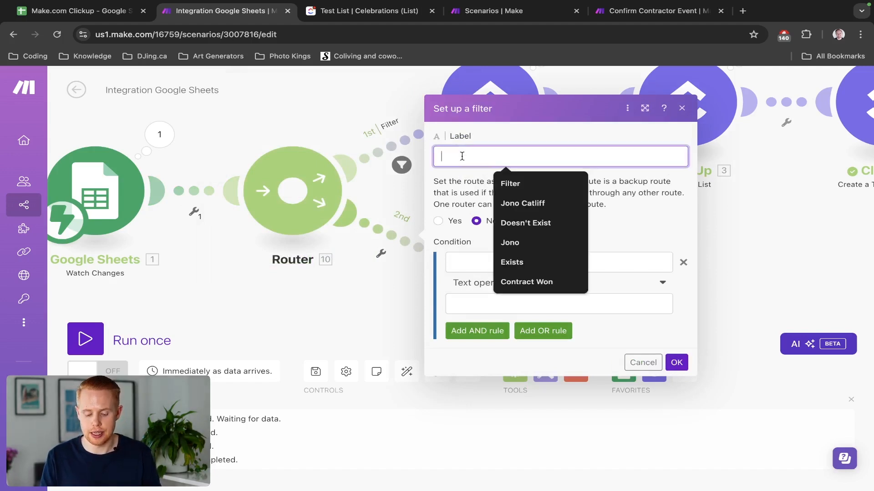
text(Upsell)
click(121, 16)
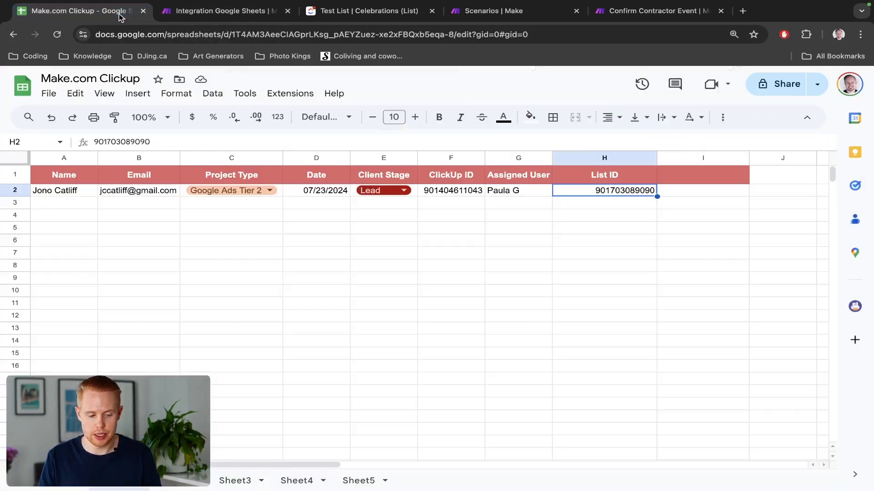
Add an 'Upsell Services' header in I1 and insert a checkbox into cell I2.
click(696, 175)
text(Upsell Services)
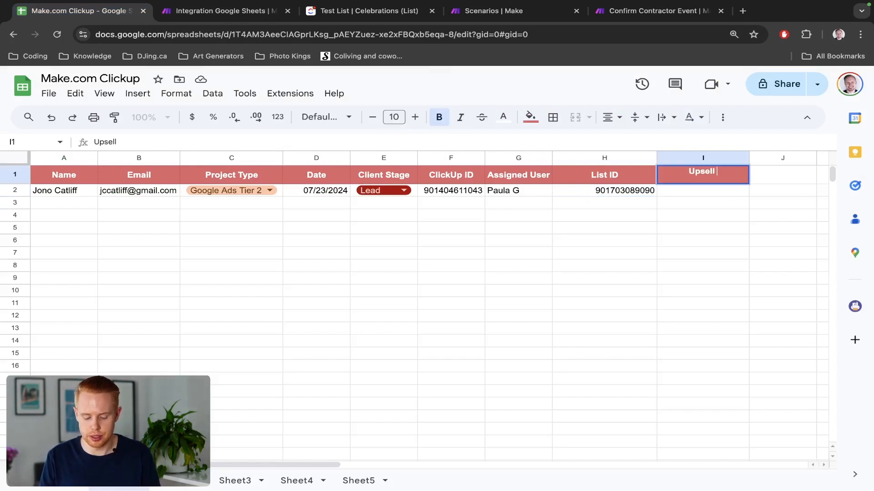
key(Return)
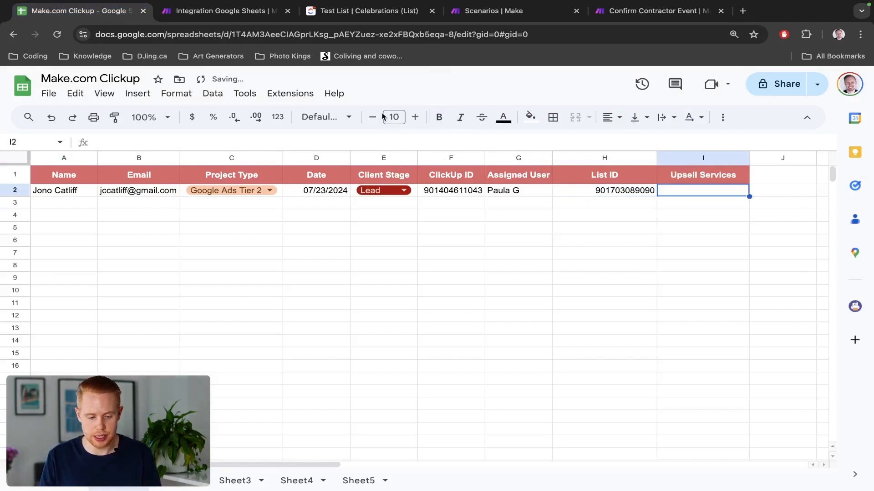
click(212, 94)
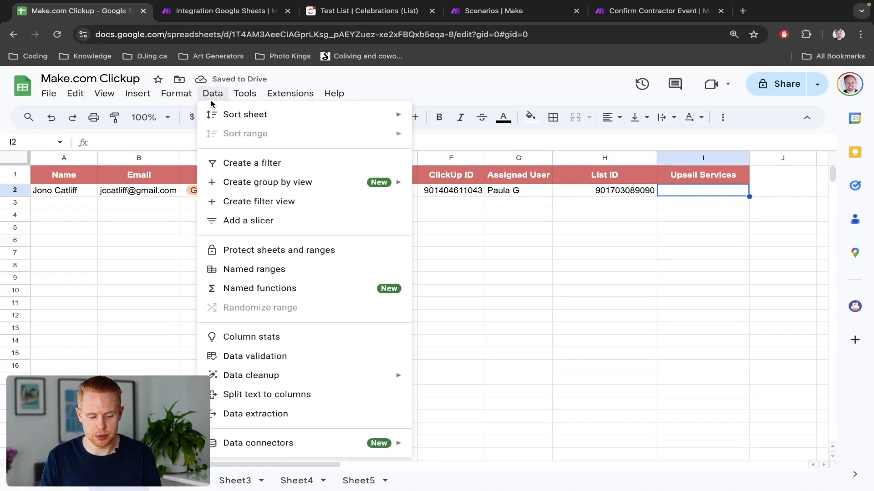
click(212, 95)
click(184, 94)
mouse_move(144, 95)
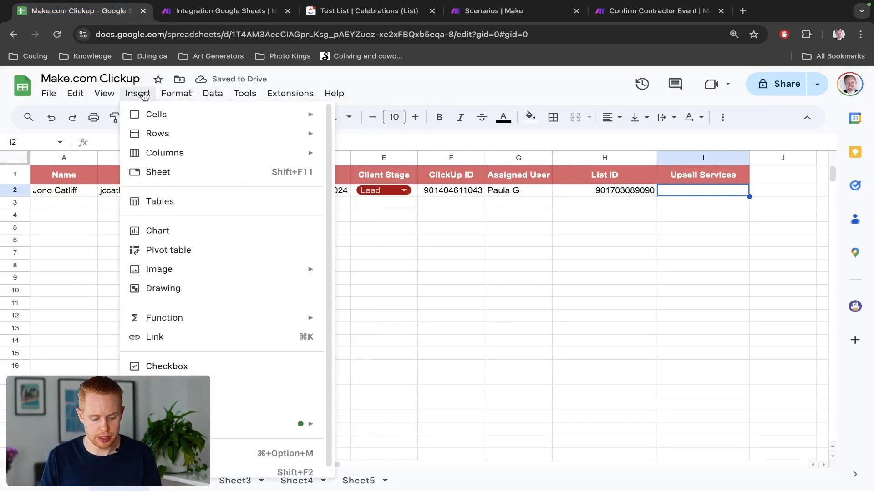
click(180, 371)
Tick the I2 checkbox, verify its cell value, and leave it set to TRUE.
click(702, 191)
click(213, 138)
key(super+a)
key(Escape)
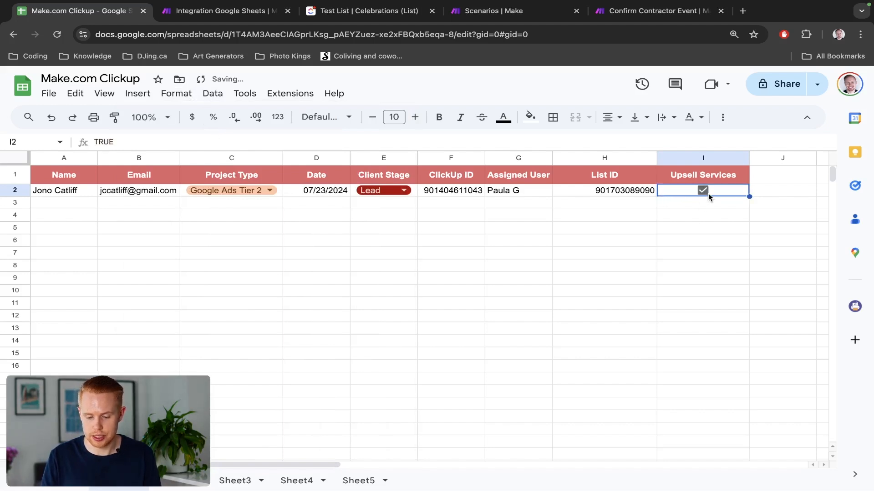
click(702, 191)
double_click(719, 191)
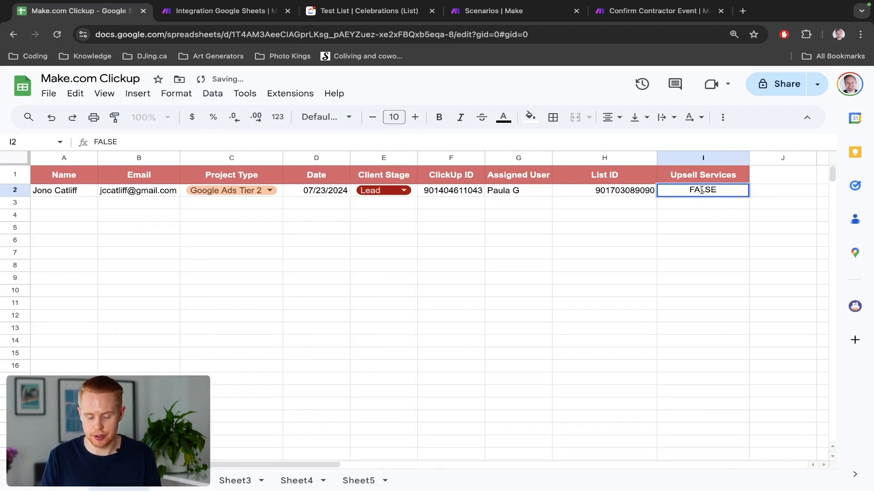
key(Escape)
click(702, 192)
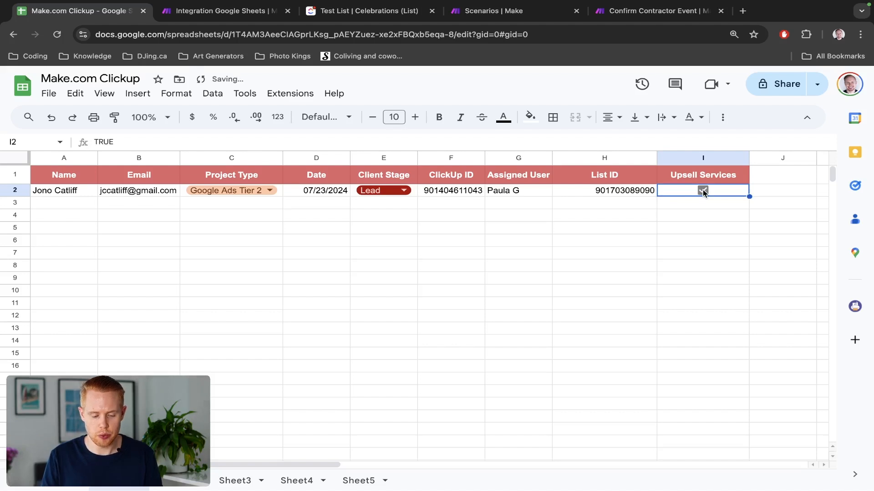
key(ctrl+Tab)
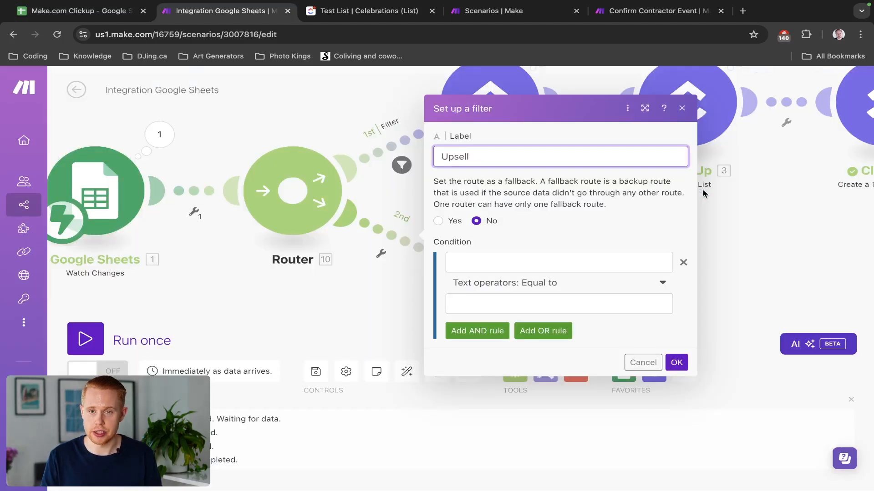
Map Row values I as the Upsell filter condition's field.
click(548, 266)
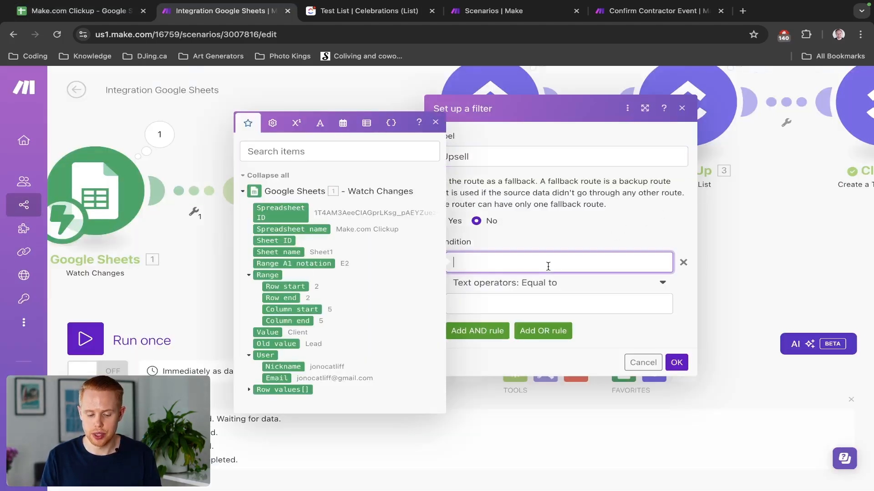
click(250, 391)
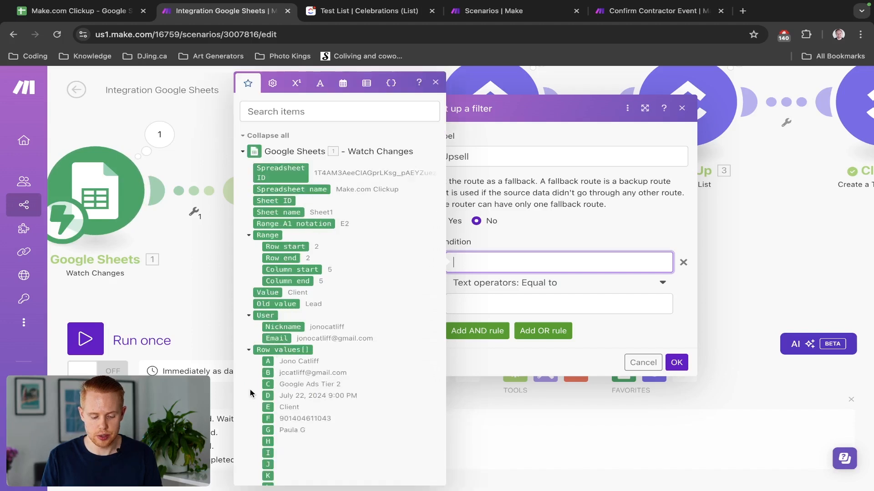
scroll(276, 357, down, 4)
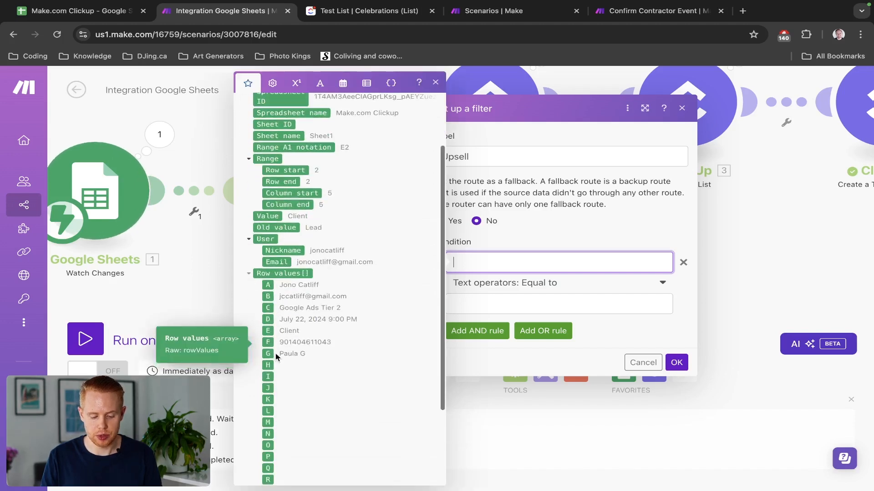
key(ctrl+shift+Tab)
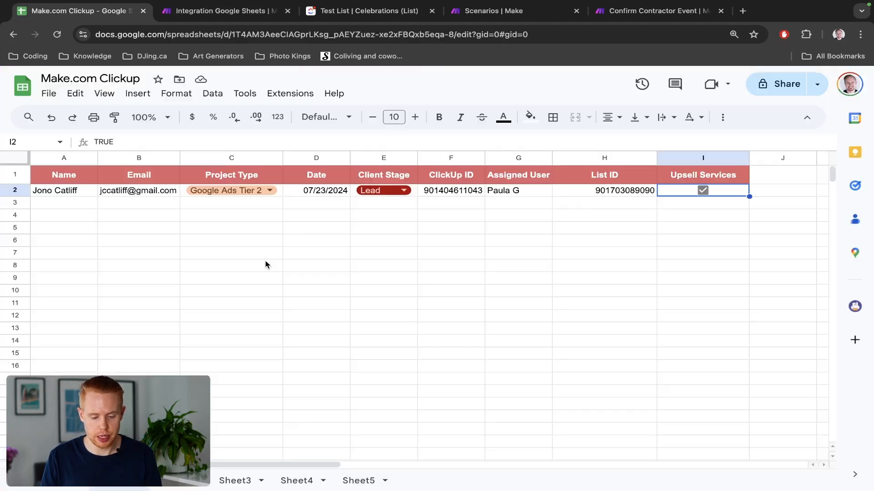
key(ctrl+Tab)
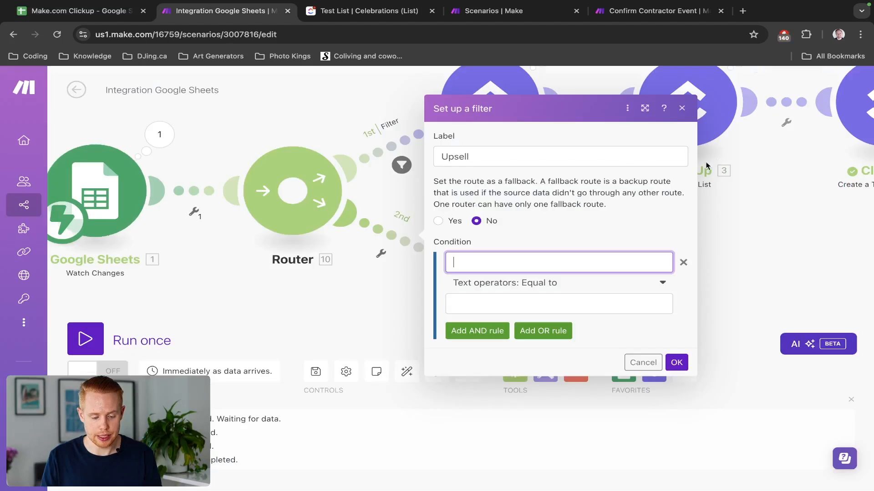
click(536, 259)
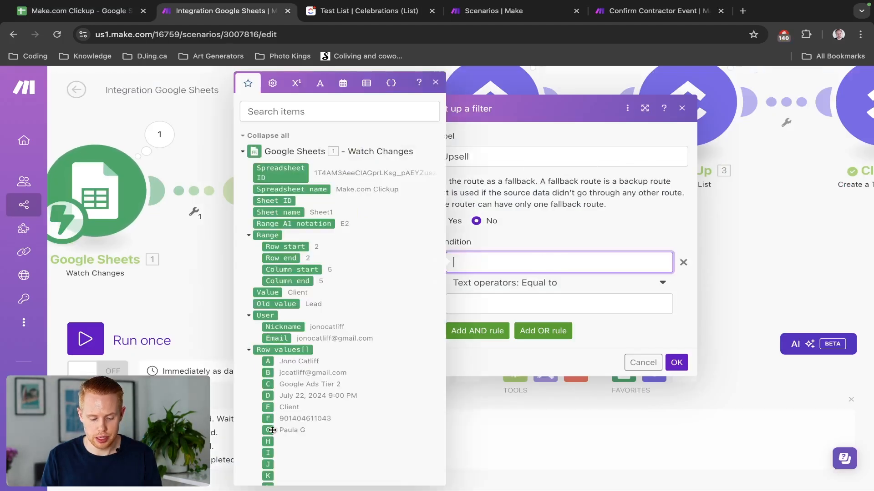
click(268, 453)
Set the operator to Text: Equal to (case insensitive) with value TRUE and save the filter.
click(518, 295)
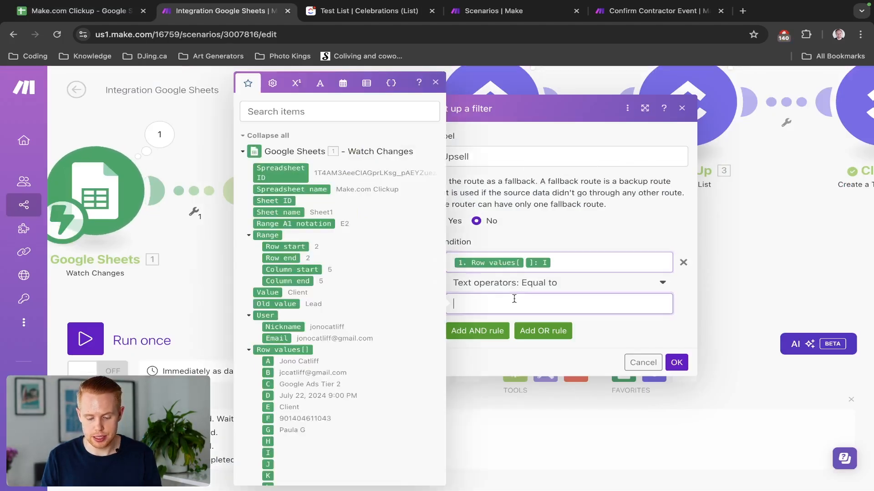
click(513, 283)
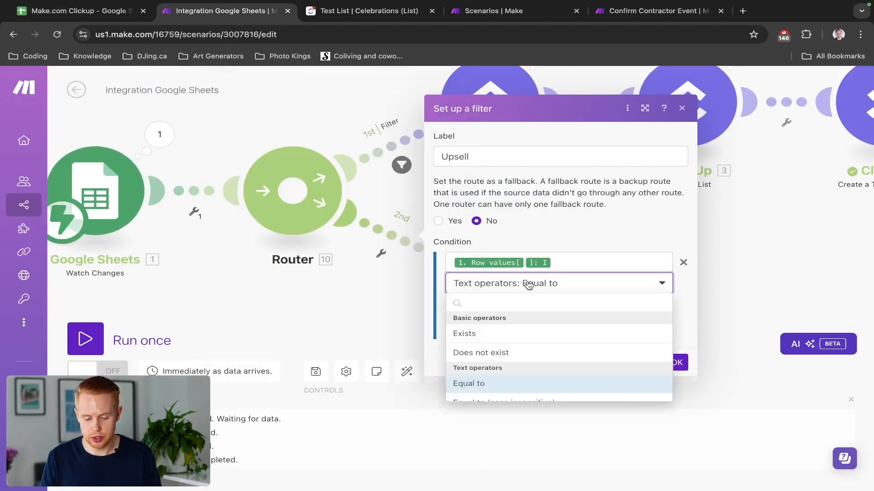
text(equal)
click(510, 353)
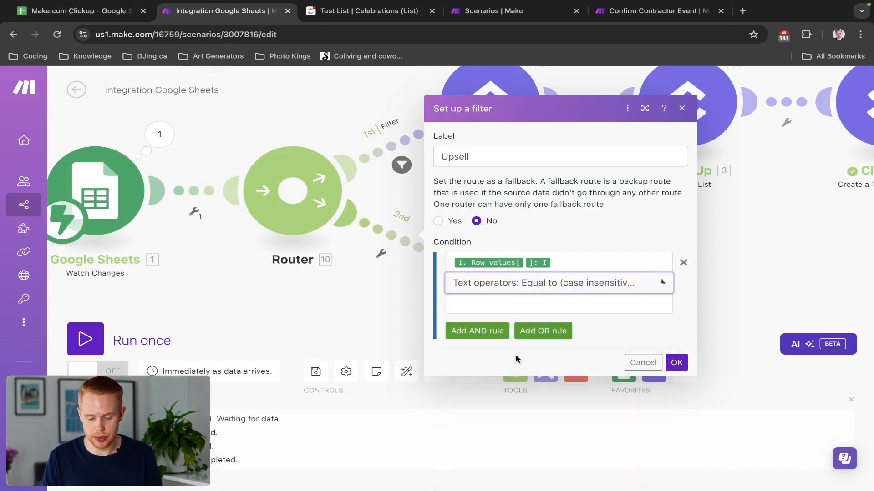
click(482, 305)
text(TRUE)
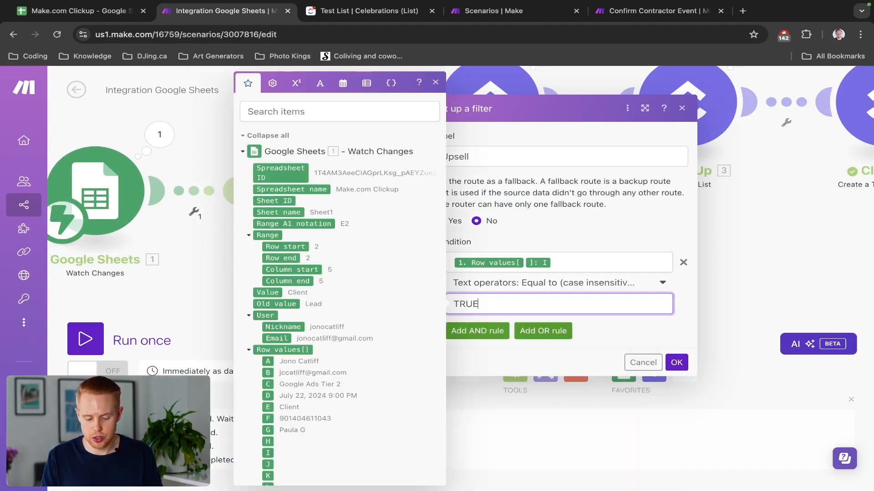
click(675, 363)
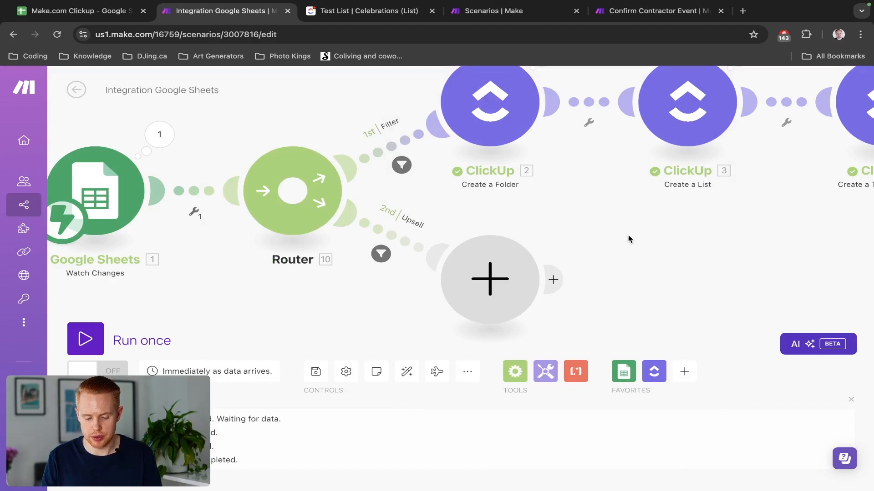
drag(628, 234, 479, 186)
Add a ClickUp Create a Task (advanced) module to the Router's Upsell route.
scroll(476, 188, down, 5)
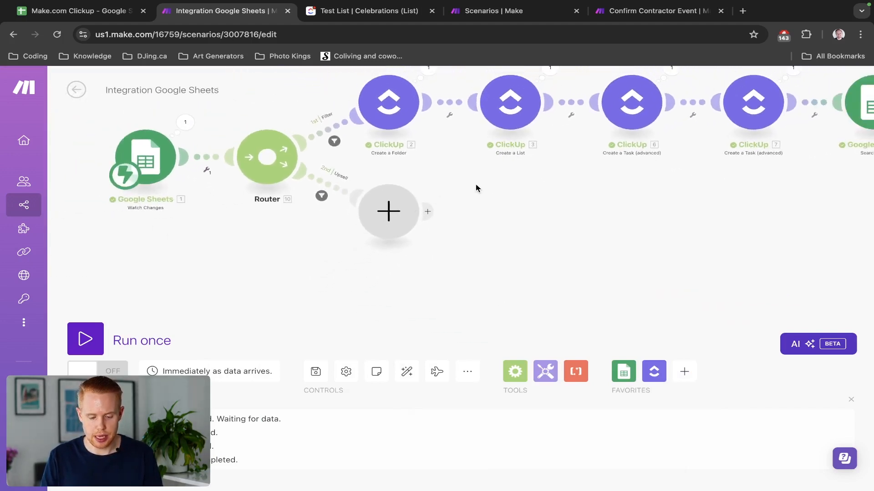
click(382, 214)
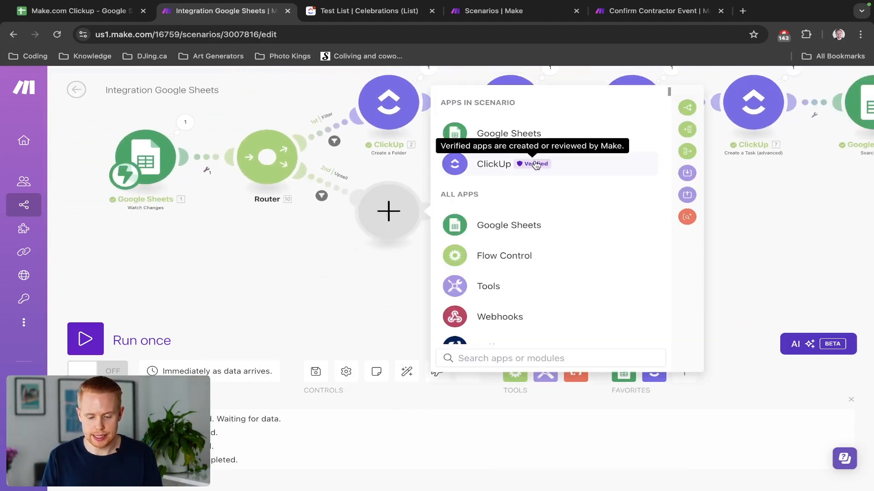
click(531, 164)
click(499, 359)
text(ta)
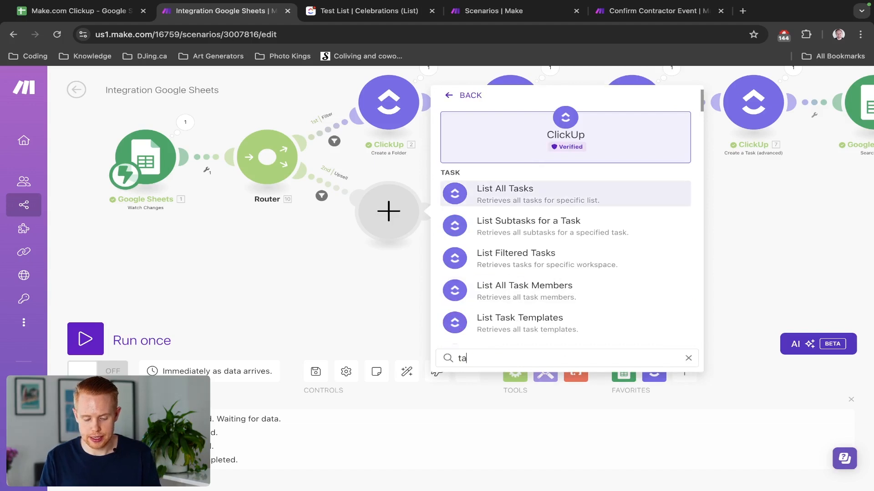
text(skcreate task)
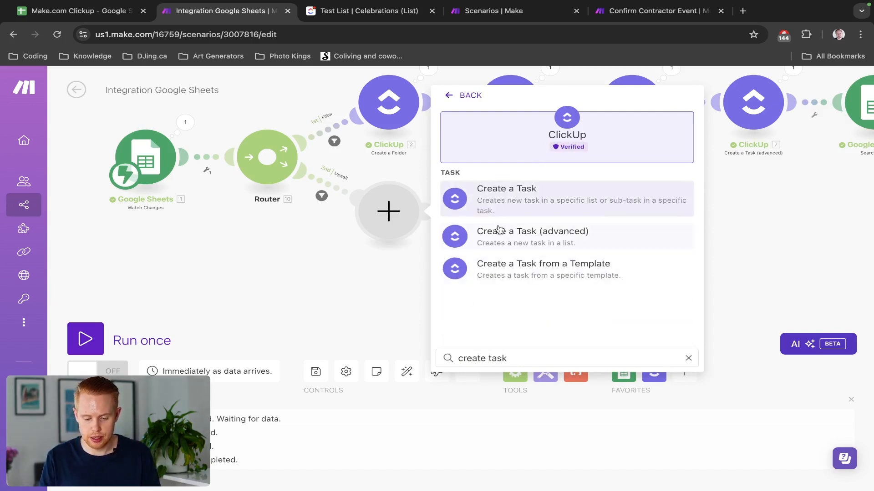
click(499, 241)
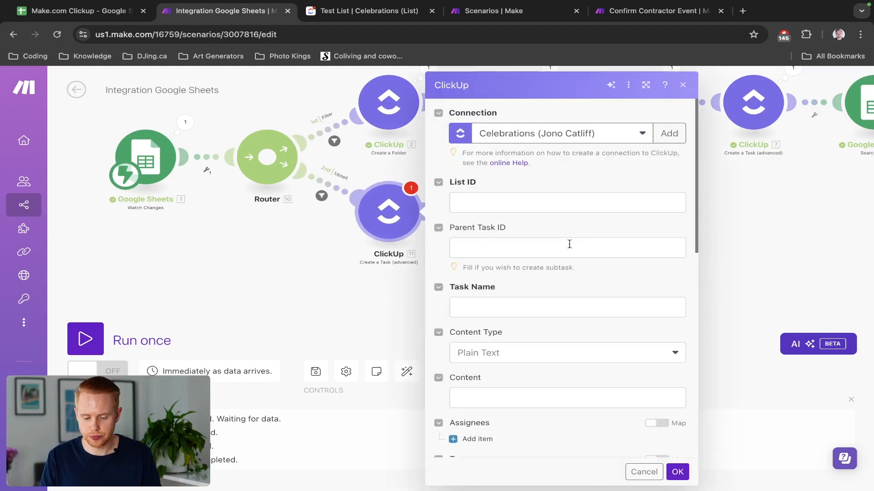
Map Row values H into the task's List ID, checking column H in the sheet.
click(469, 205)
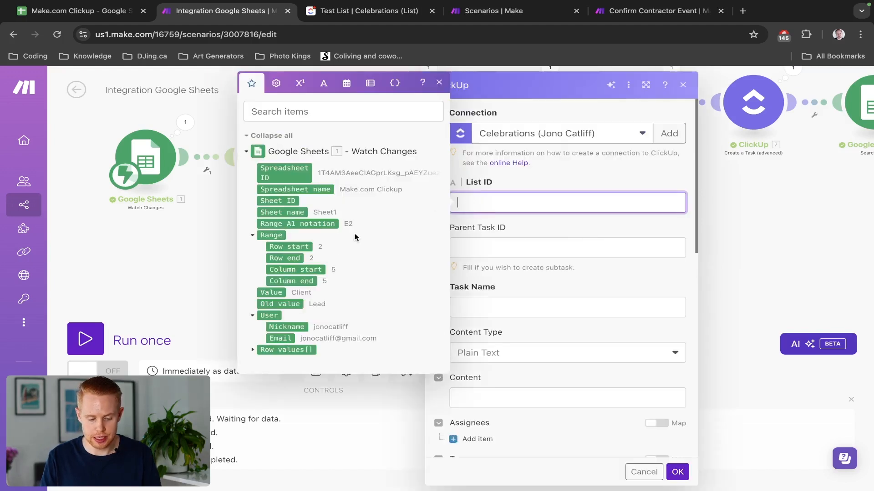
click(252, 350)
scroll(322, 355, down, 4)
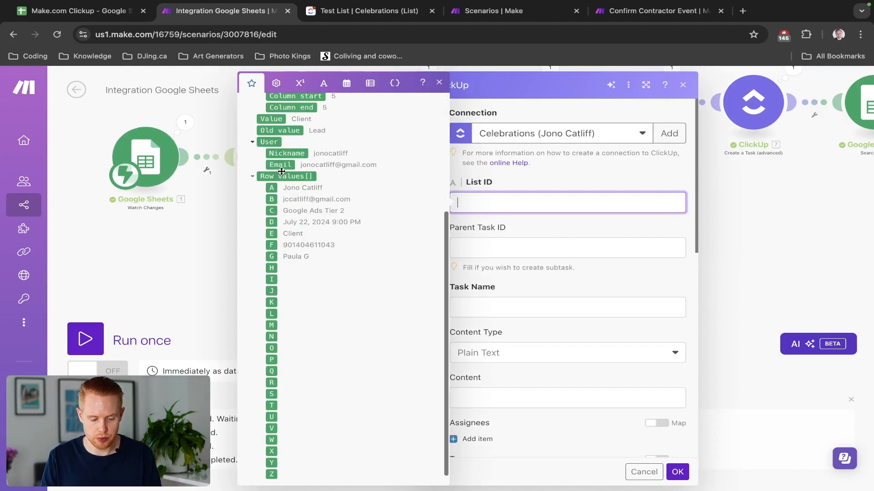
click(272, 268)
key(super+1)
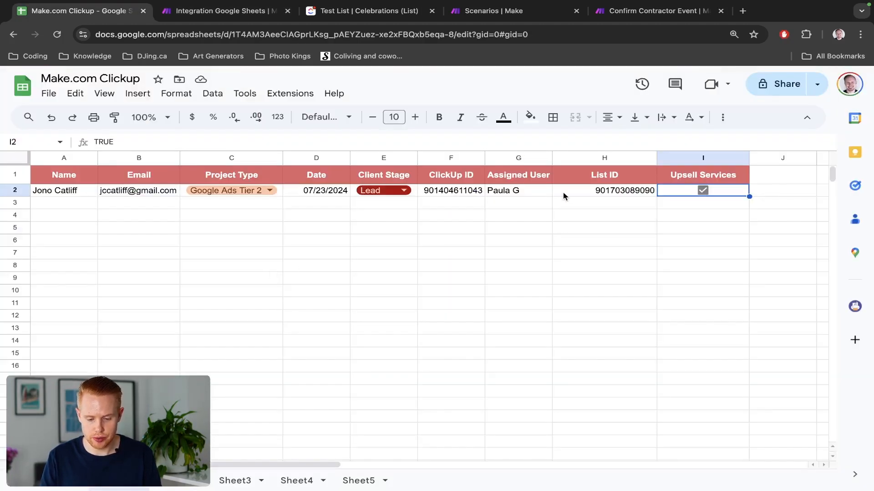
click(604, 190)
click(603, 155)
click(610, 190)
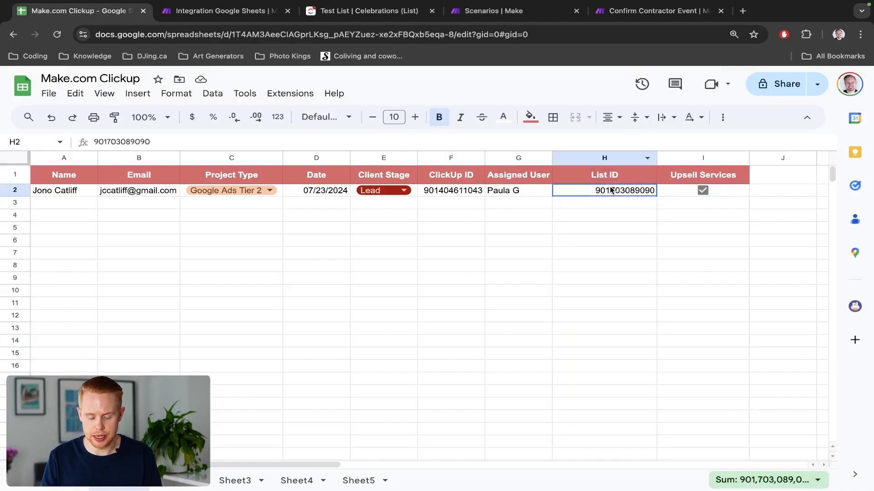
key(super+2)
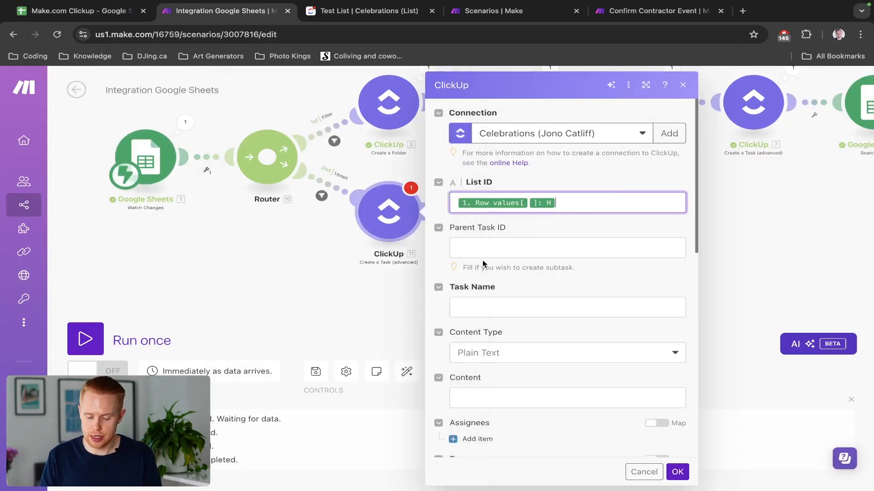
click(475, 308)
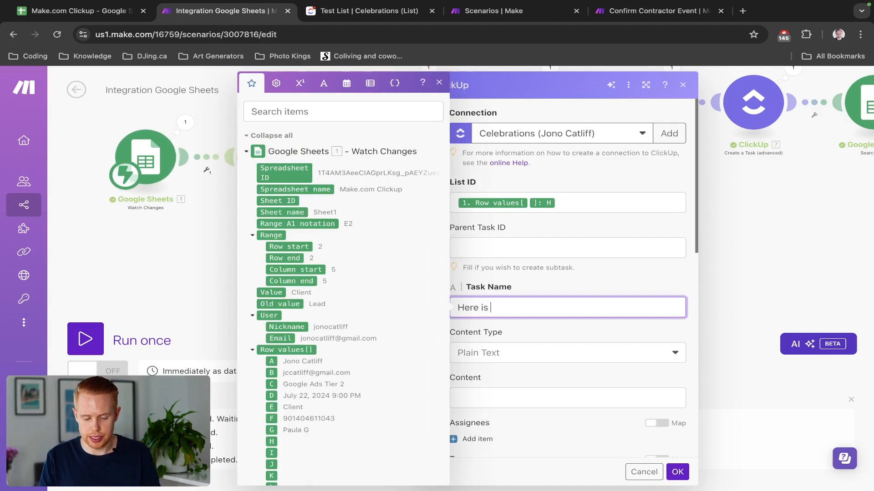
key(Escape)
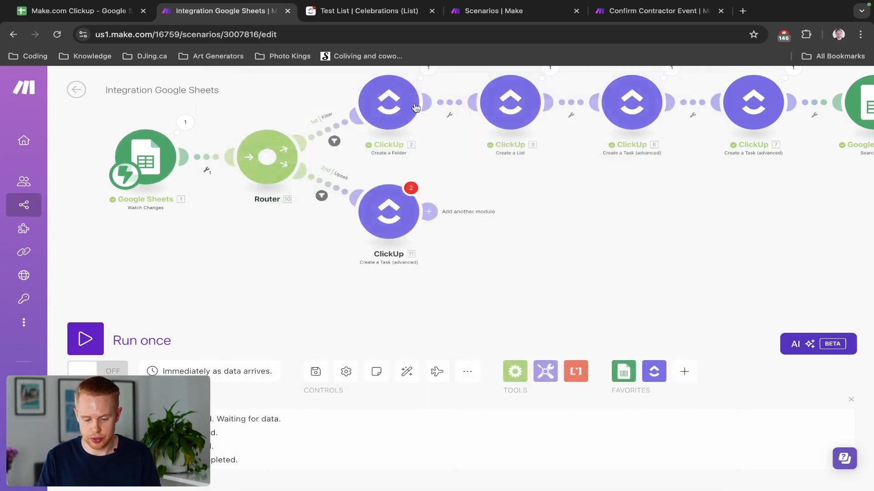
Copy the Create a Folder module, then delete the unwanted copy.
right_click(398, 108)
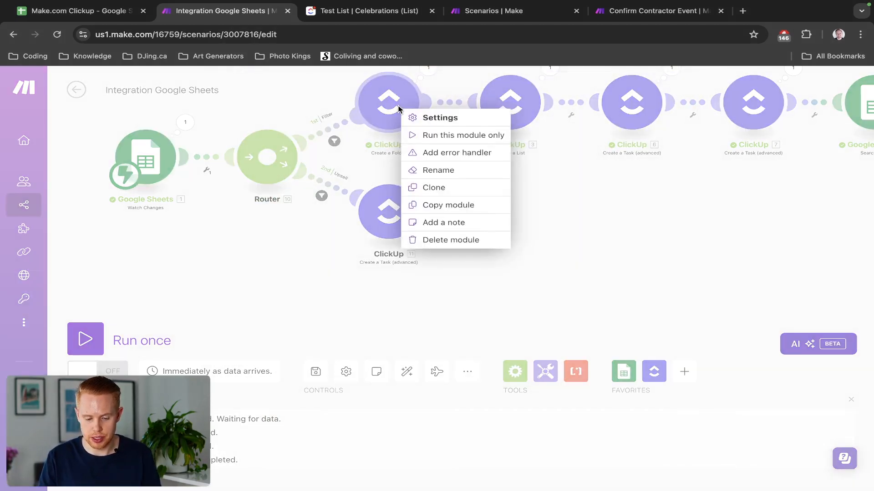
click(448, 189)
click(441, 154)
right_click(441, 153)
click(489, 288)
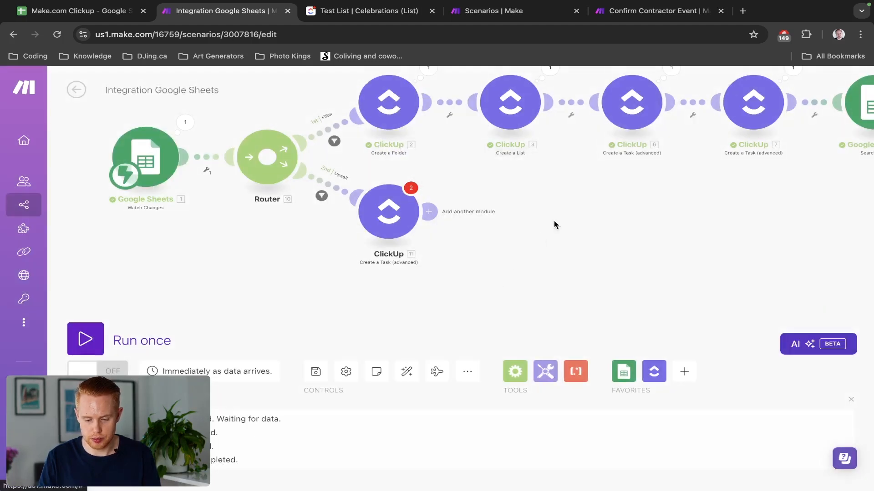
Clone ClickUp module 7 onto the Upsell route, delete extra module 11, and auto-align.
right_click(756, 108)
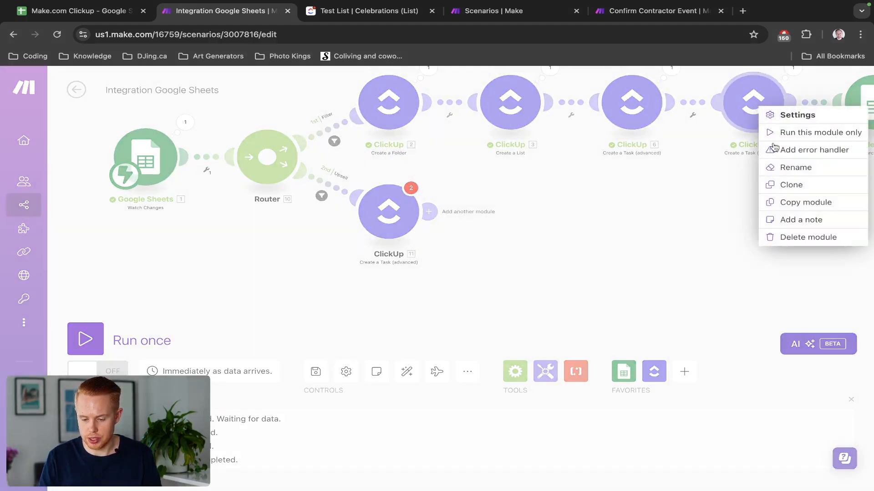
click(769, 184)
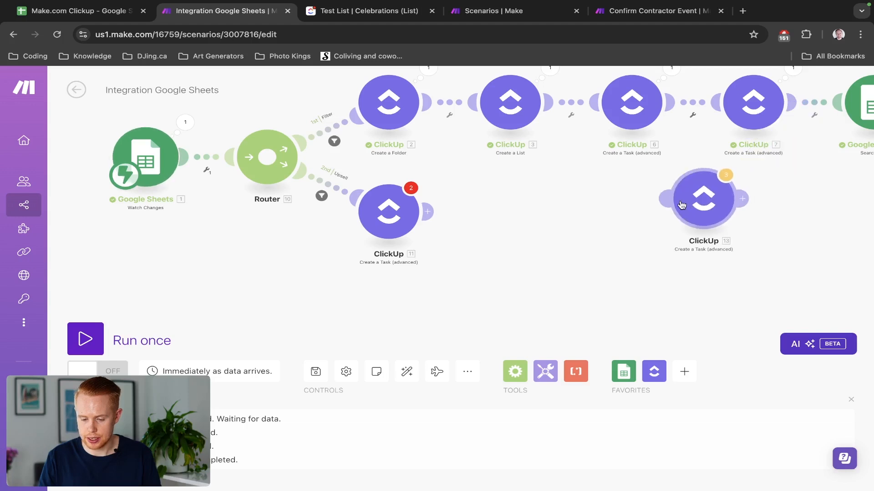
click(489, 221)
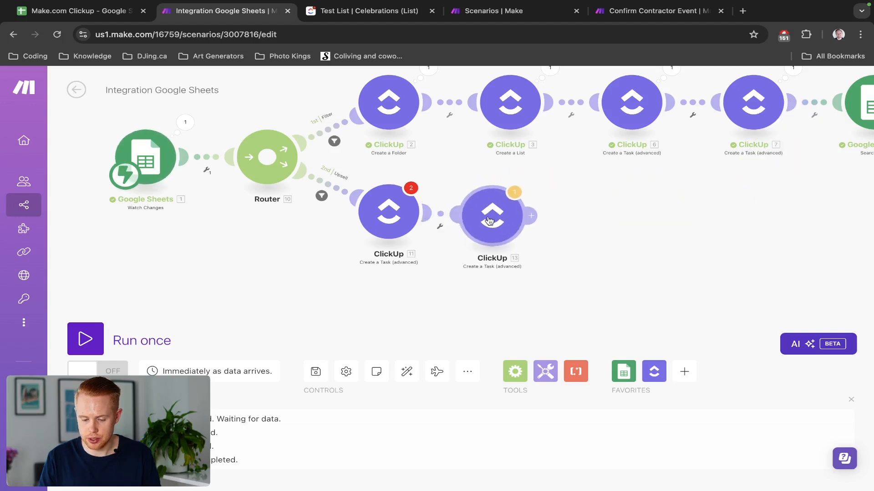
right_click(385, 217)
click(449, 355)
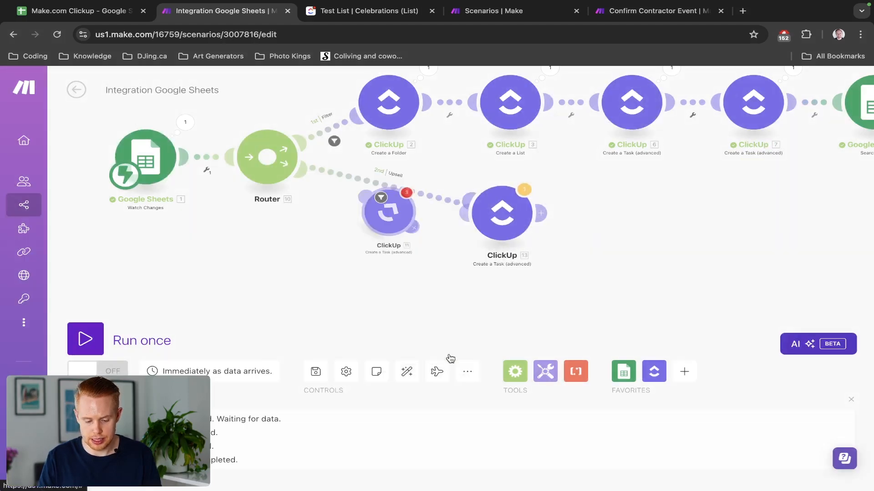
click(406, 372)
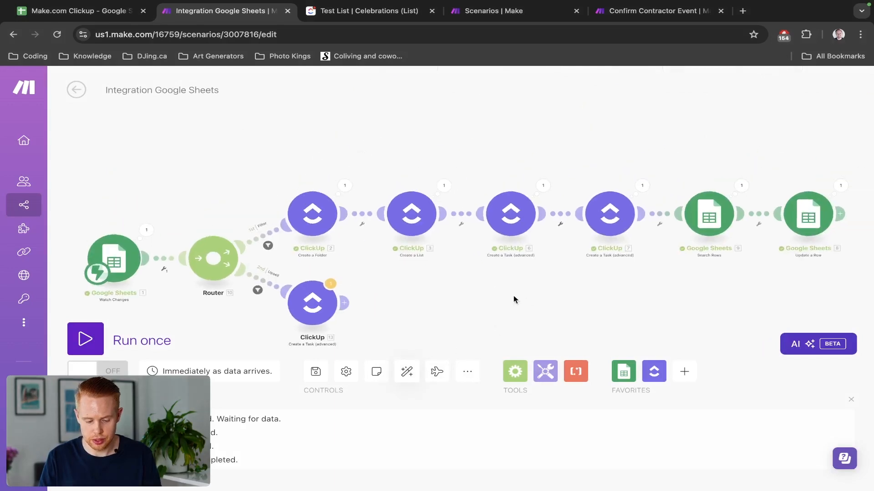
Replace ClickUp module 13's List ID with Row values H.
click(400, 198)
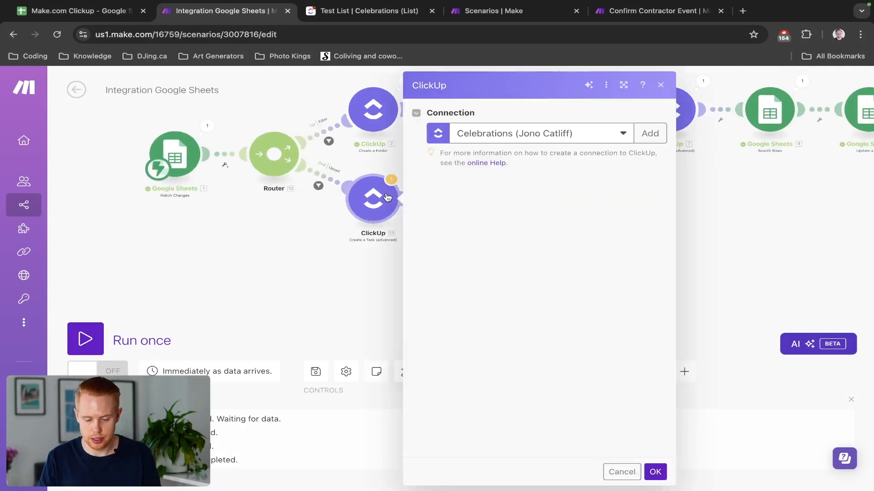
click(474, 204)
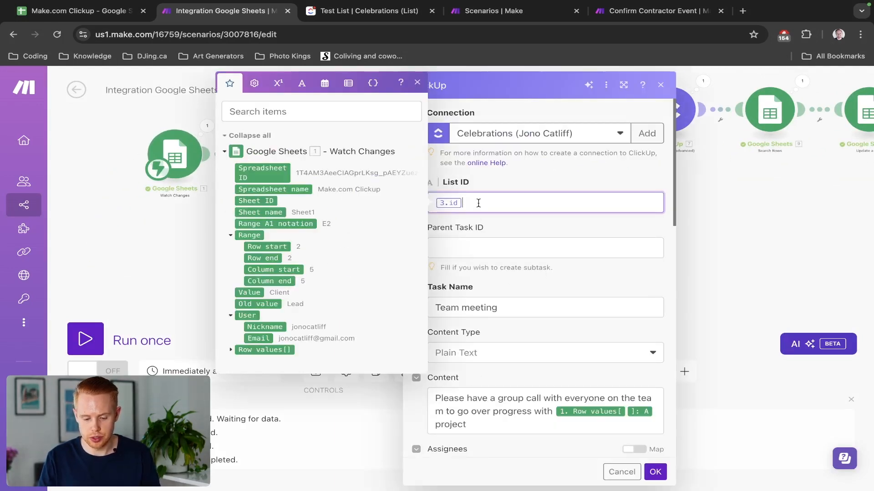
key(BackSpace)
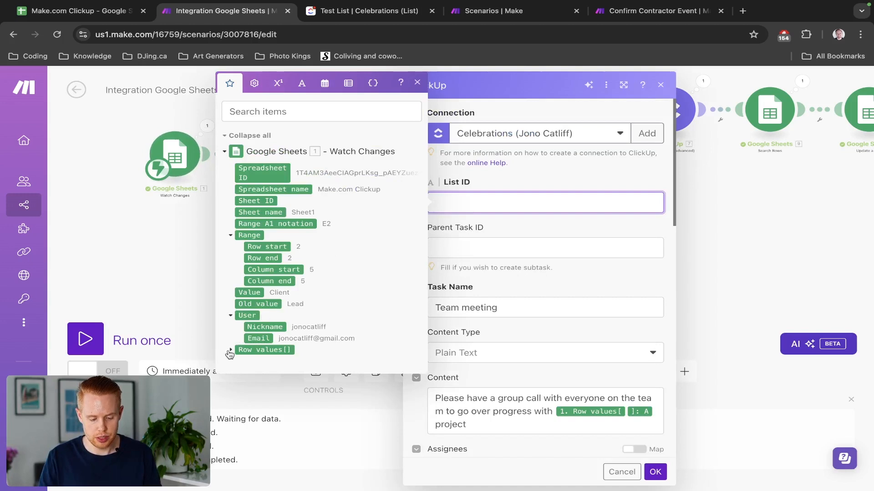
click(230, 351)
scroll(251, 427, down, 1)
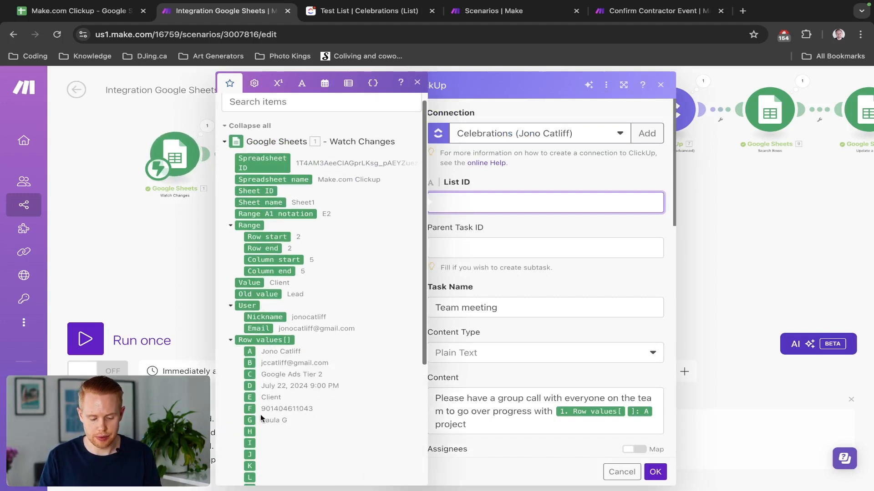
click(252, 431)
scroll(525, 362, down, 1)
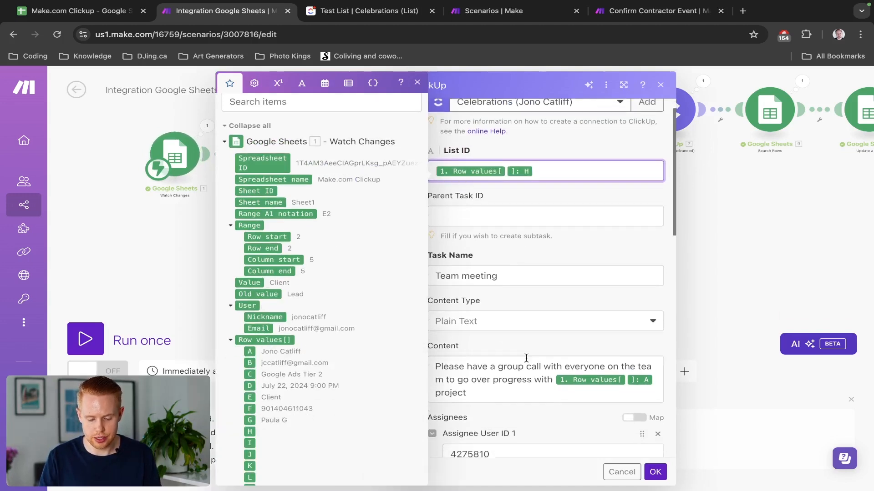
Rename the task to 'Upsells' and replace its content text.
triple_click(507, 273)
text(Upse)
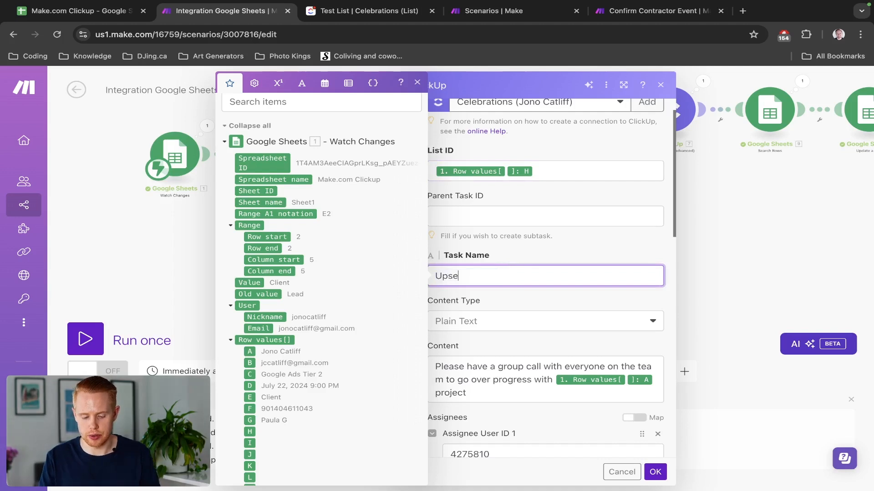
scroll(509, 270, down, 1)
click(484, 353)
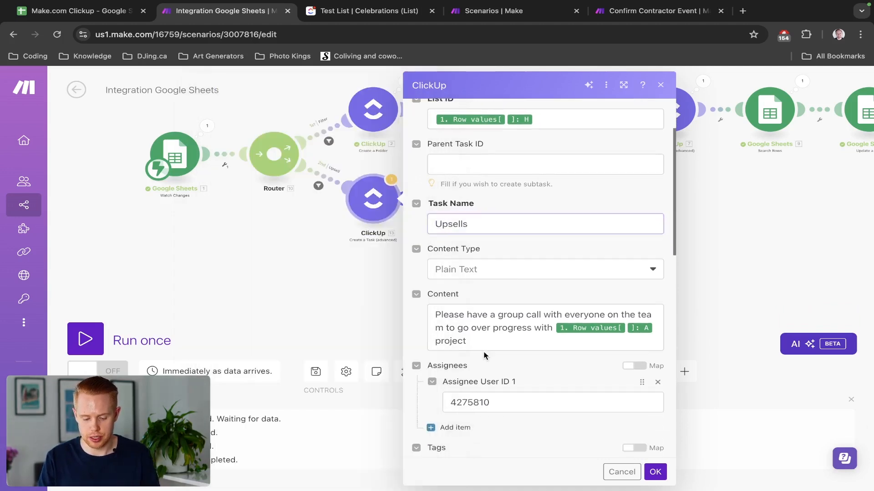
click(486, 339)
key(super+a)
text(H)
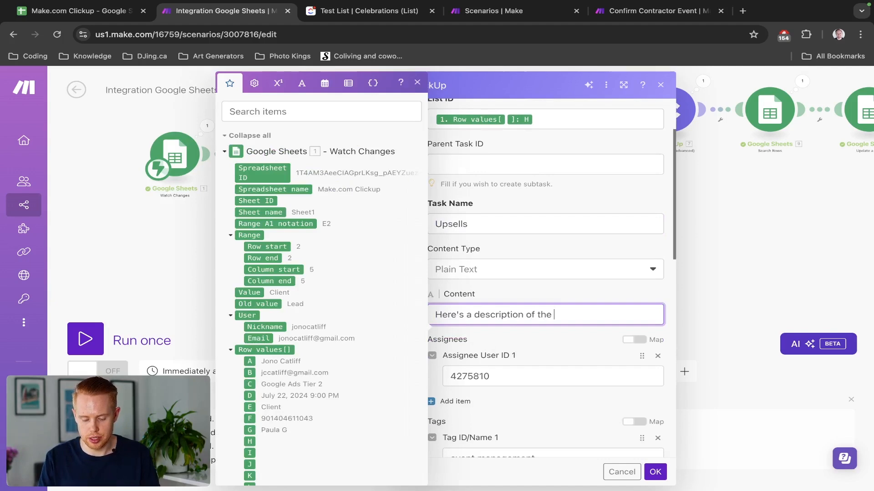
text(ll)
Review the Due Date's addDays value and confirm the ClickUp task settings.
scroll(501, 372, down, 10)
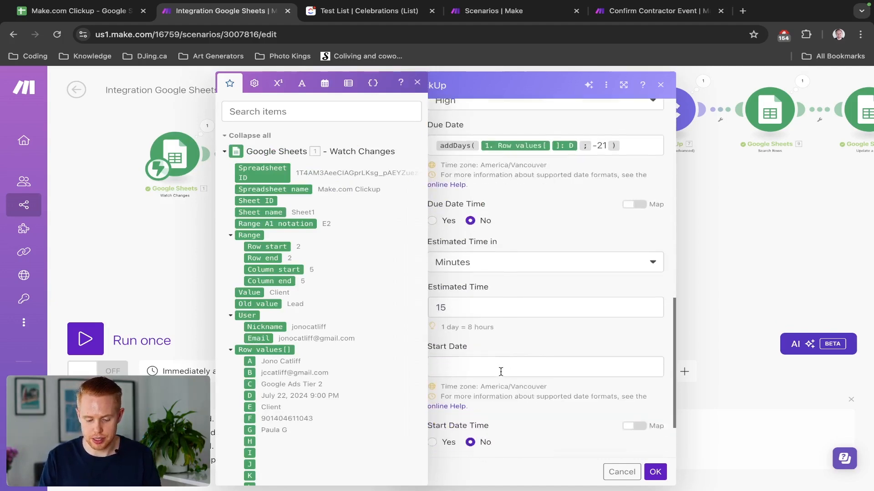
double_click(601, 135)
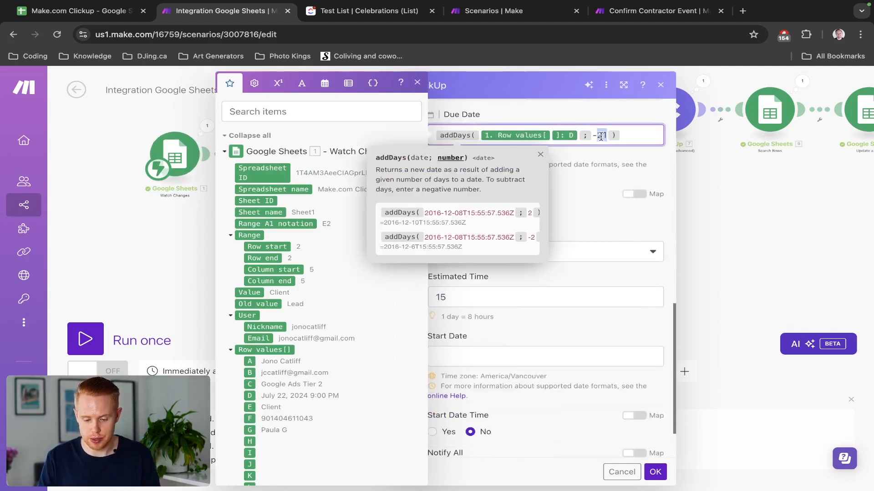
click(605, 186)
scroll(587, 359, down, 3)
click(655, 472)
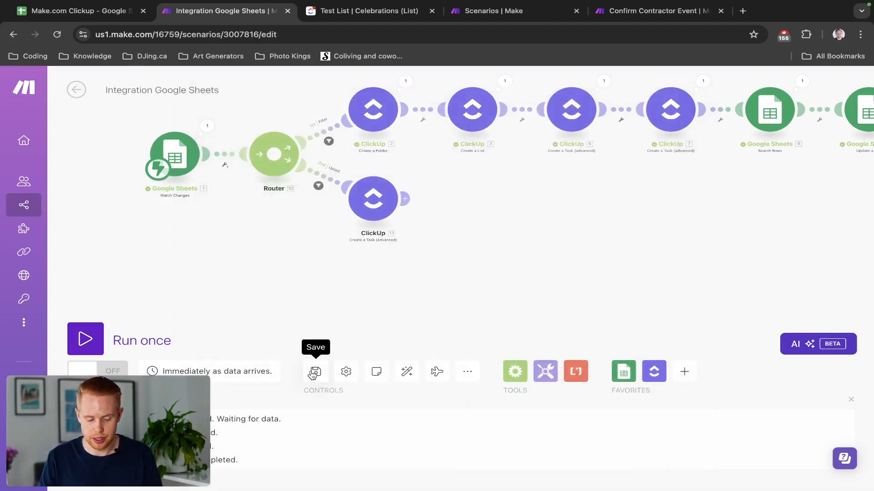
Save the scenario, start a run waiting for new data, and tick the I2 Upsell Services checkbox.
click(314, 373)
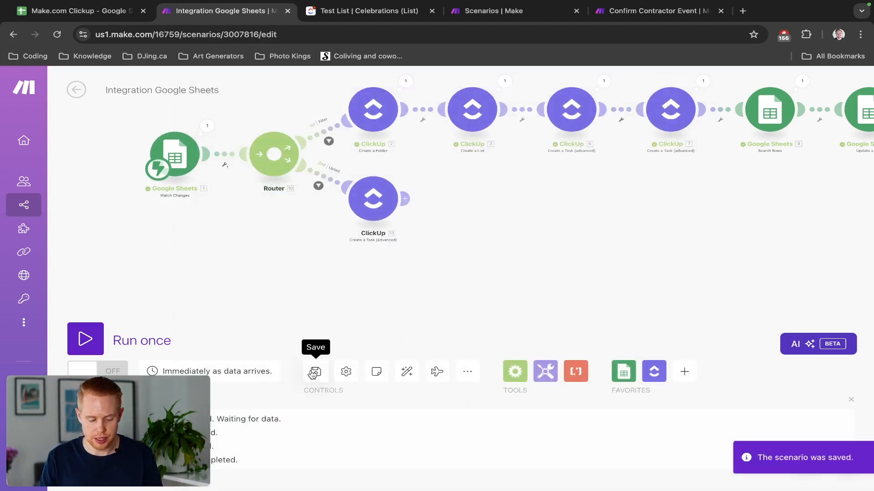
click(86, 346)
click(269, 380)
key(ctrl+shift+Tab)
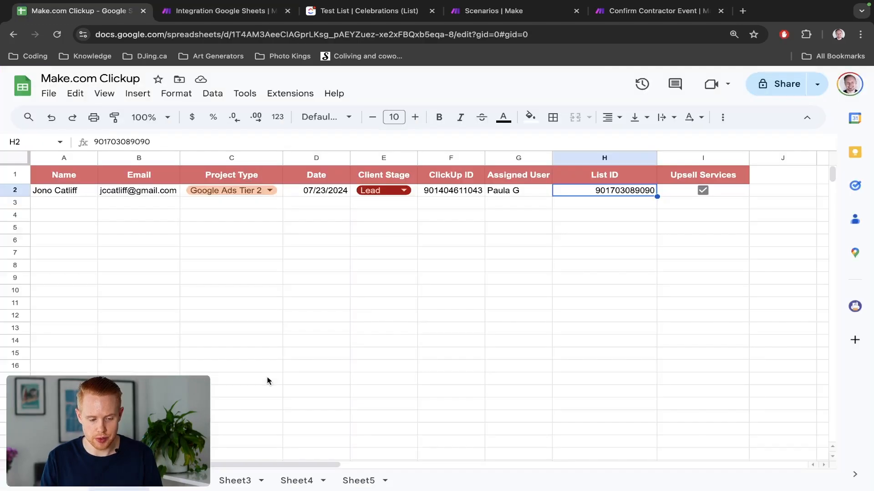
click(702, 191)
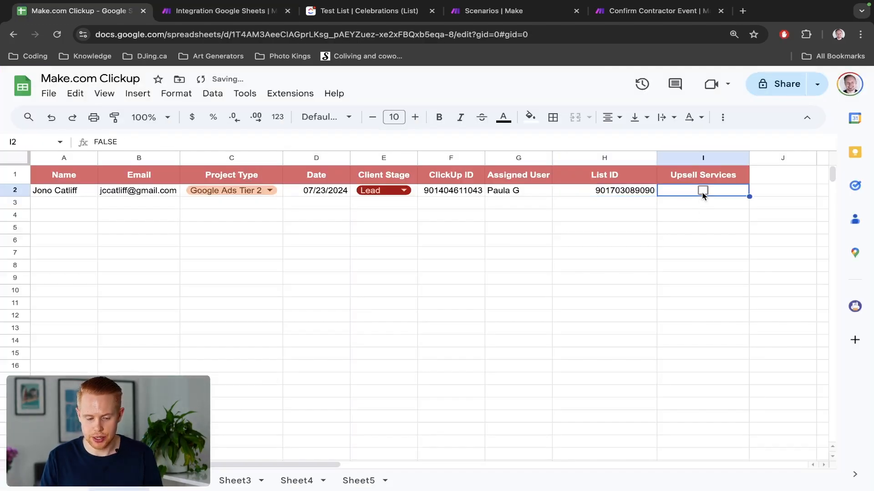
key(ctrl+Tab)
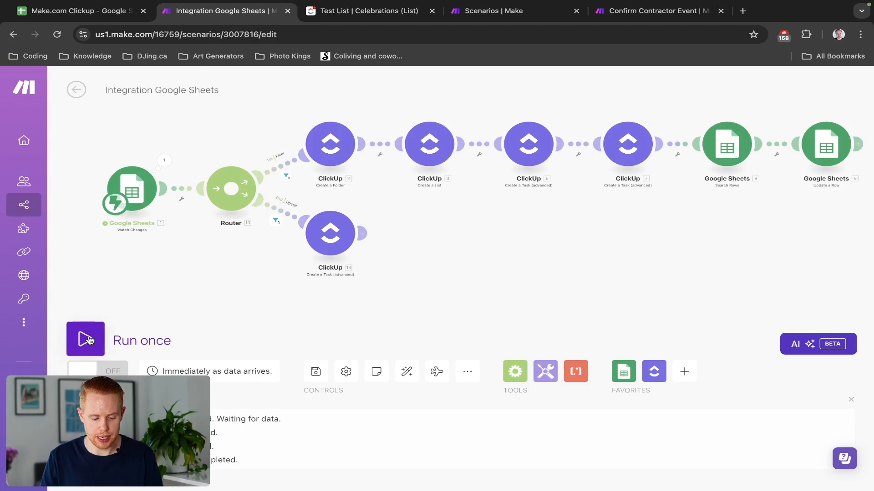
Run the scenario again on fresh sheet data so ClickUp 13 processes one Upsell bundle.
click(86, 339)
click(267, 381)
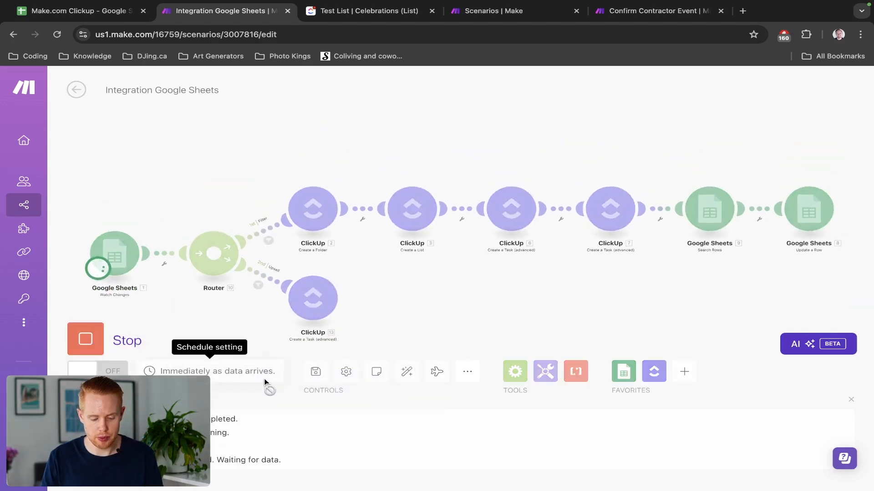
key(ctrl+shift+Tab)
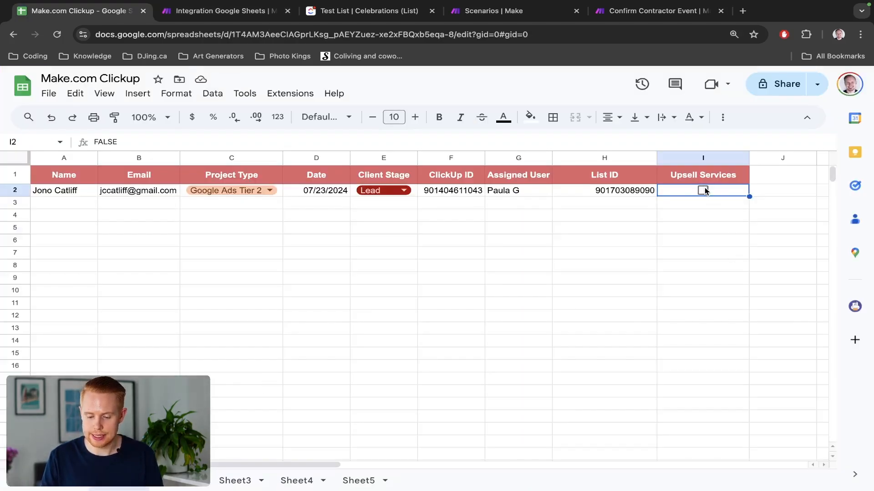
key(ctrl+Tab)
drag(208, 196, 215, 140)
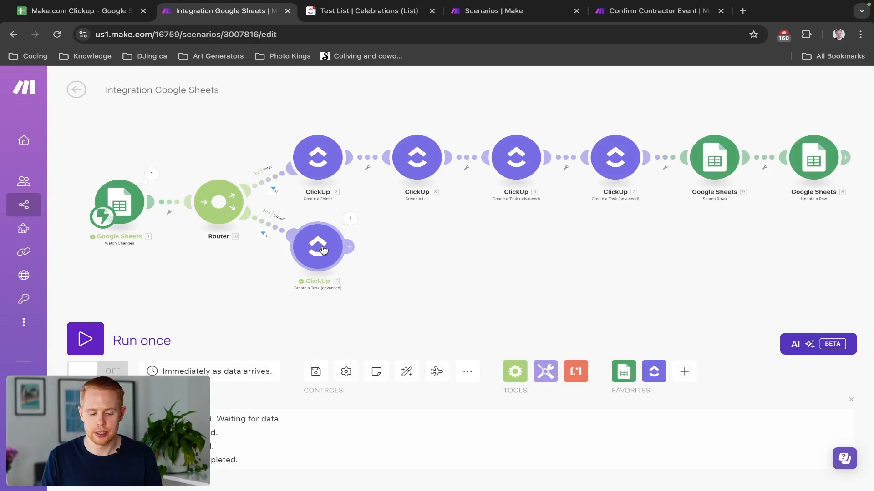
key(ctrl+Tab)
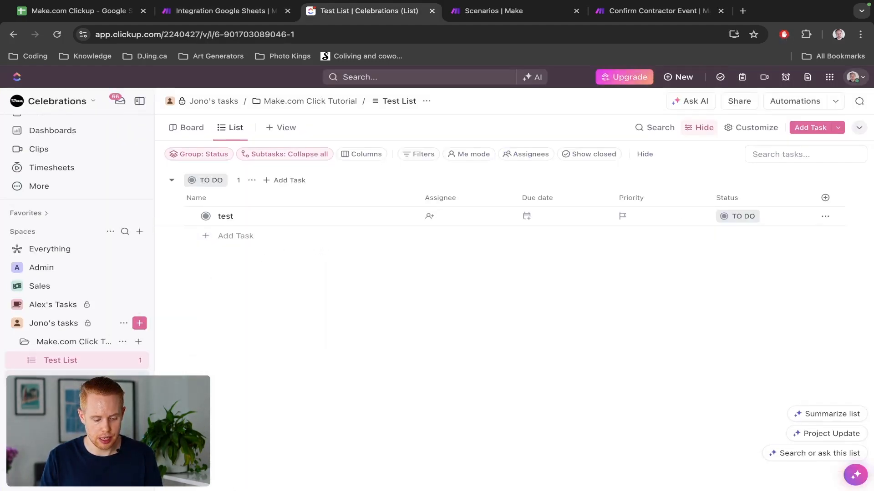
Check ClickUp's Test List for the new High-priority Upsells task due Jul 15.
scroll(77, 383, down, 1)
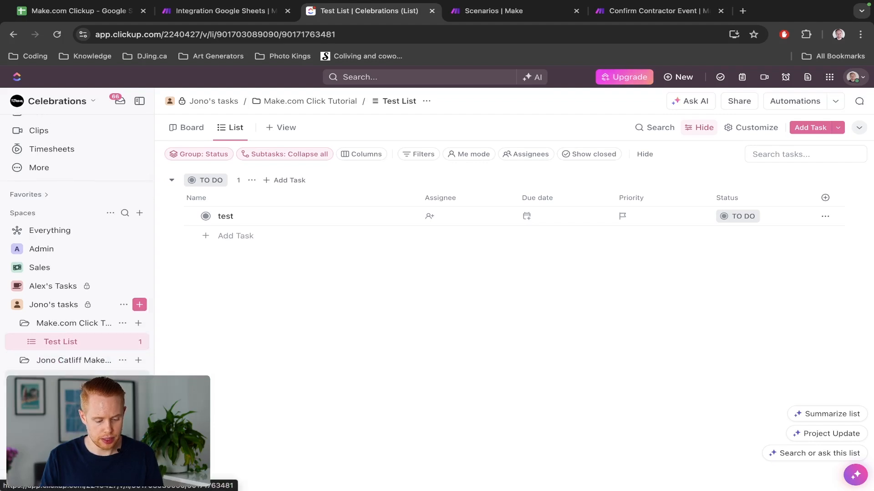
click(75, 369)
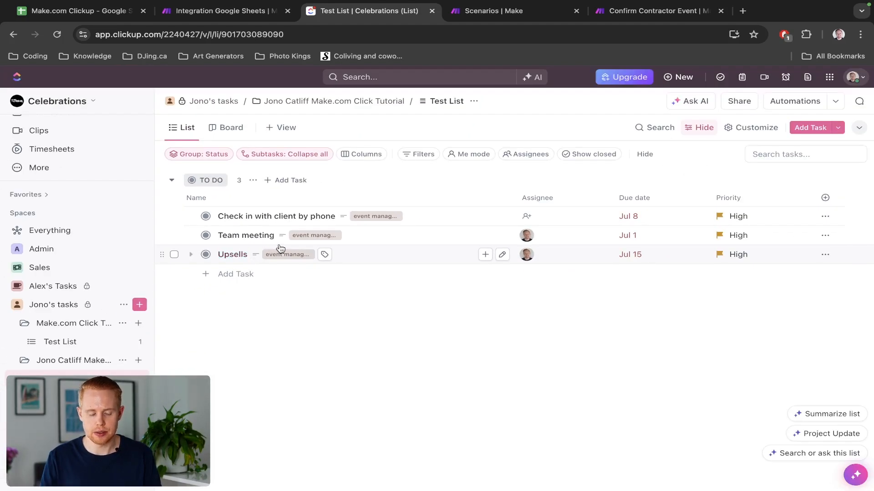
key(ctrl+shift+Tab)
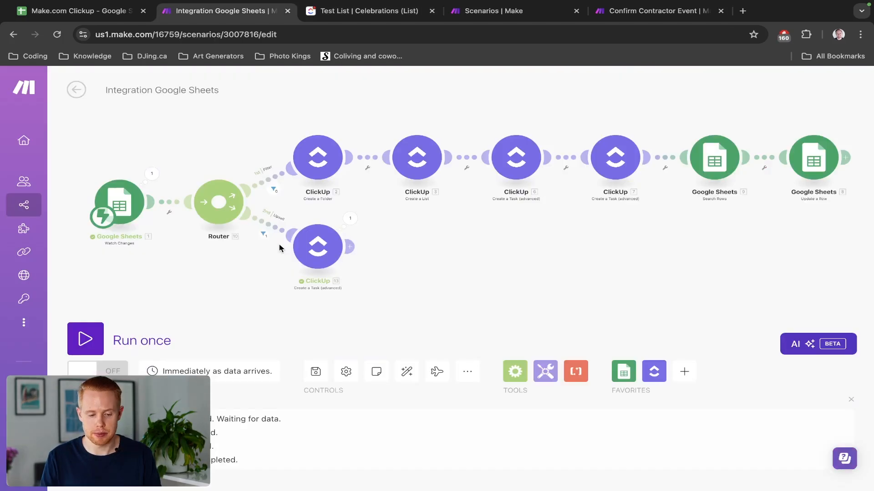